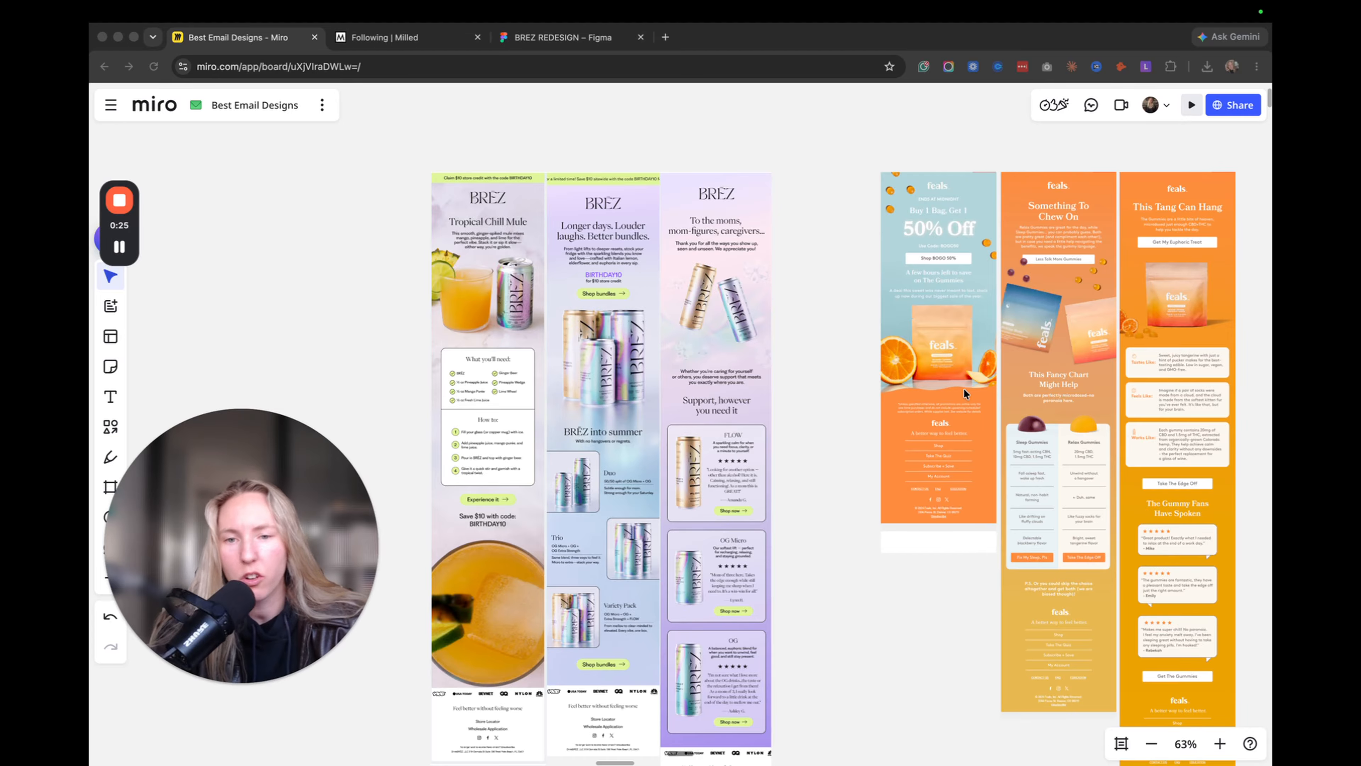
- Review the followed-brand emails on Milled and survey the BREZ, Feals and OSEA designs on the Miro board
click(418, 34)
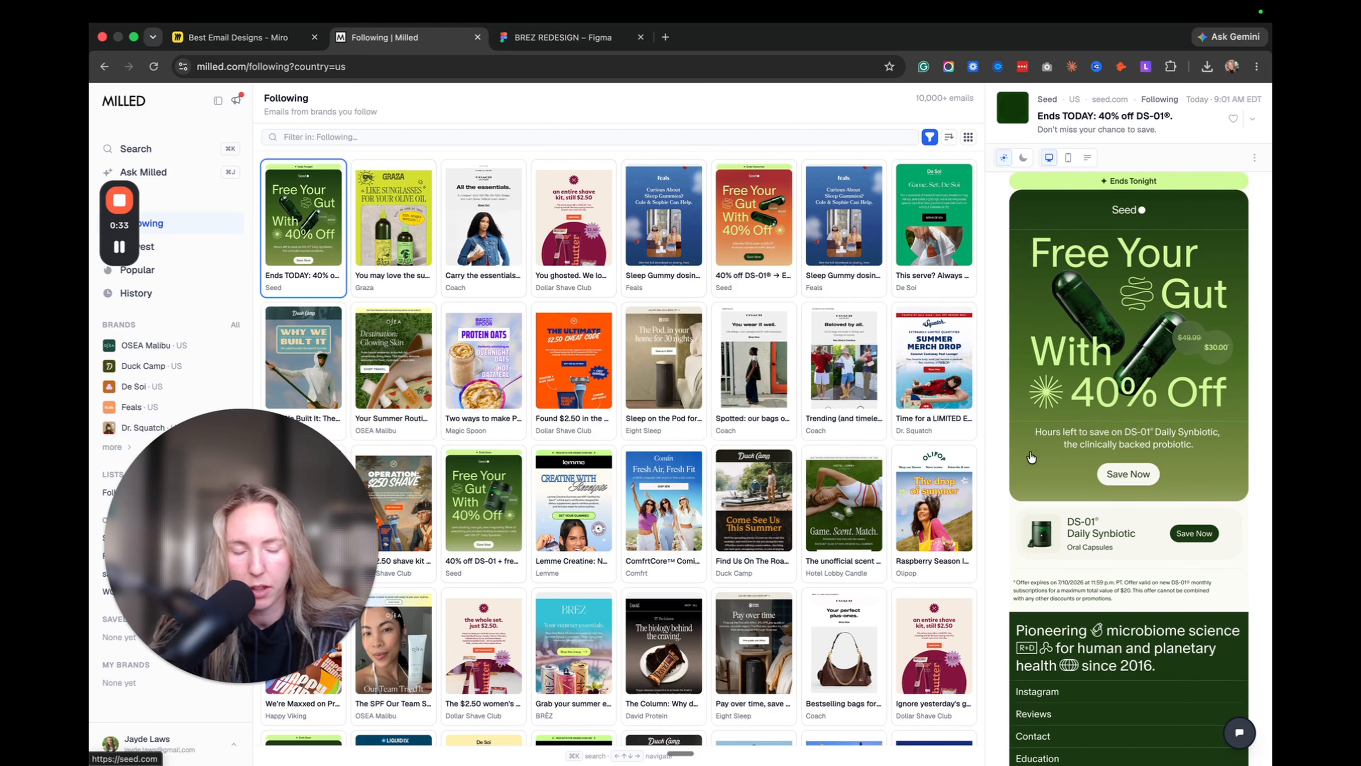
click(258, 38)
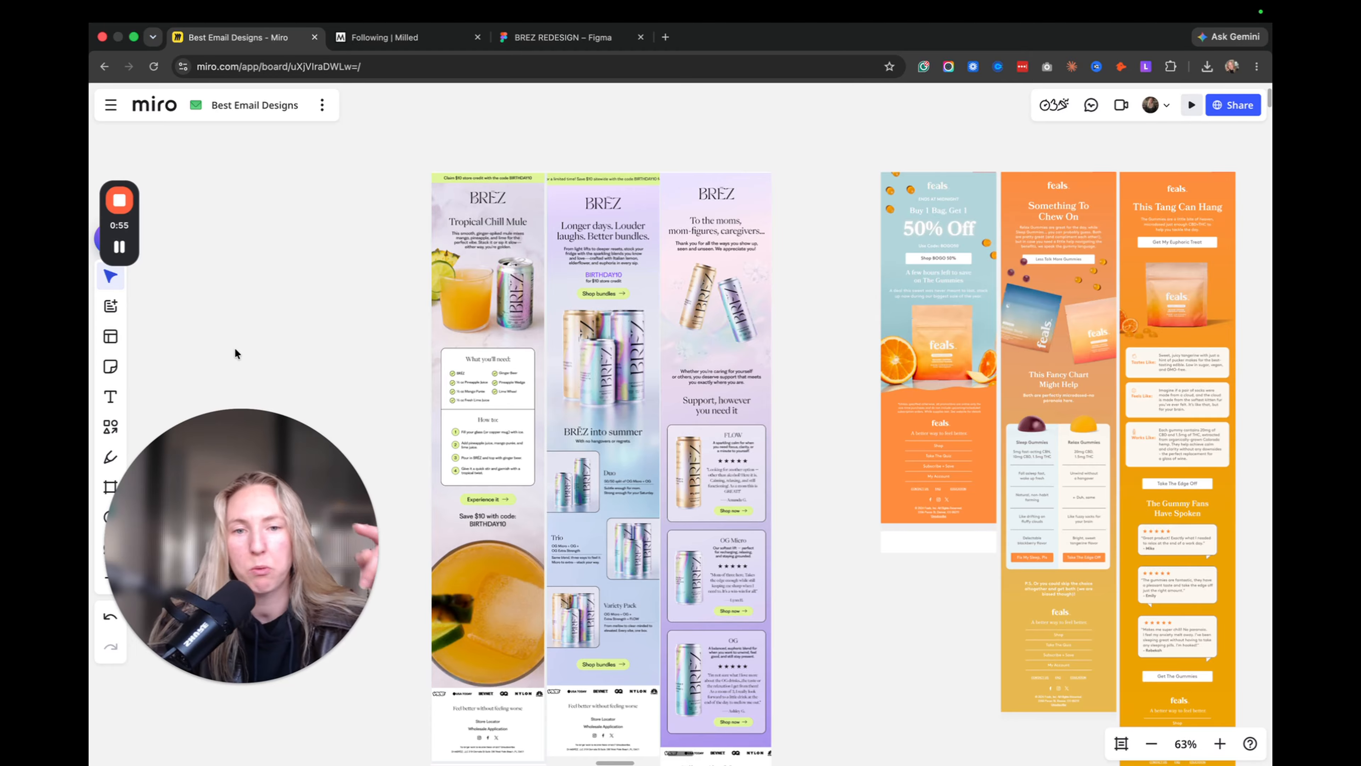
click(109, 446)
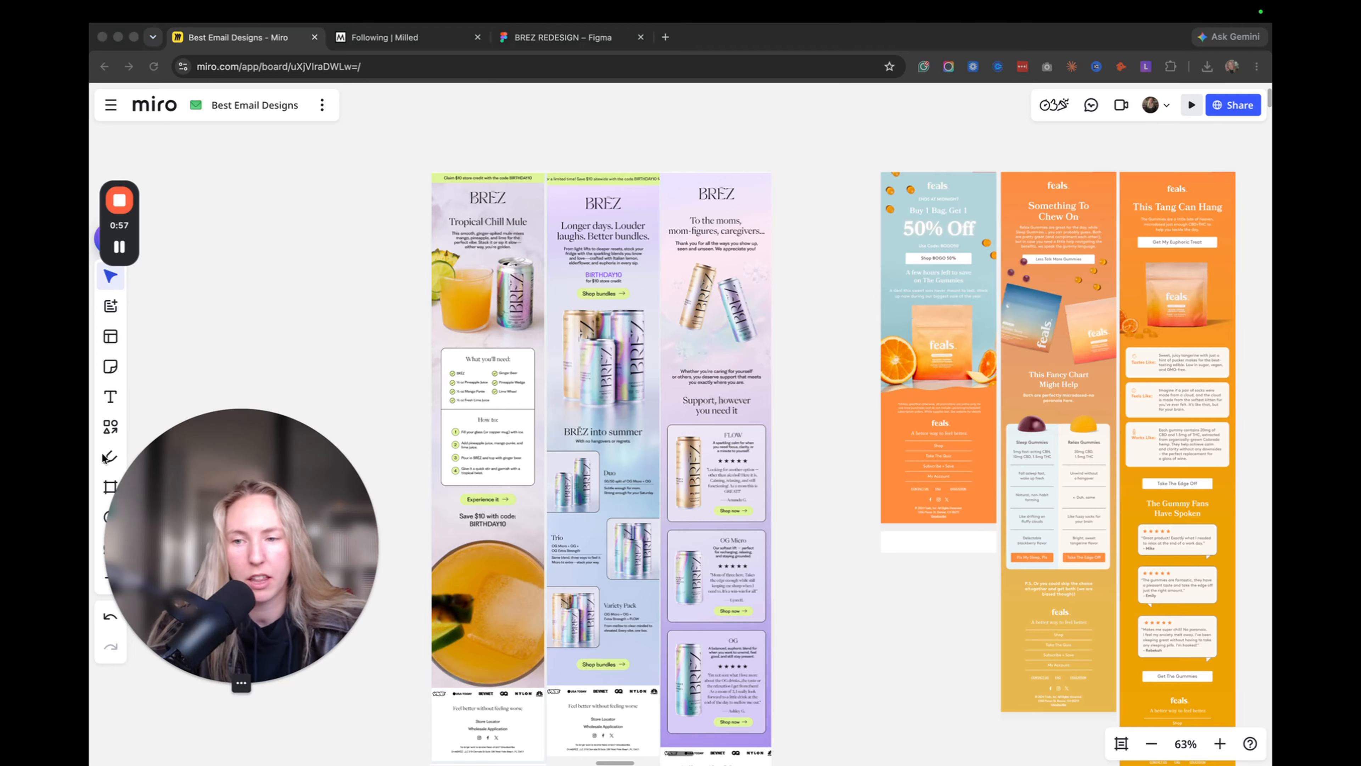
scroll(638, 328, right, 8)
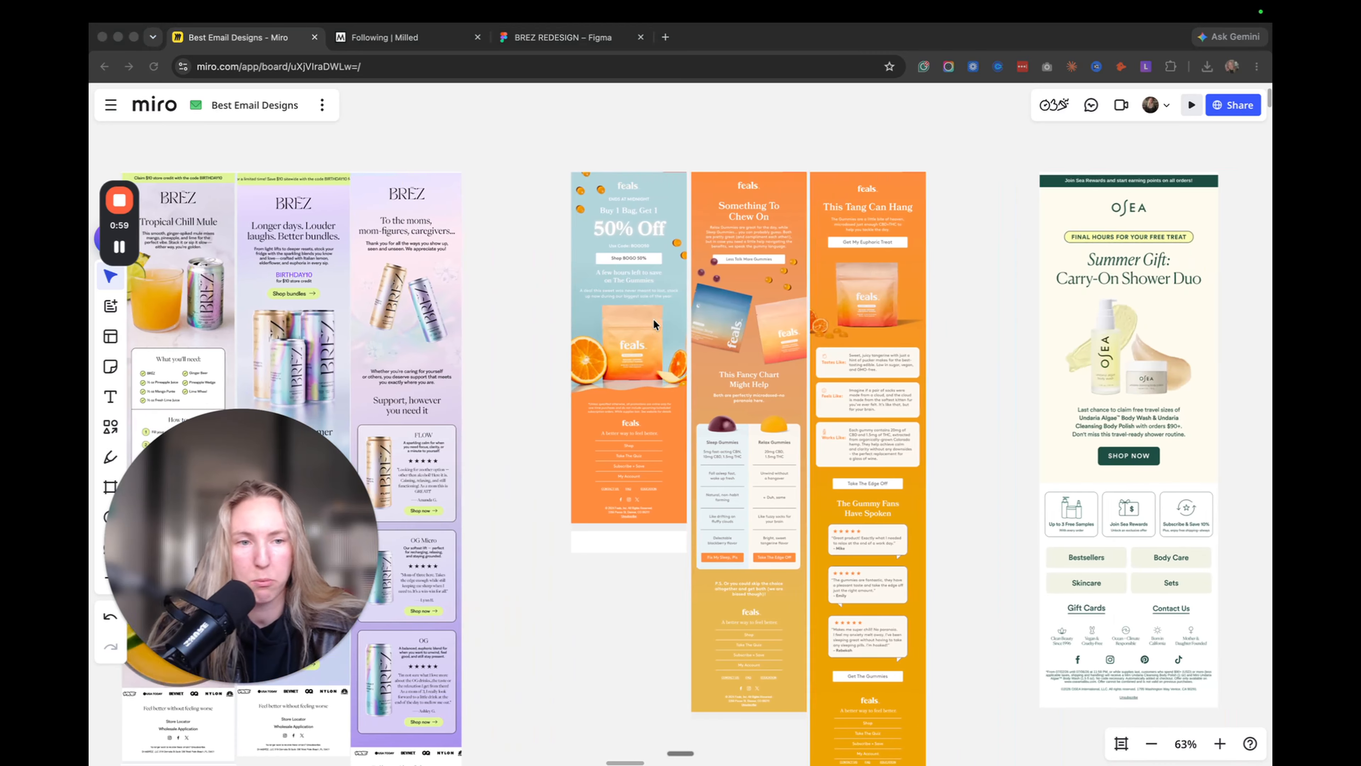
scroll(643, 319, right, 10)
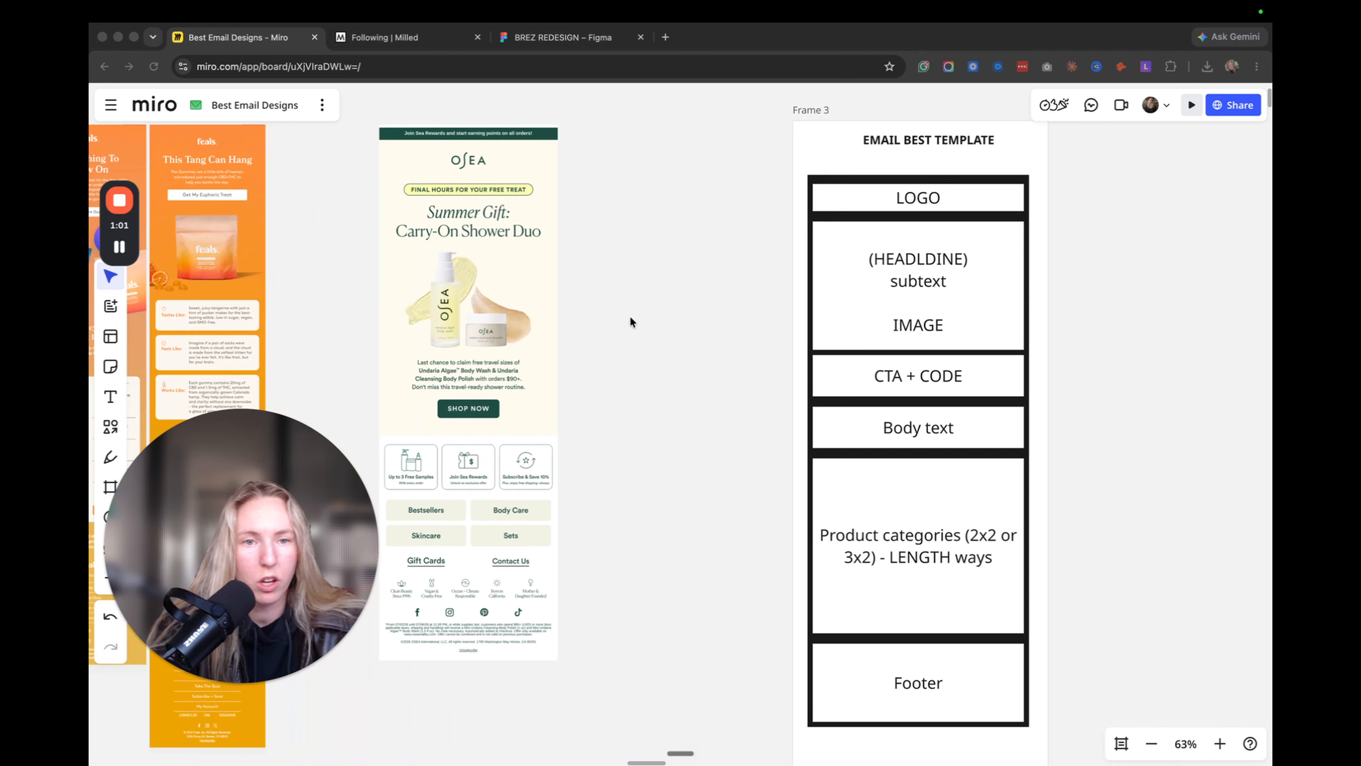
click(628, 315)
scroll(631, 317, left, 13)
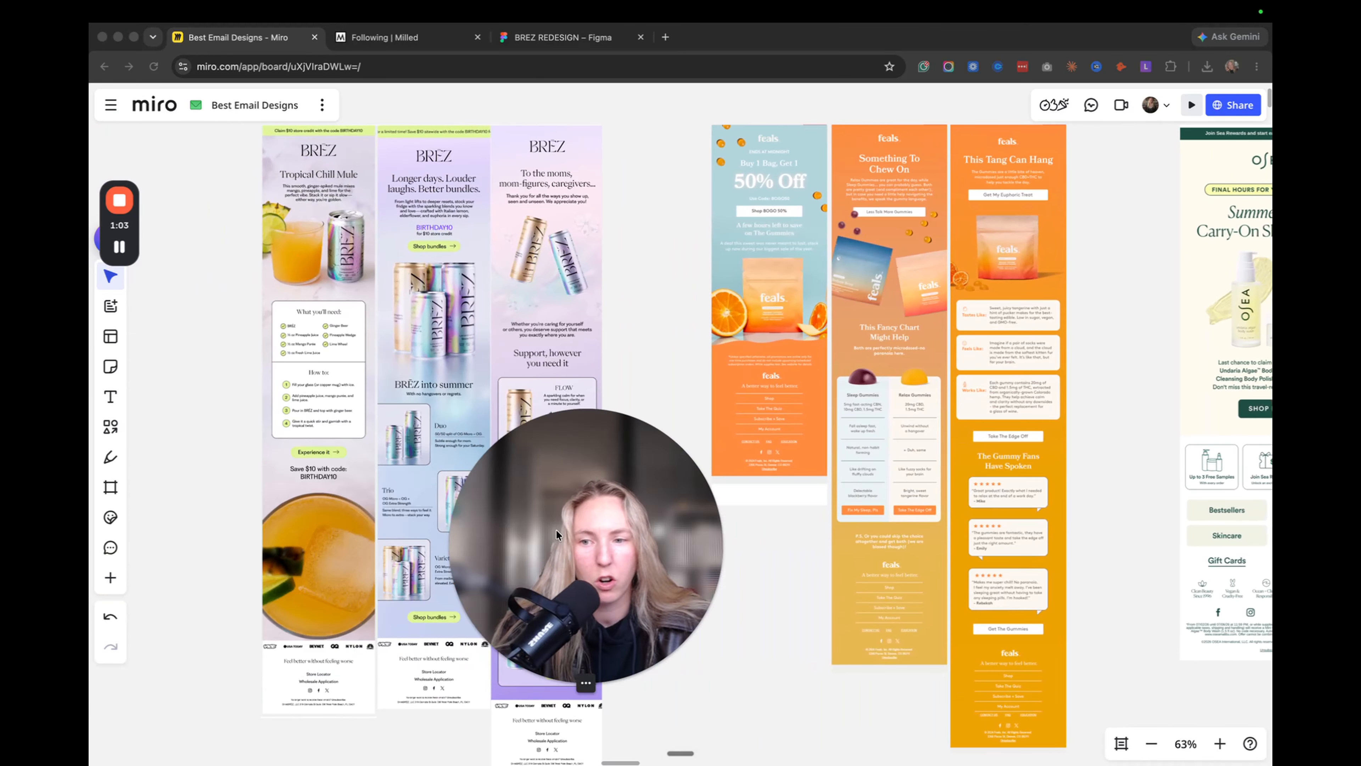
- Activate the Pen tool for annotating the BREZ emails and reduce its red stroke thickness
click(110, 457)
scroll(113, 144, up, 3)
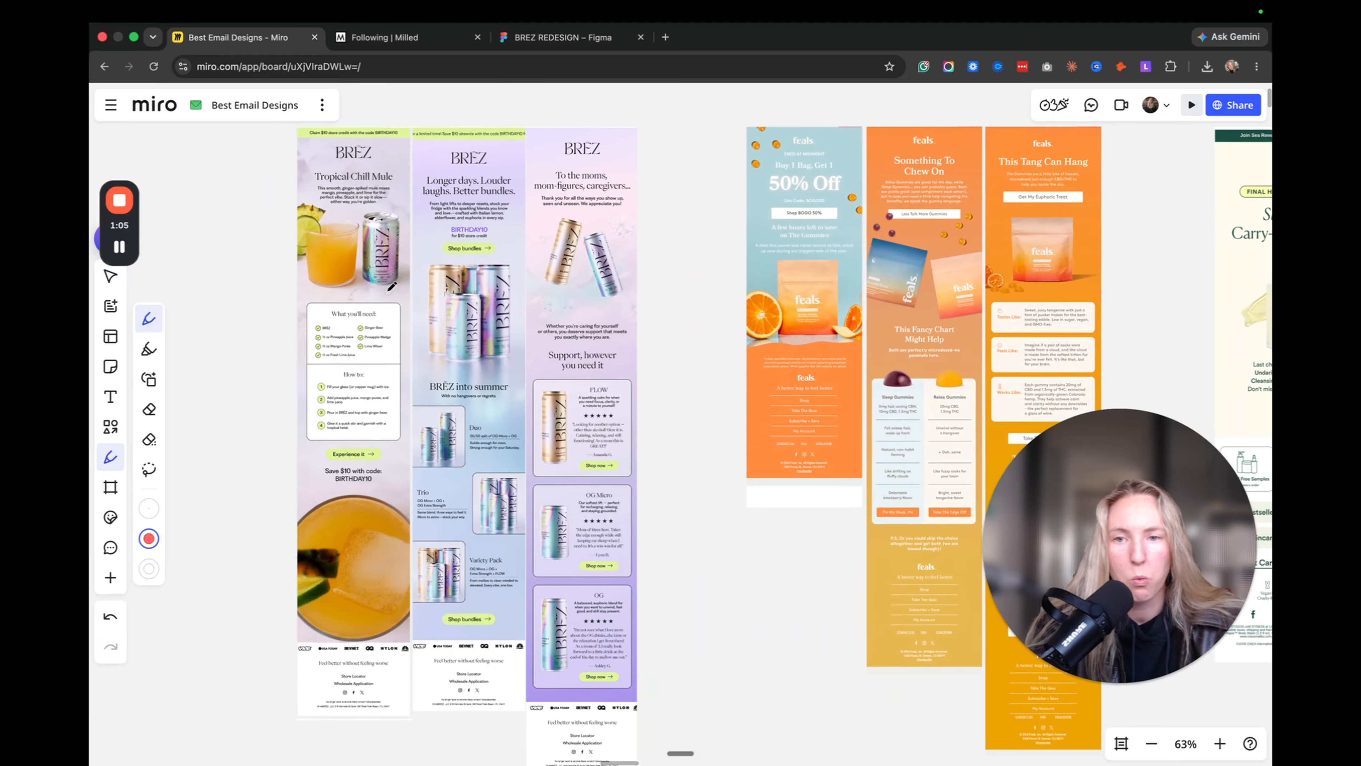
scroll(372, 156, up, 8)
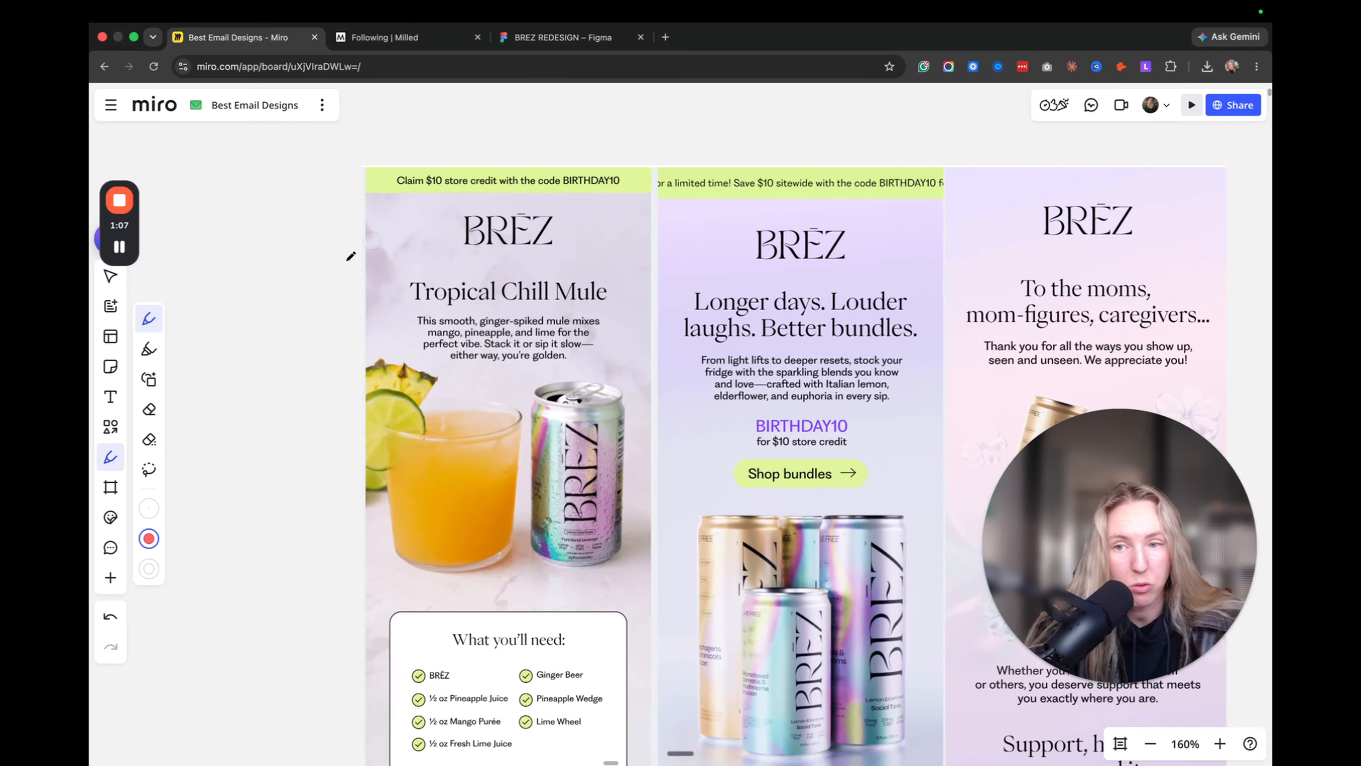
click(149, 538)
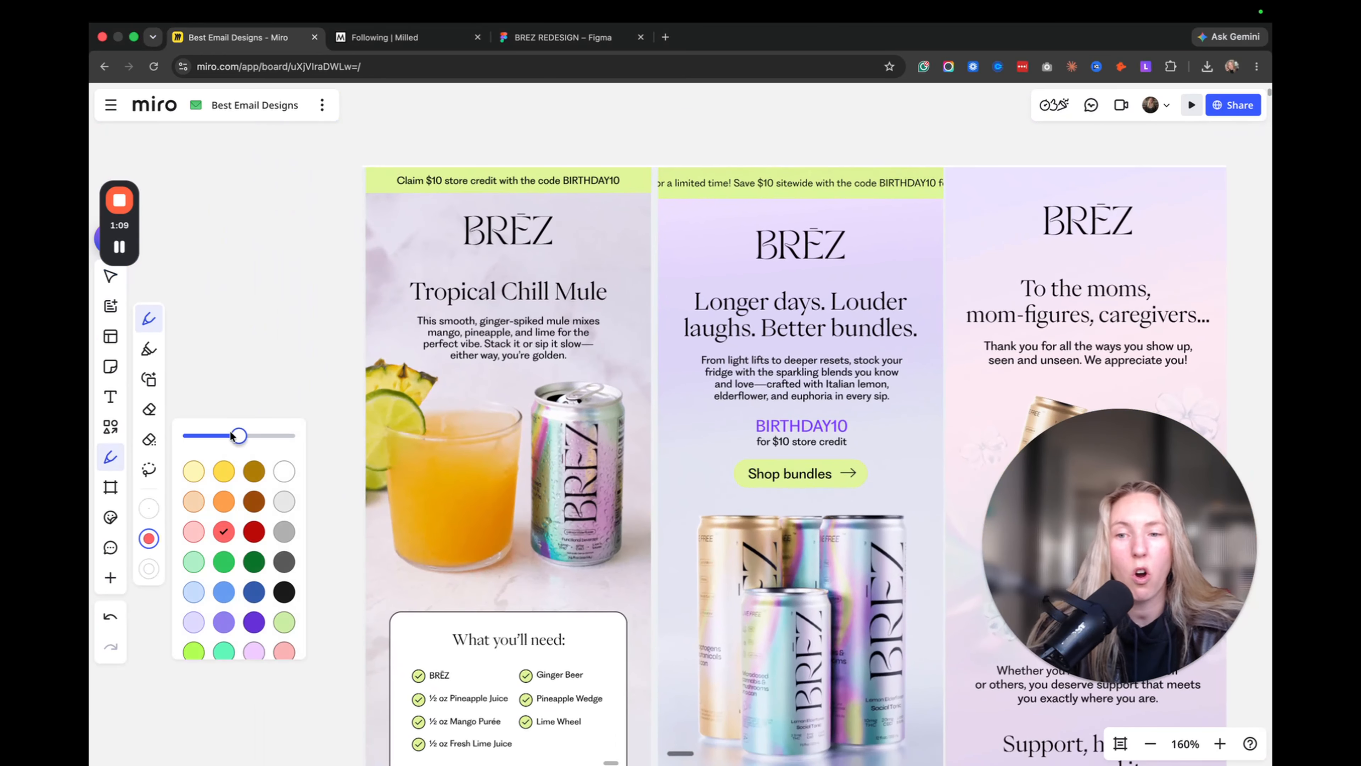
drag(236, 435, 204, 435)
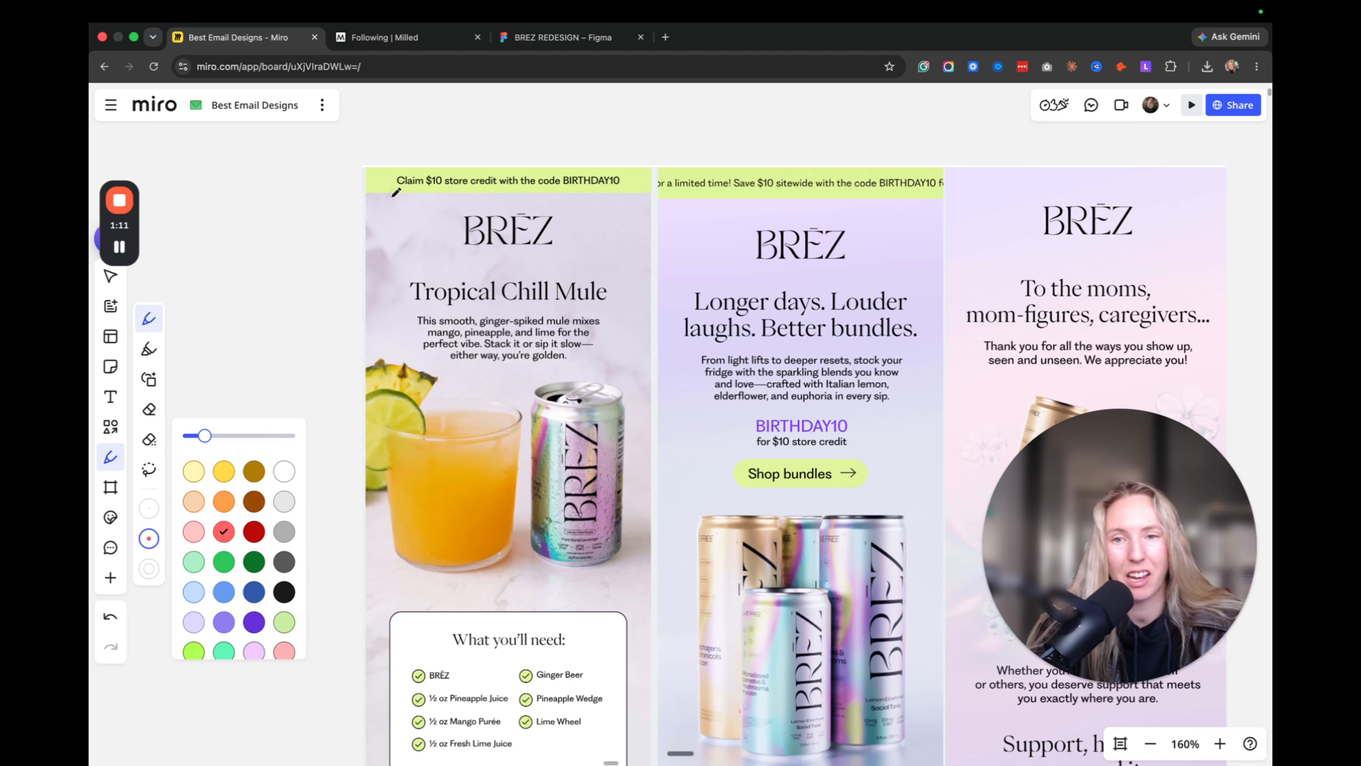
- Mark the promo banner, logo, headline and intro text on the Tropical Chill Mule email with red pen strokes
scroll(406, 231, down, 4)
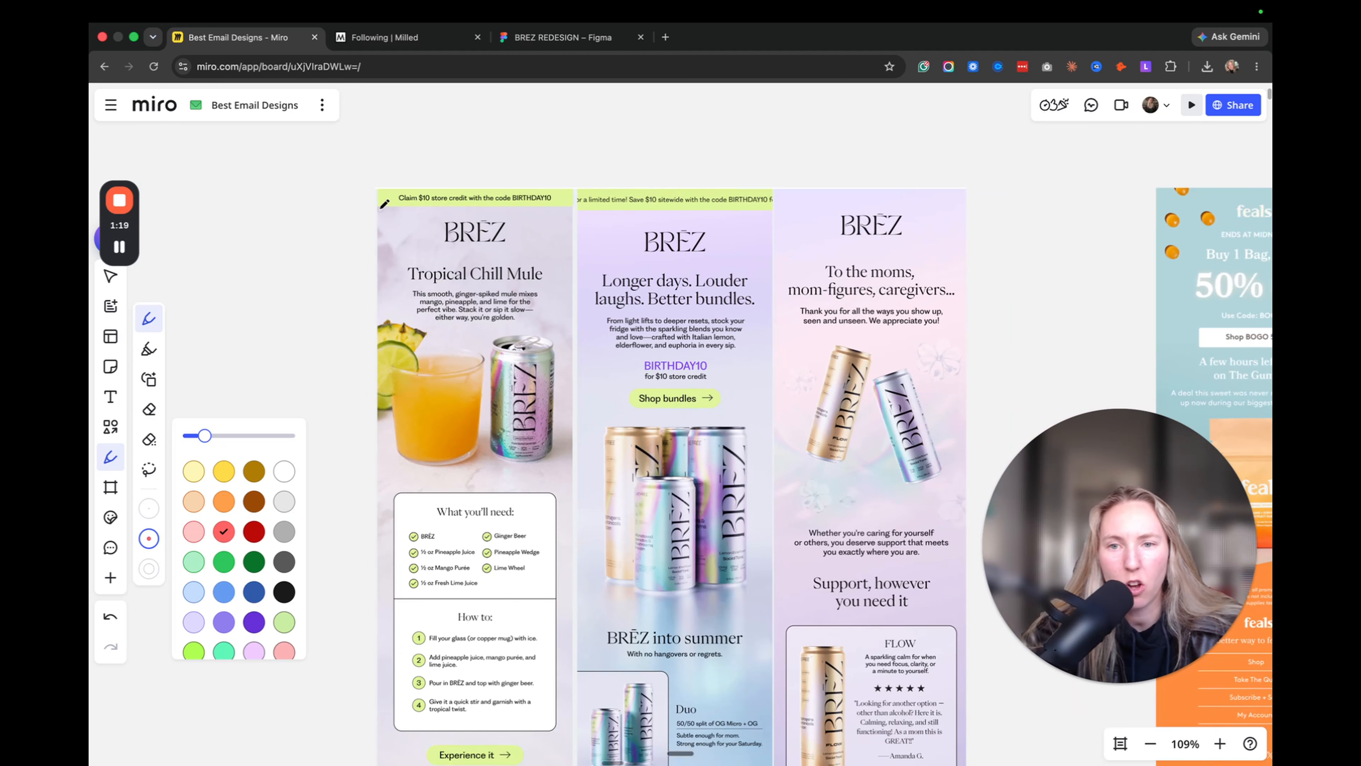
drag(381, 207, 534, 206)
mouse_move(432, 217)
mouse_down()
mouse_move(513, 259)
mouse_move(520, 237)
mouse_move(499, 218)
mouse_move(453, 213)
mouse_up()
mouse_move(406, 256)
mouse_down()
mouse_move(404, 287)
mouse_move(544, 280)
mouse_move(546, 260)
mouse_move(406, 257)
mouse_move(418, 271)
mouse_move(402, 288)
mouse_move(401, 332)
mouse_move(545, 331)
mouse_move(556, 289)
mouse_up()
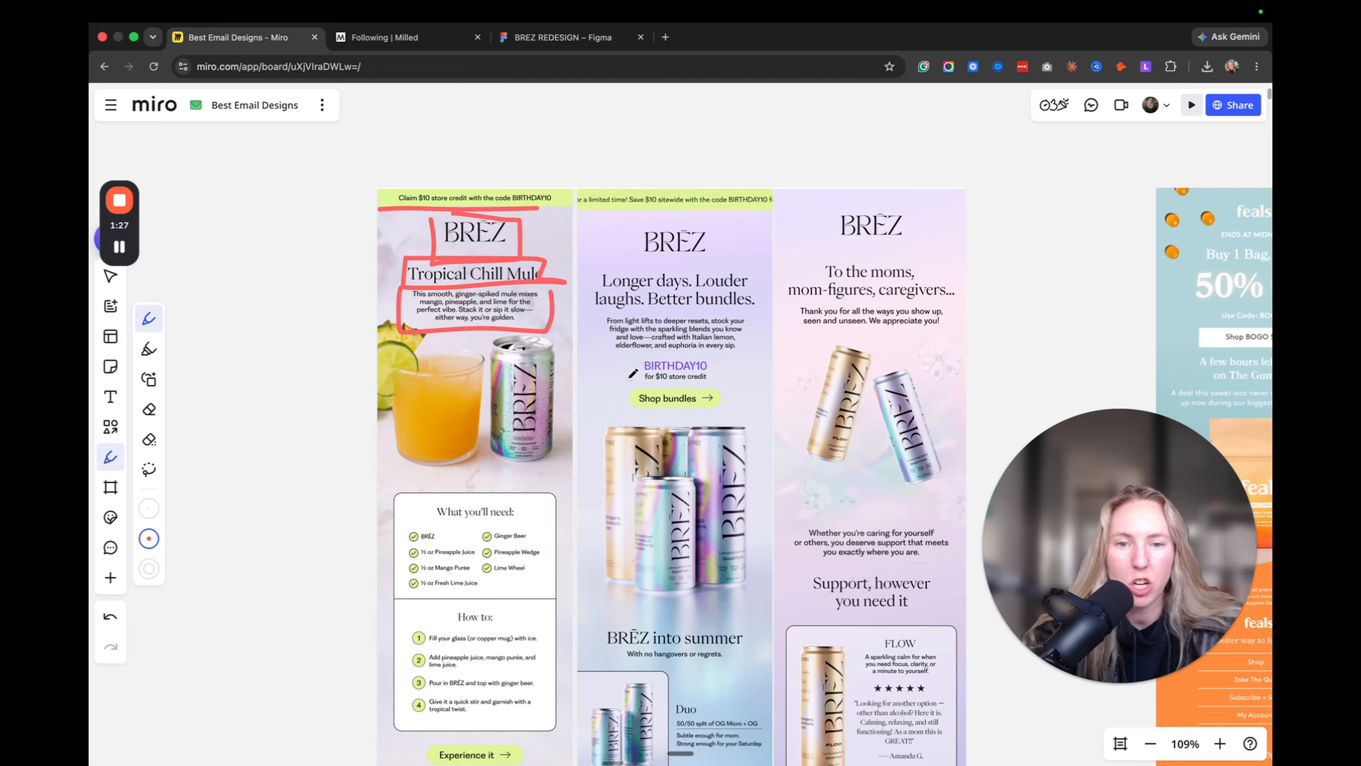
- Mark the logo, headline, intro text and discount-code call to action on the second BREZ email in red
scroll(527, 453, right, 2)
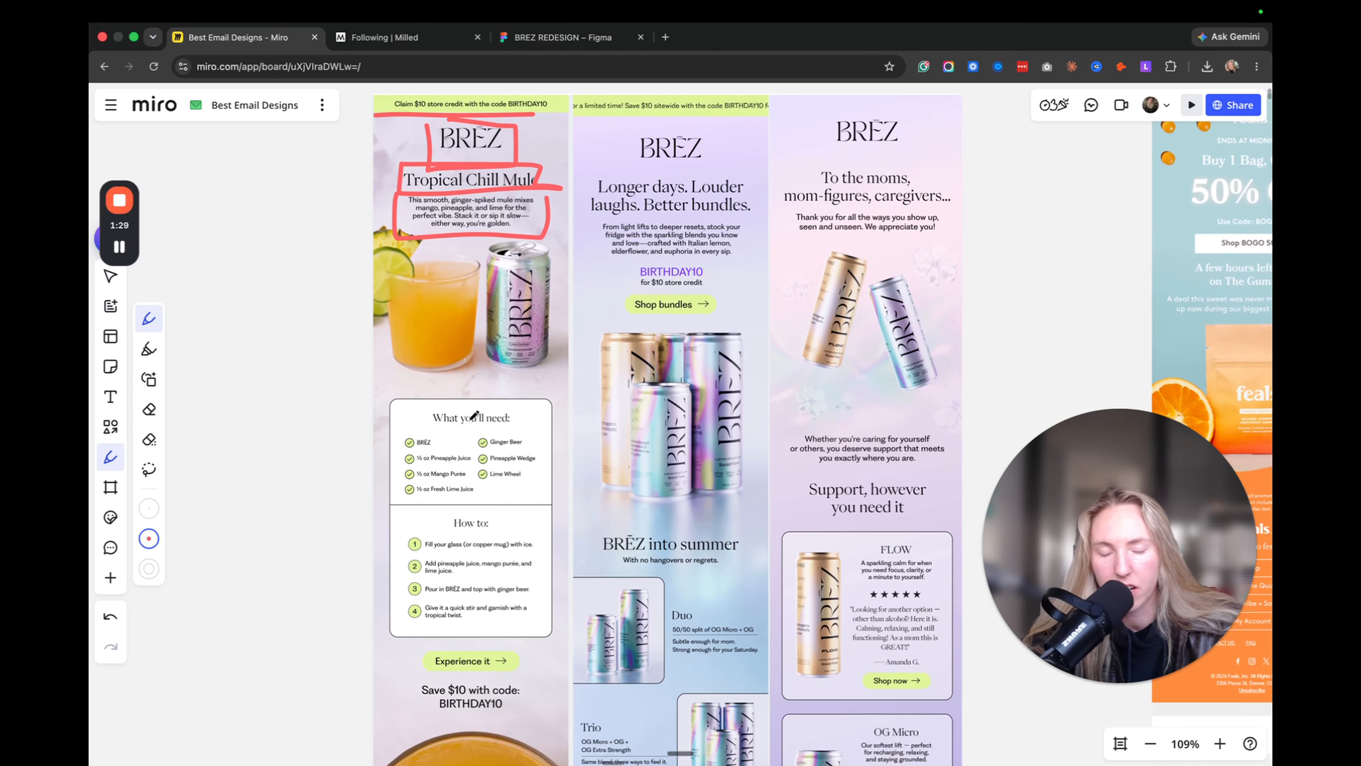
mouse_move(585, 218)
mouse_down()
mouse_move(592, 257)
mouse_move(660, 250)
mouse_up()
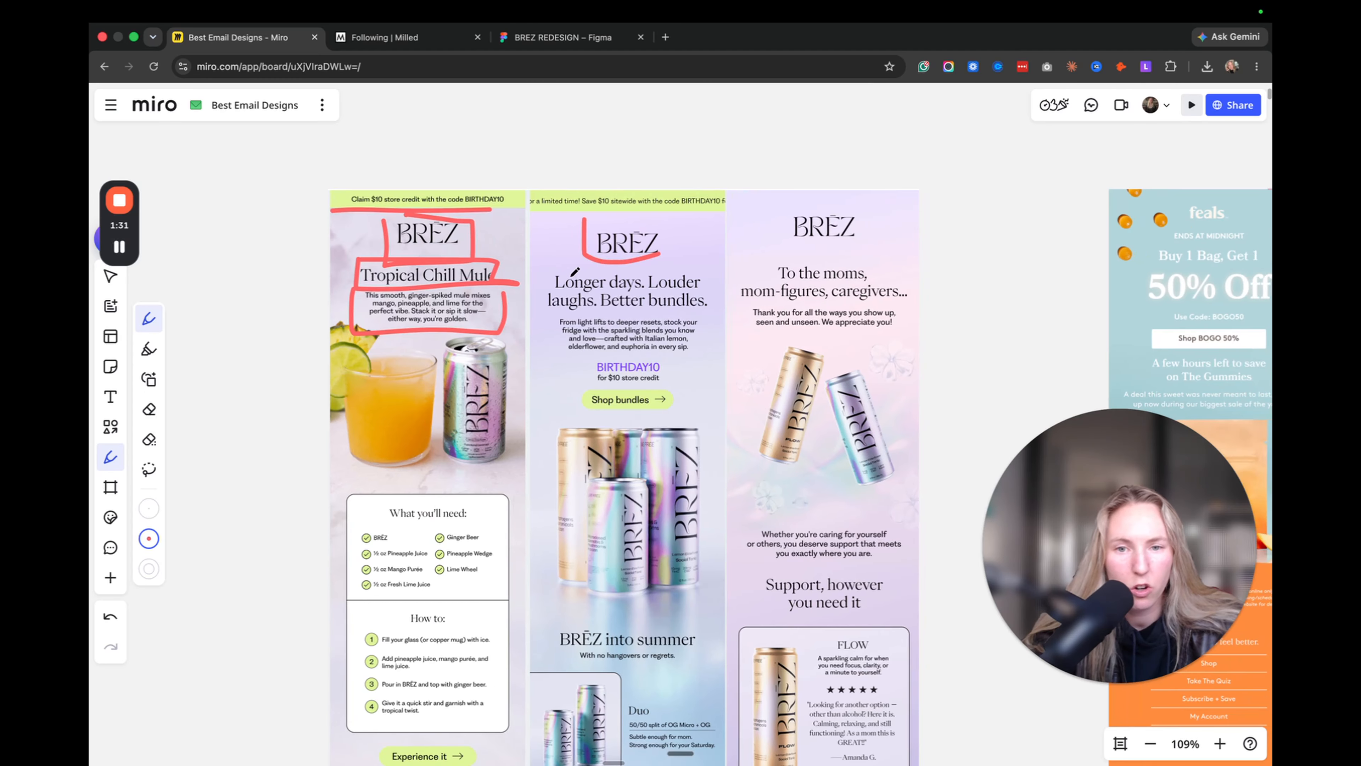
mouse_move(547, 275)
mouse_down()
mouse_move(543, 312)
mouse_move(627, 309)
mouse_up()
mouse_move(545, 327)
mouse_down()
mouse_move(600, 351)
mouse_move(576, 401)
mouse_move(713, 406)
mouse_move(709, 369)
mouse_up()
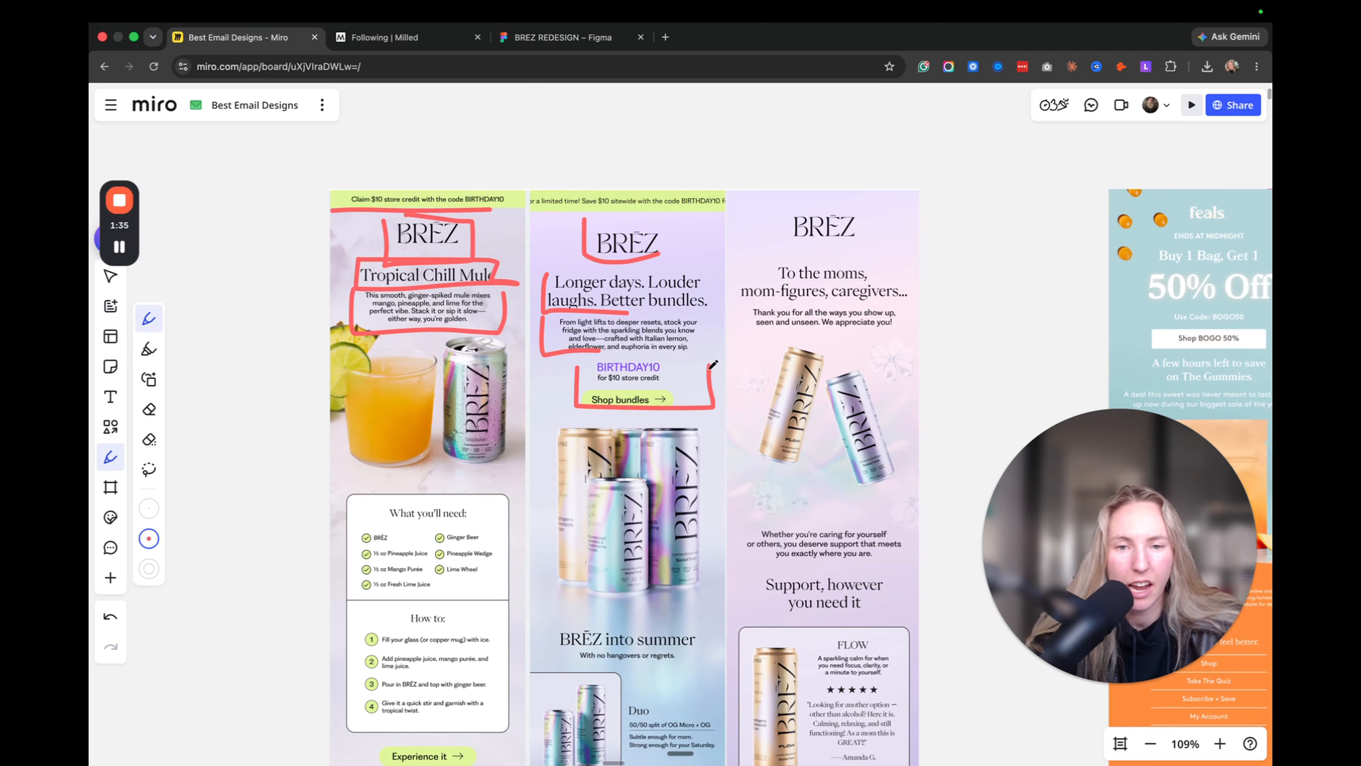
- Mark the logo, 50% Off headline, discount code and Shop BOGO button on the blue Feals email in red
scroll(713, 367, right, 10)
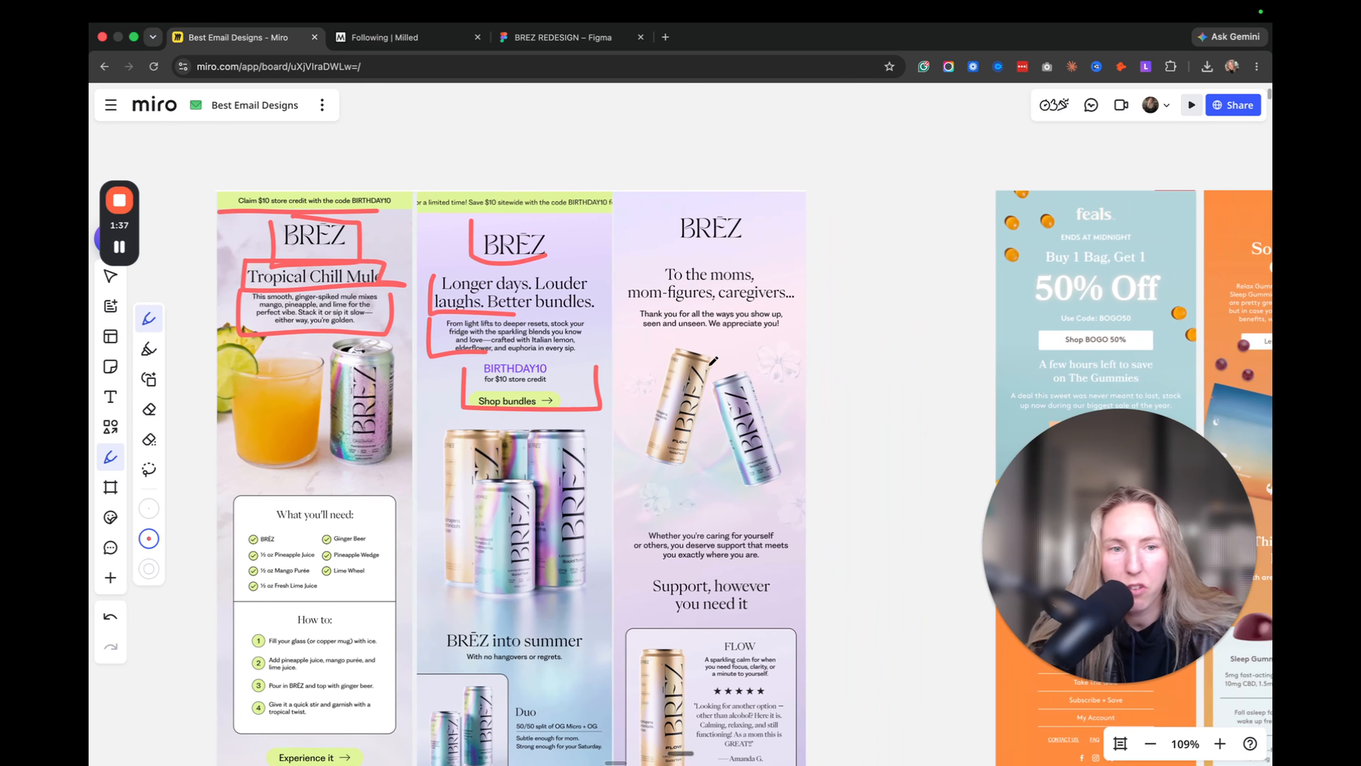
scroll(720, 363, right, 5)
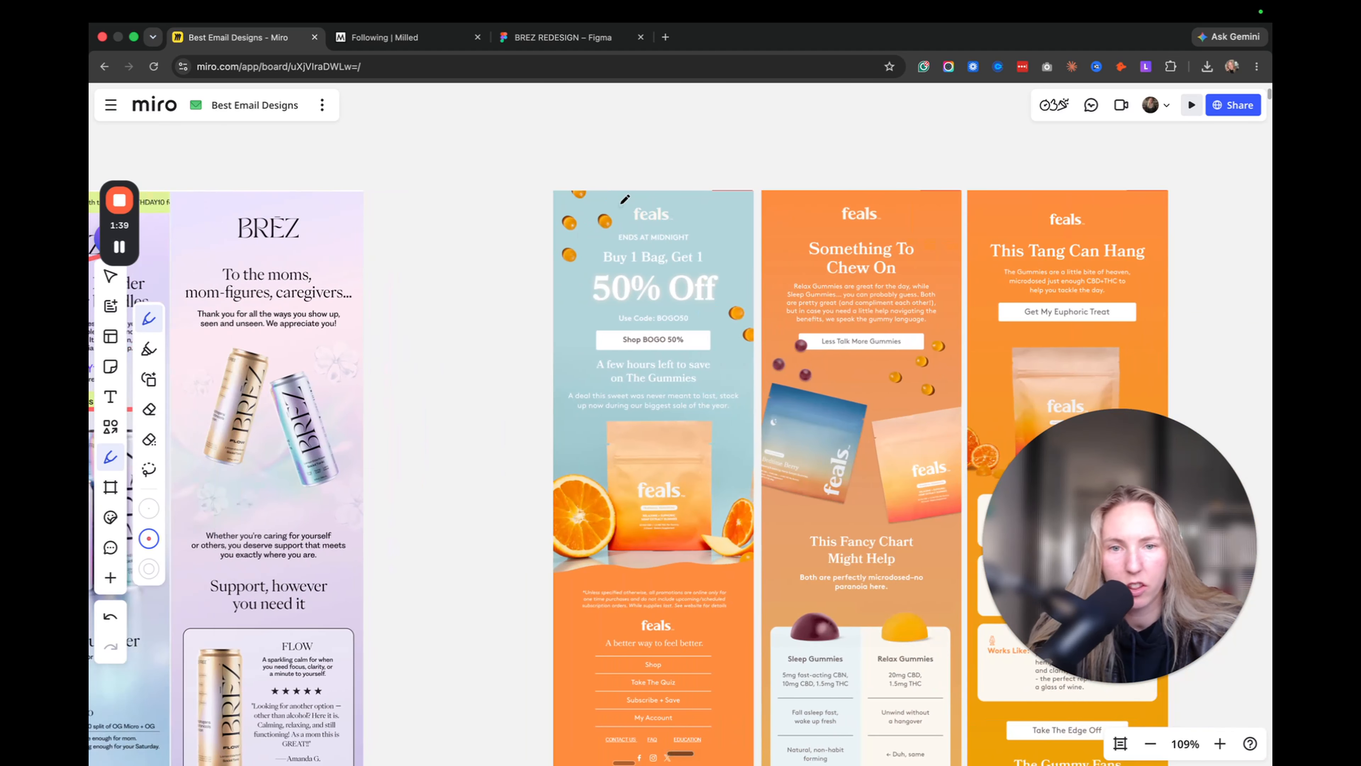
mouse_move(621, 204)
mouse_down()
mouse_move(673, 227)
mouse_move(581, 301)
mouse_move(742, 294)
mouse_up()
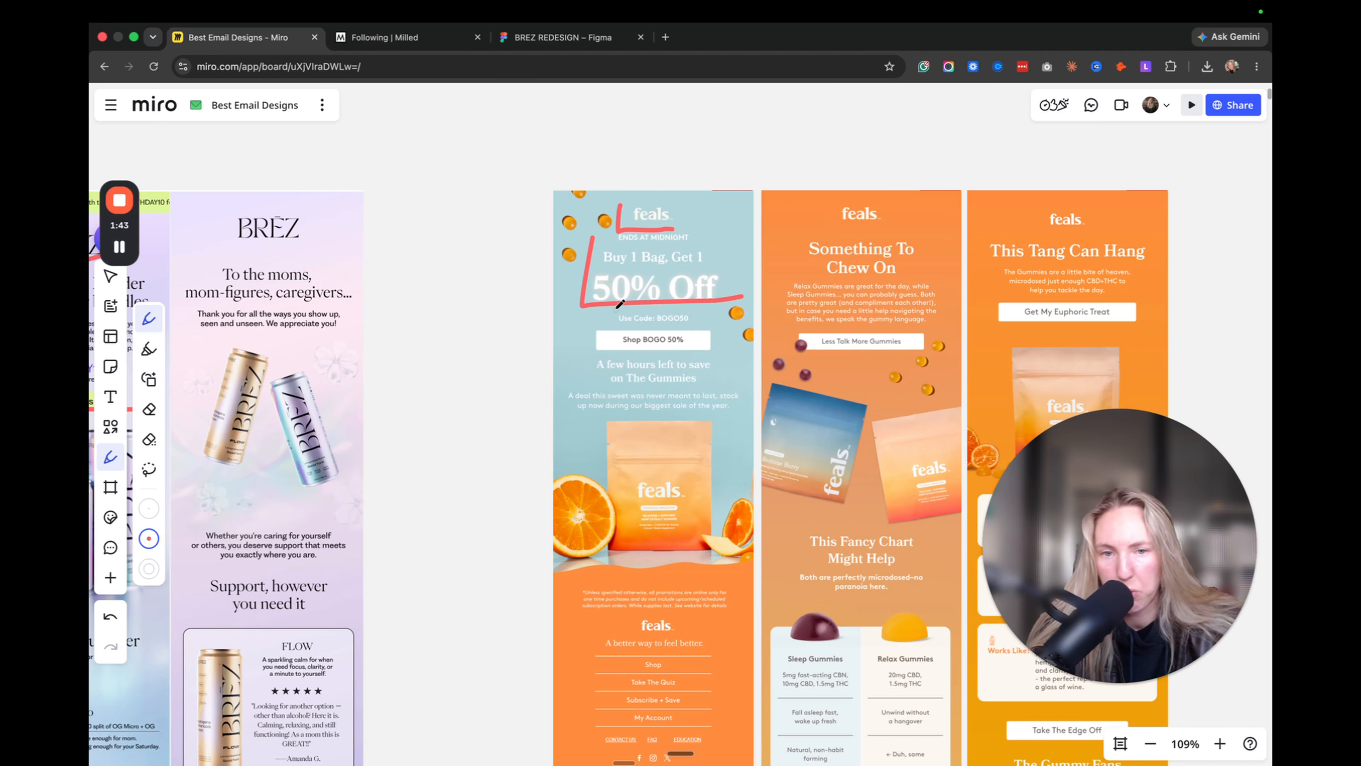
mouse_move(608, 310)
mouse_down()
mouse_move(606, 322)
mouse_move(670, 319)
mouse_move(589, 354)
mouse_move(767, 349)
mouse_up()
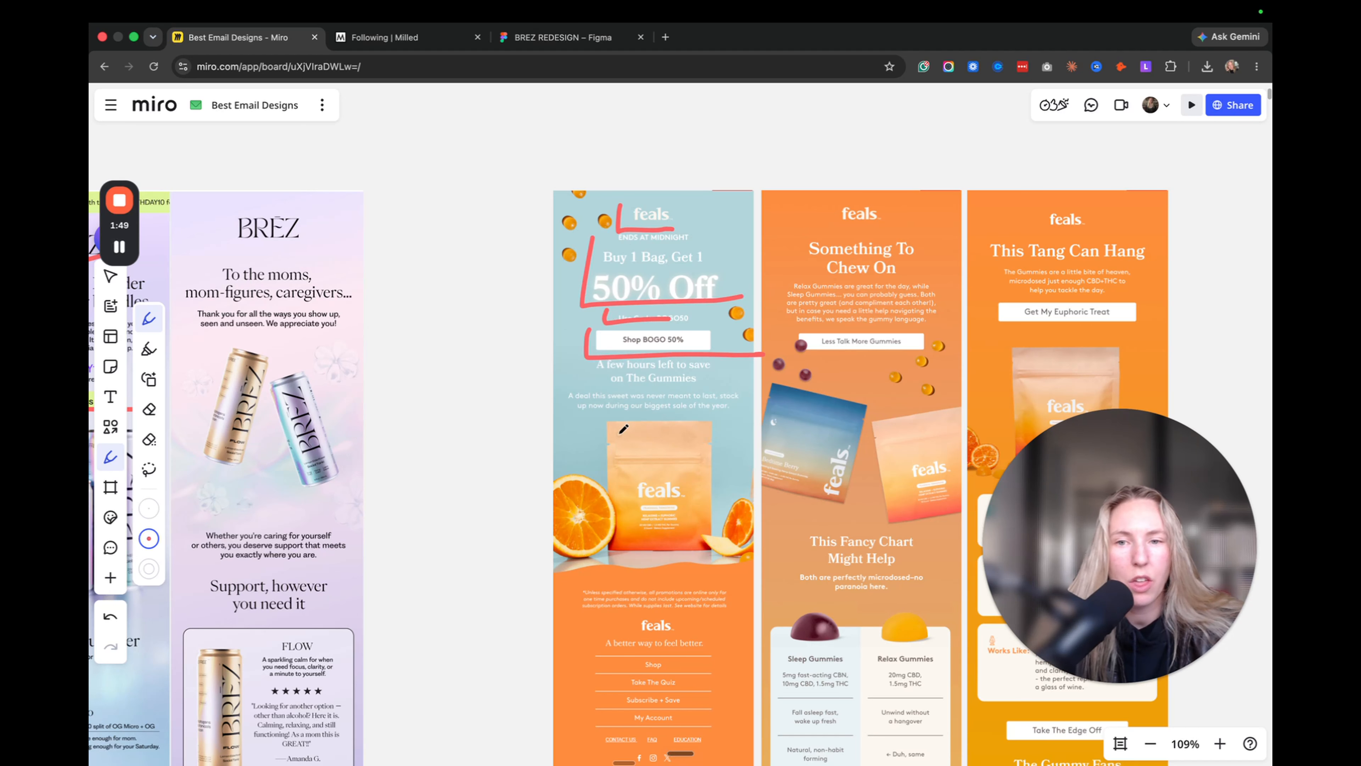
- Mark the OSEA email's top banner, logo, headline area, product image and Shop Now button with red pen strokes
ctrl+scroll(623, 429, down, 5)
scroll(622, 322, right, 10)
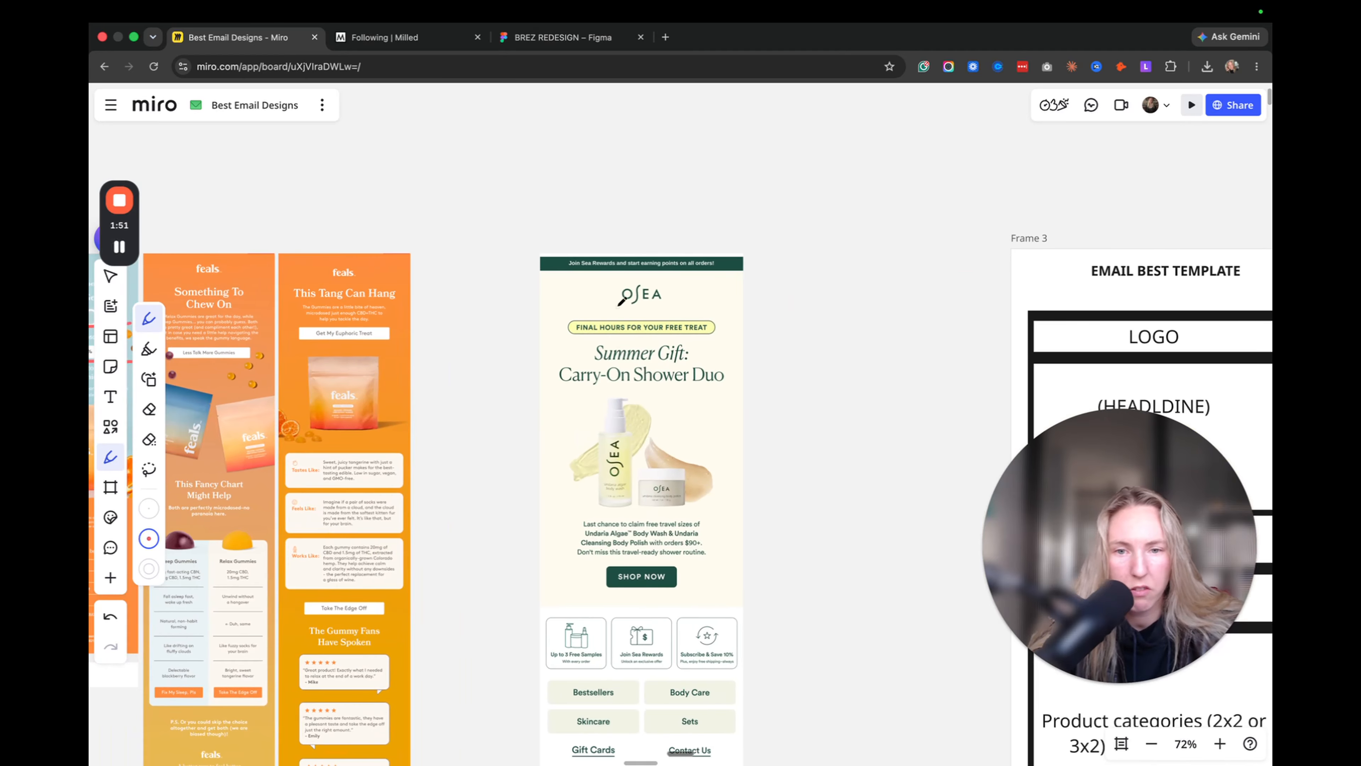
ctrl+scroll(622, 302, up, 3)
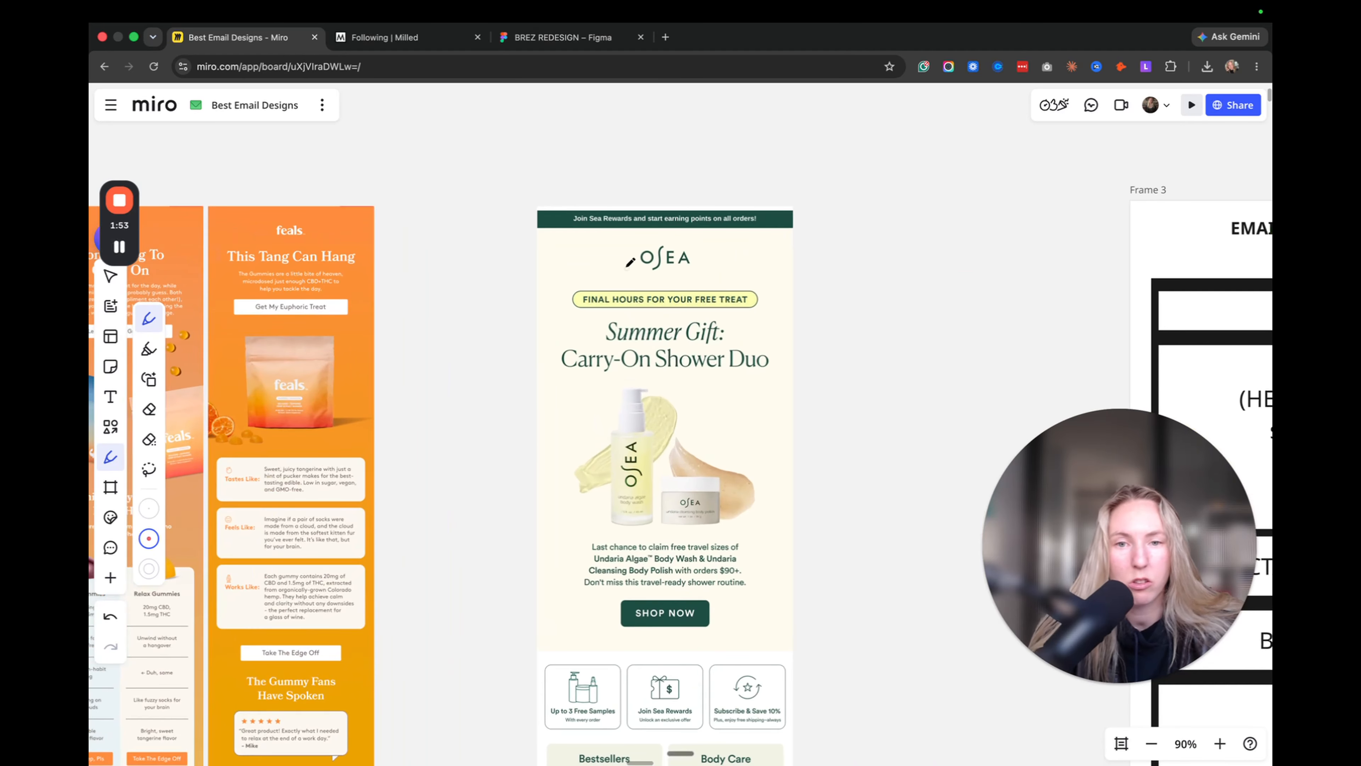
drag(539, 227, 751, 234)
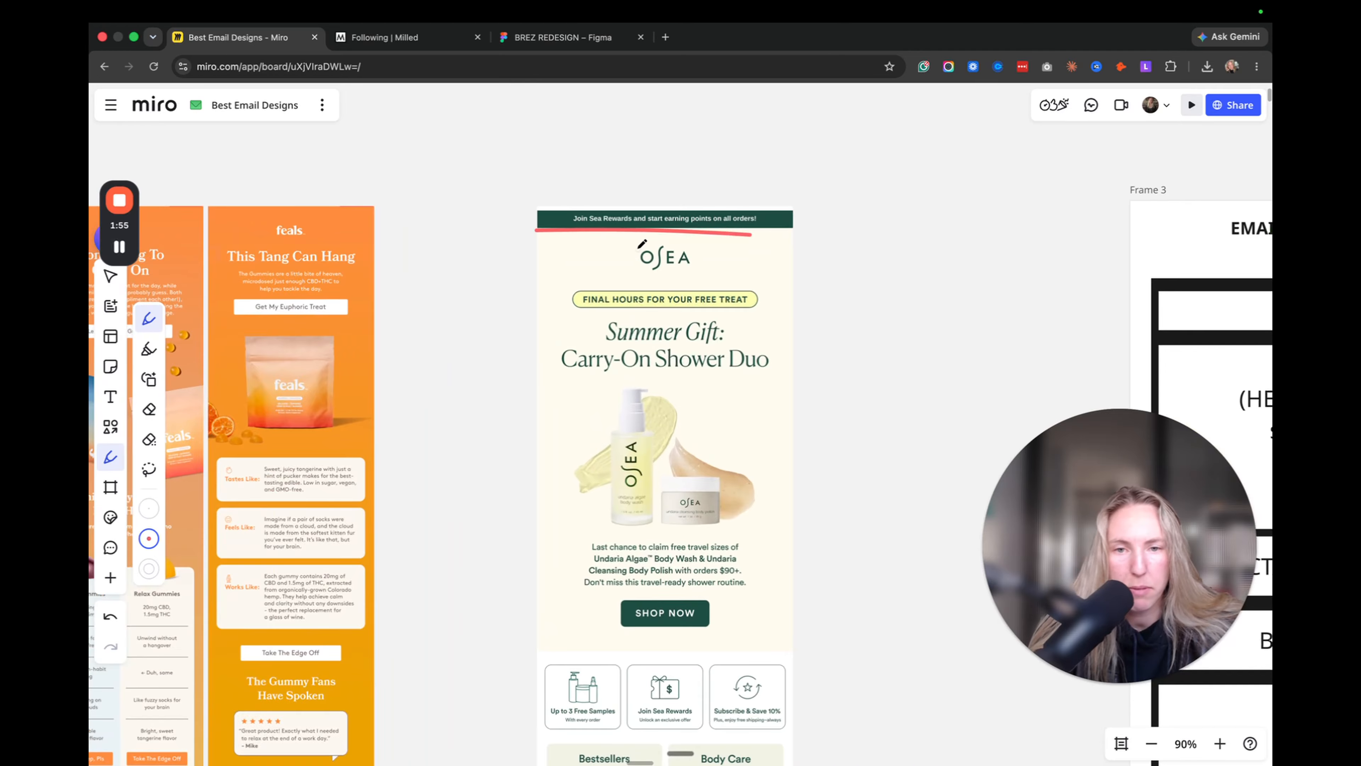
mouse_move(634, 247)
mouse_down()
mouse_move(632, 276)
mouse_move(743, 248)
mouse_up()
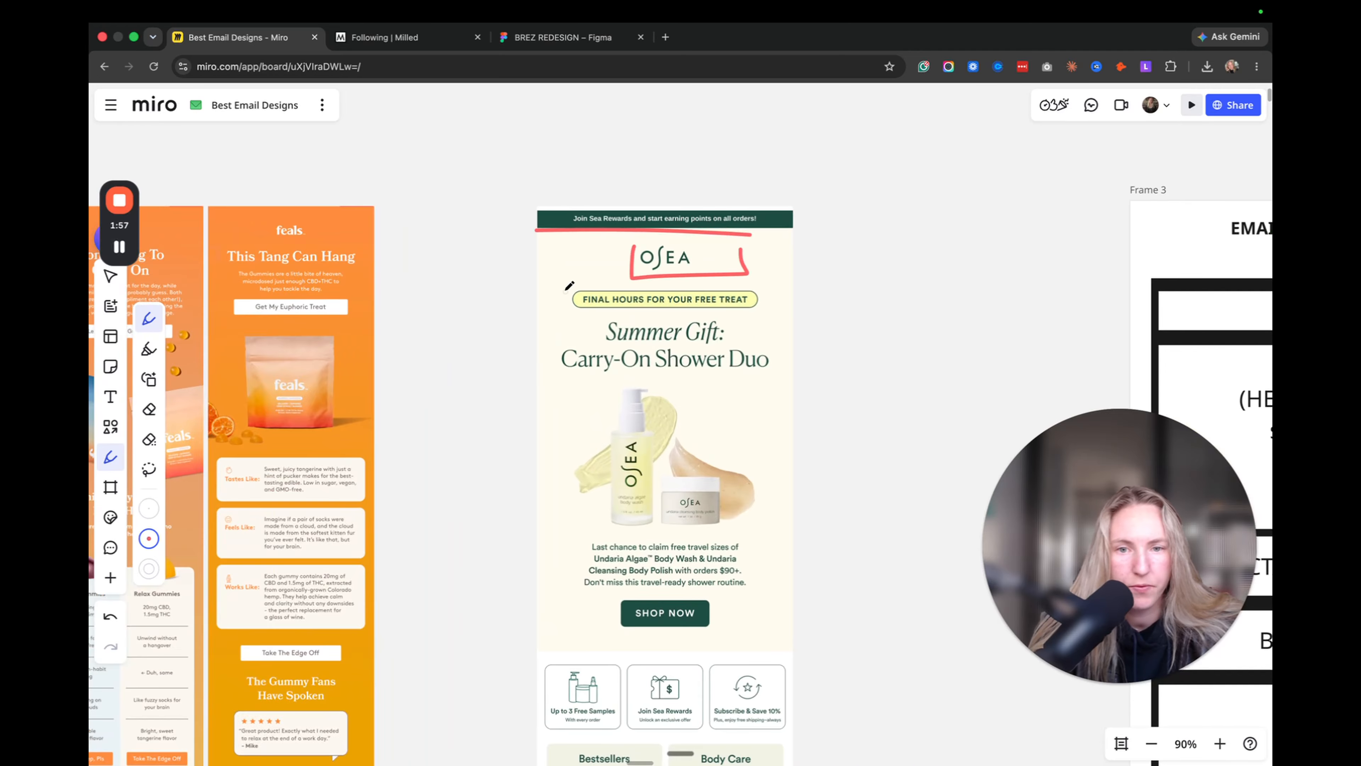
mouse_move(566, 290)
mouse_down()
mouse_move(571, 372)
mouse_move(772, 365)
mouse_move(775, 326)
mouse_move(570, 310)
mouse_move(742, 310)
mouse_move(763, 292)
mouse_up()
mouse_move(592, 385)
mouse_down()
mouse_move(574, 532)
mouse_move(699, 538)
mouse_move(739, 499)
mouse_move(753, 410)
mouse_up()
mouse_move(631, 579)
mouse_down()
mouse_move(617, 628)
mouse_move(703, 625)
mouse_up()
- Underline LOGO, the headline, subtext and IMAGE in the EMAIL BEST TEMPLATE frame with the red pen
scroll(711, 587, right, 10)
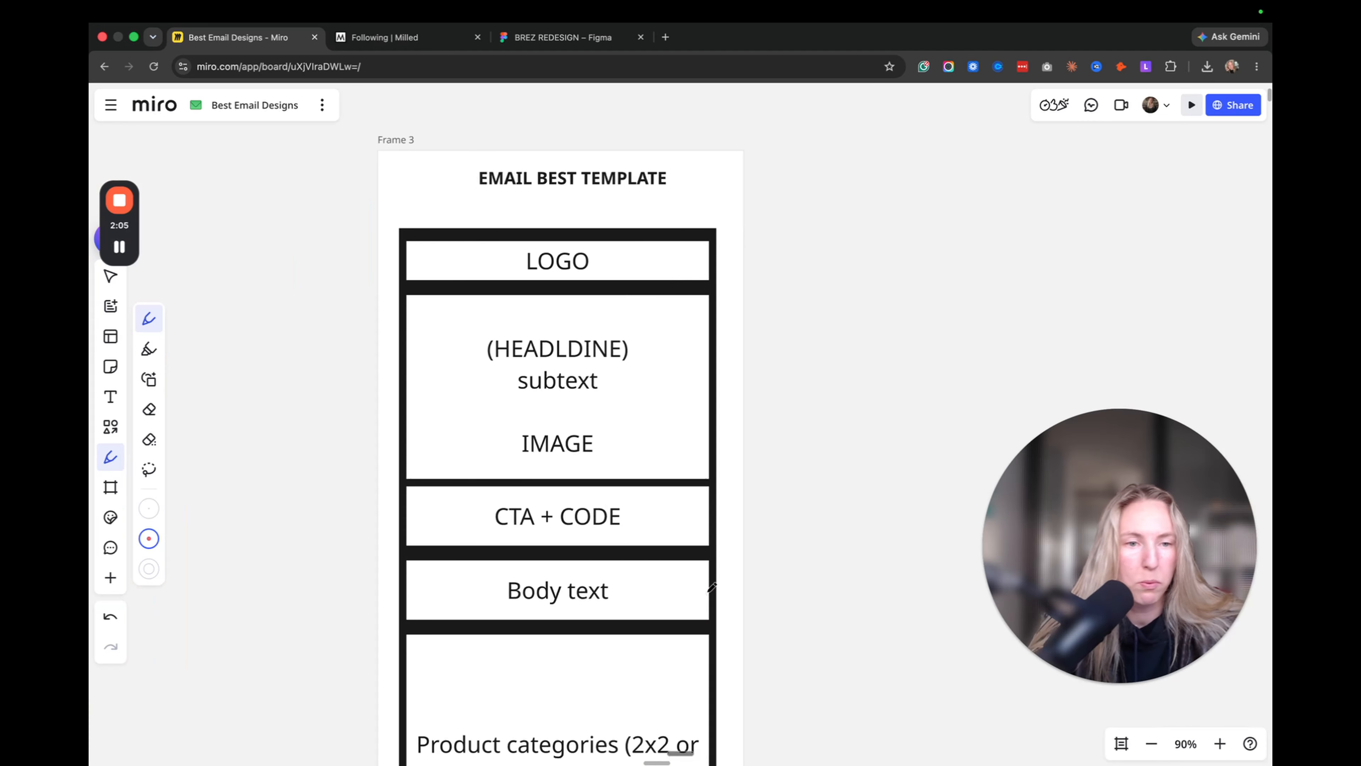
scroll(515, 422, left, 2)
drag(517, 282, 592, 272)
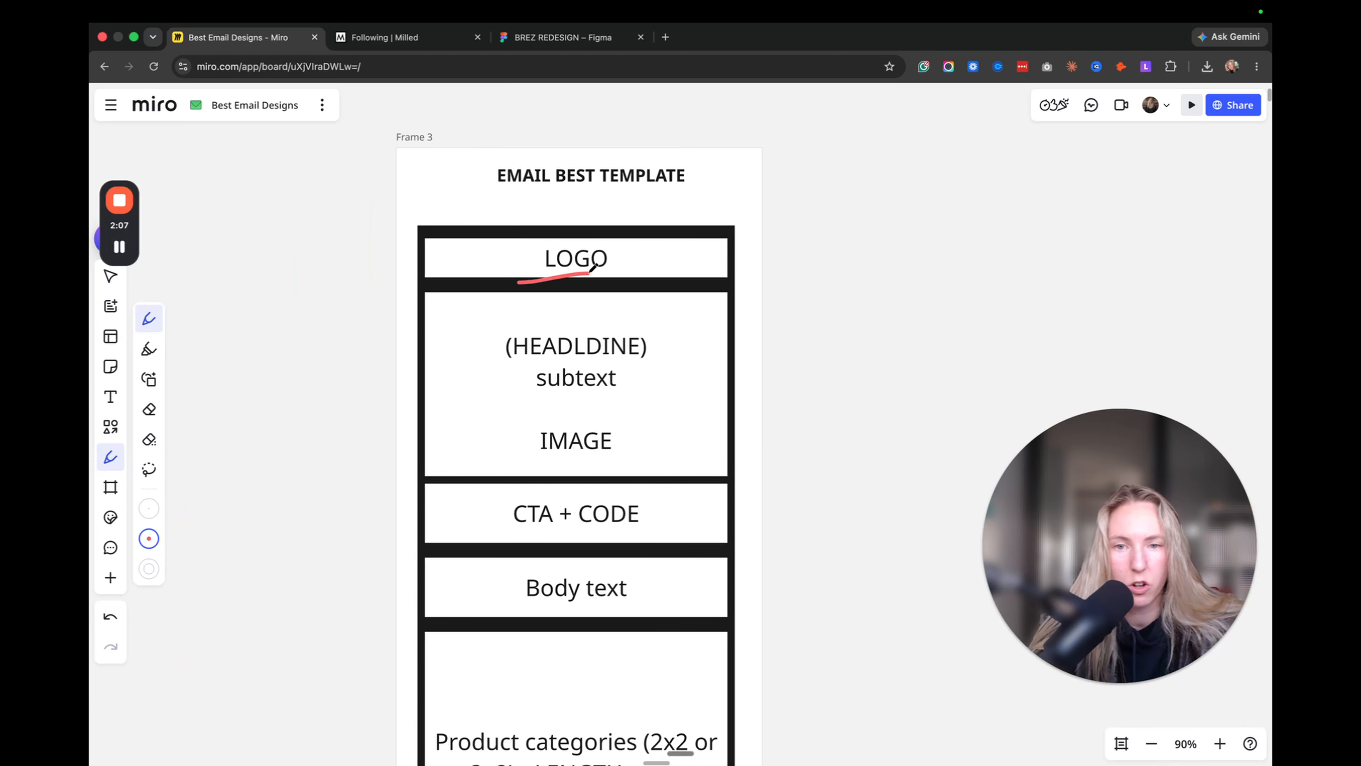
drag(512, 367, 605, 362)
drag(540, 397, 661, 395)
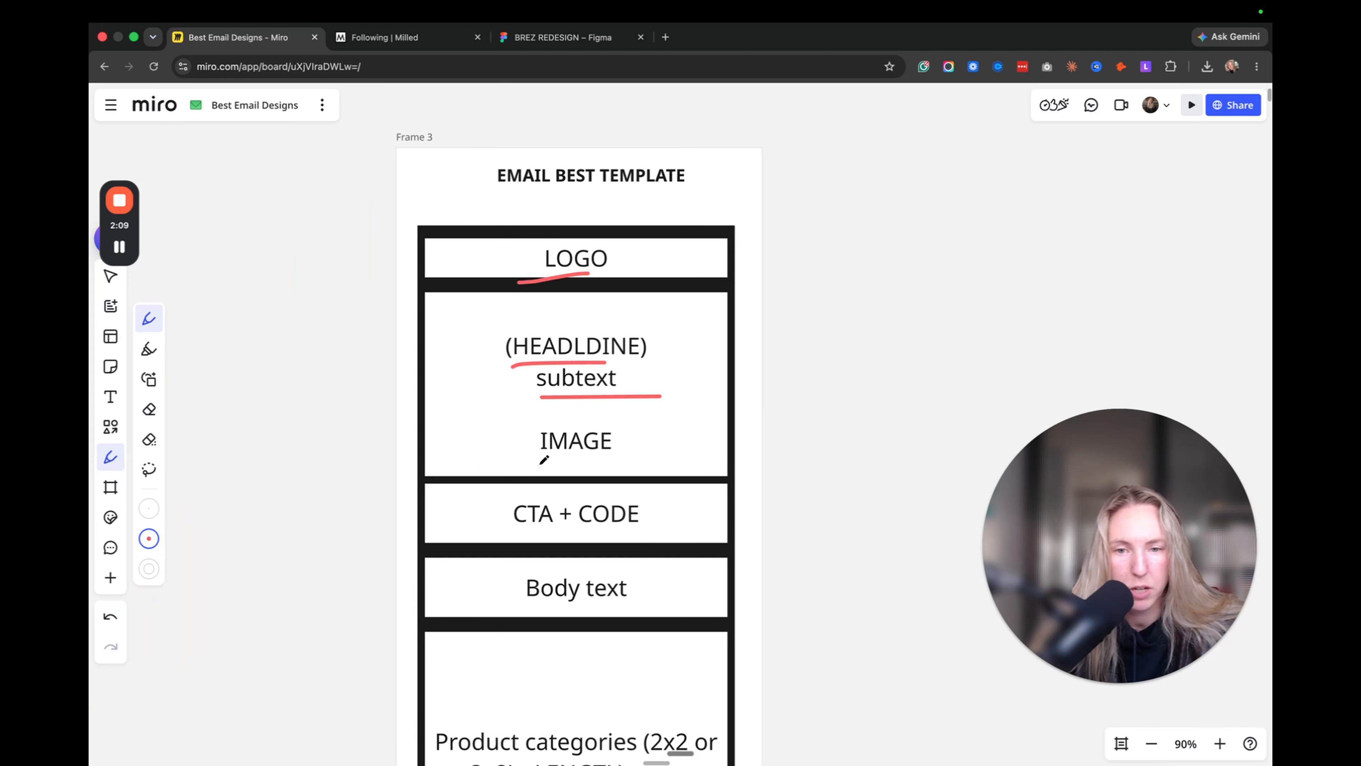
drag(540, 465, 620, 460)
- Return to the selection tool on the board and switch to the BREZ REDESIGN file in Figma
scroll(594, 486, down, 2)
scroll(568, 486, down, 10)
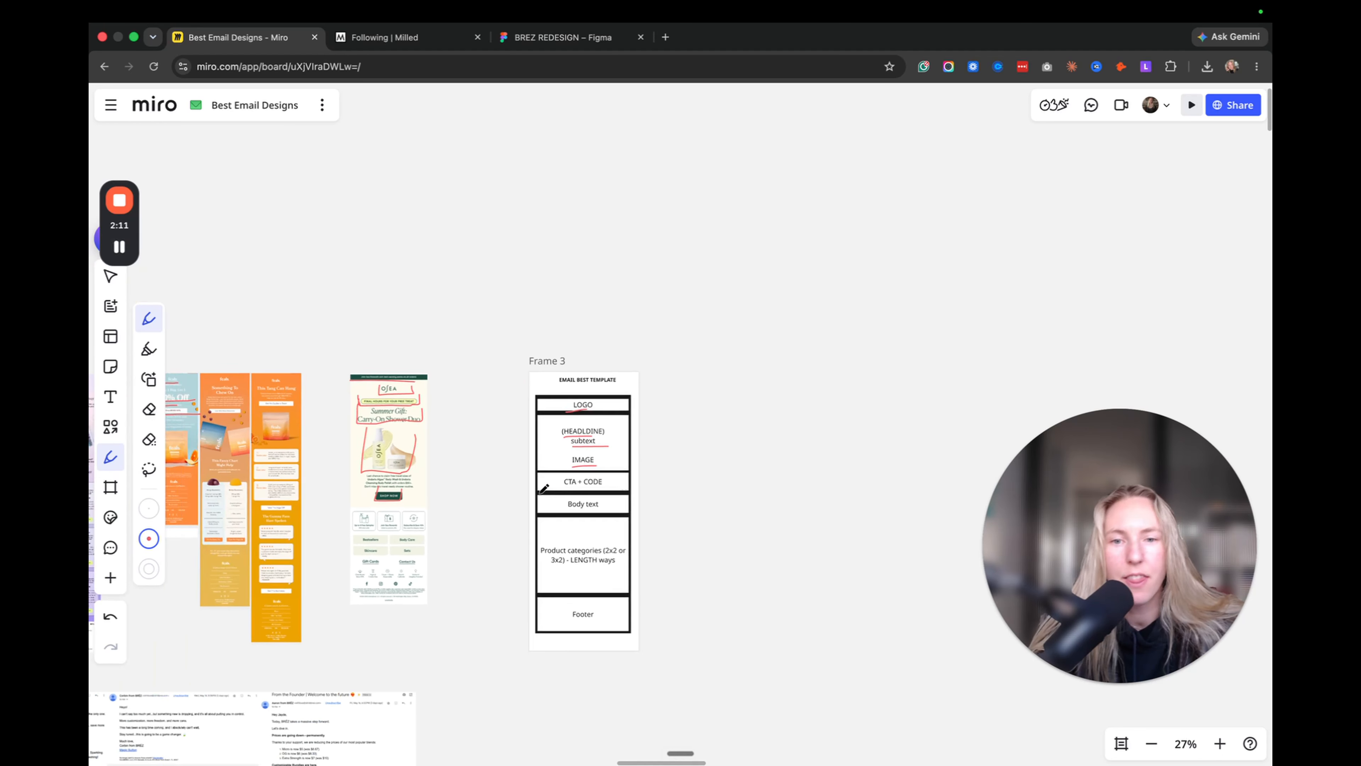
scroll(548, 491, up, 7)
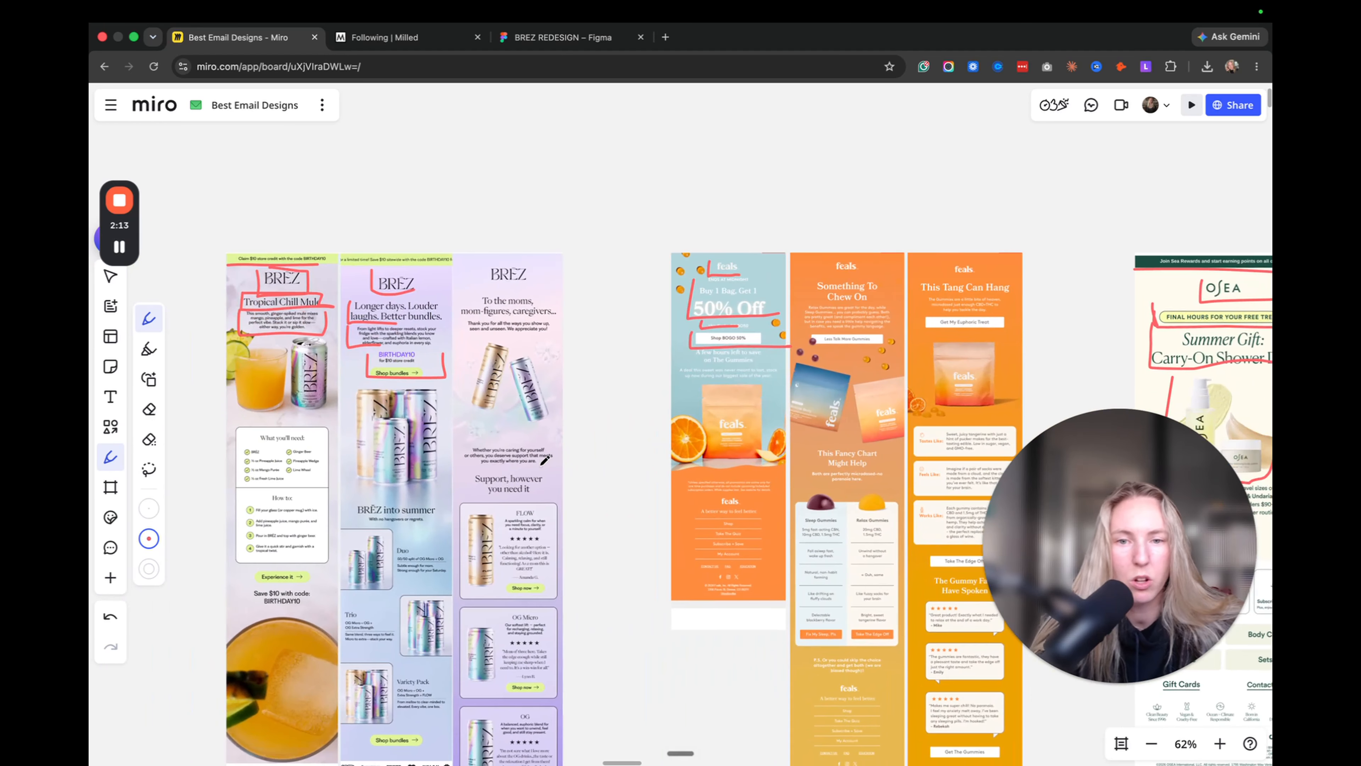
key(v)
scroll(539, 461, down, 2)
scroll(539, 461, left, 2)
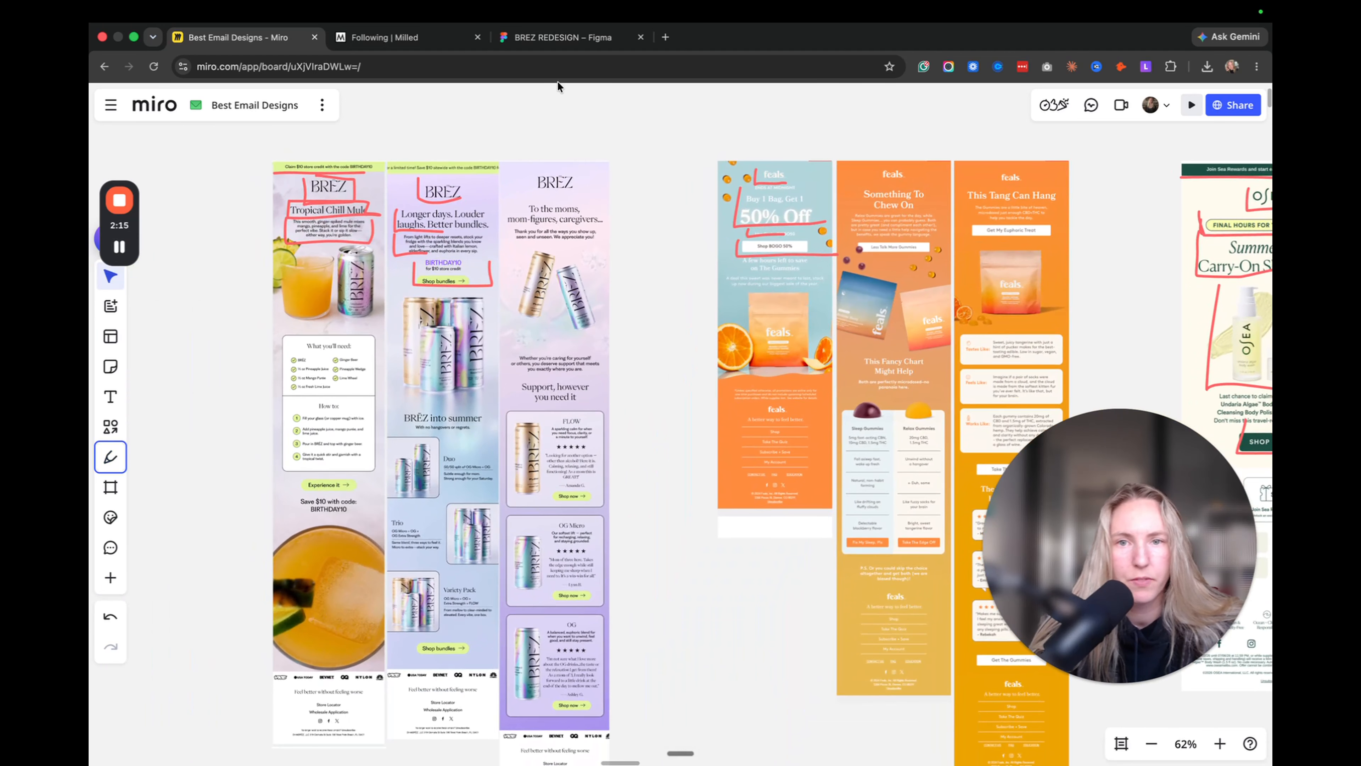
click(555, 39)
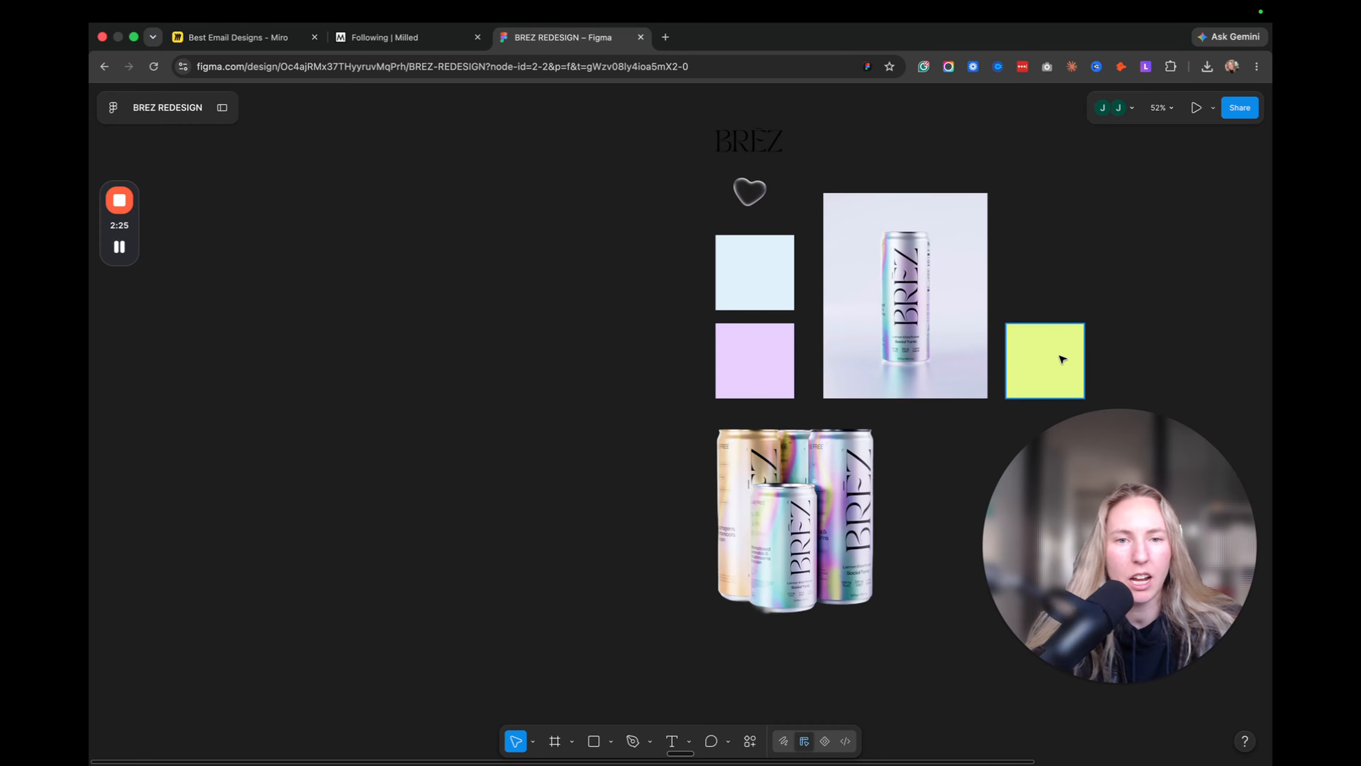
- Rearrange the brand assets with the heart above the can photo and the green swatch between the raised logo and the light blue swatch
drag(766, 197, 934, 136)
click(739, 141)
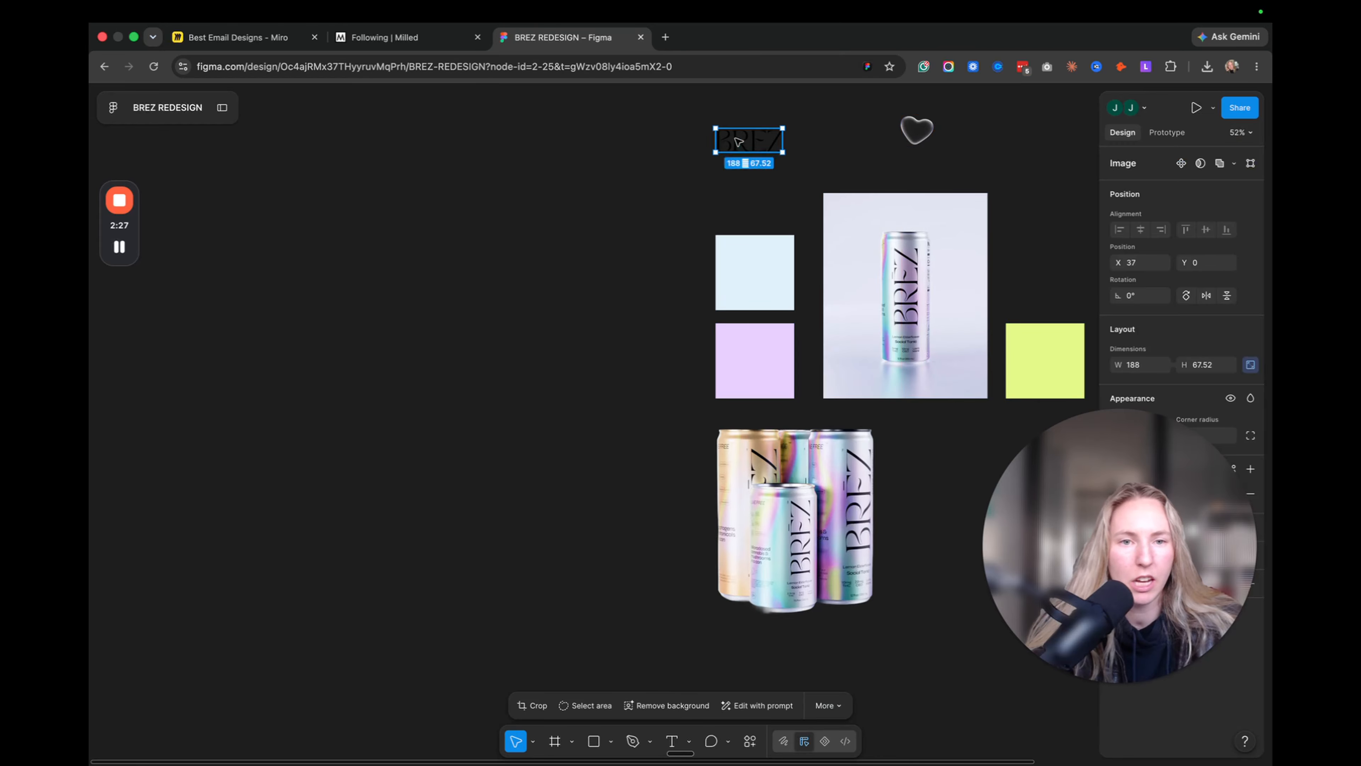
drag(738, 141, 745, 102)
drag(1032, 387, 777, 222)
scroll(674, 346, up, 4)
click(608, 338)
scroll(607, 338, down, 3)
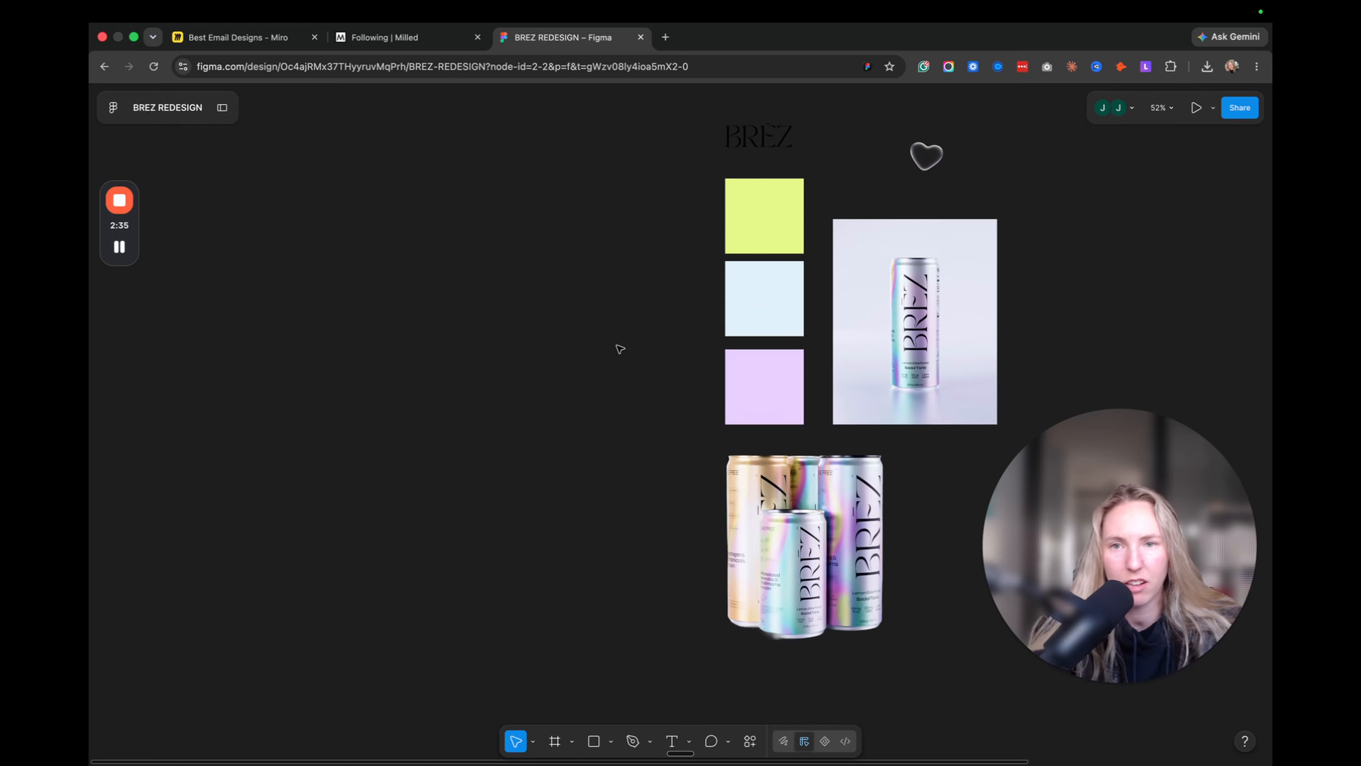
- Draw a tall rectangle about 497 by 1540 on the empty canvas to the left of the brand assets
scroll(535, 346, left, 5)
scroll(535, 346, up, 2)
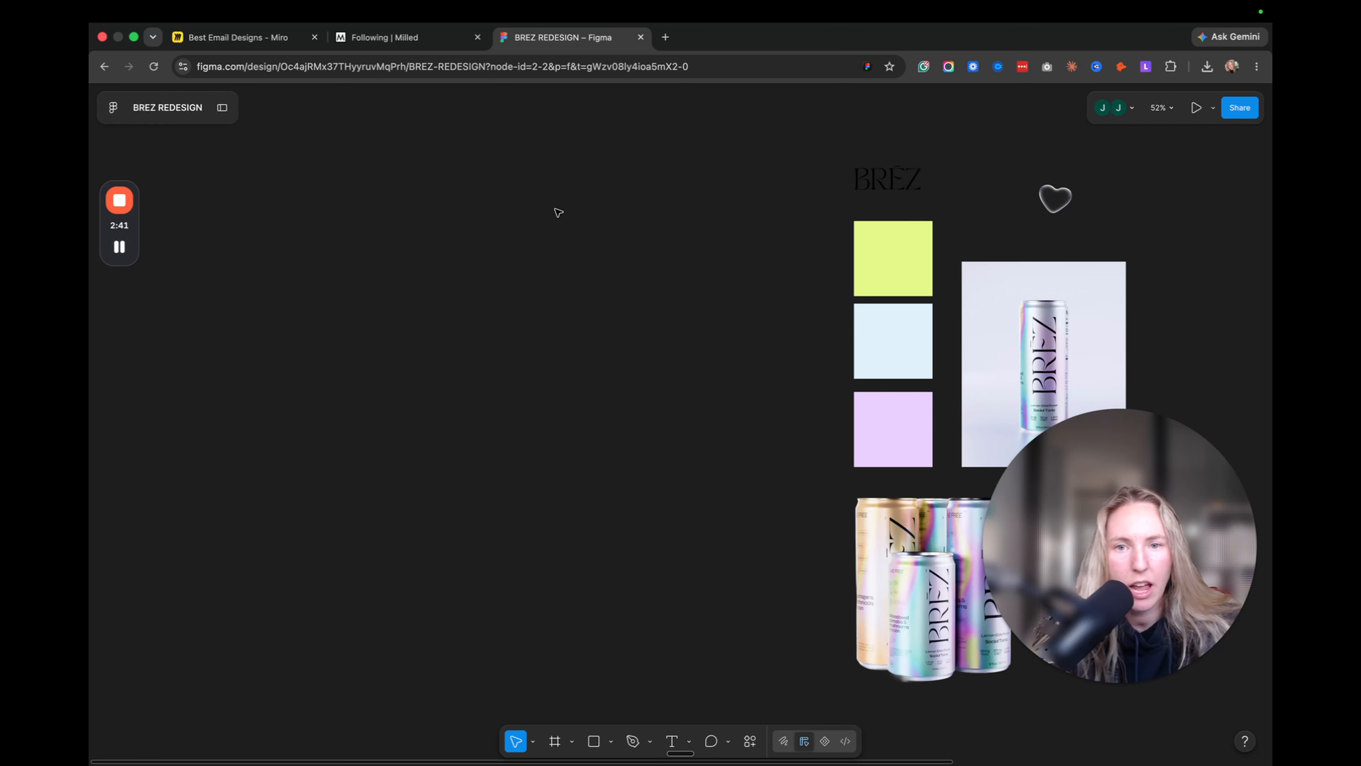
key(r)
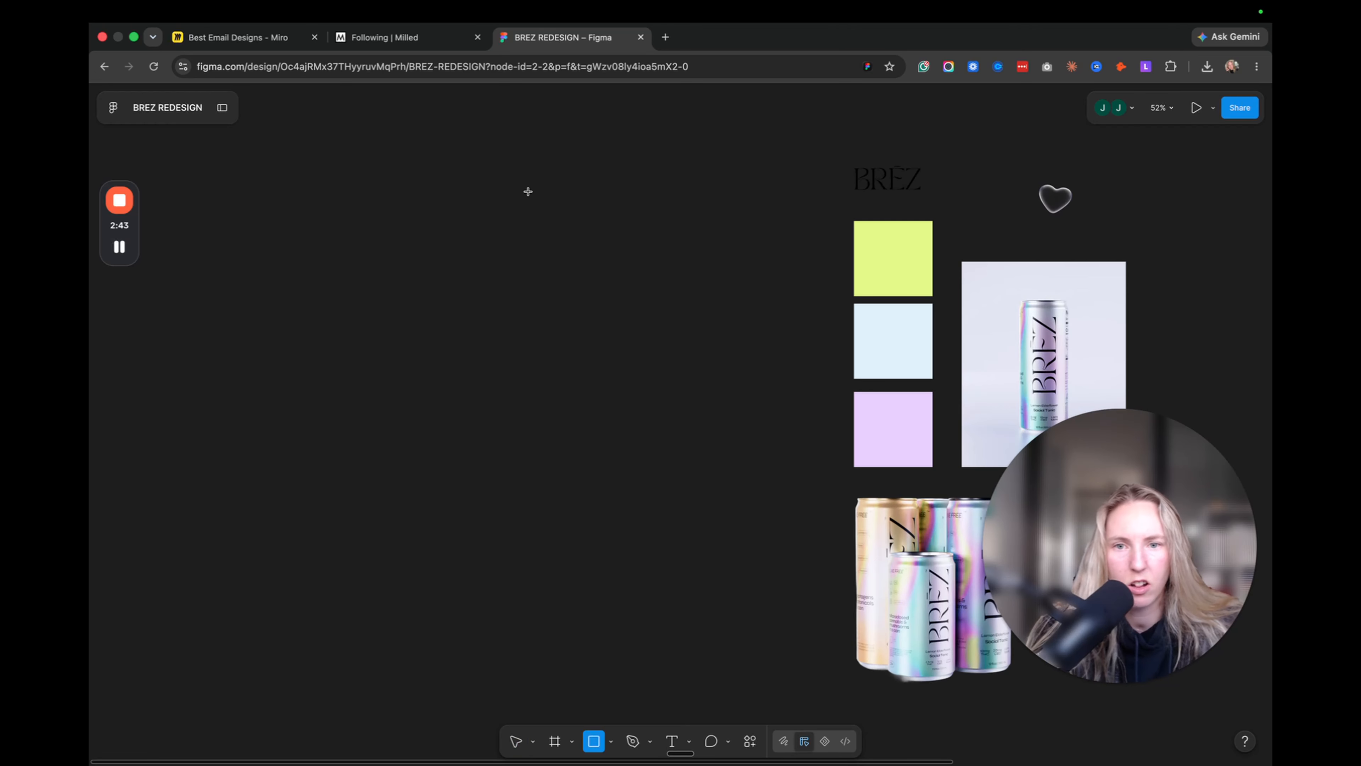
mouse_move(527, 191)
mouse_down()
mouse_move(685, 366)
mouse_move(669, 448)
mouse_move(668, 721)
mouse_move(706, 738)
mouse_up()
scroll(671, 563, down, 4)
scroll(682, 569, left, 2)
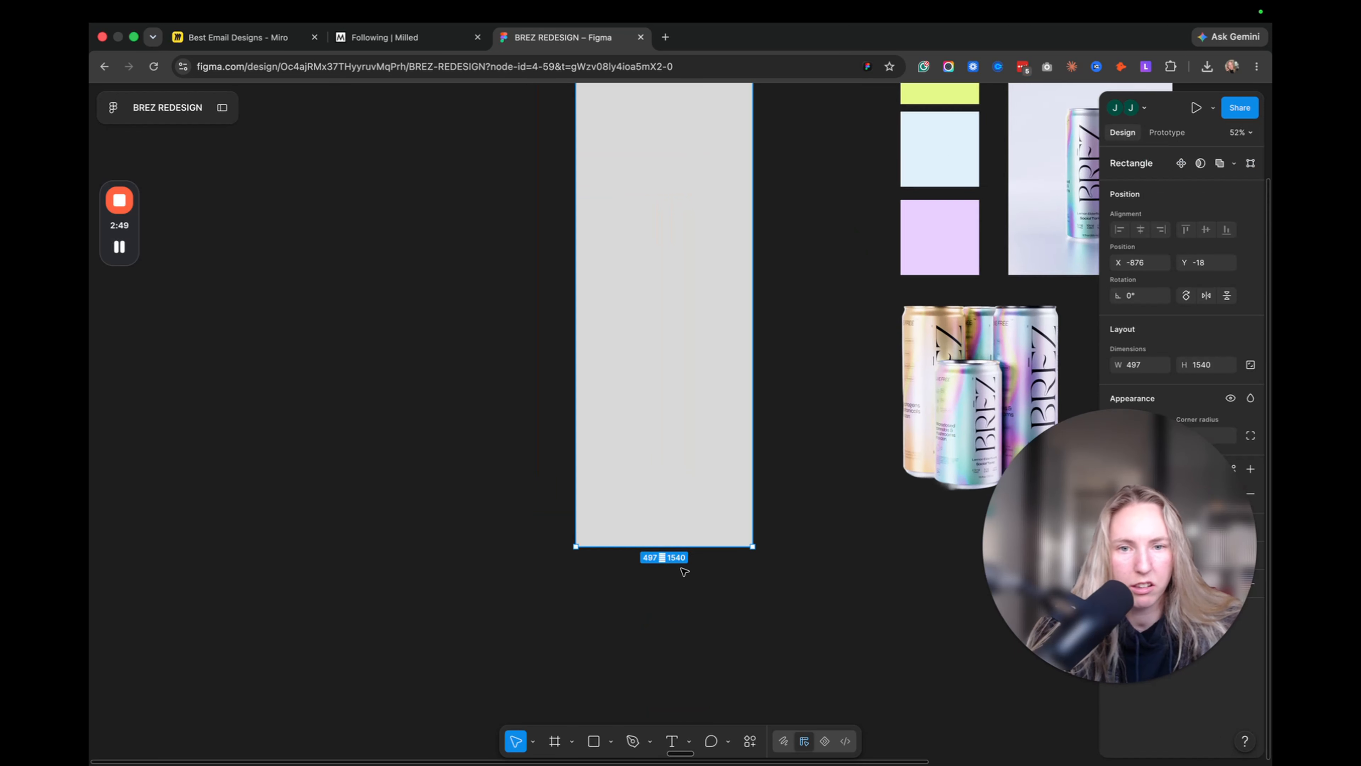
- Set the tall rectangle's width to 640
scroll(673, 566, up, 3)
scroll(669, 558, right, 2)
scroll(671, 559, left, 1)
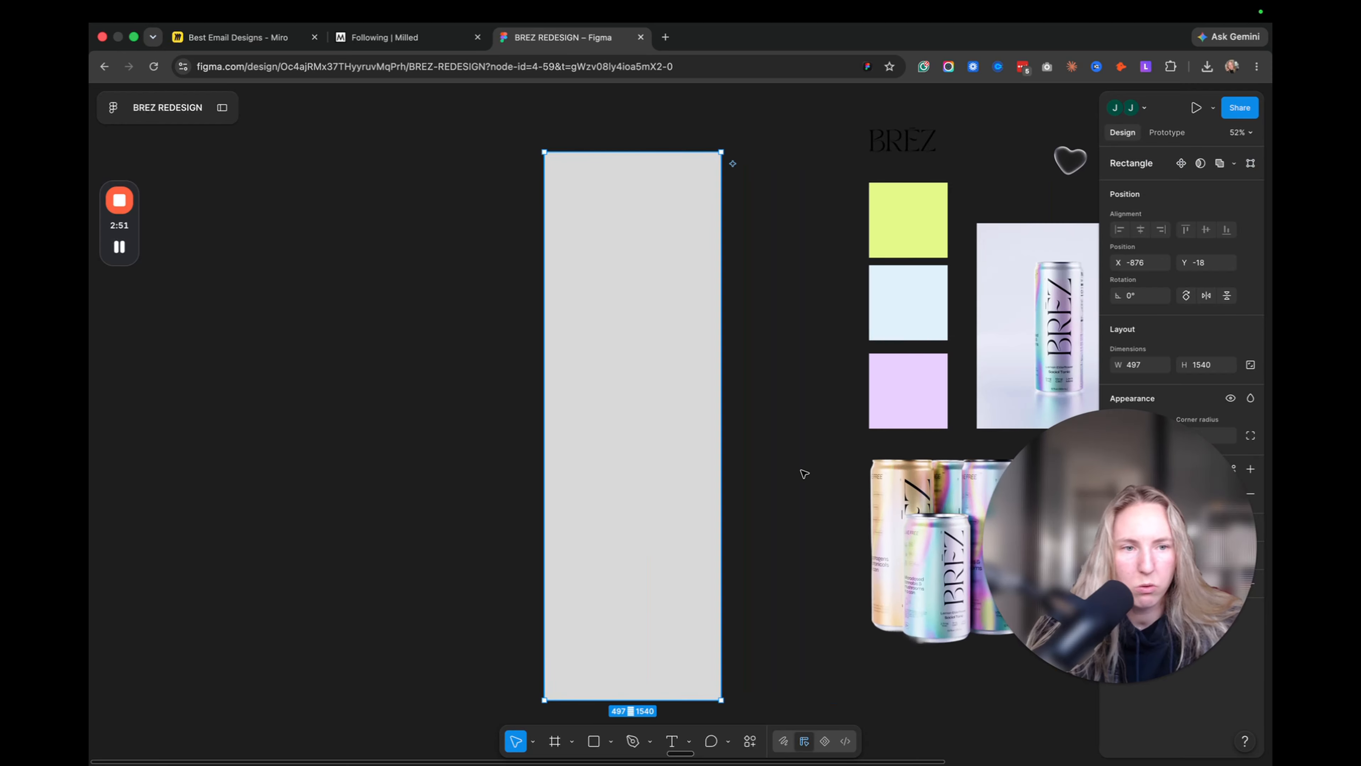
click(1132, 370)
key(super+Tab)
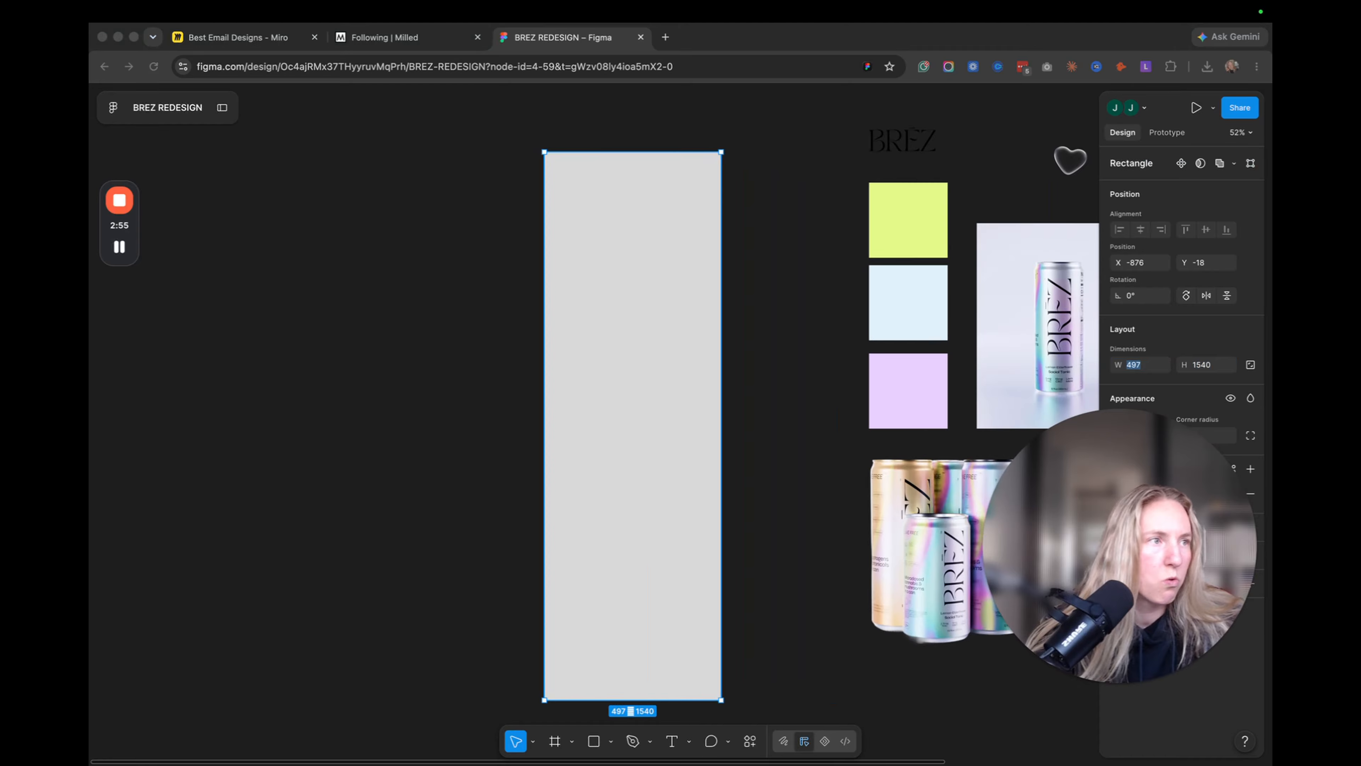
click(621, 200)
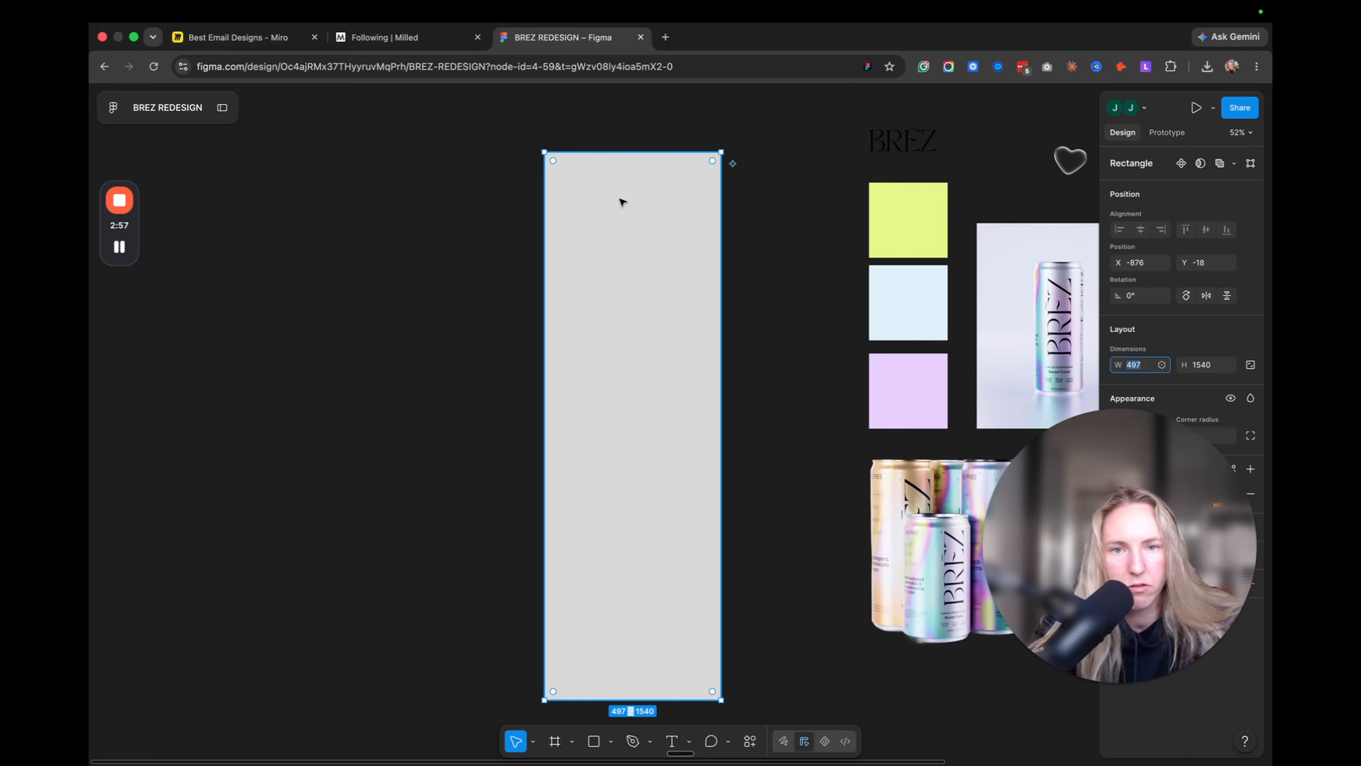
click(622, 200)
click(1131, 369)
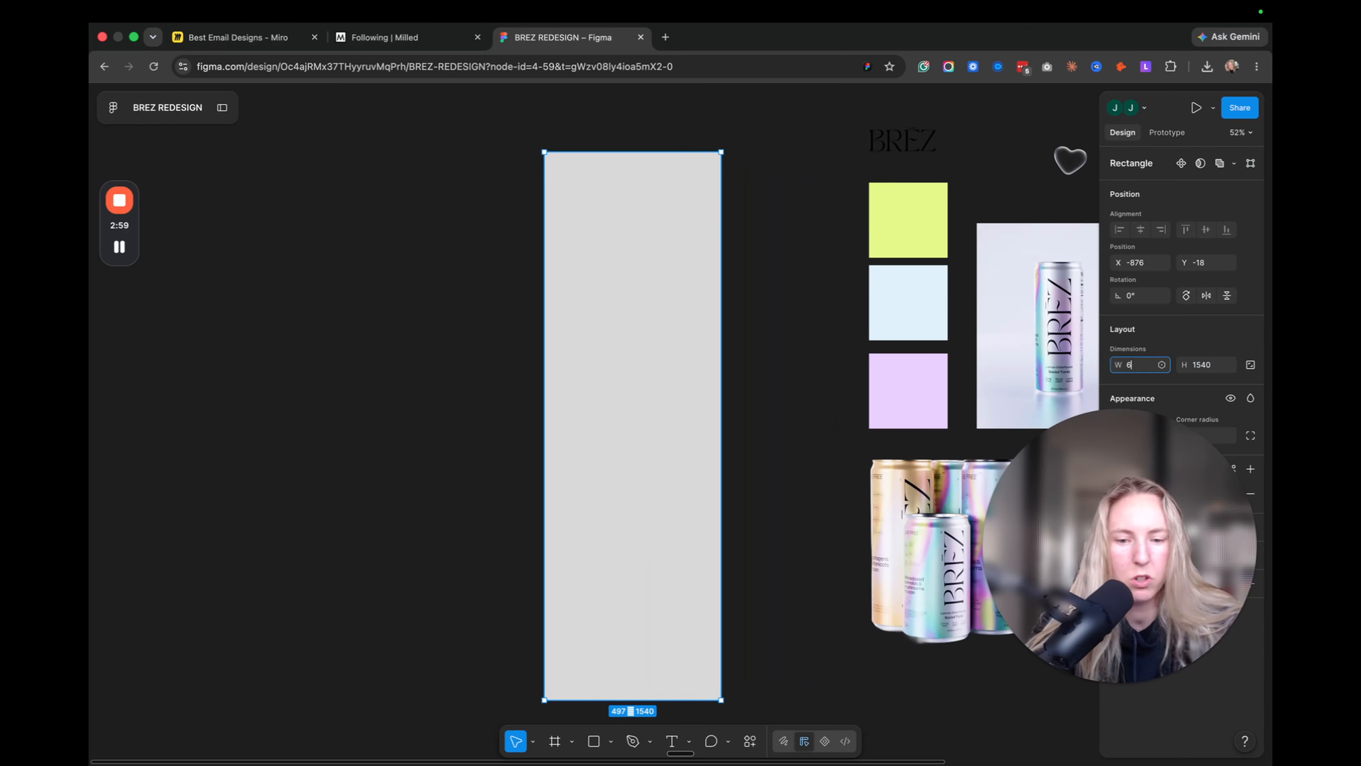
key(Return)
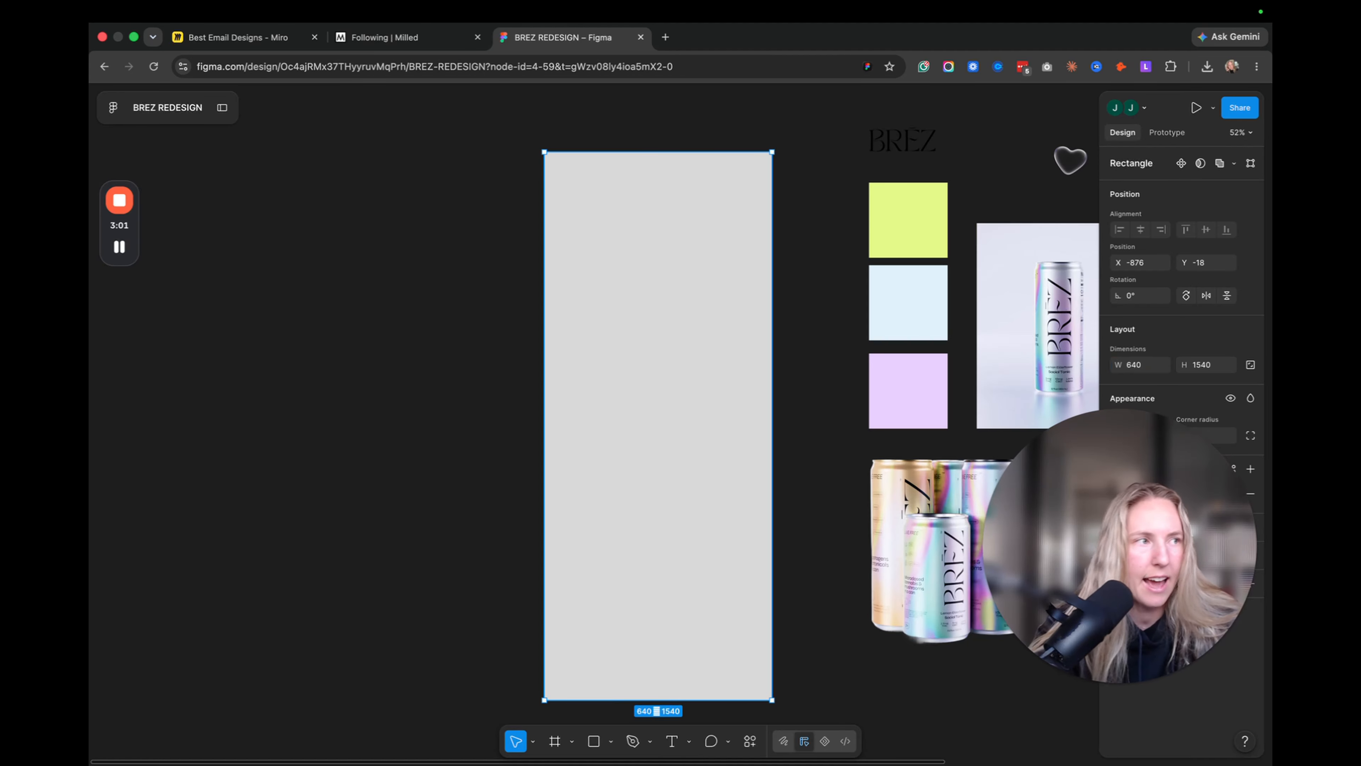
- Set the rectangle's height to 1300
key(super+Tab)
key(super+Tab)
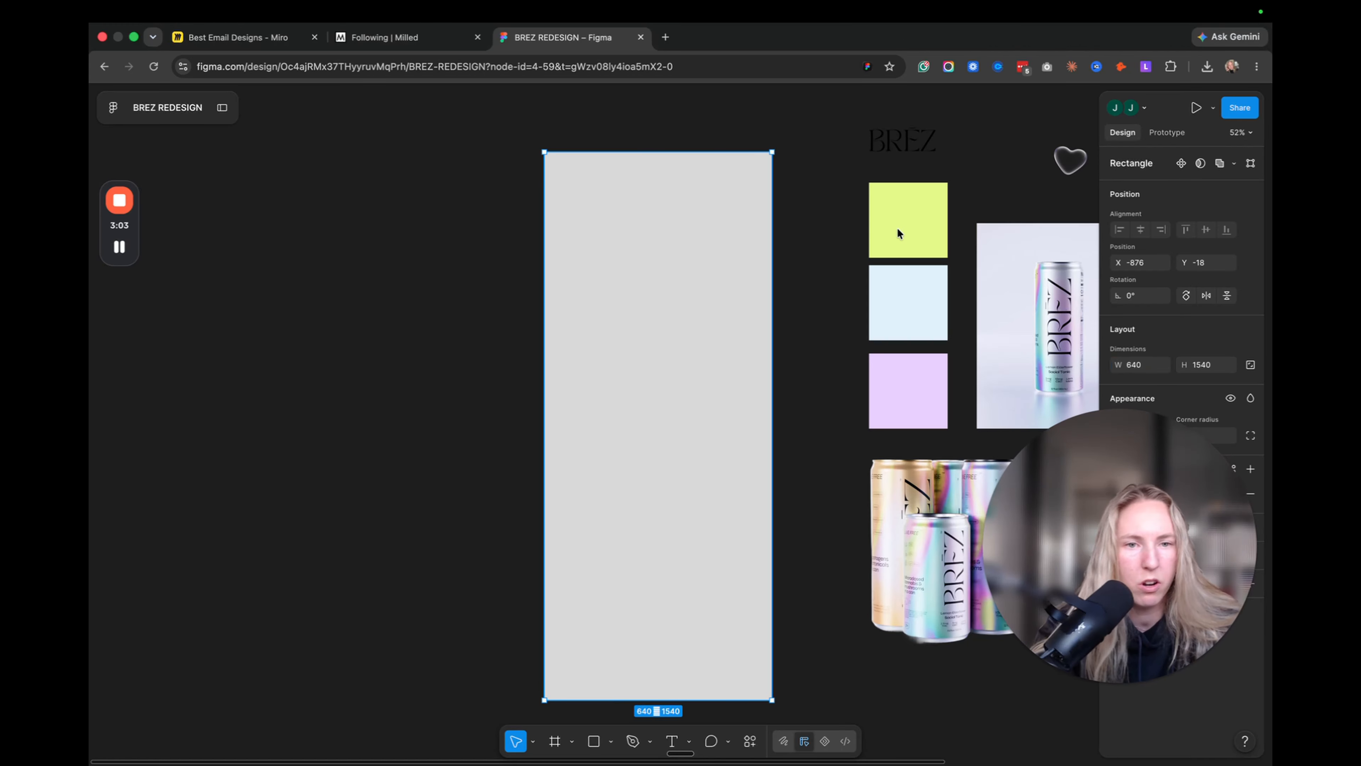
click(1207, 367)
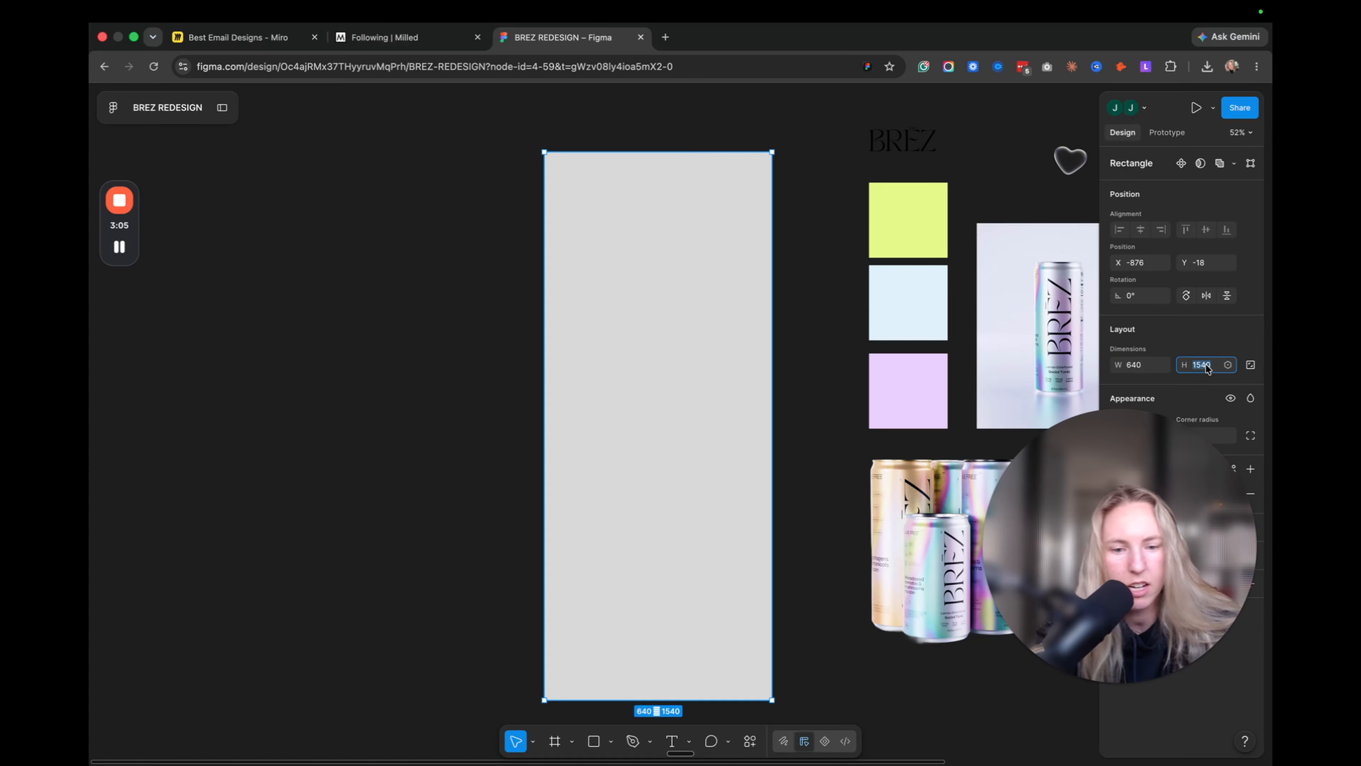
text(1)
key(Return)
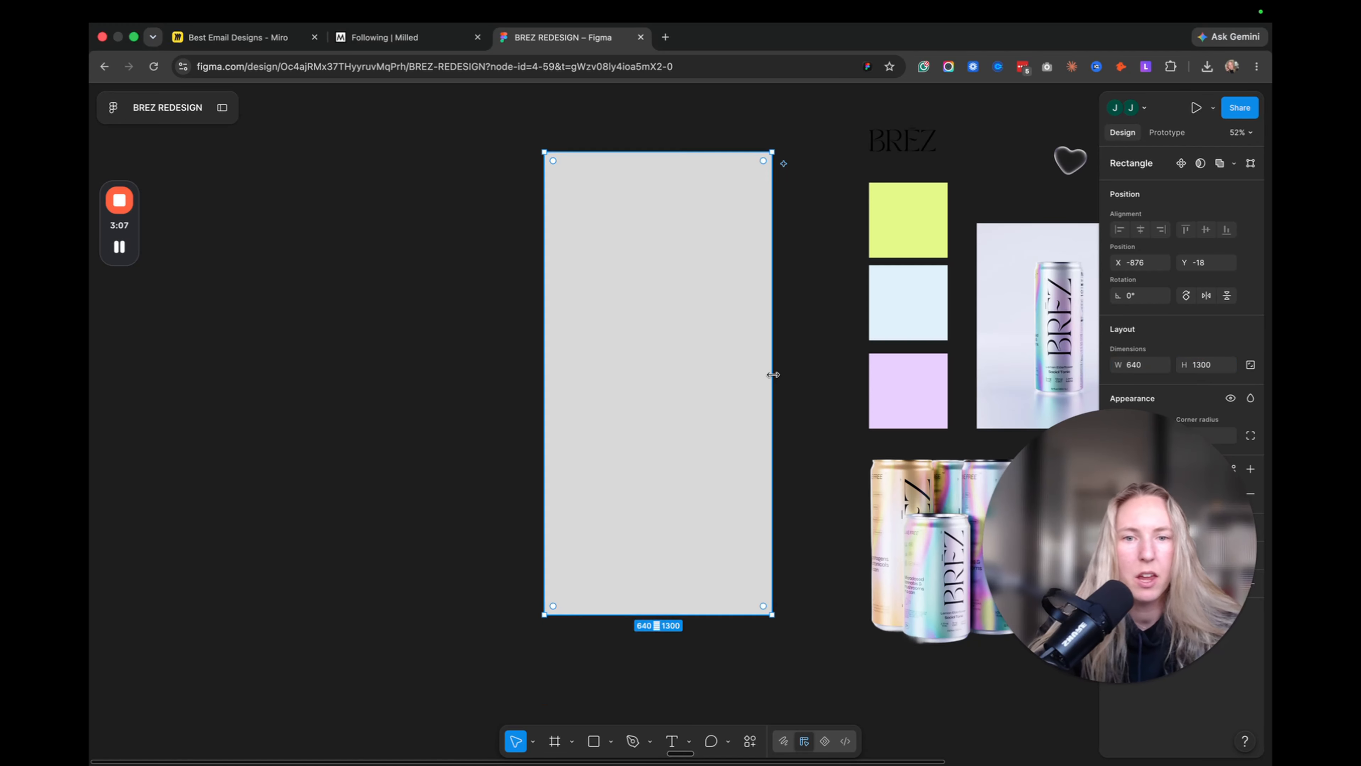
- Stretch the rectangle's lower edge down to a height of about 1678
drag(679, 612, 680, 726)
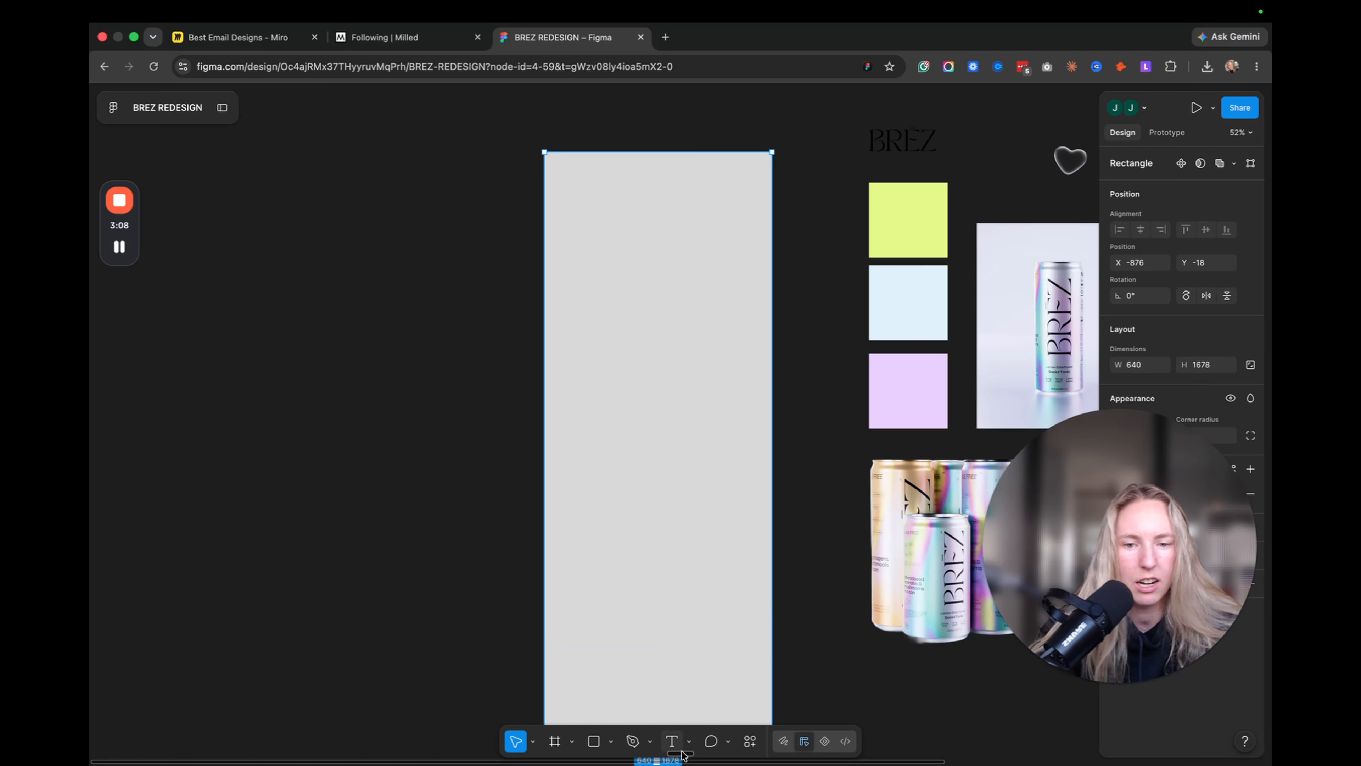
click(783, 321)
scroll(785, 323, down, 2)
scroll(785, 324, right, 2)
scroll(785, 323, up, 2)
scroll(785, 323, left, 1)
- Wrap the 640-wide rectangle in a frame and show the file's layer list
click(662, 295)
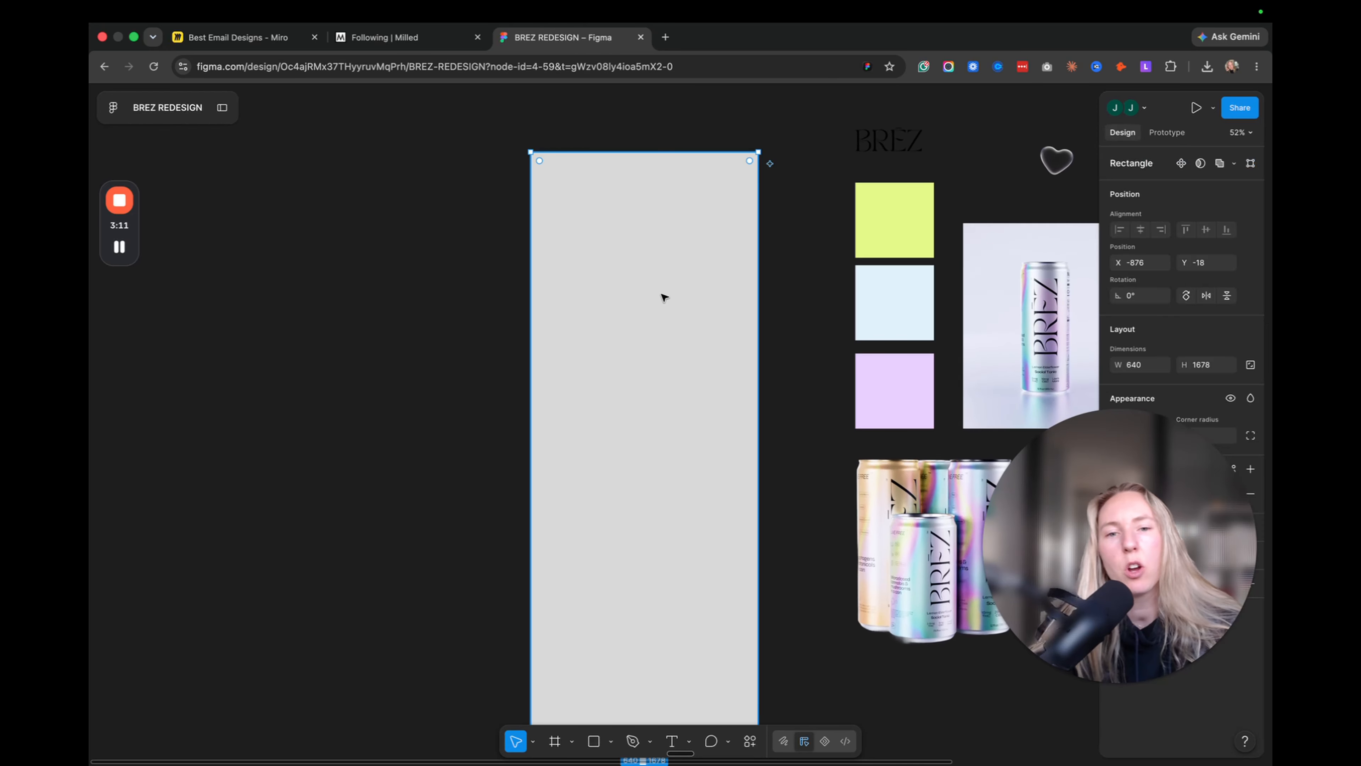
right_click(622, 318)
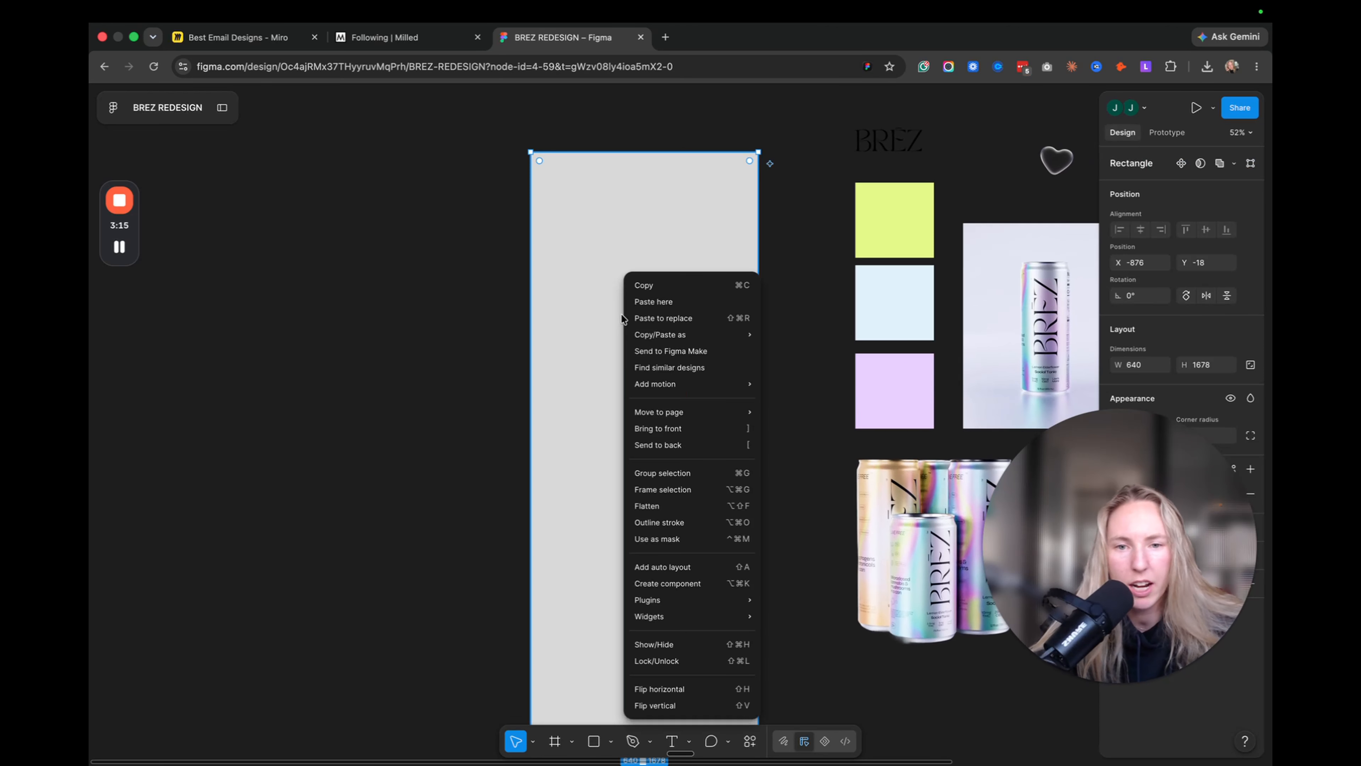
click(693, 497)
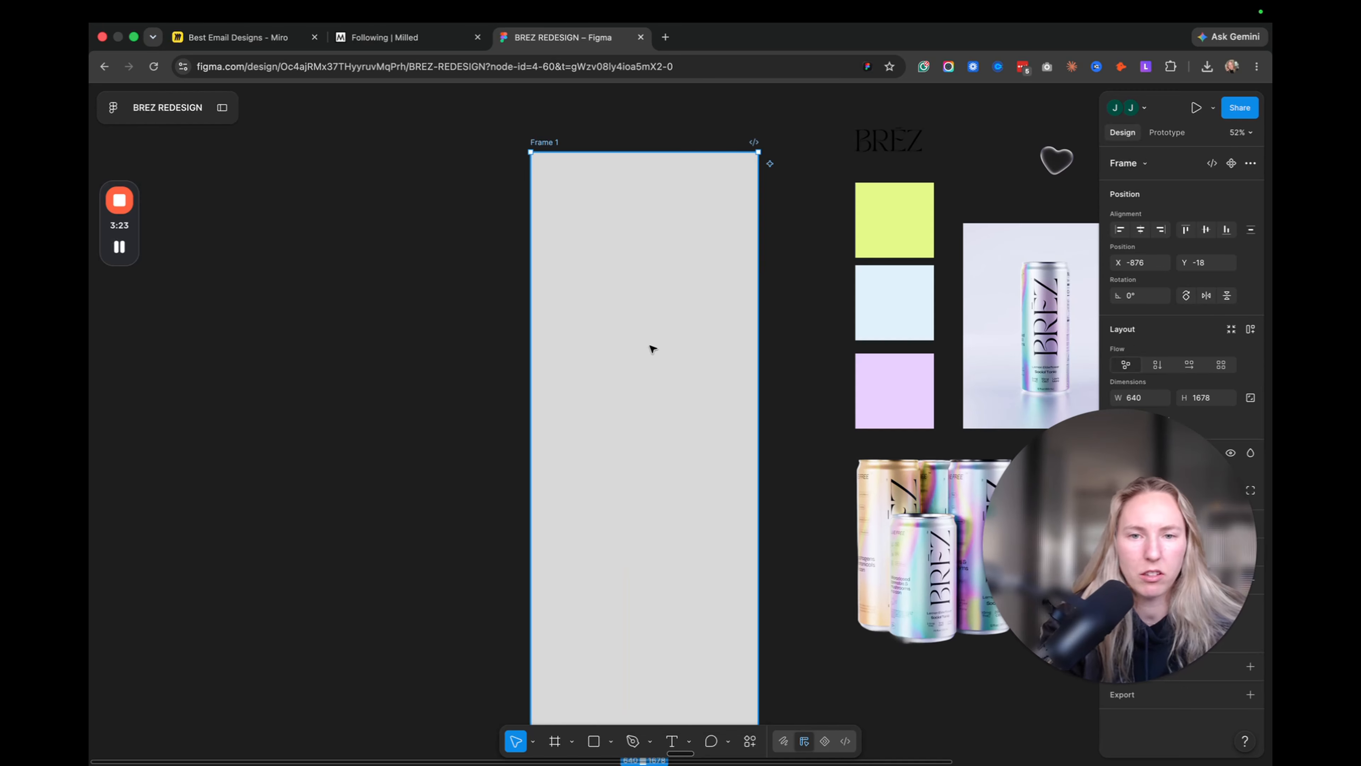
click(224, 109)
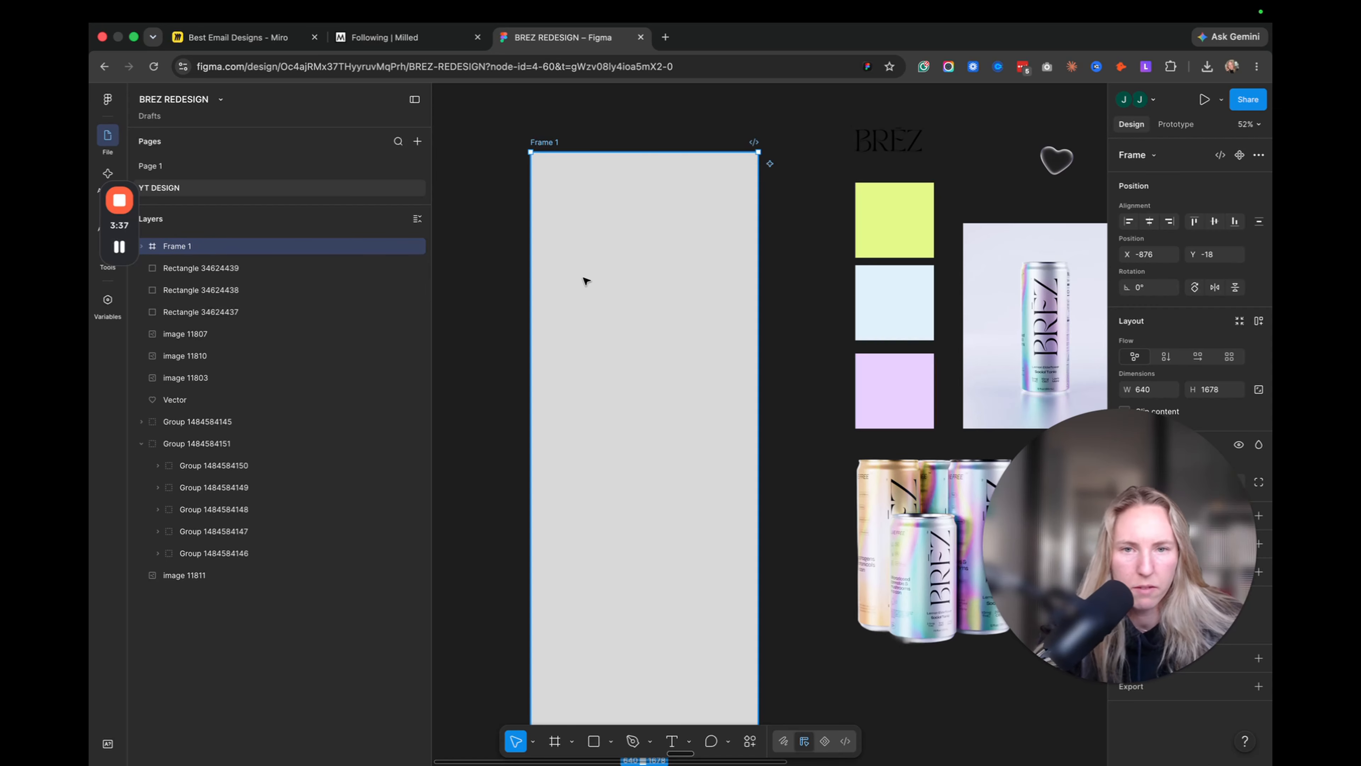
drag(1100, 528, 965, 523)
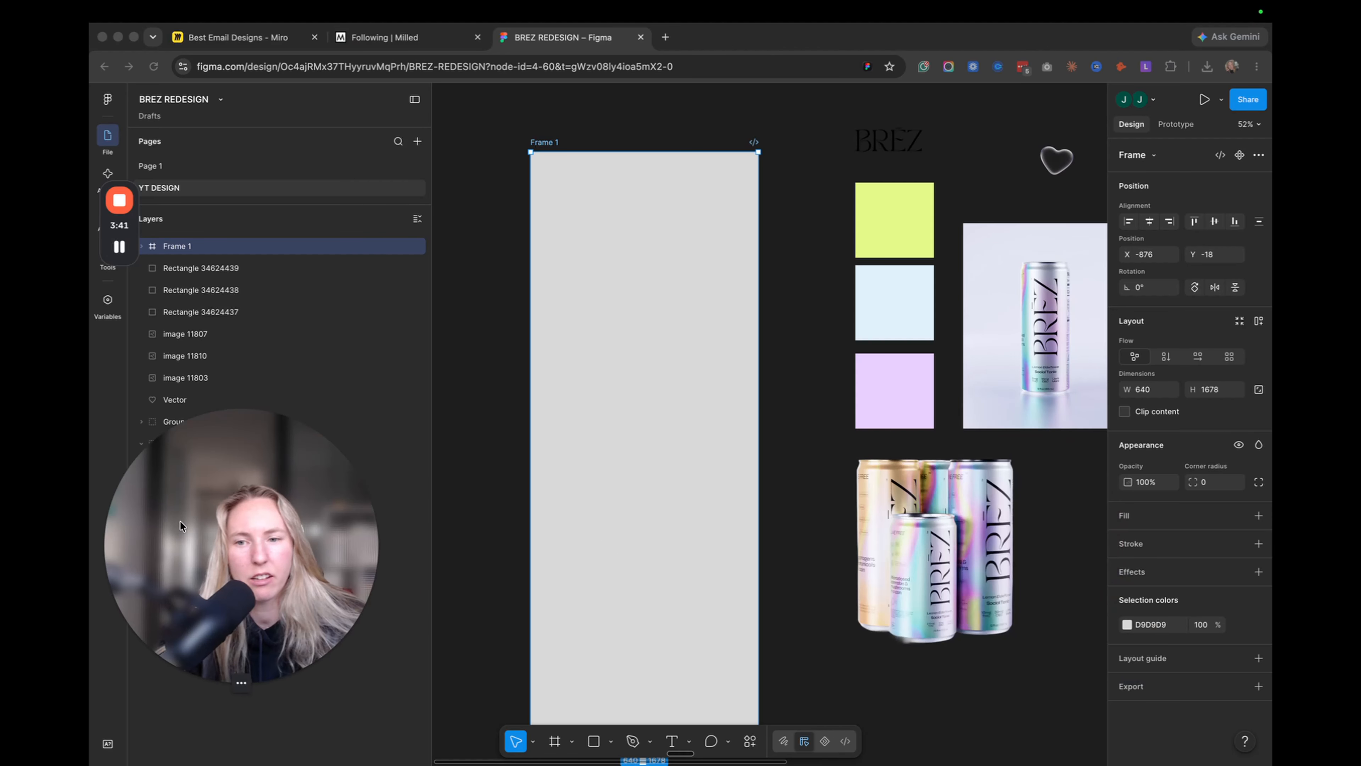
- Change the frame's grey colour to a linear gradient and sample its 0% stop from the light blue swatch (DFF1FB)
click(1127, 624)
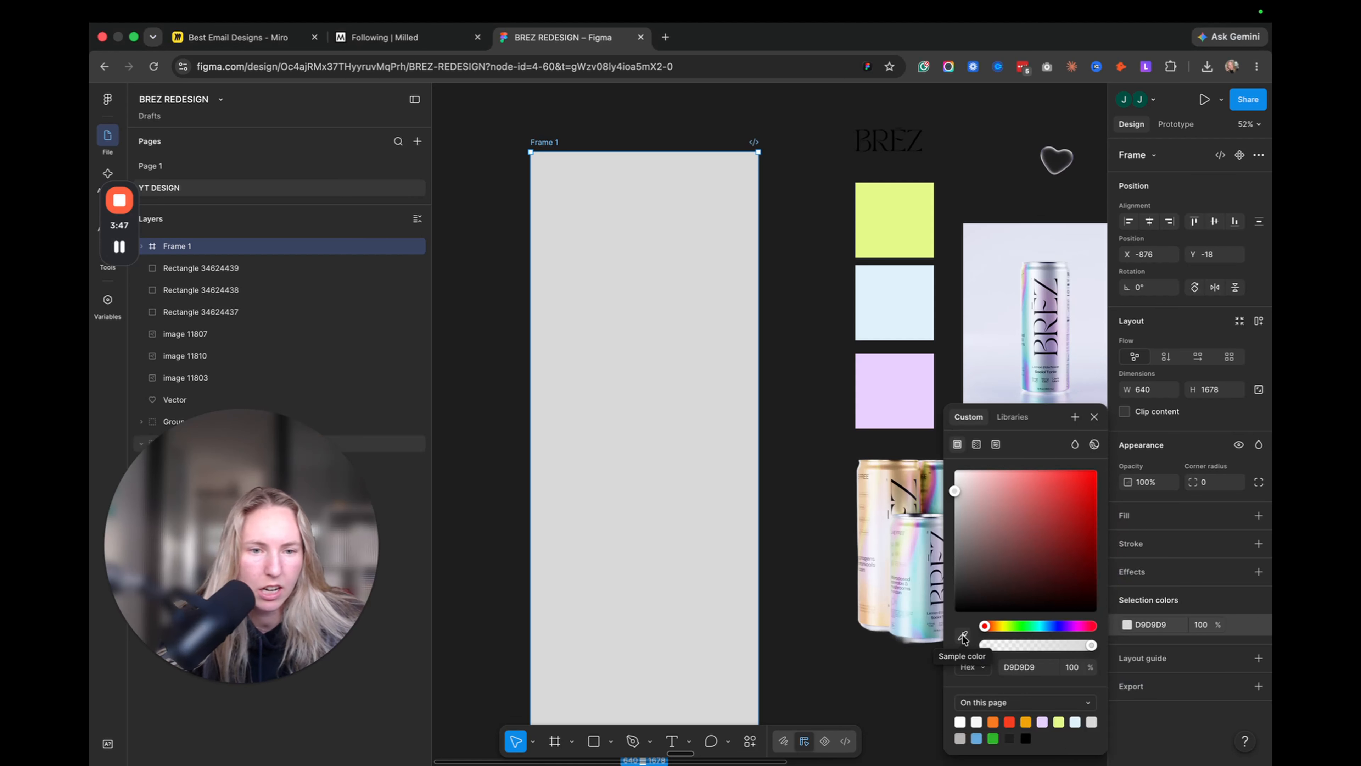
click(977, 445)
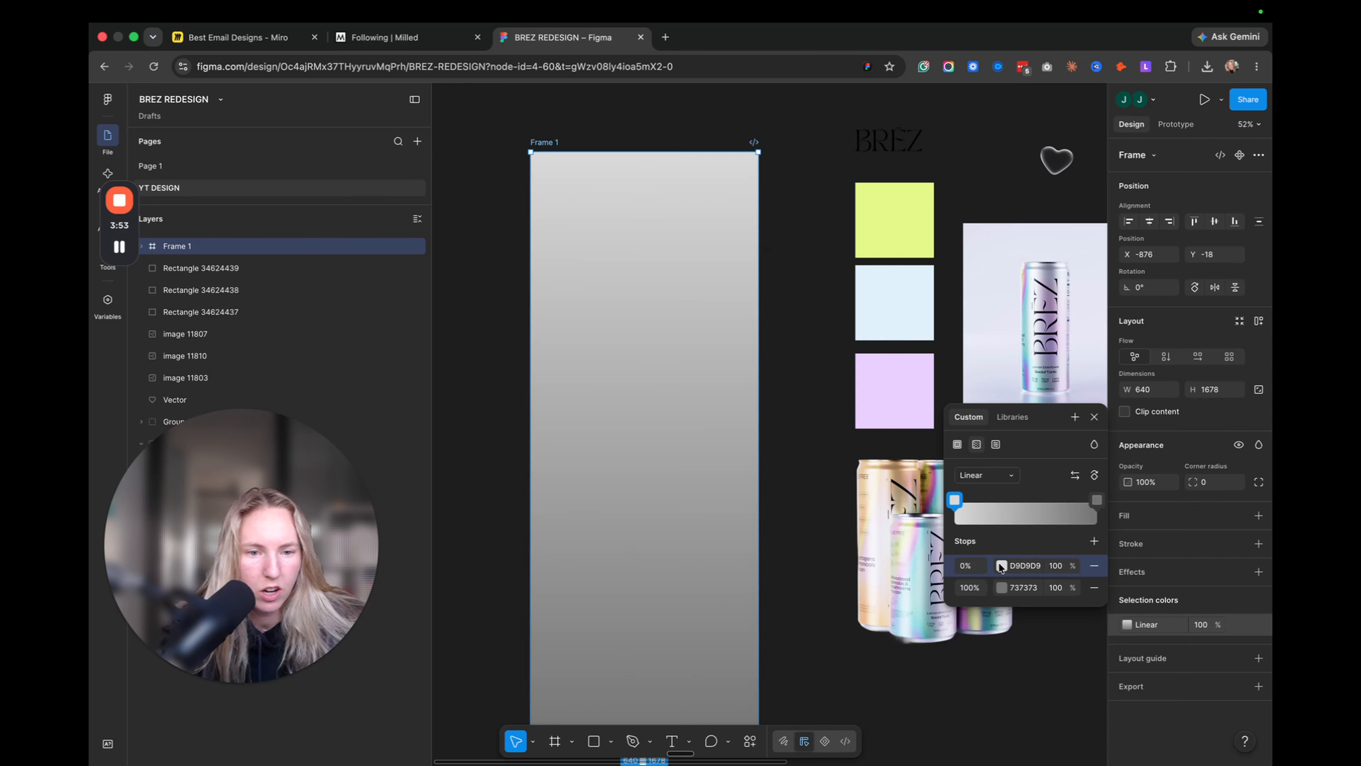
click(1001, 566)
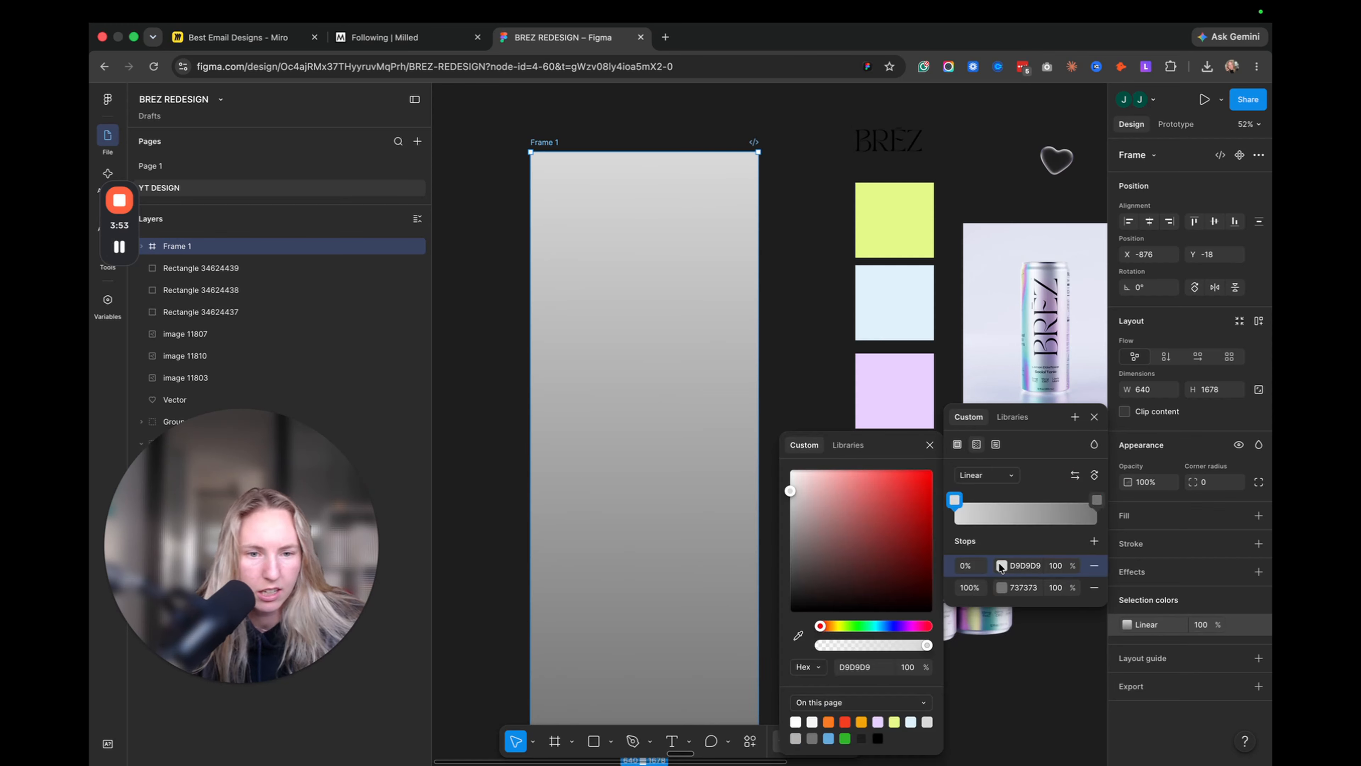
click(798, 635)
click(903, 290)
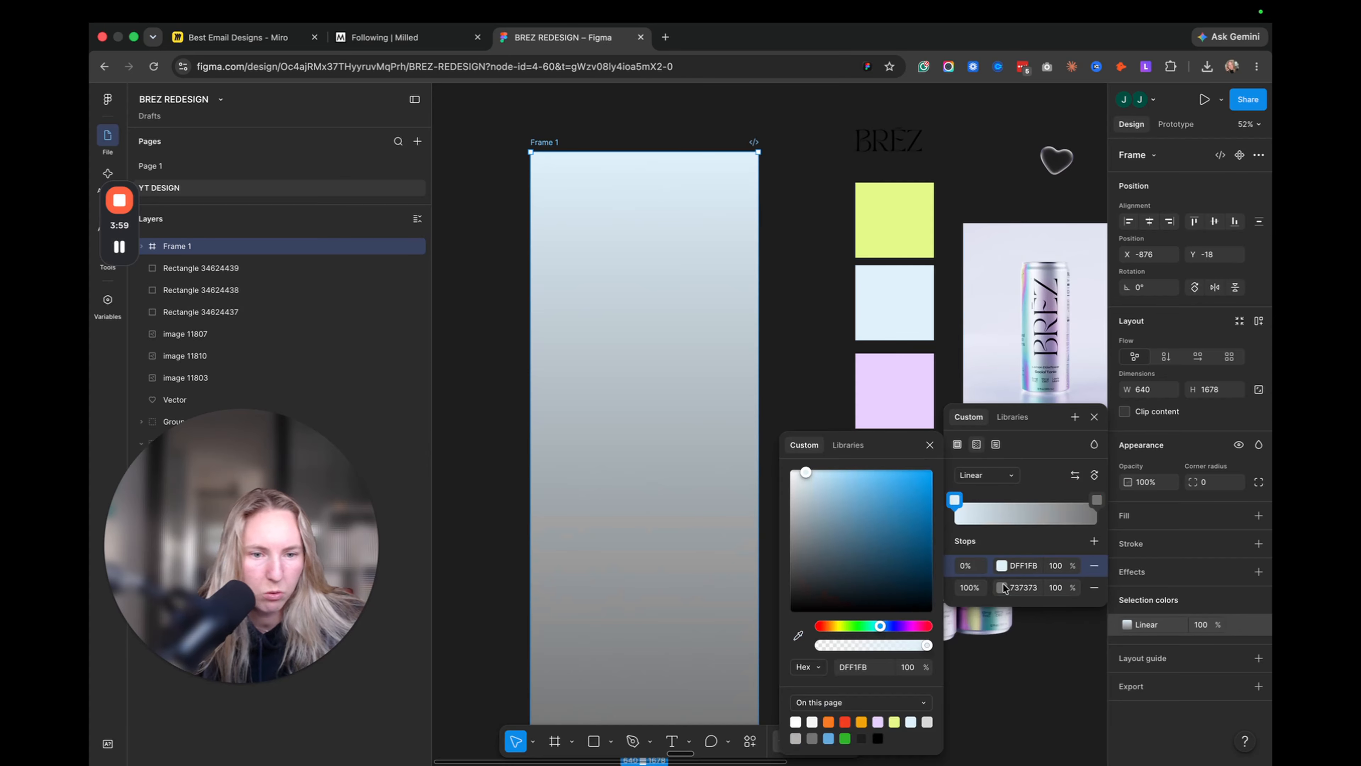
- Sample the gradient's 100% stop from the lilac swatch (E8D0FF) and deselect the frame
click(1004, 588)
click(798, 634)
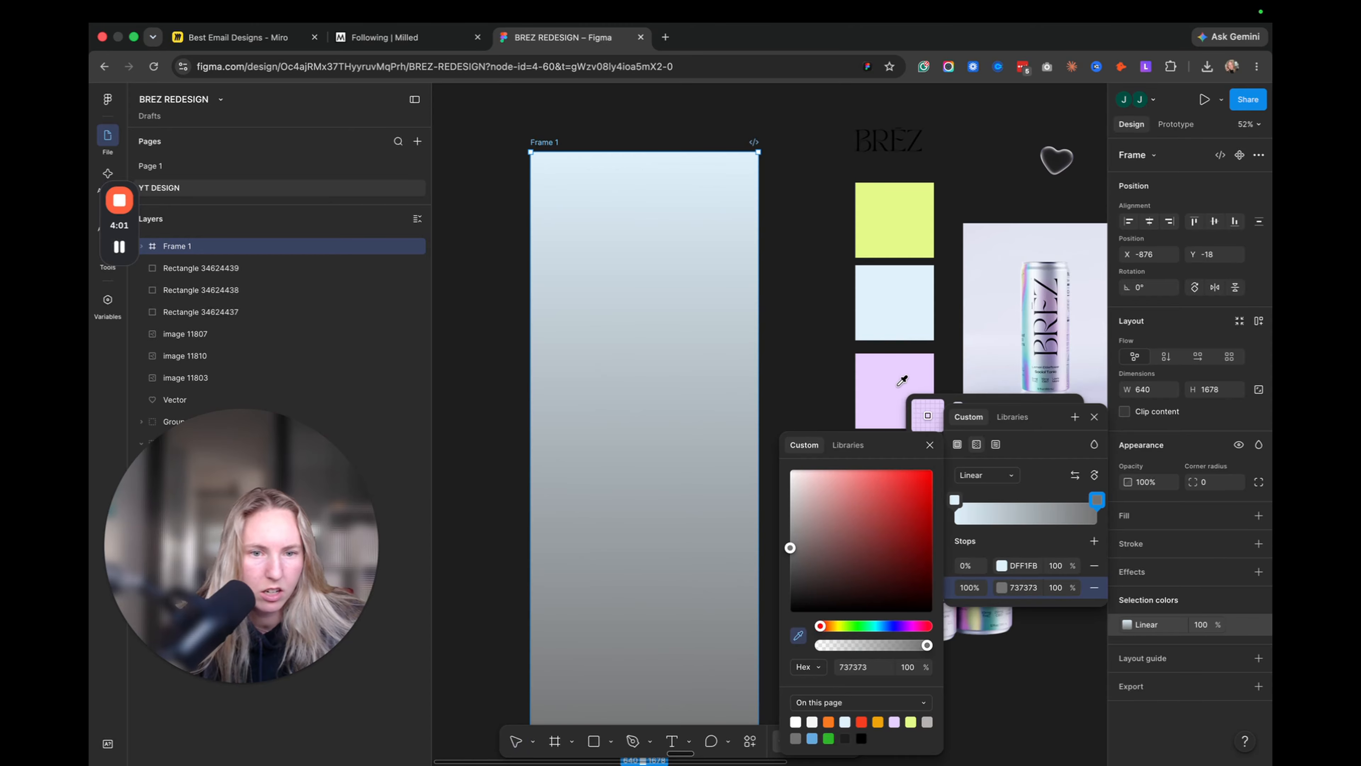
click(905, 399)
scroll(723, 405, down, 3)
scroll(723, 406, left, 2)
scroll(724, 406, up, 3)
scroll(723, 406, down, 4)
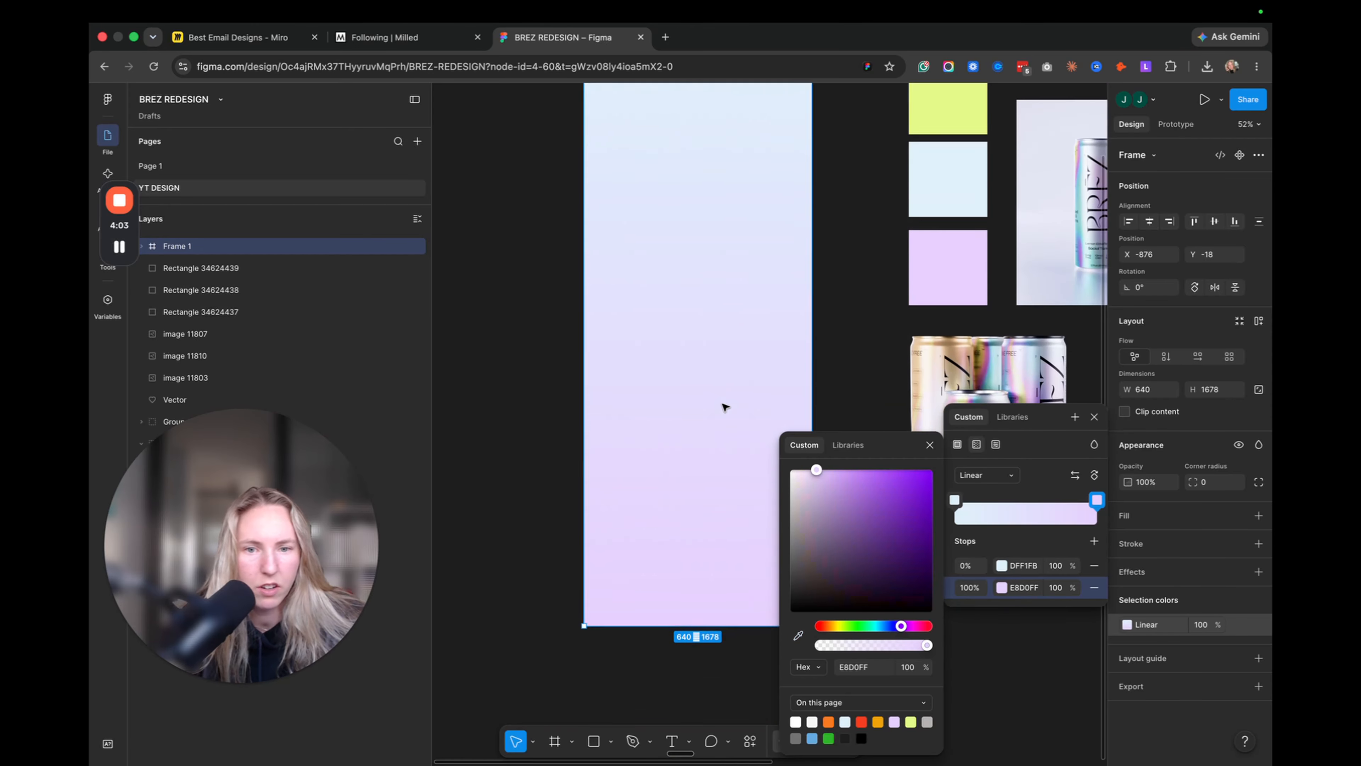
click(837, 241)
scroll(833, 243, up, 1)
- Switch to the Best Email Designs board in Miro and examine the backgrounds and layout of the three BREZ emails
click(239, 37)
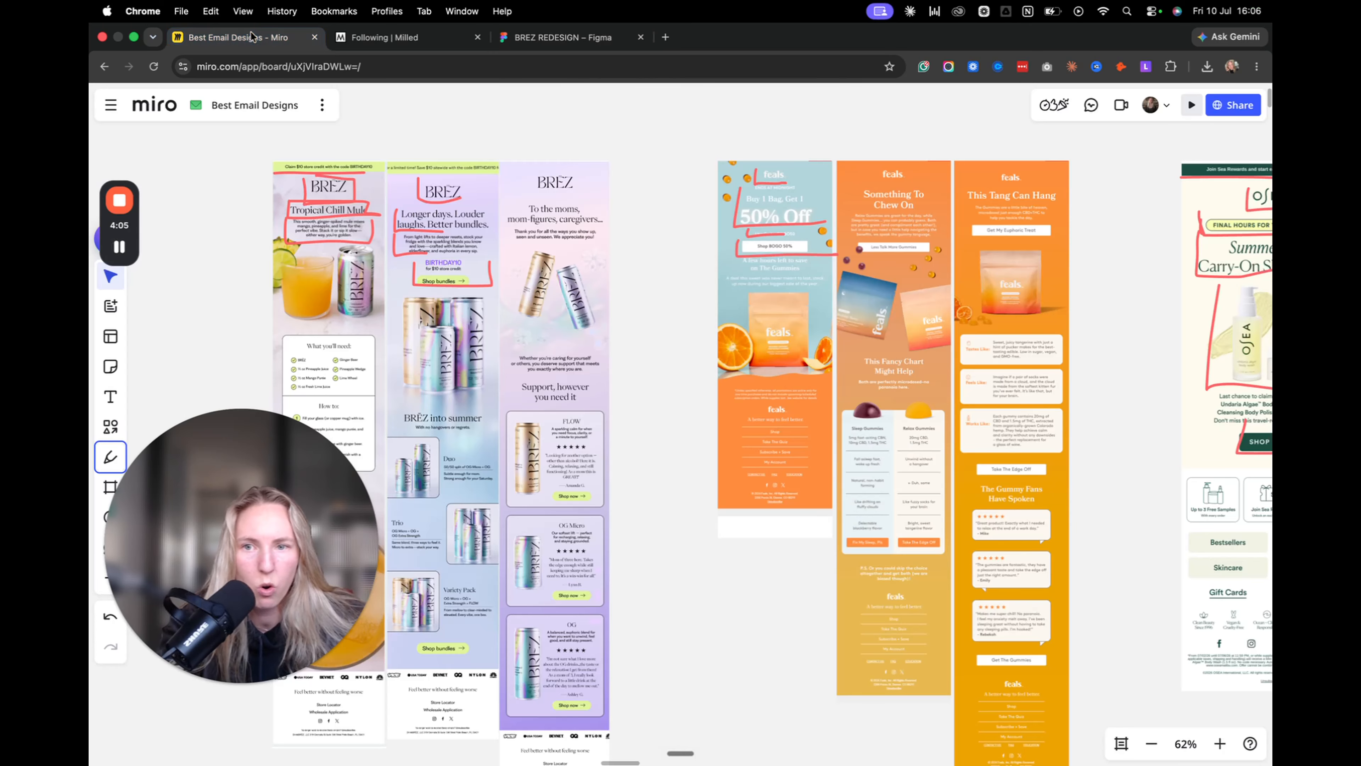
scroll(524, 265, up, 5)
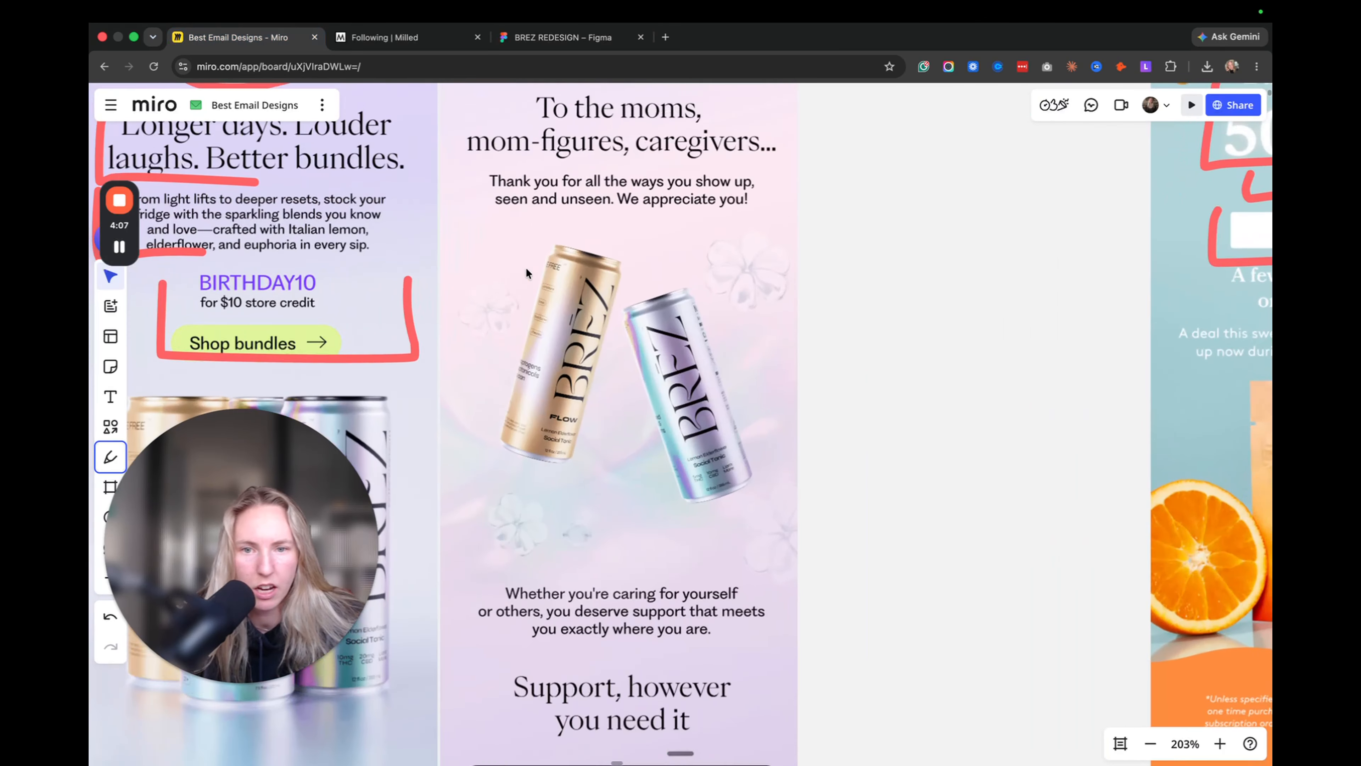
scroll(525, 268, down, 5)
scroll(528, 272, up, 2)
scroll(529, 272, down, 3)
scroll(528, 272, left, 3)
scroll(539, 279, up, 5)
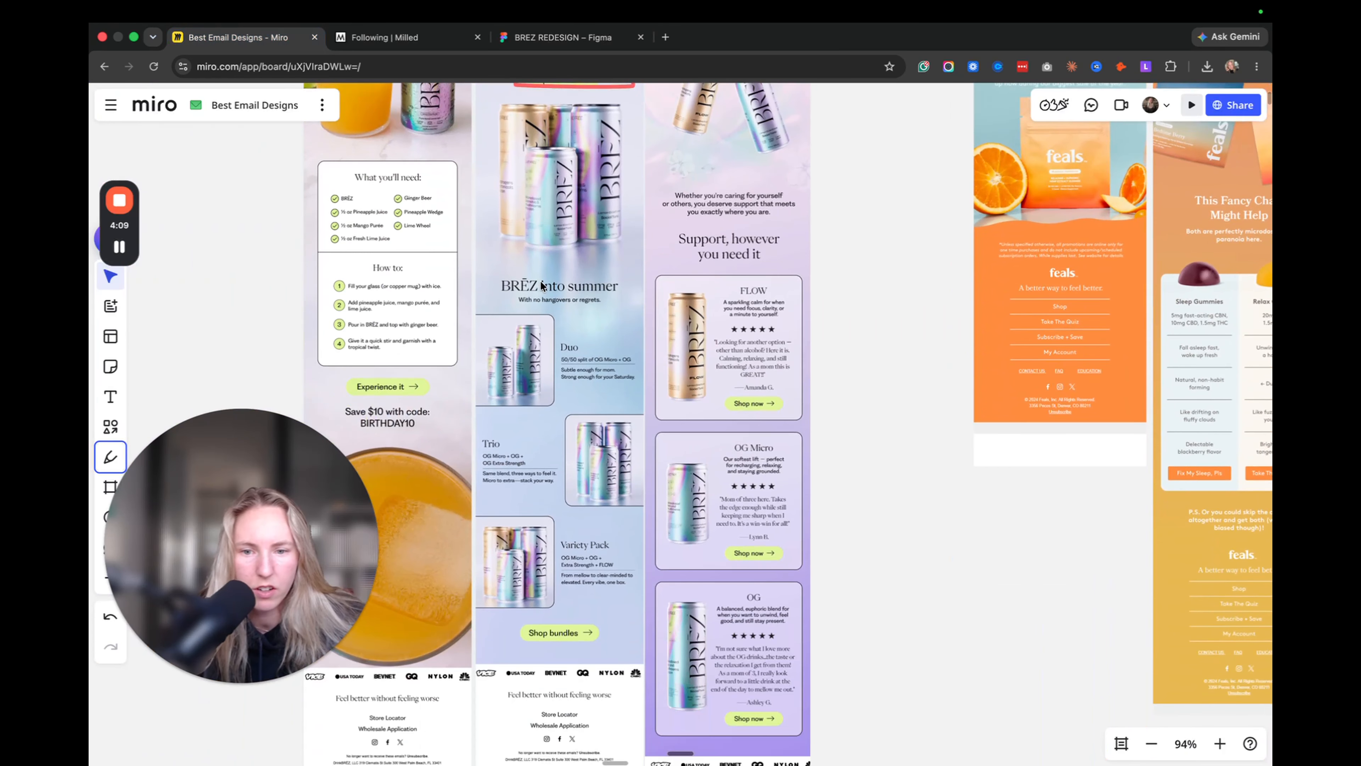
- Return to the BREZ REDESIGN file in Figma and place the BREZ logo horizontally centred near the upper edge of the gradient frame
click(560, 37)
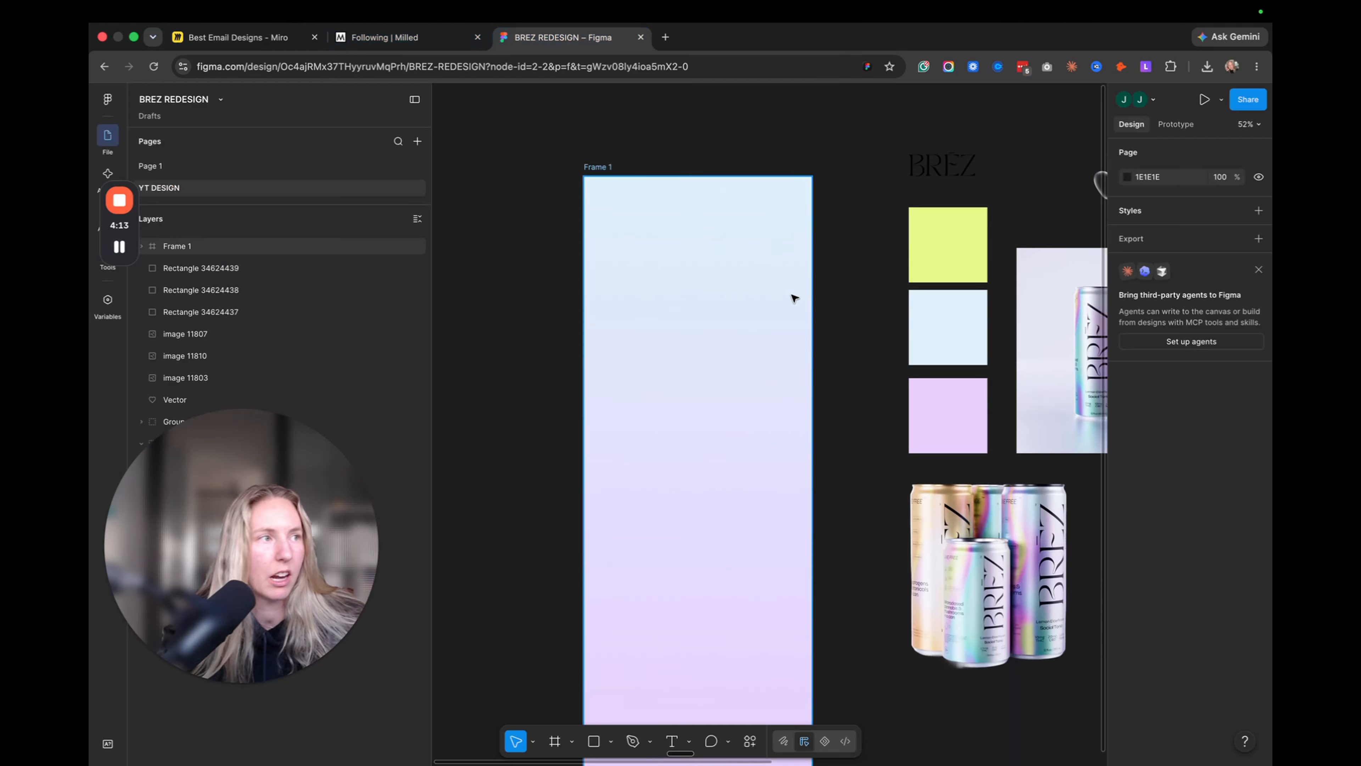
scroll(927, 268, right, 3)
click(839, 167)
scroll(800, 233, left, 3)
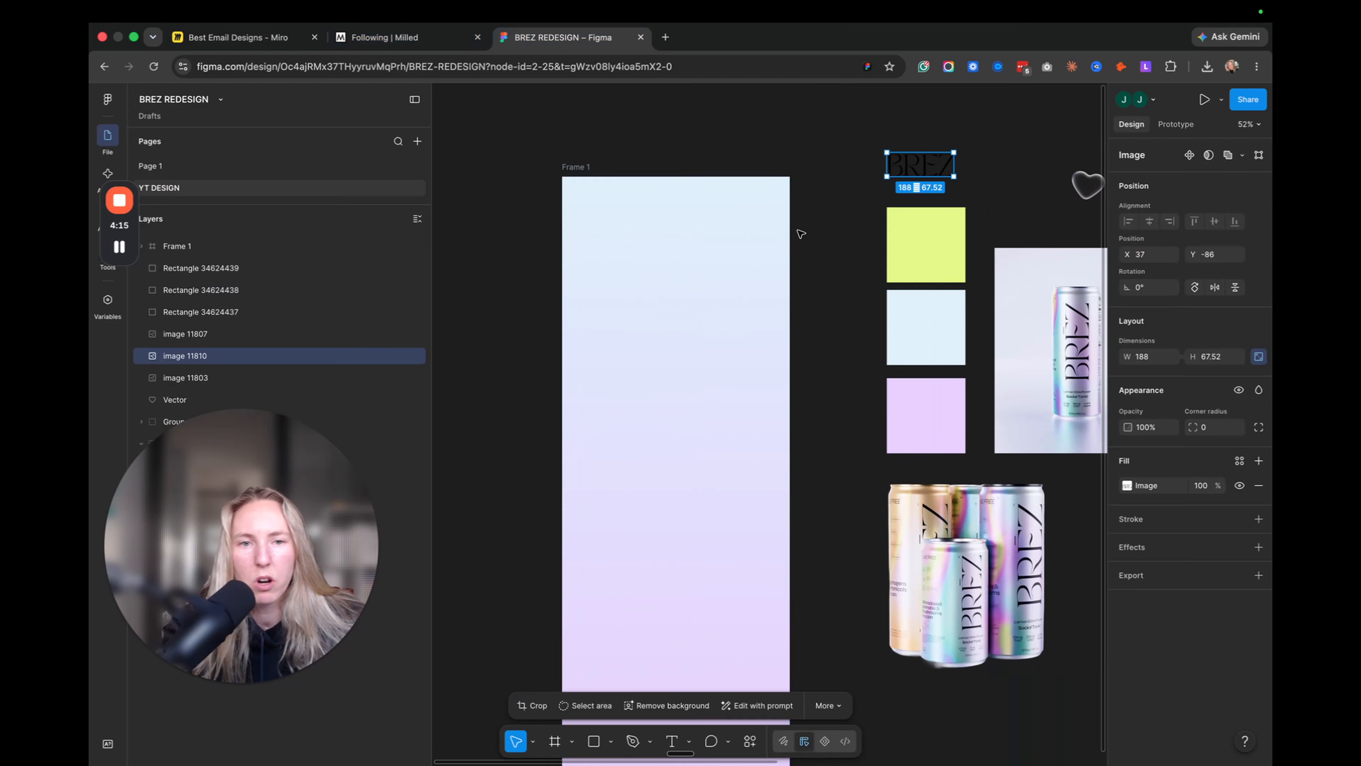
drag(919, 164, 683, 214)
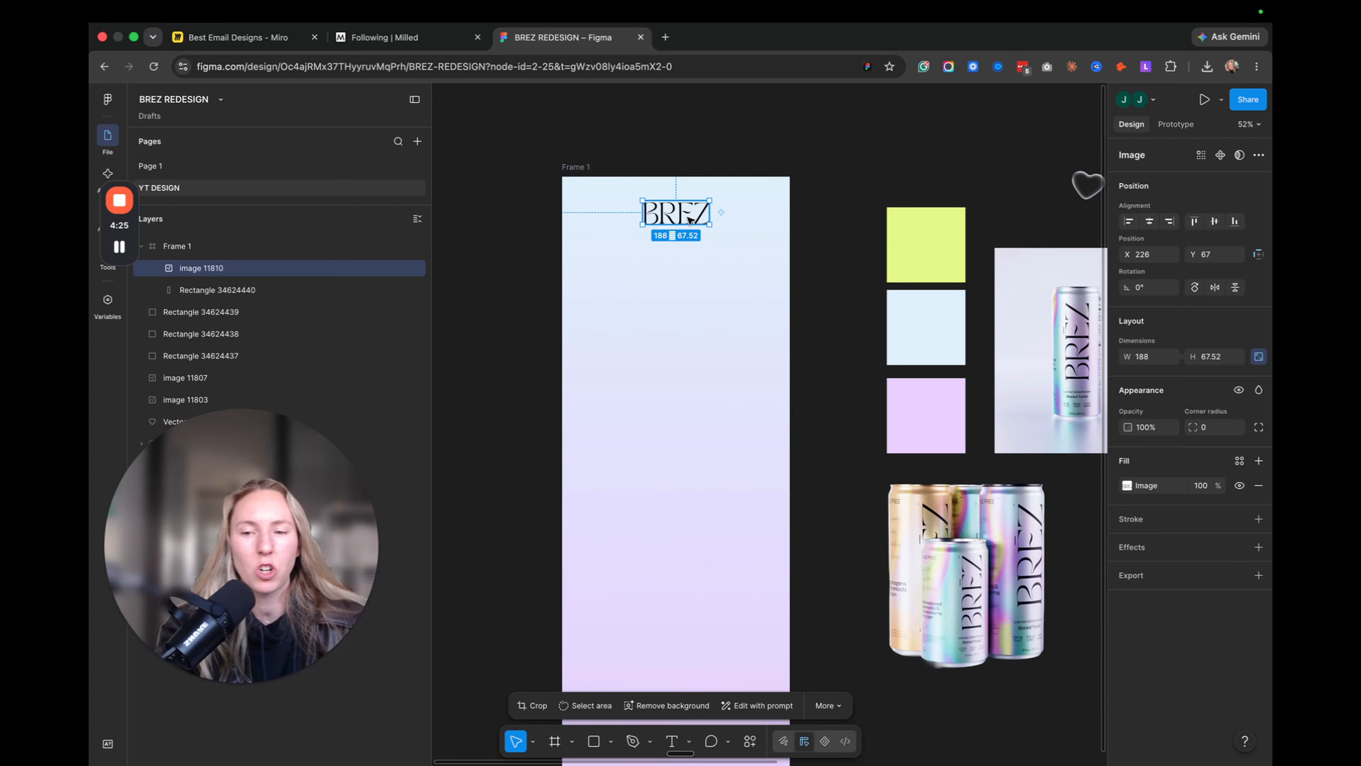
- Adjust the BREZ logo's position so it sits centred at the head of the frame, and deselect it
scroll(681, 222, right, 5)
ctrl+scroll(675, 224, up, 1)
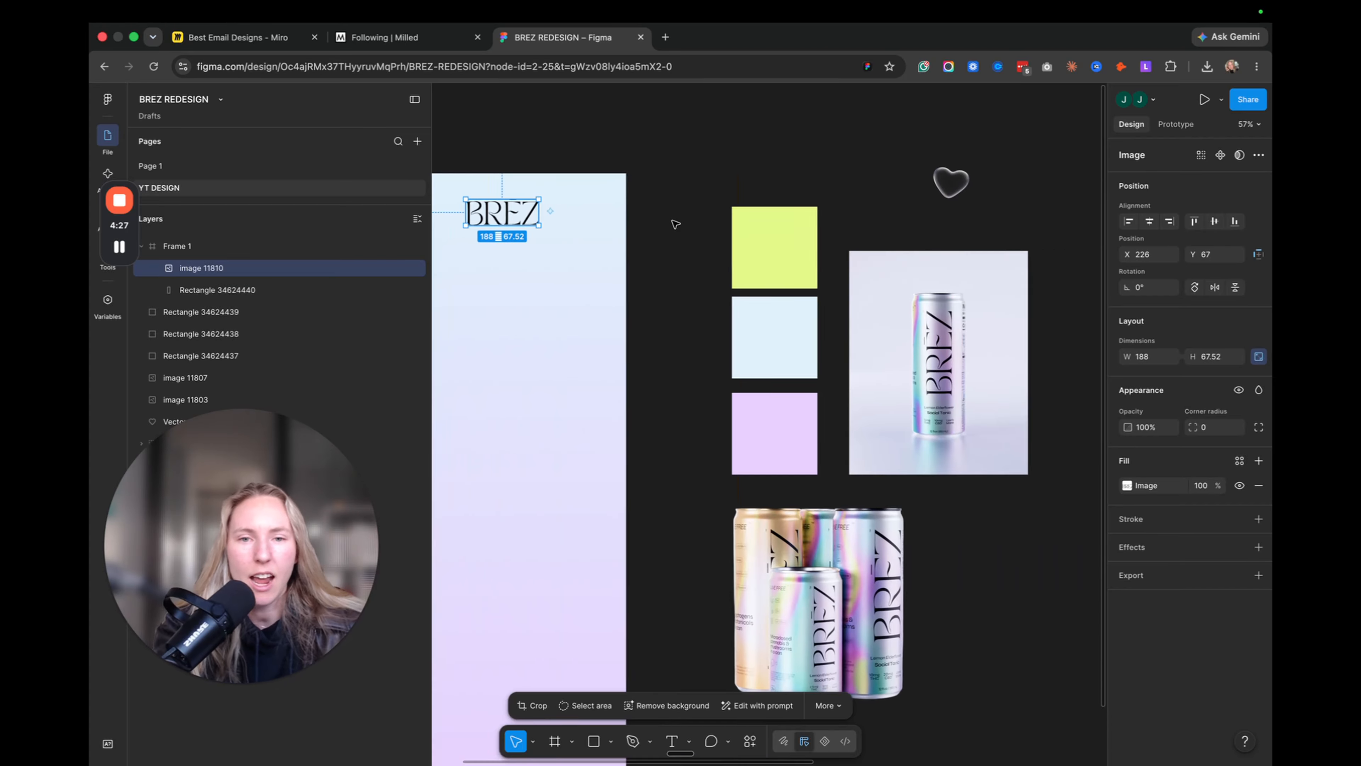
click(716, 171)
scroll(716, 171, left, 5)
scroll(715, 171, right, 2)
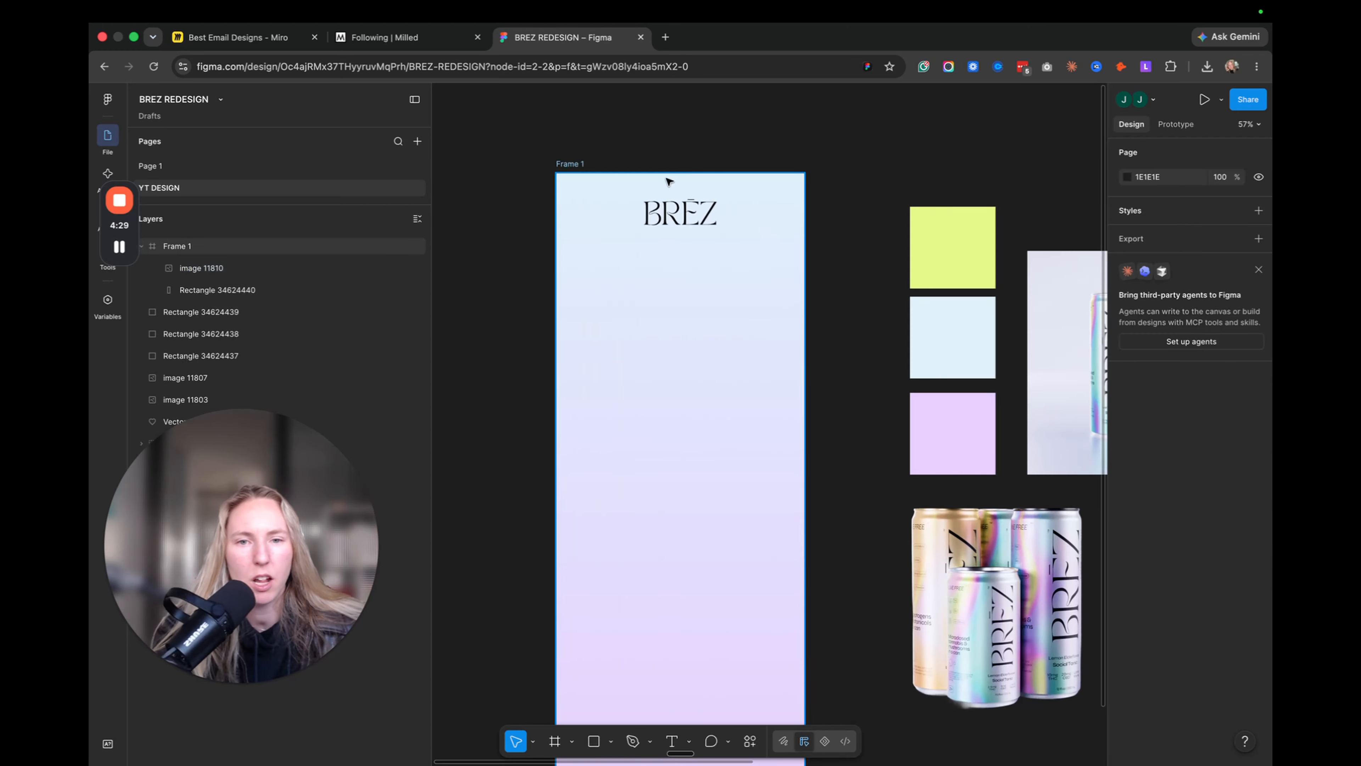
click(663, 247)
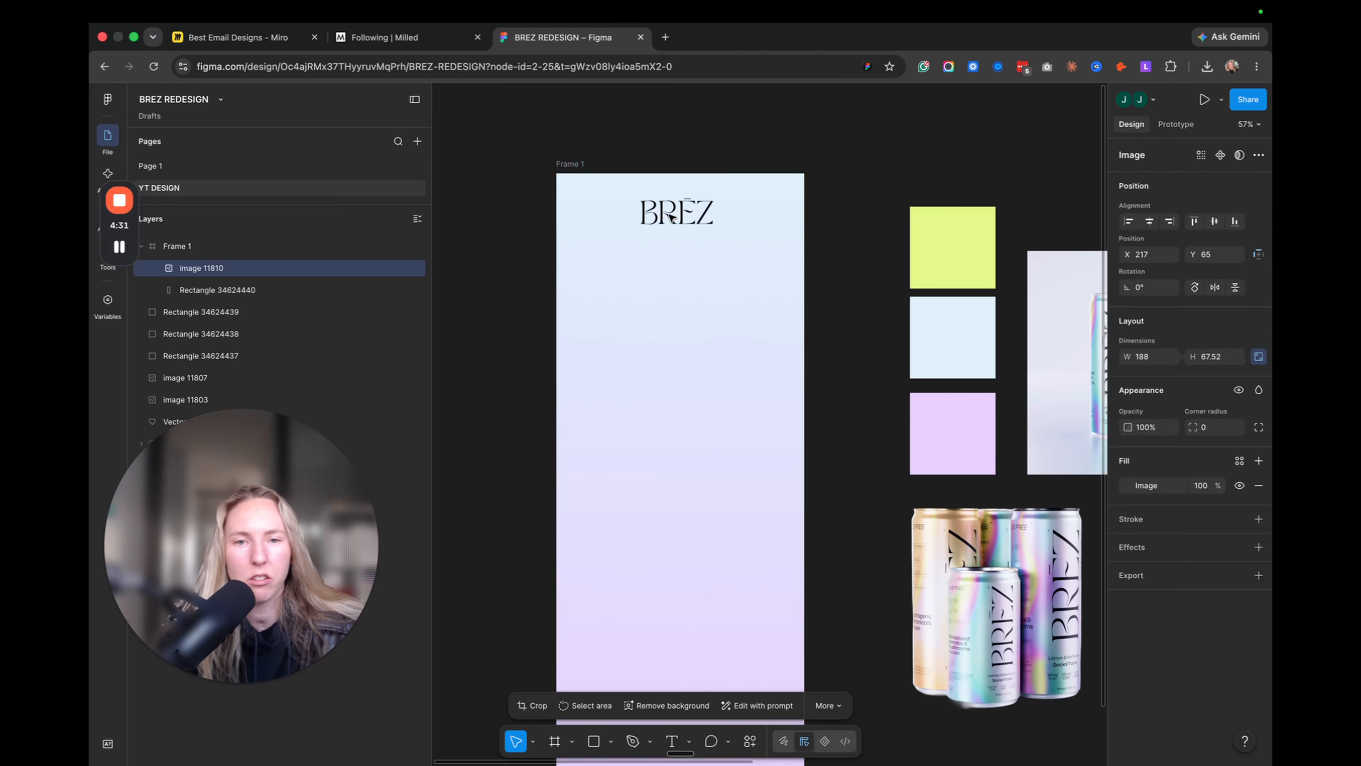
drag(663, 247, 664, 246)
click(855, 163)
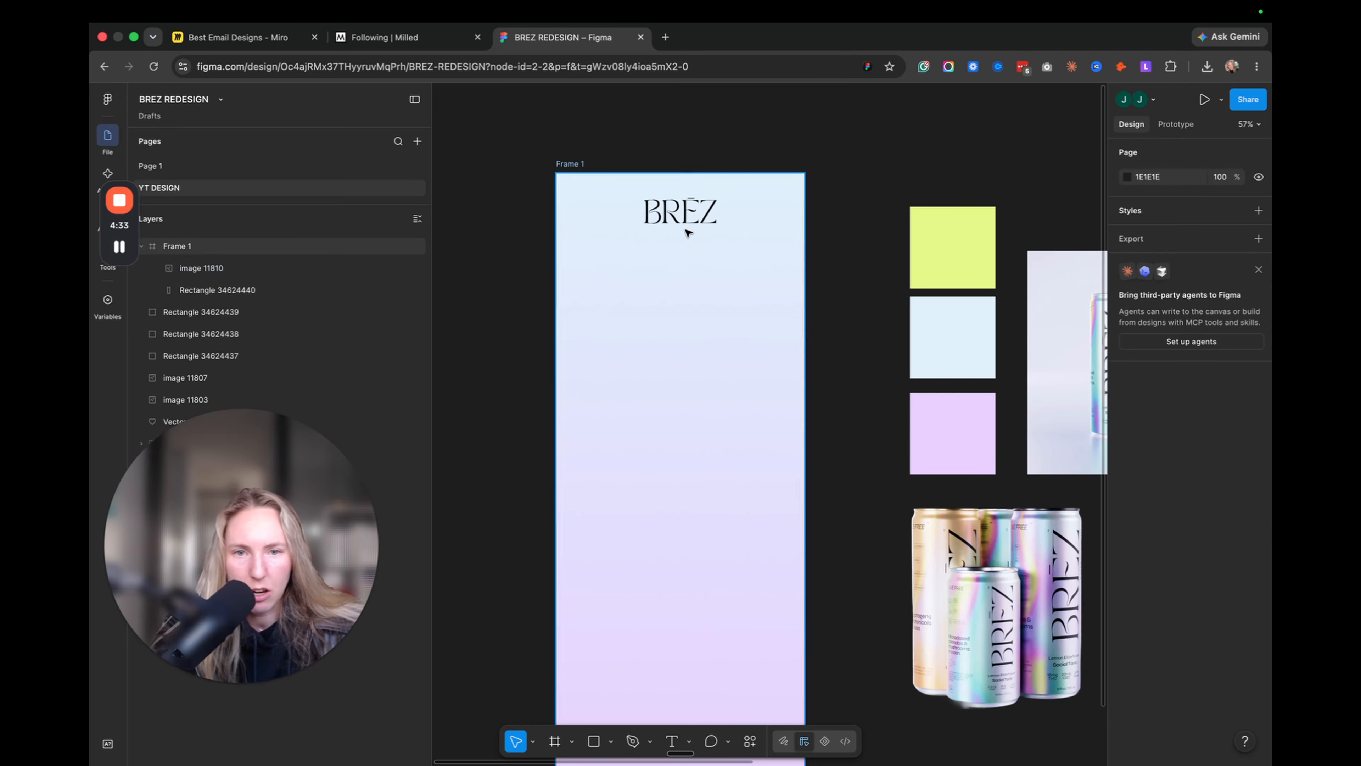
scroll(685, 239, down, 2)
scroll(681, 263, left, 3)
scroll(681, 262, right, 1)
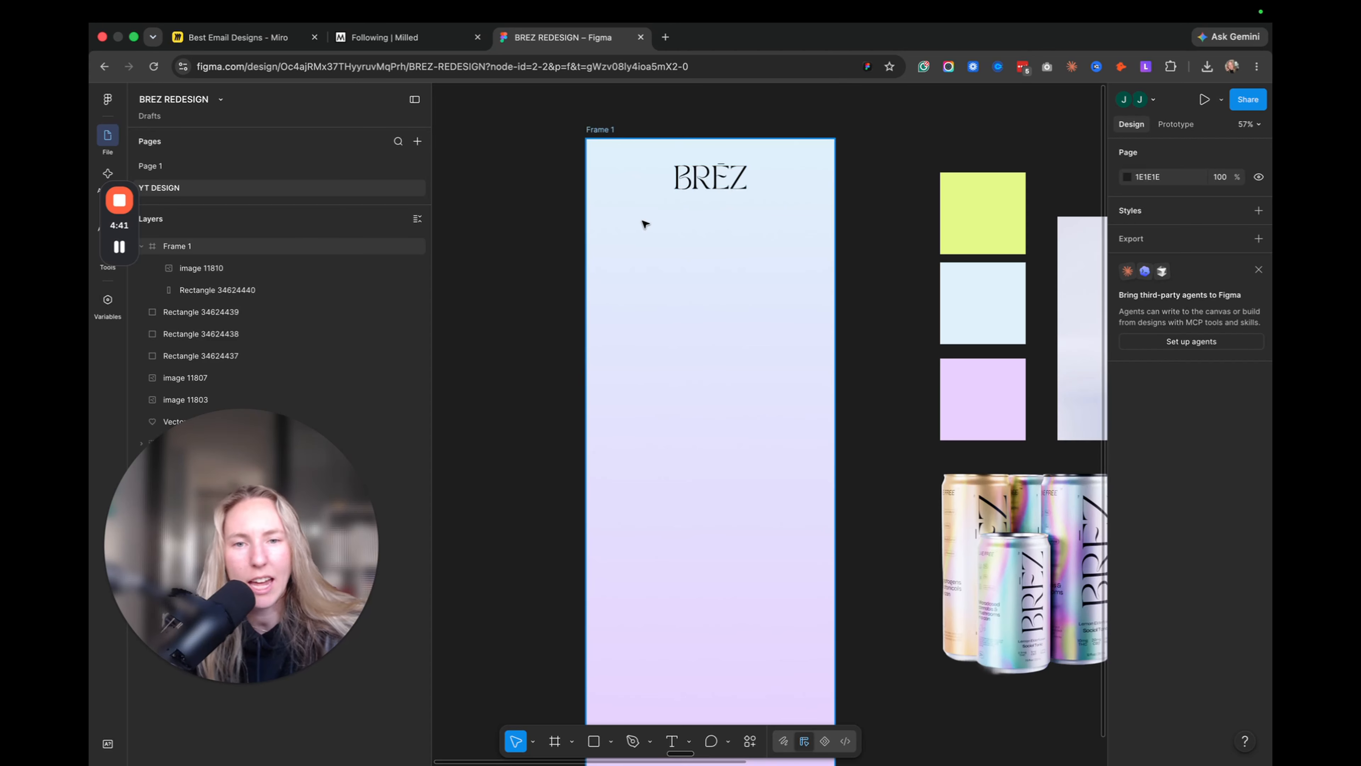
- Examine how the BREZ and feals emails on the Best Email Designs board in Miro arrange headline, subtext and imagery, and return to Figma
key(t)
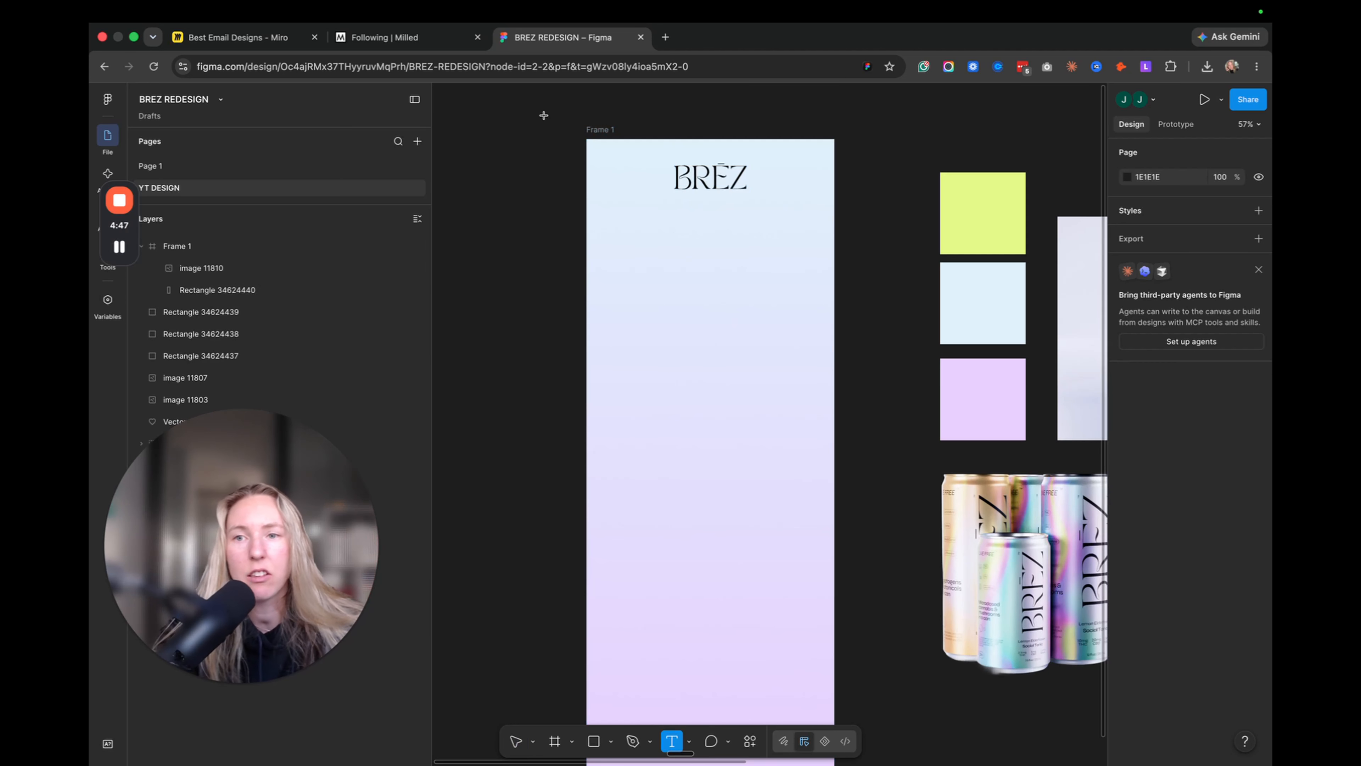
click(235, 37)
scroll(633, 358, down, 1)
scroll(634, 358, left, 1)
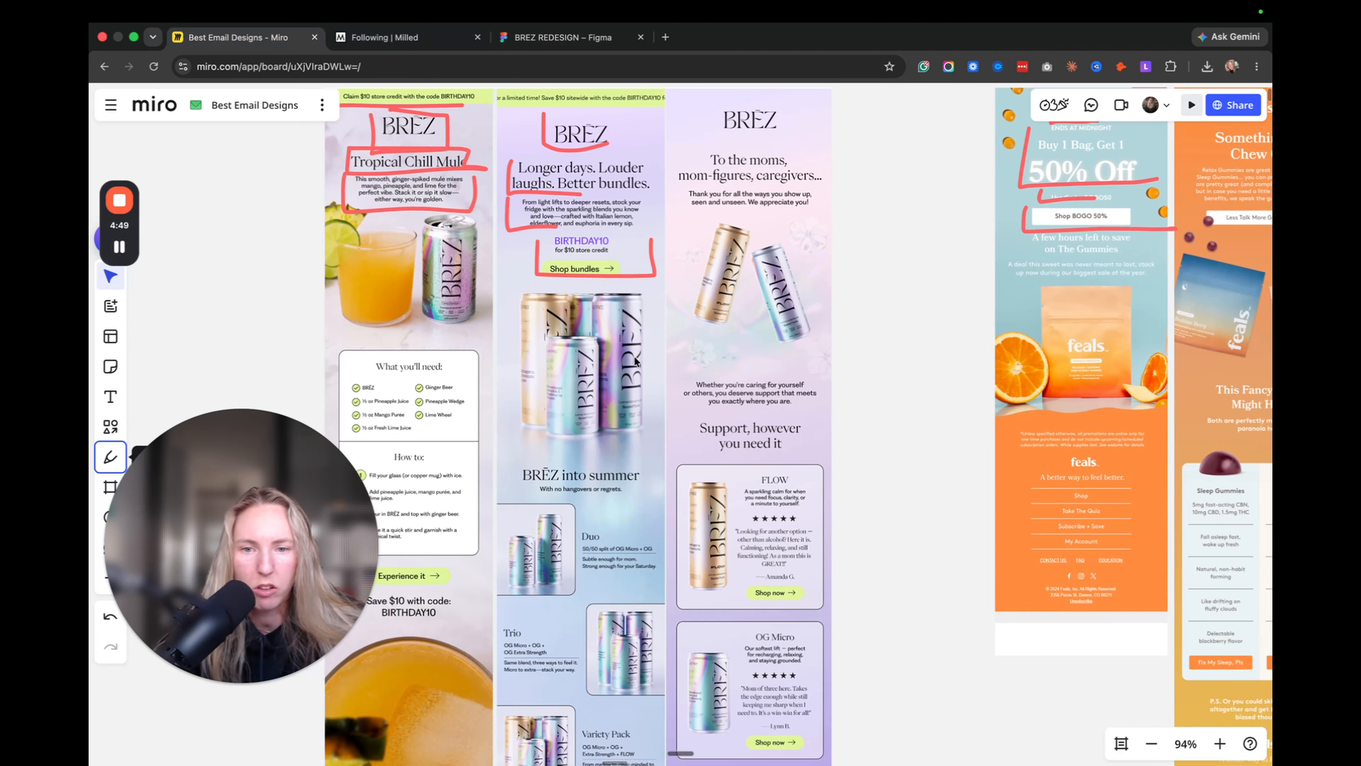
scroll(635, 365, right, 5)
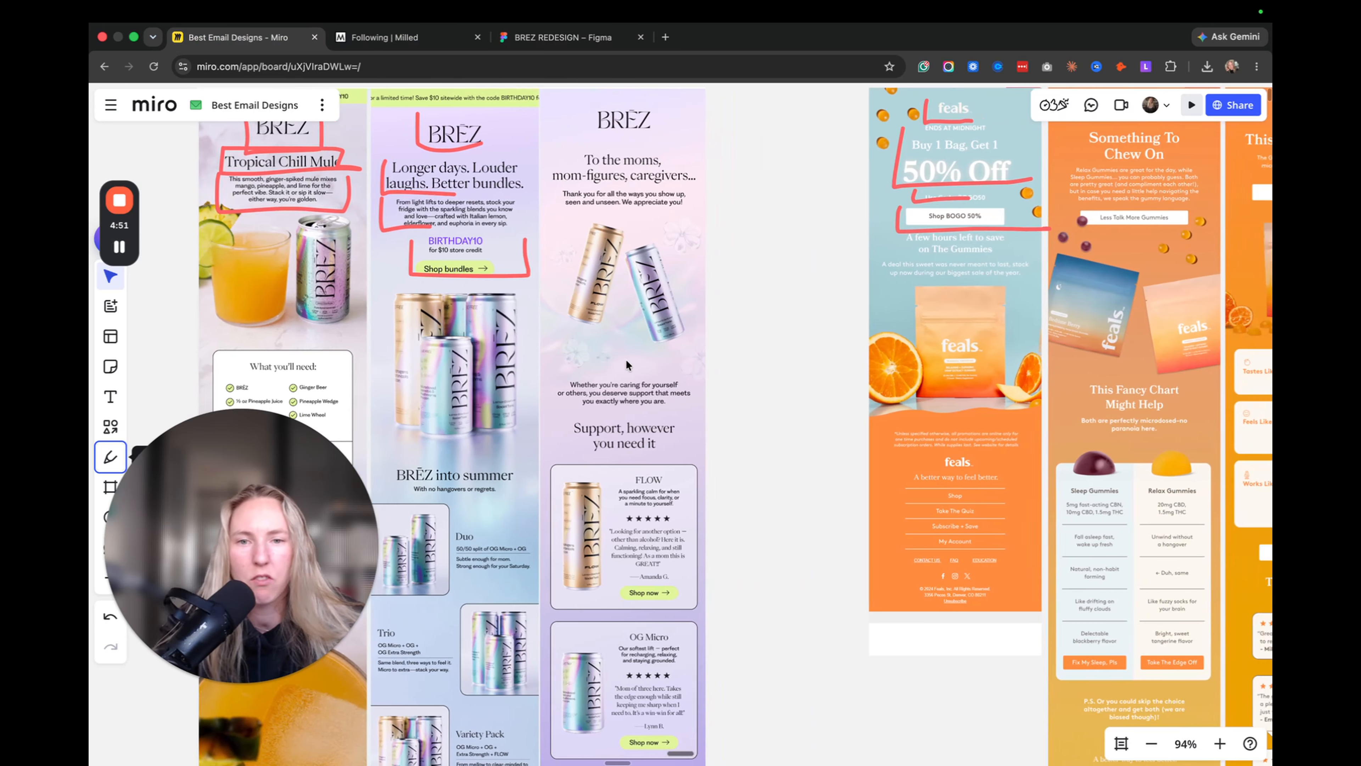
scroll(560, 321, up, 3)
scroll(595, 314, up, 1)
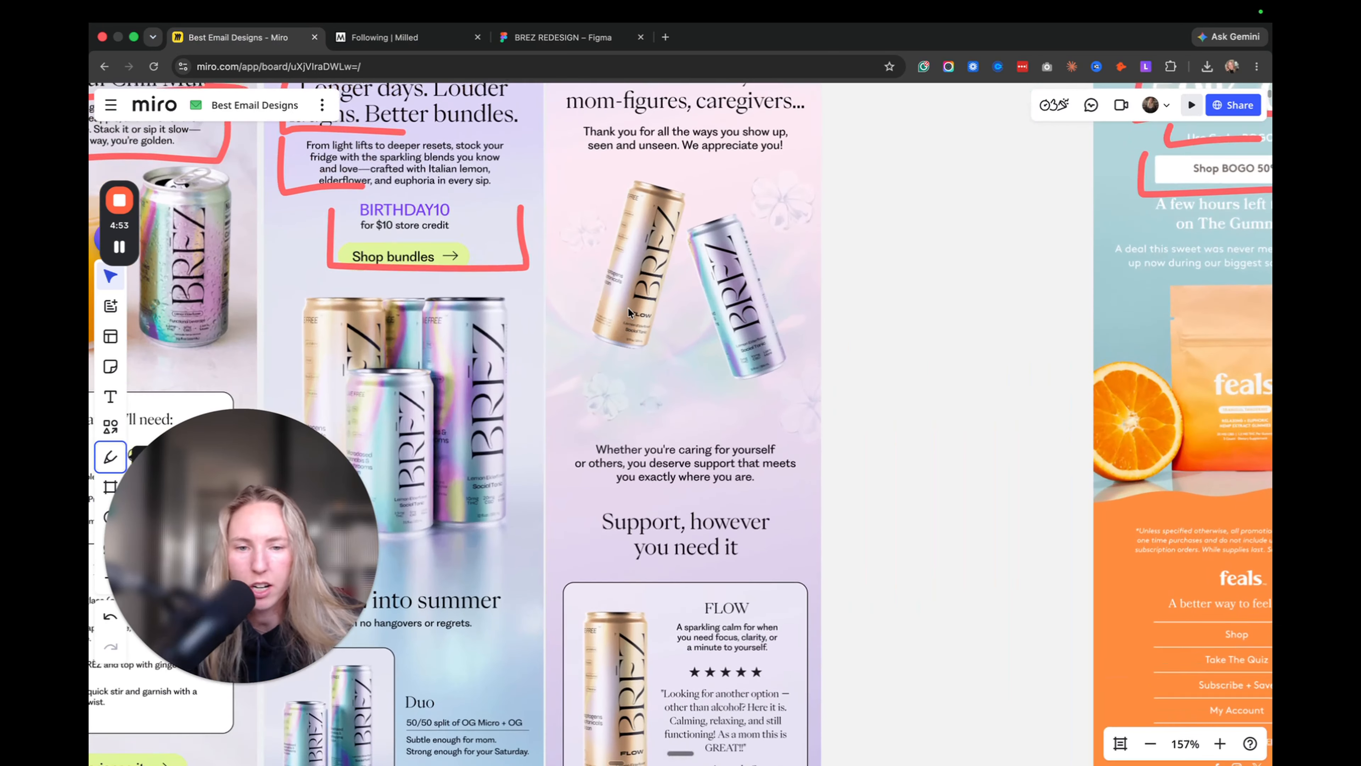
scroll(628, 310, down, 4)
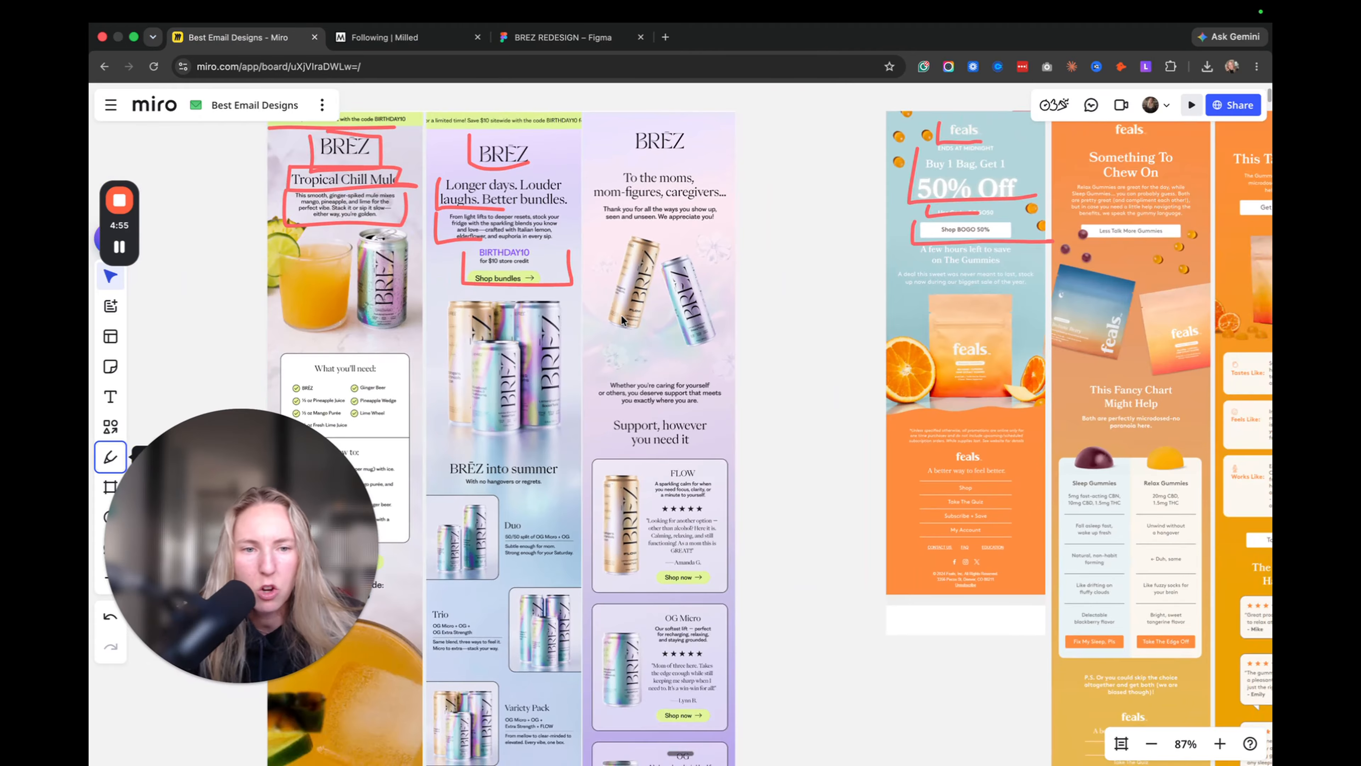
scroll(622, 320, right, 8)
scroll(1018, 283, right, 2)
scroll(1003, 344, up, 3)
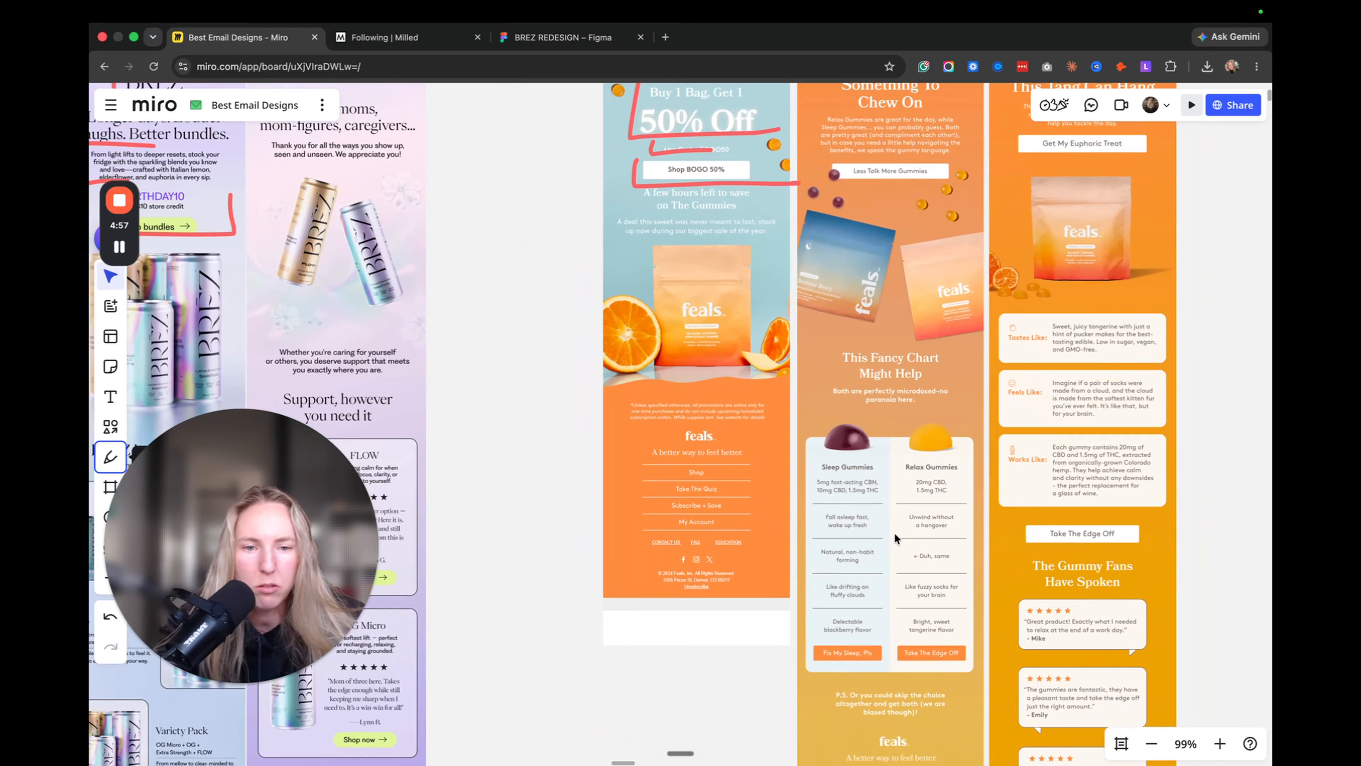
scroll(885, 468, left, 12)
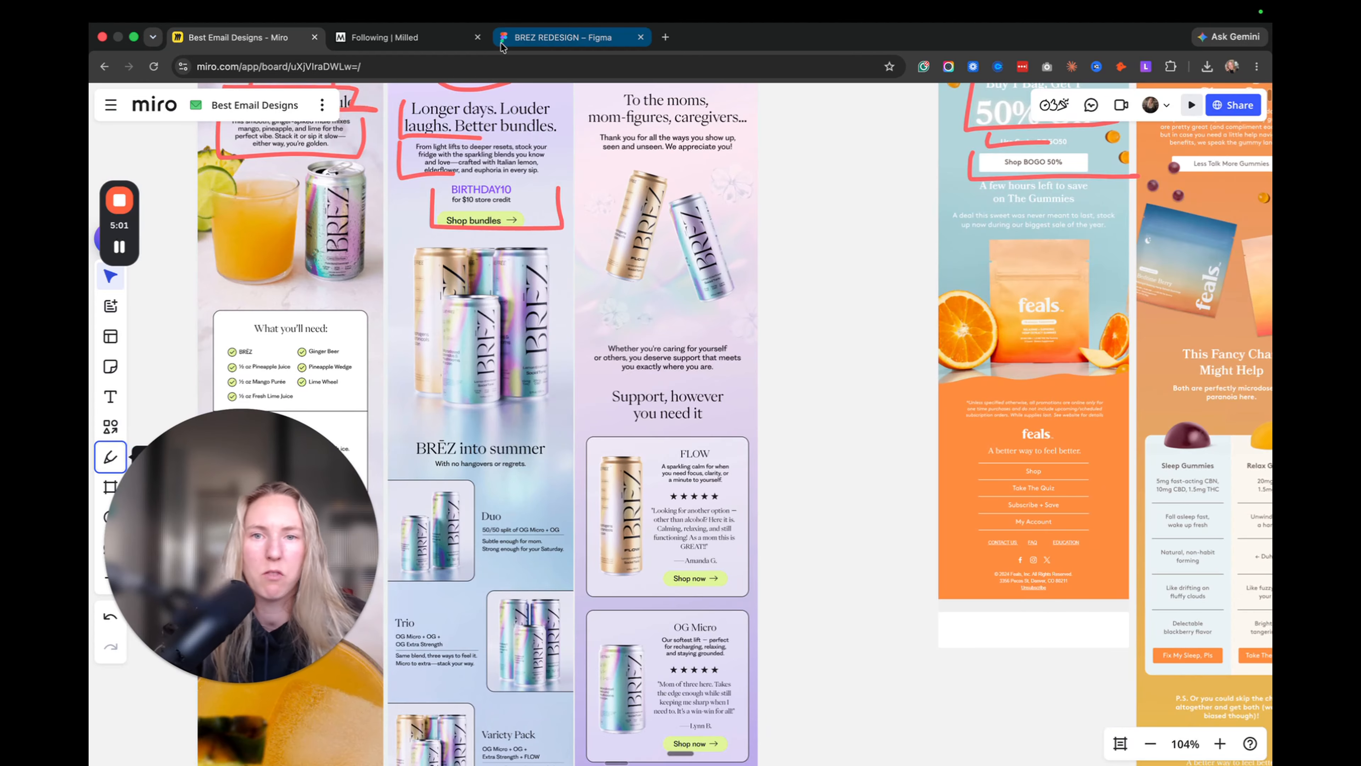
scroll(578, 249, left, 4)
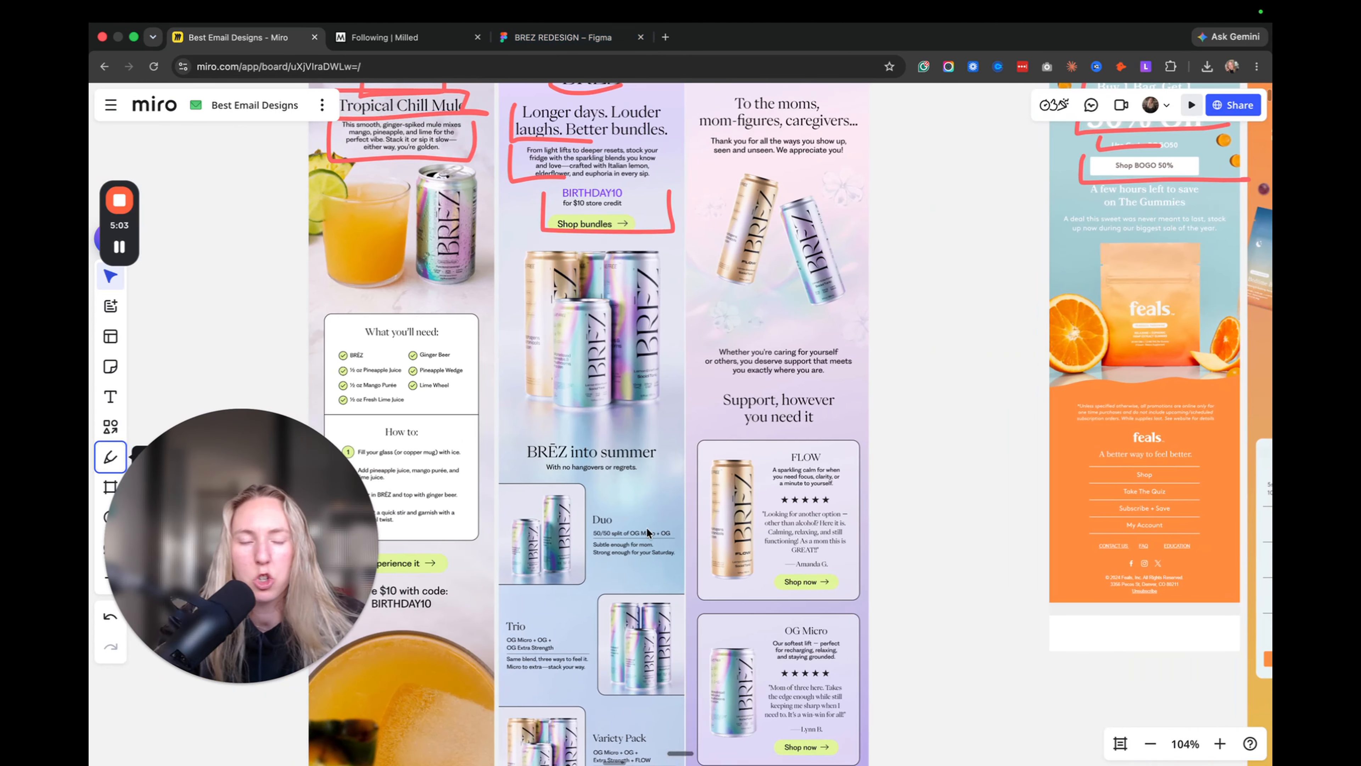
click(524, 47)
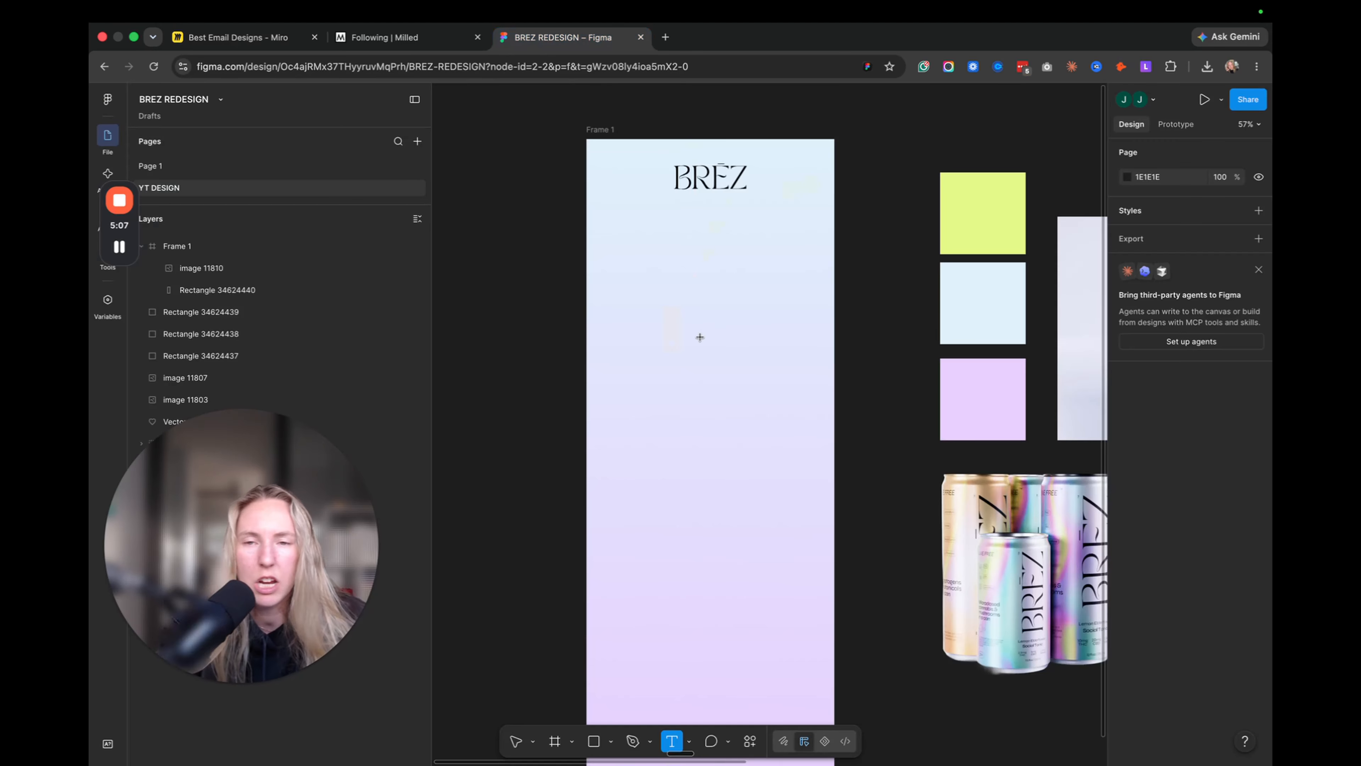
click(875, 195)
key(Escape)
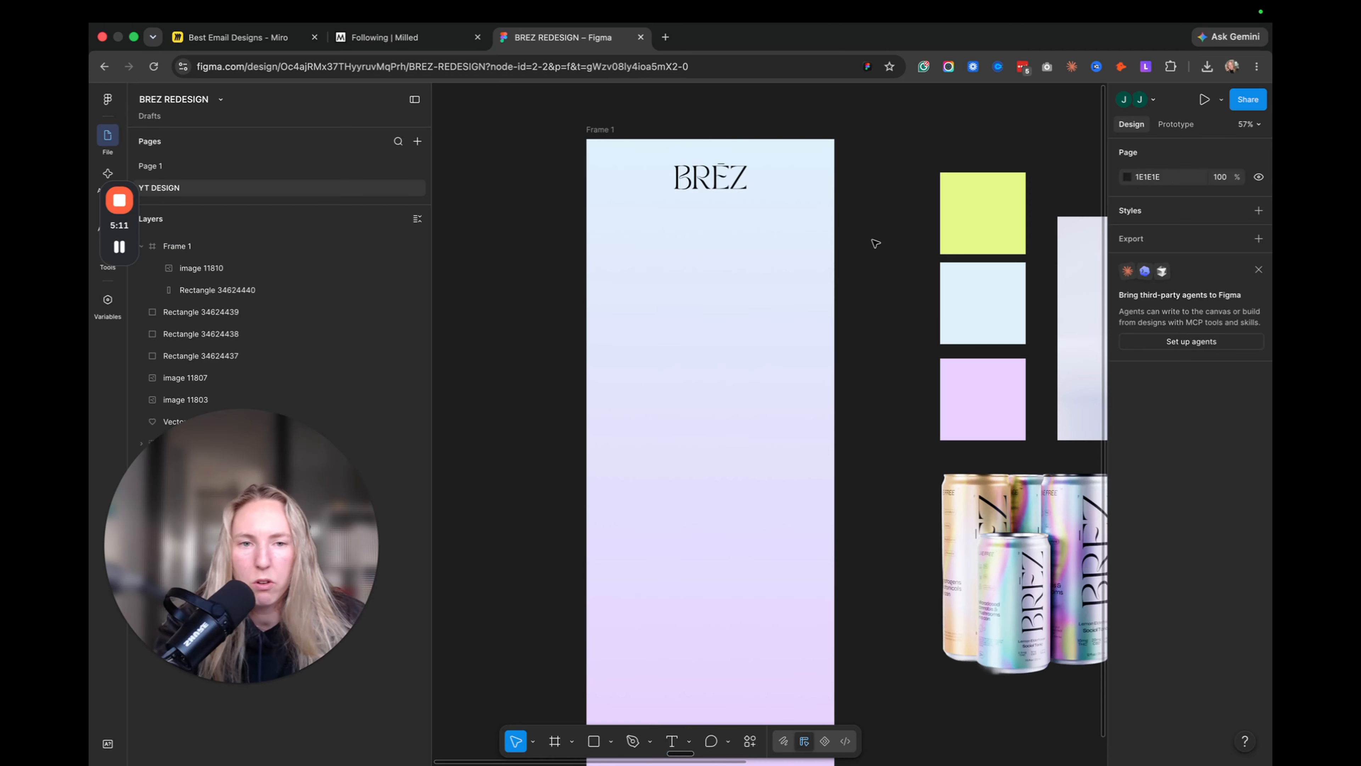
key(t)
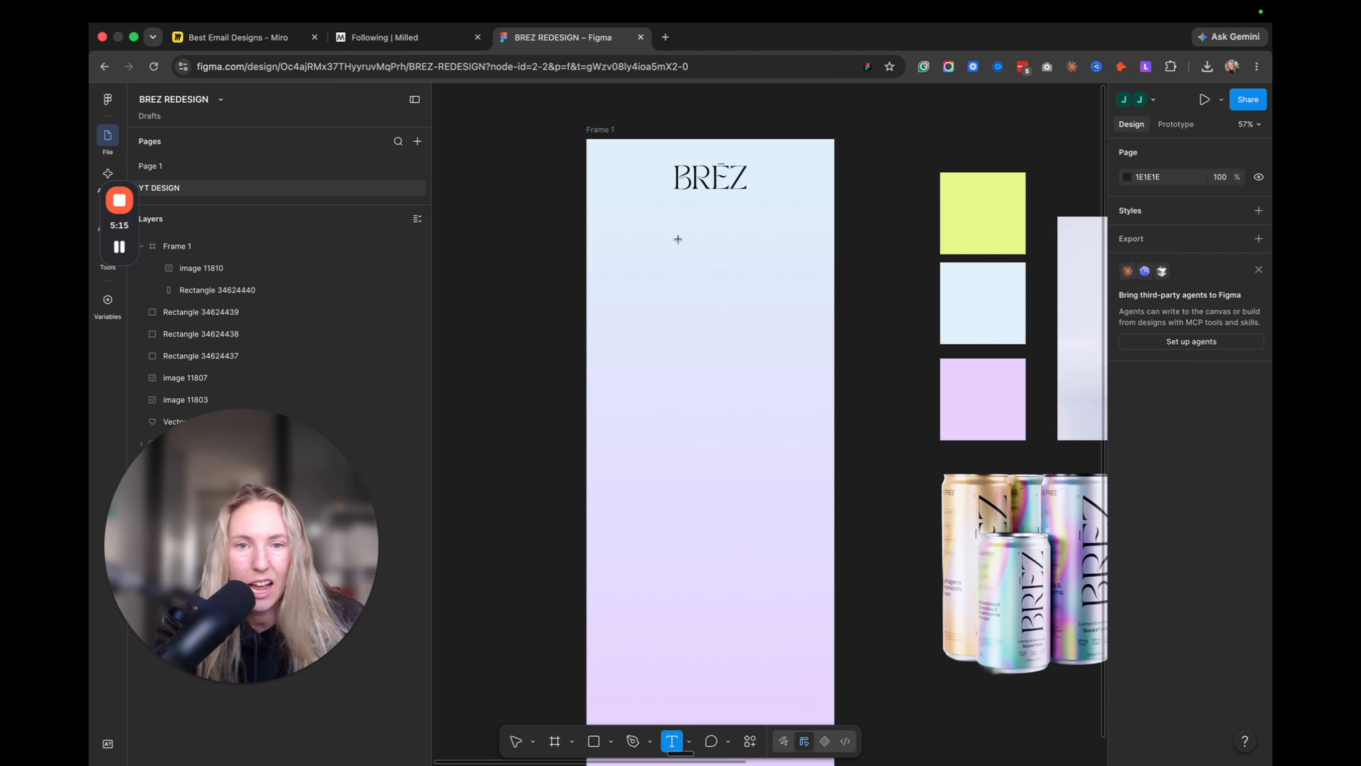
click(668, 232)
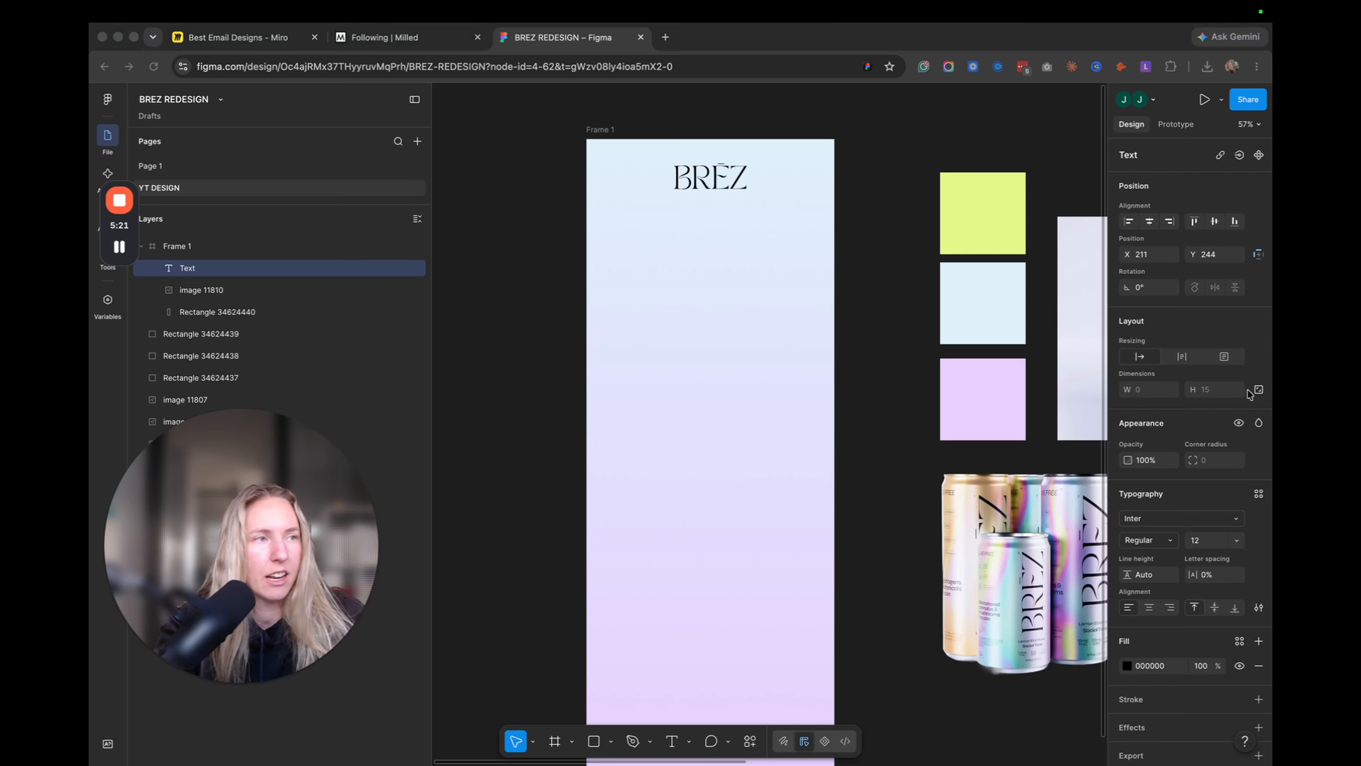
click(691, 232)
click(680, 238)
click(678, 238)
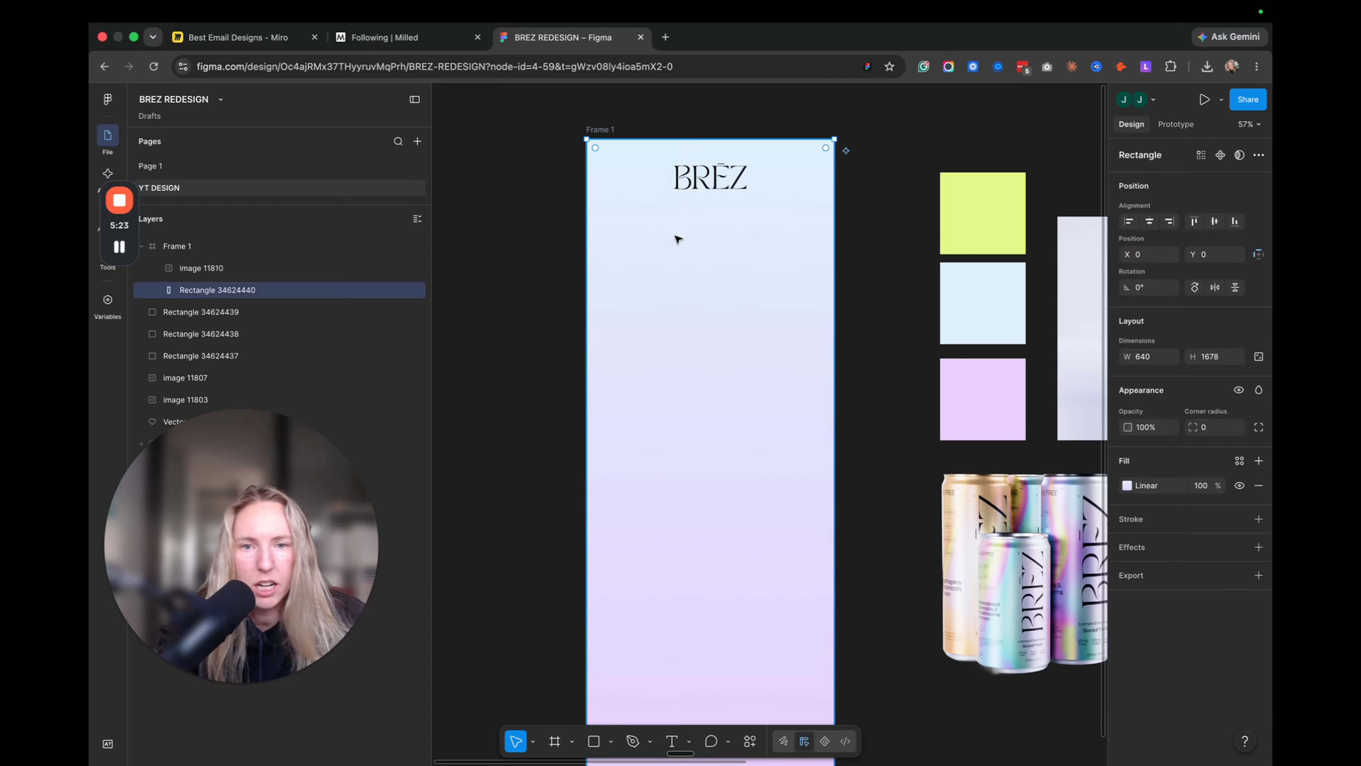
key(Escape)
- Add the headline text "Love At First Sip" beneath the BREZ logo on the gradient frame
key(t)
click(692, 229)
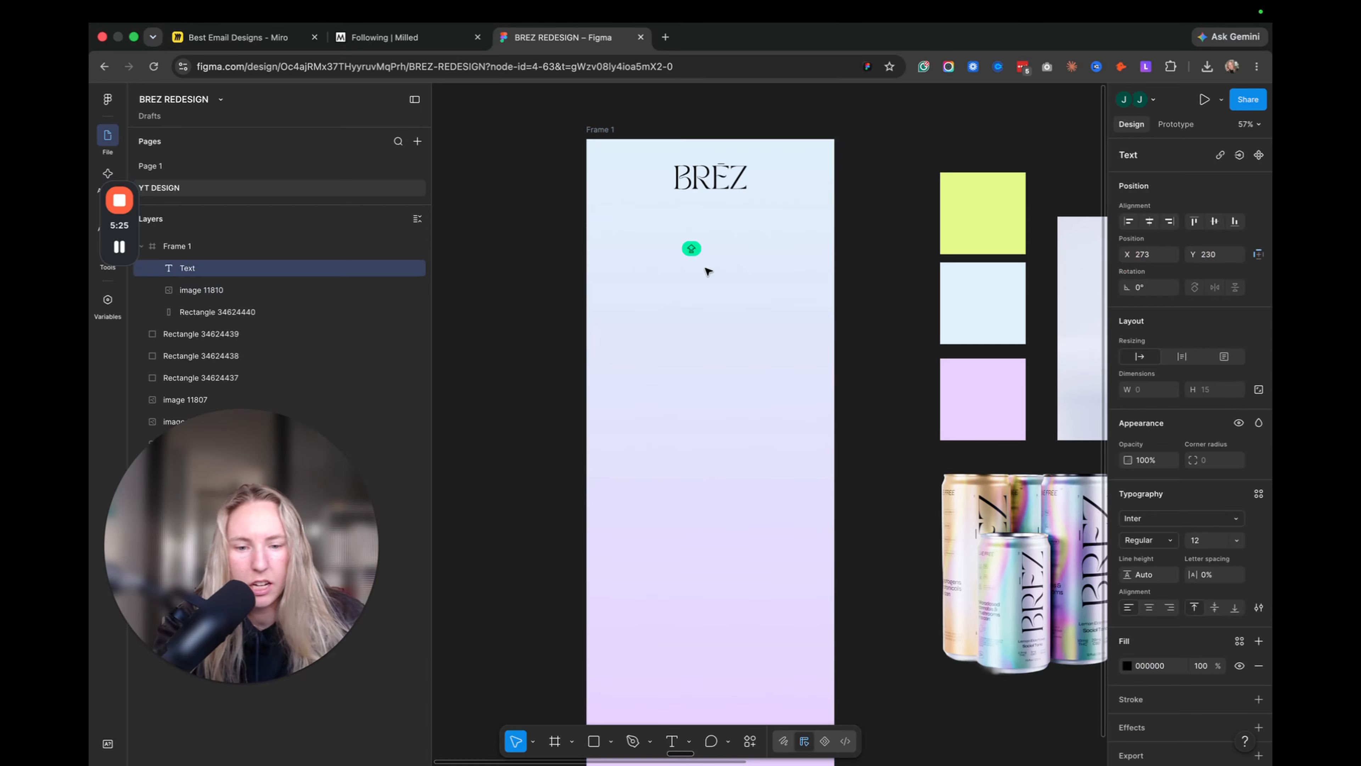
text(S)
text(LOVE)
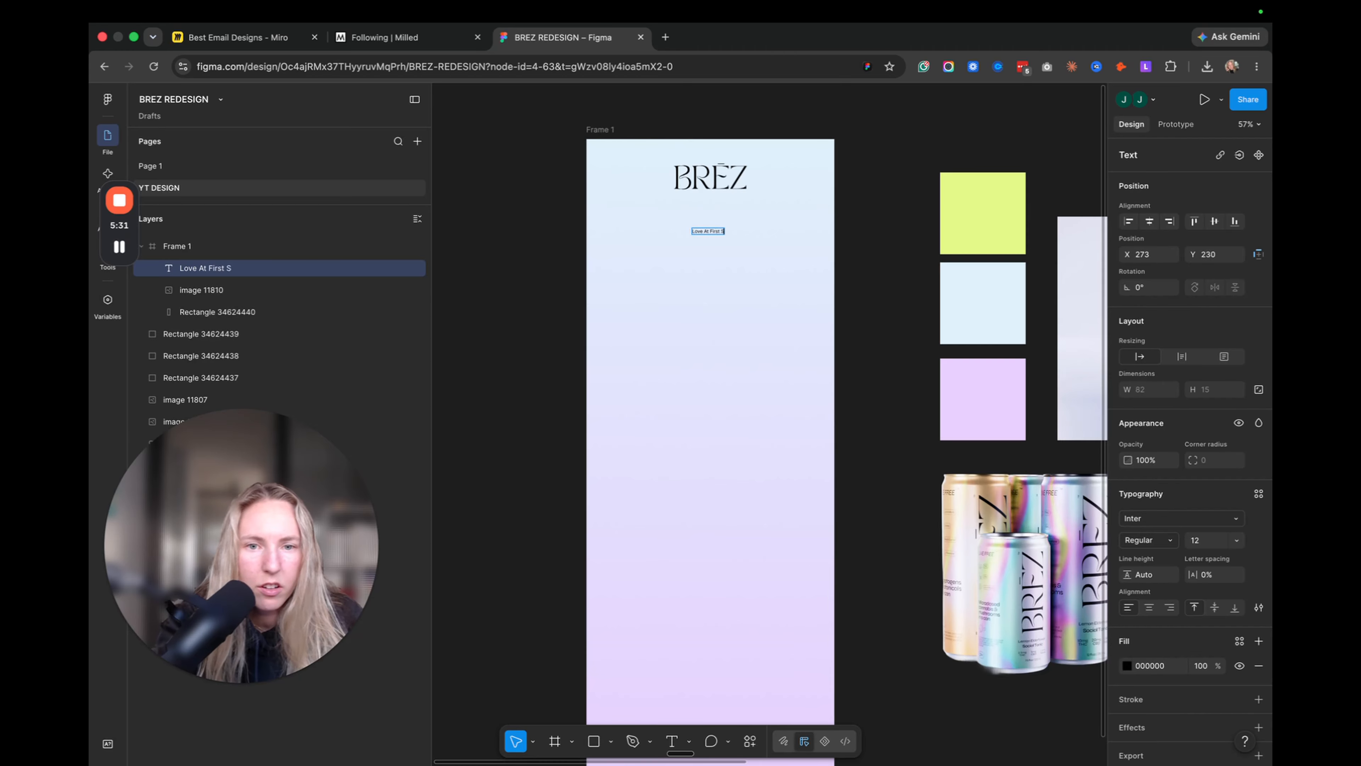
key(Escape)
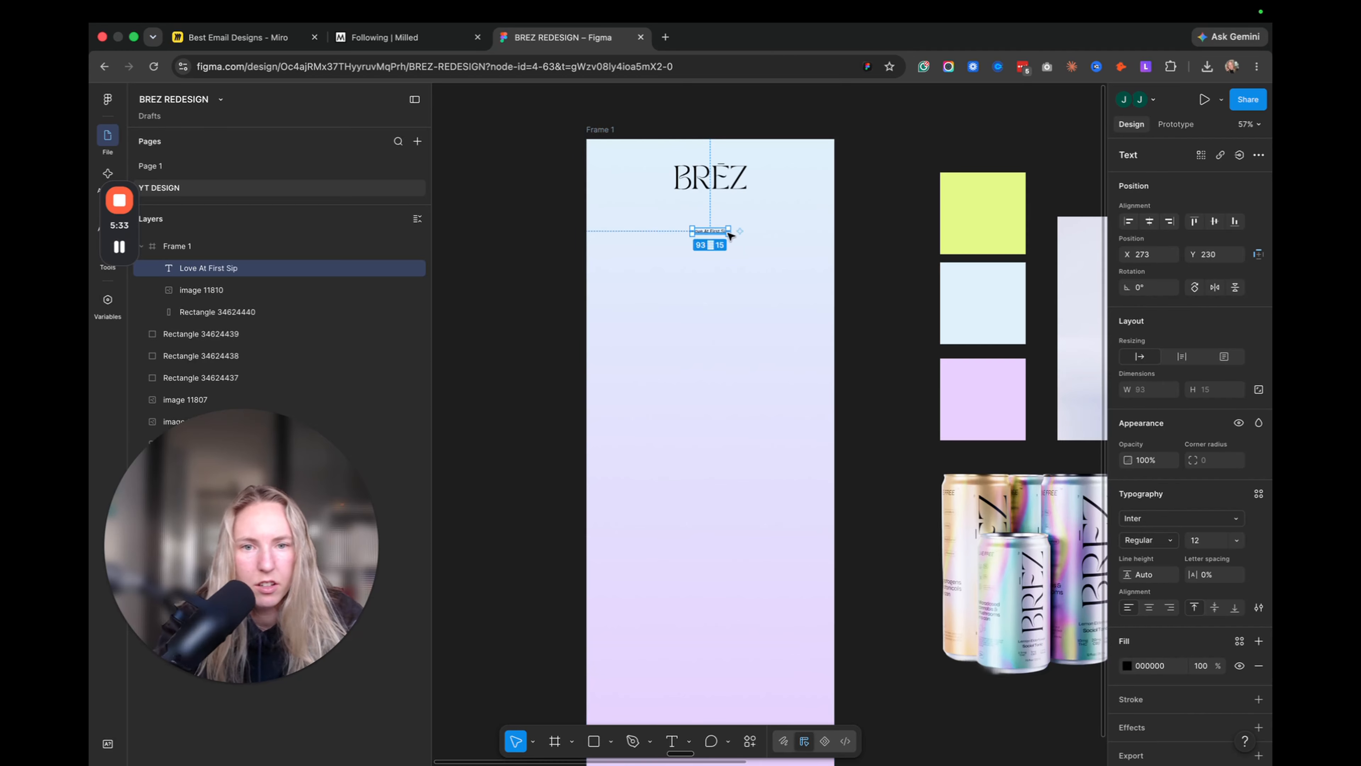
- Enlarge the headline to font size 96 and fit its text box to about 435 wide within the frame, wrapping onto two lines
click(1225, 542)
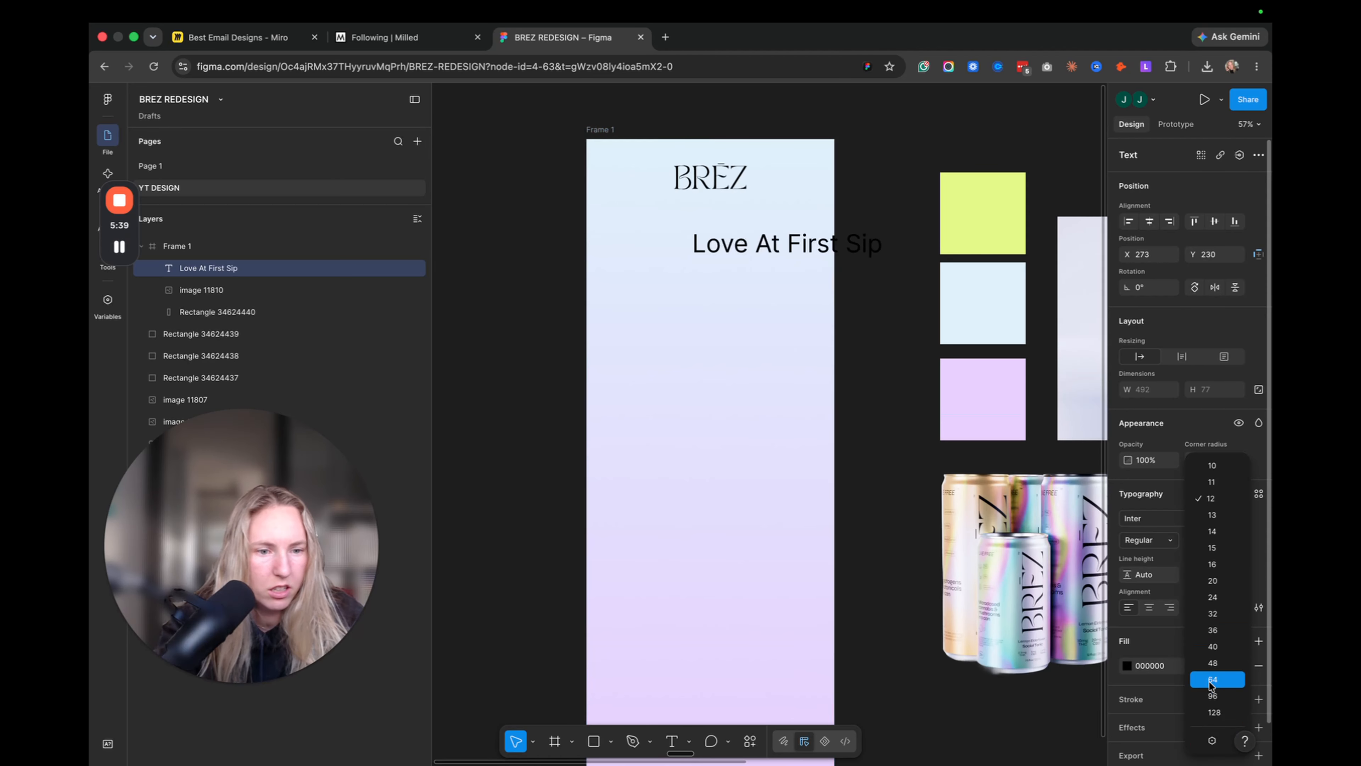
click(1212, 679)
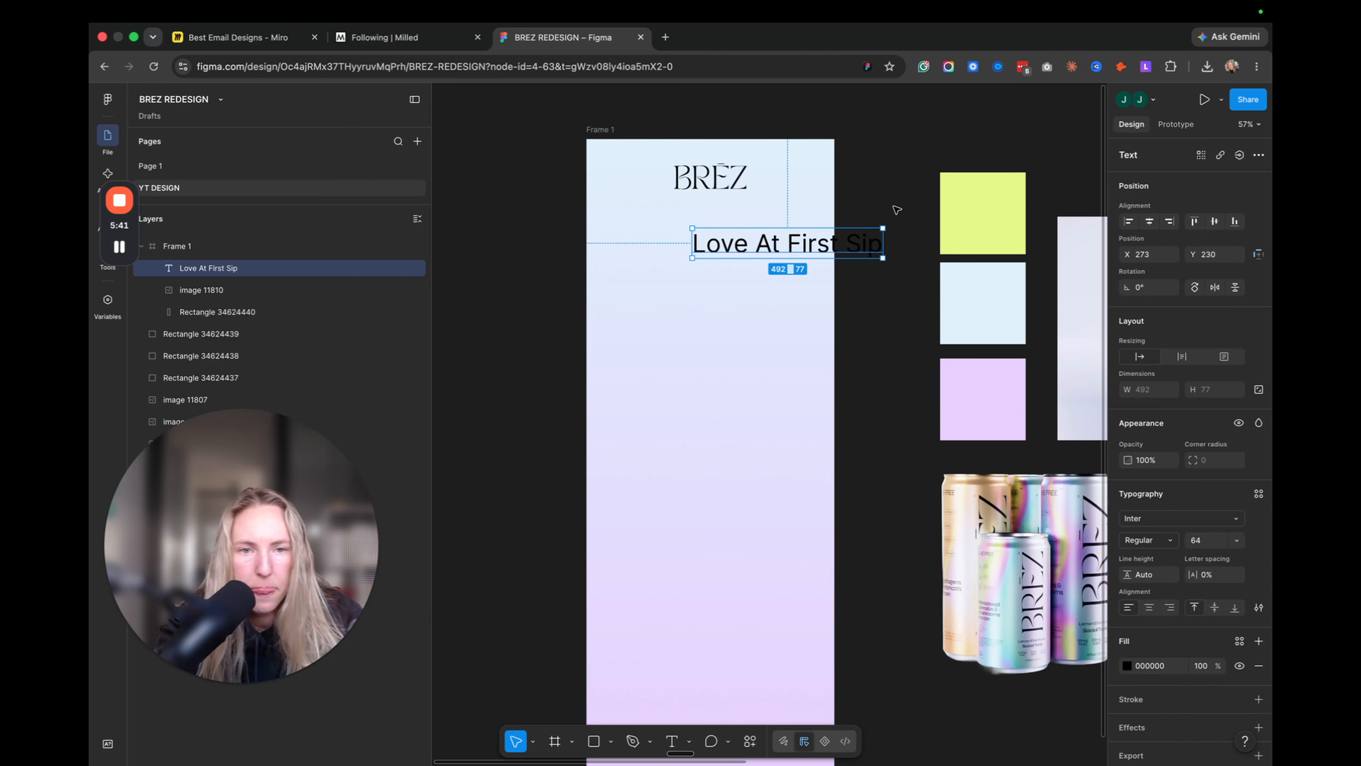
drag(884, 245, 740, 249)
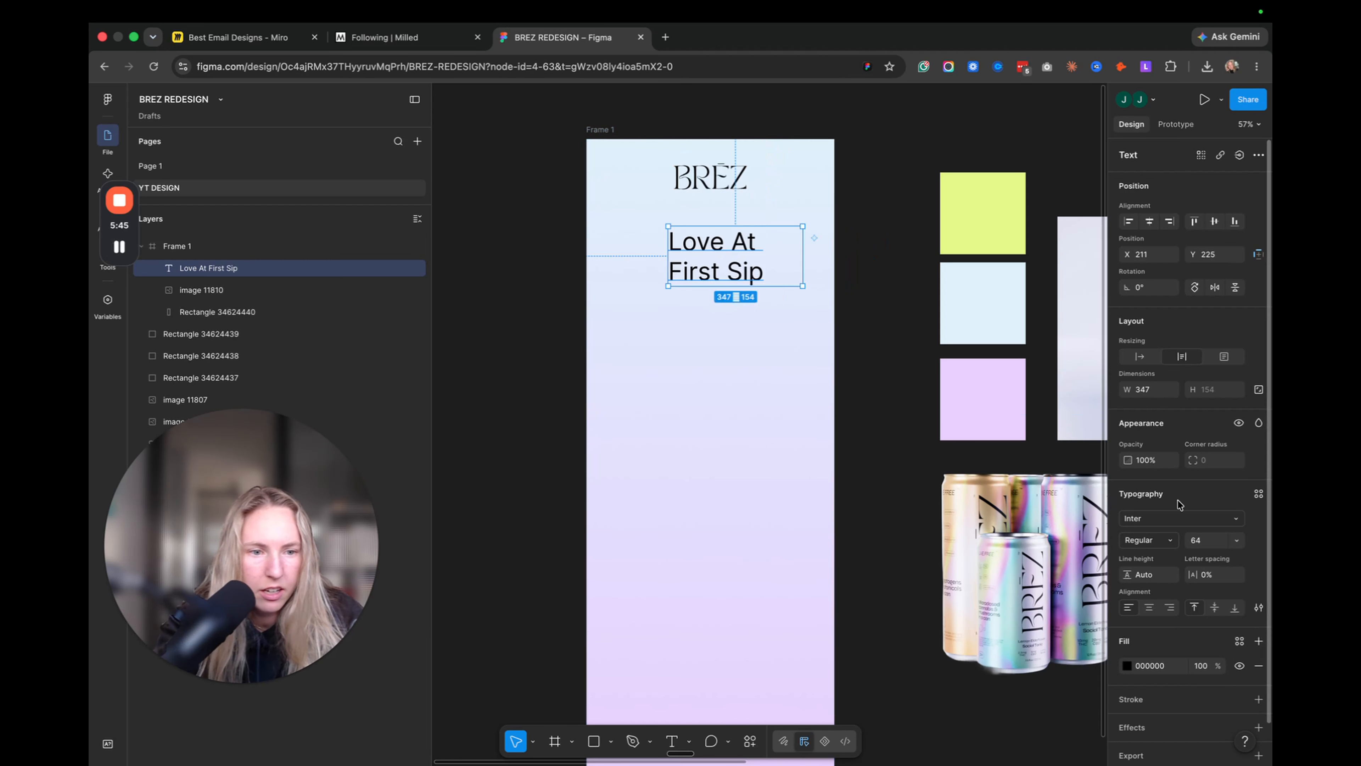
click(1237, 540)
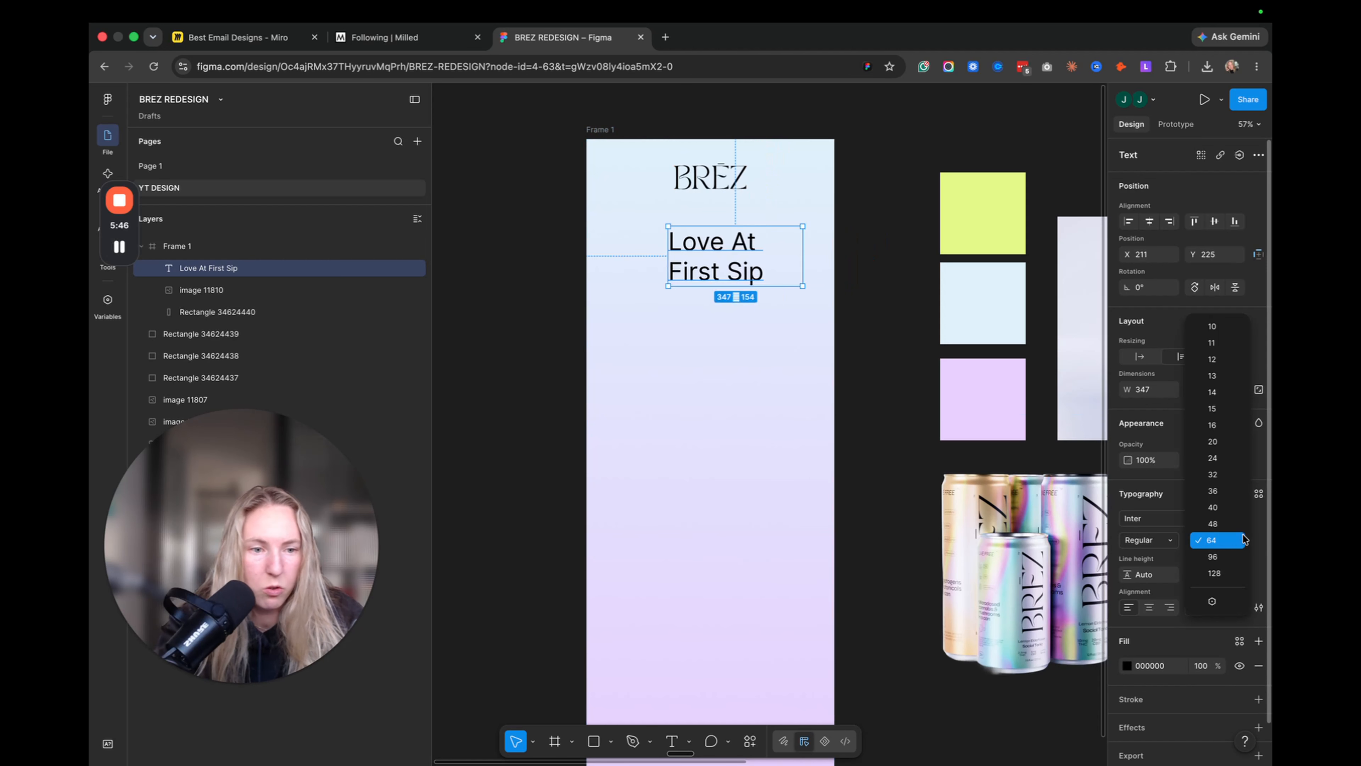
click(1229, 557)
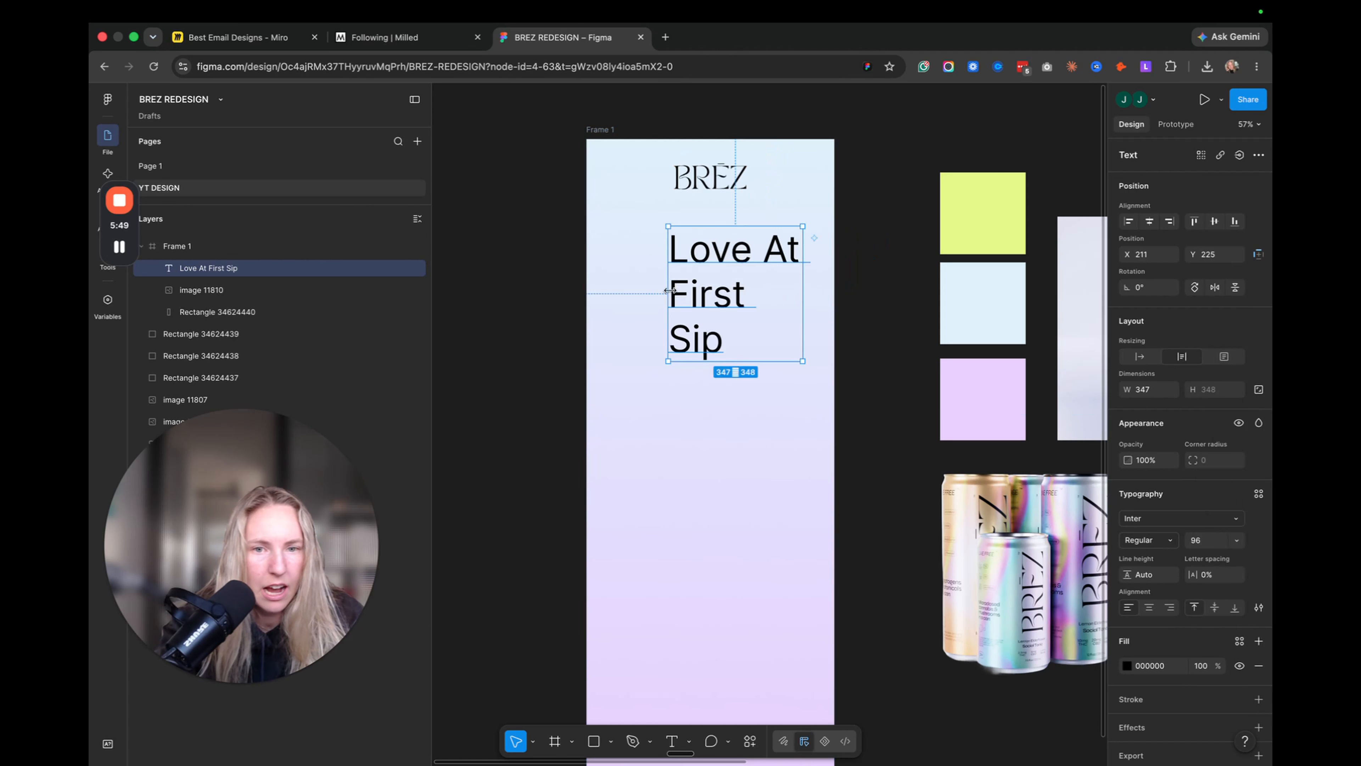
drag(664, 294, 633, 294)
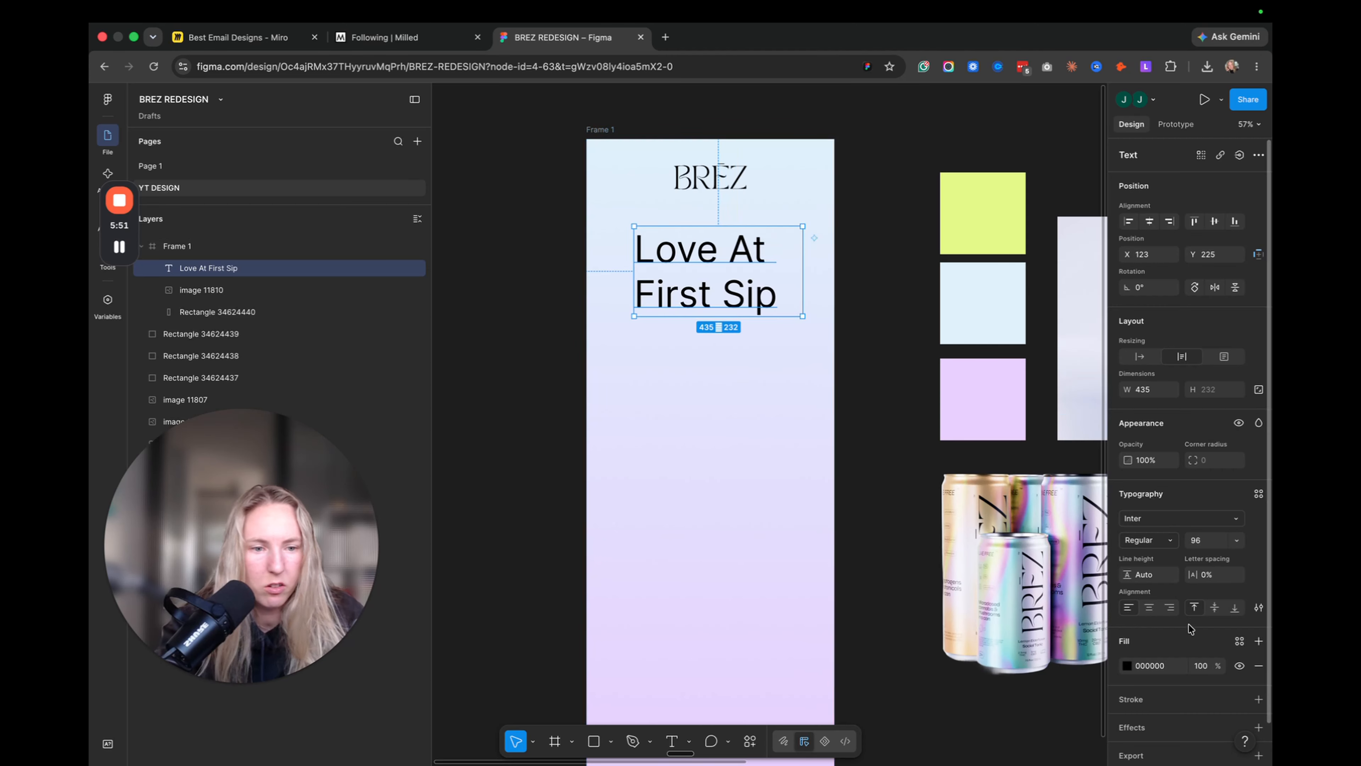
- Centre-align the headline text and position its box horizontally centred beneath the logo at about X 103, Y 221
click(1155, 613)
drag(724, 290, 717, 287)
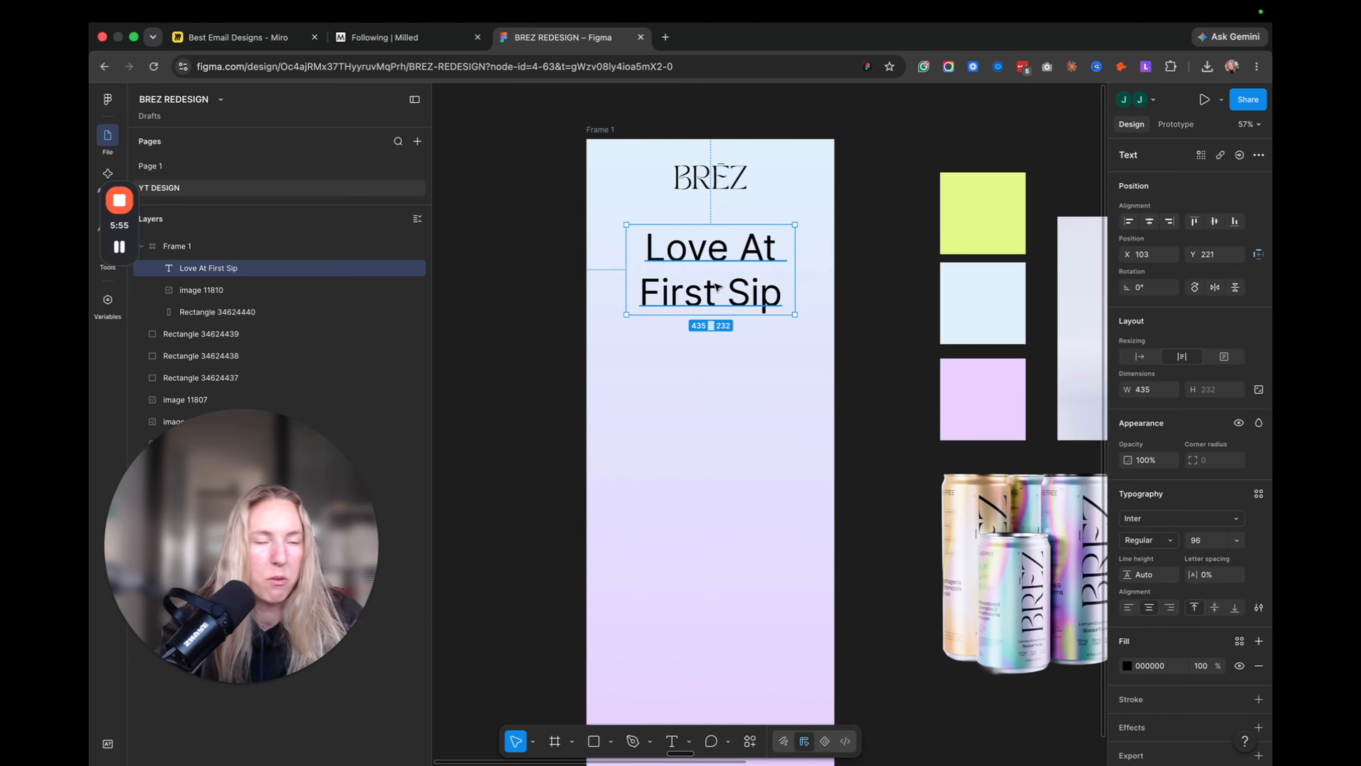
- Select all of the headline's text and open its list of fonts
double_click(716, 286)
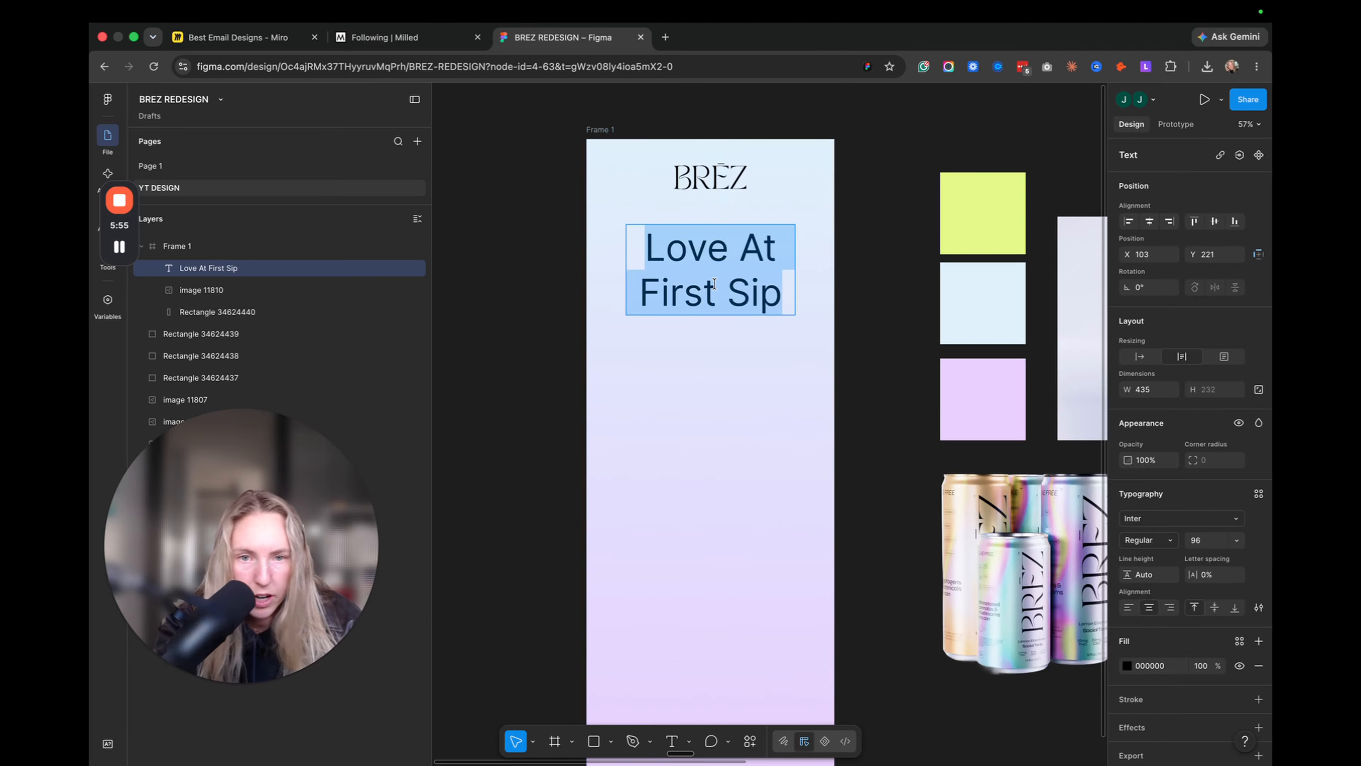
click(1209, 521)
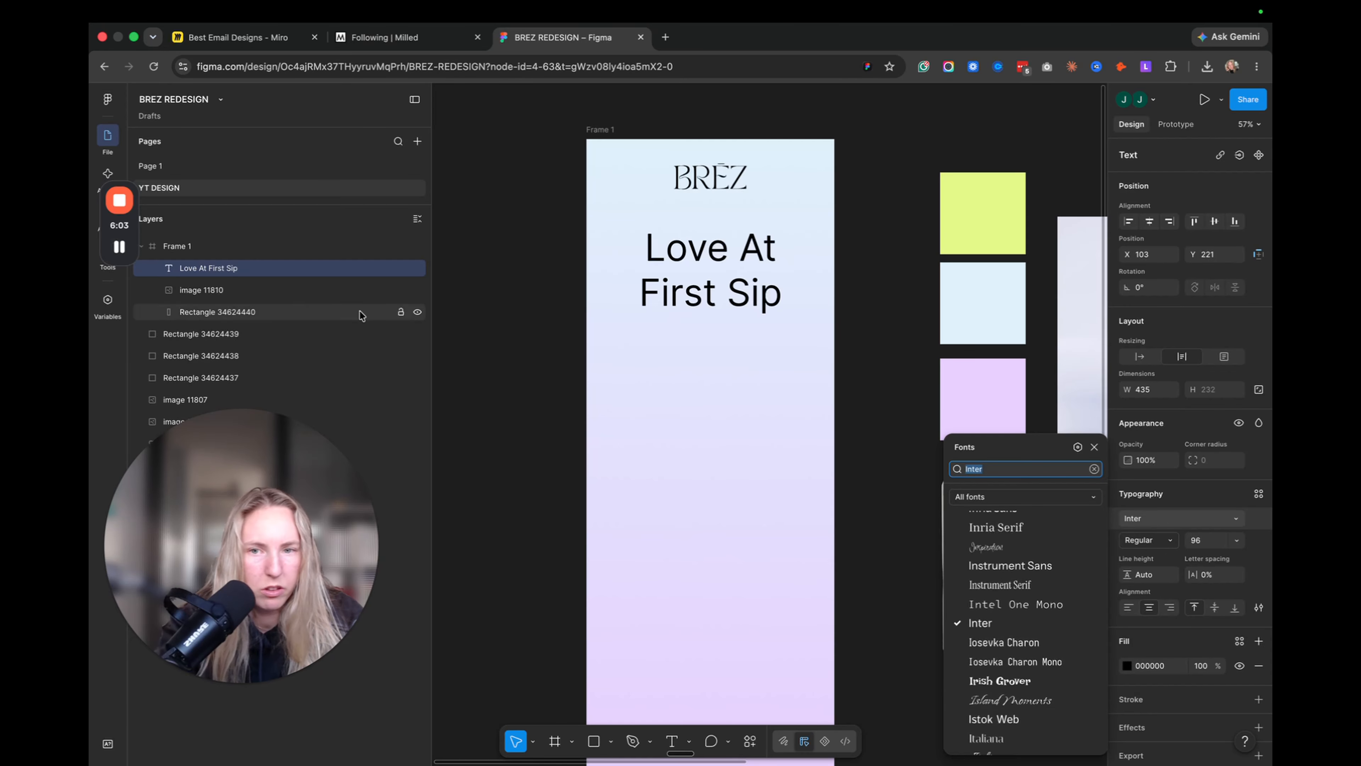
click(120, 251)
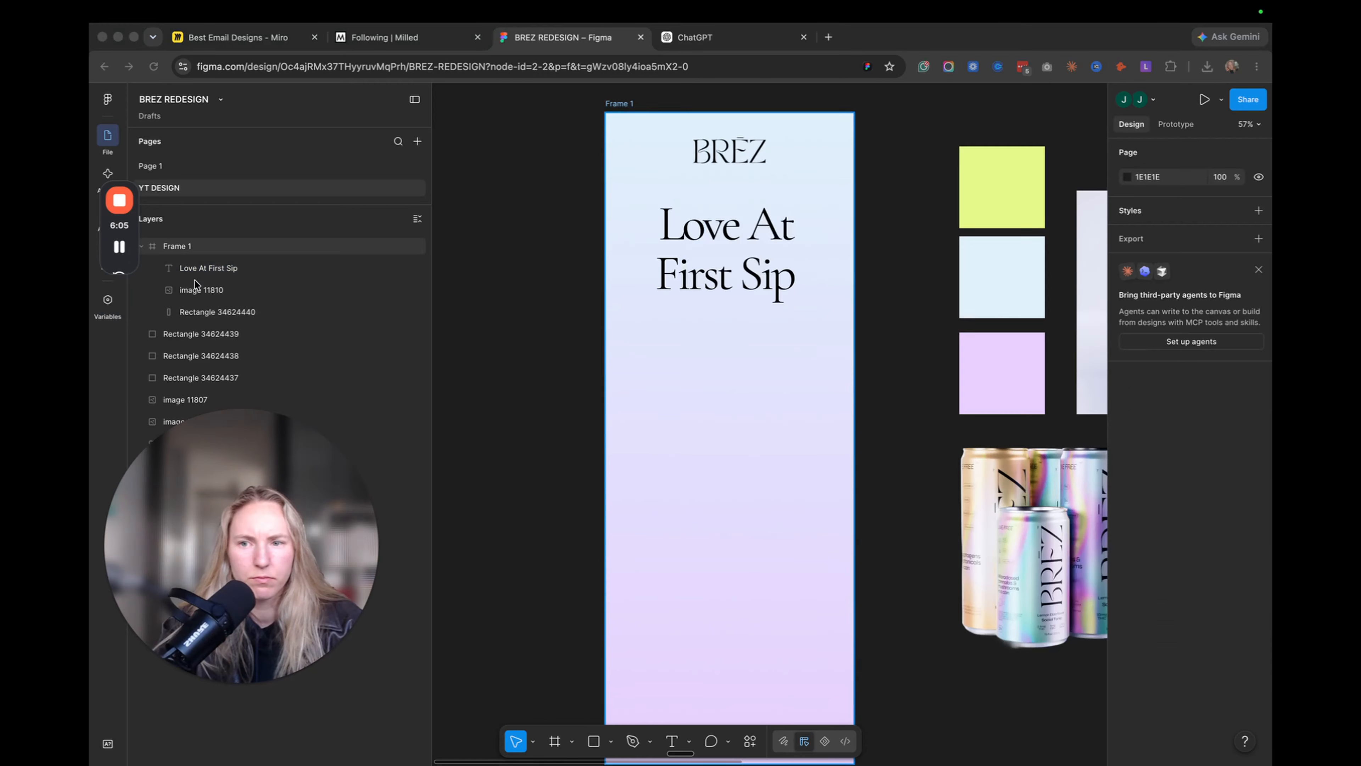
- Insert the word "Sight" before "Sip" so the headline reads "Love At First Sight Sip"
click(768, 288)
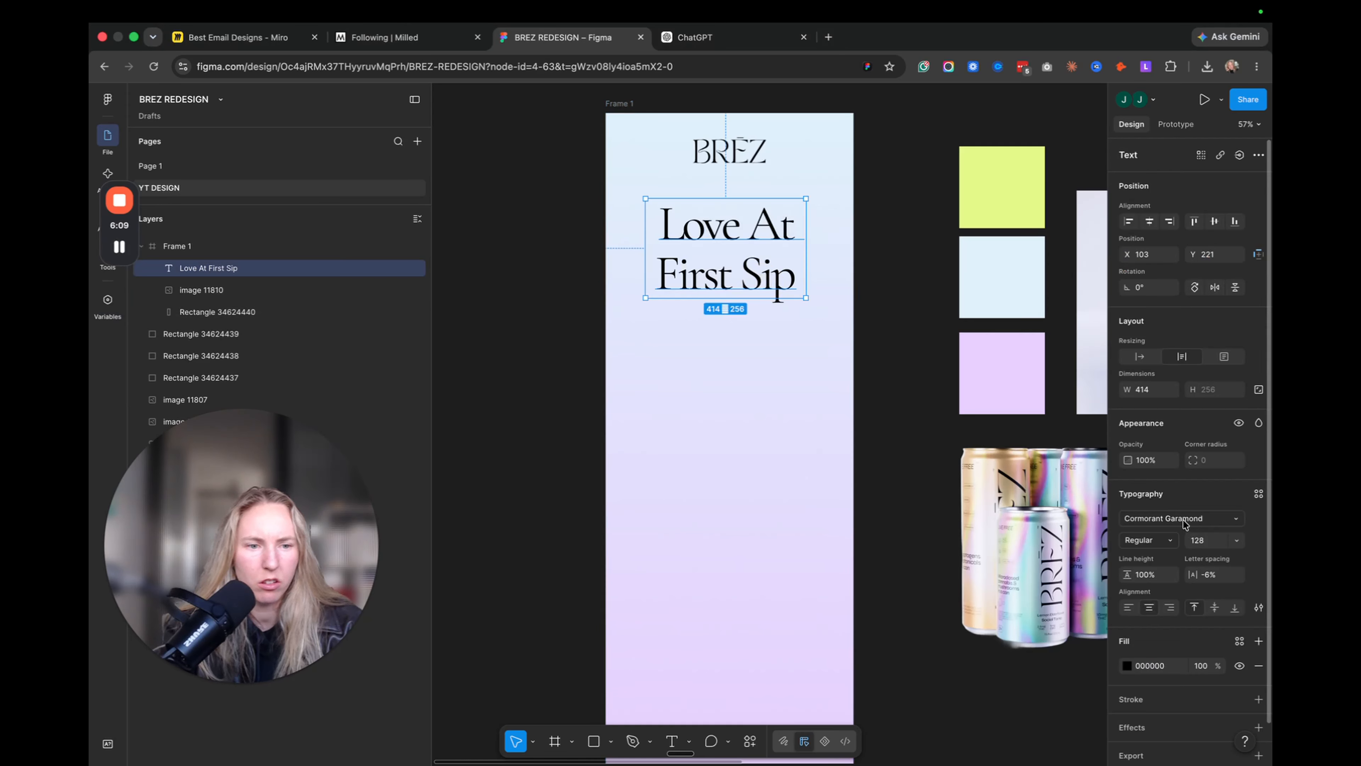
double_click(796, 260)
click(708, 273)
text(S)
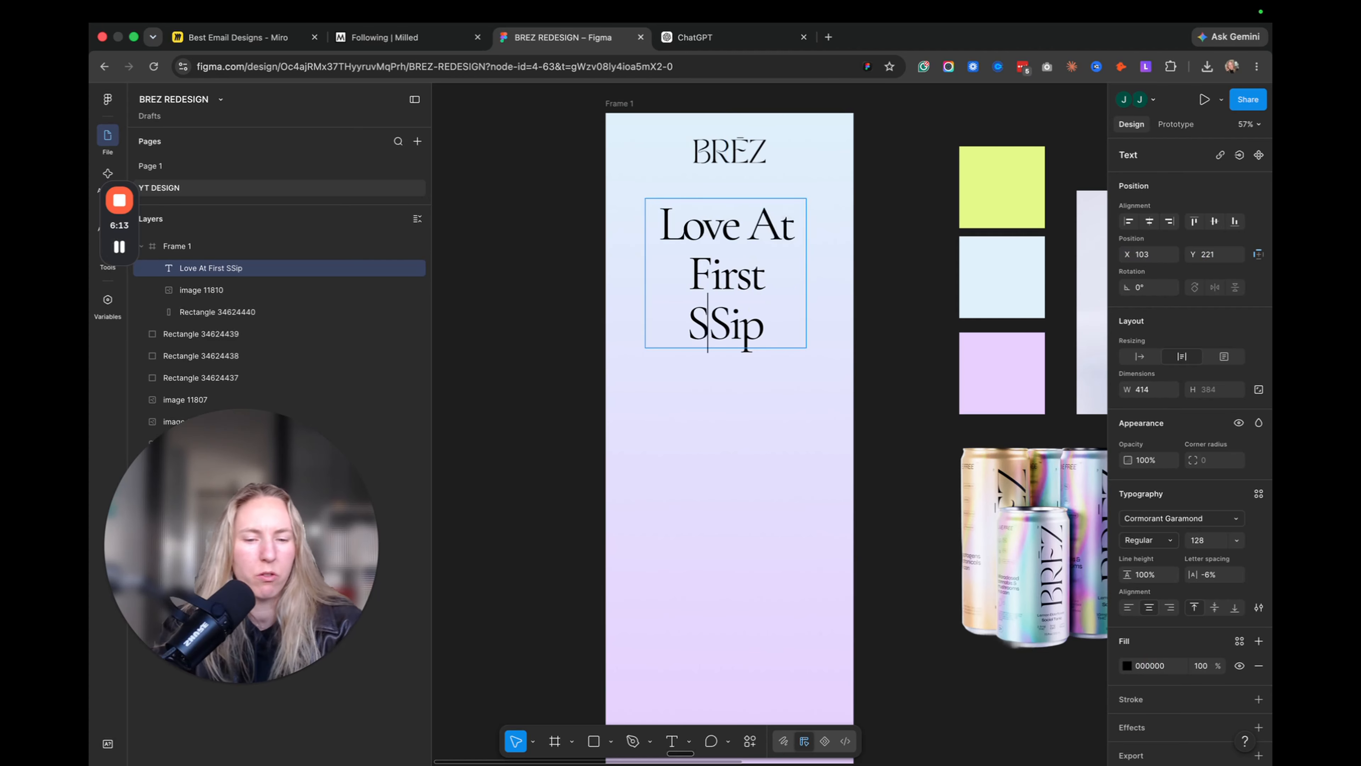
text(ight)
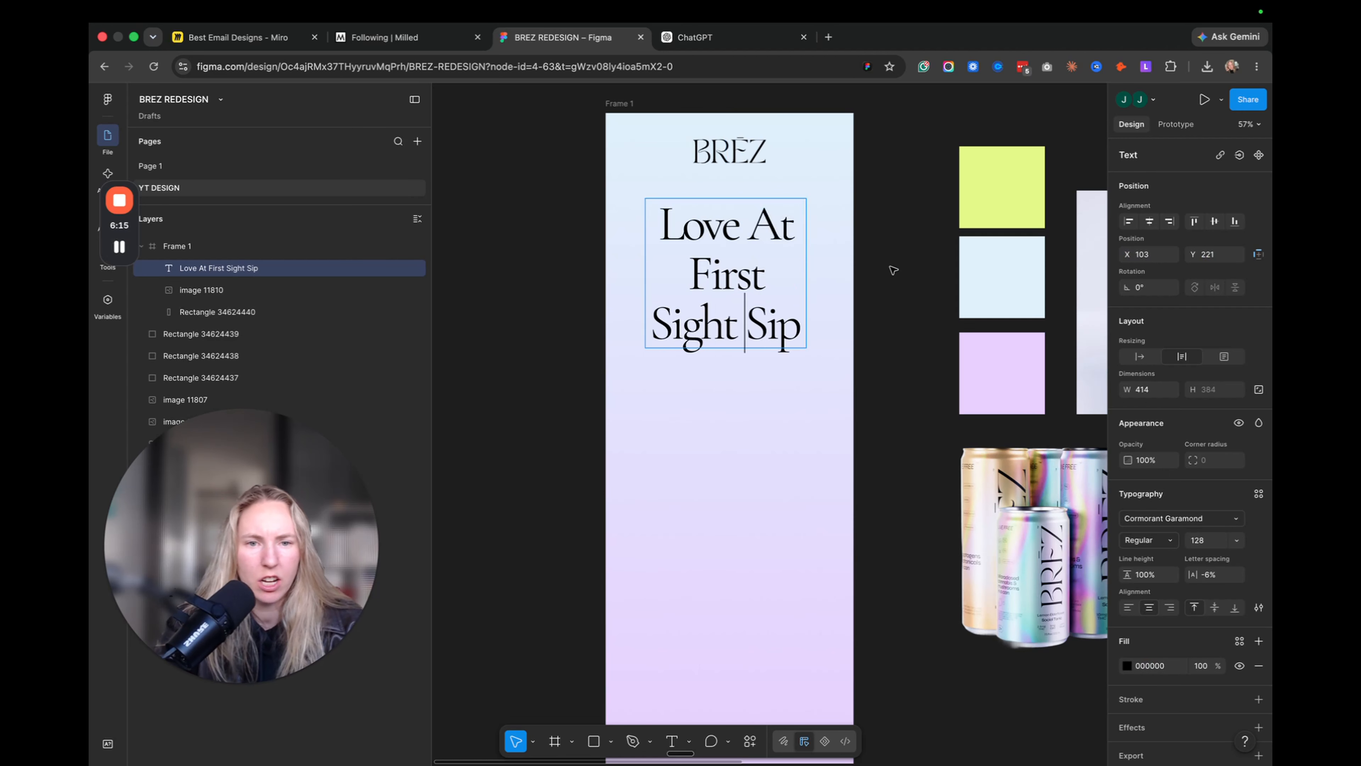
key(Escape)
- Widen the headline's text box to about 603 and place it centred beneath the logo at about X 19, Y 231
drag(806, 273, 748, 250)
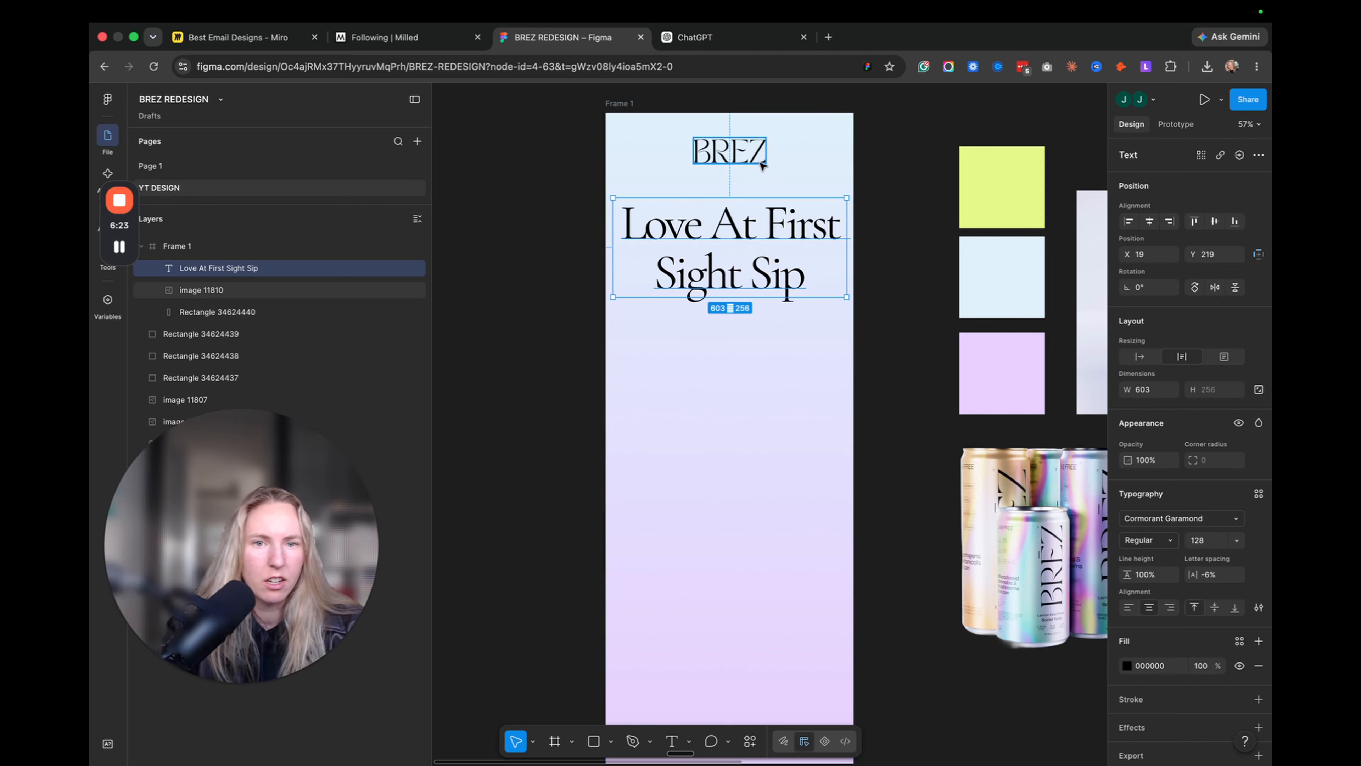
click(947, 144)
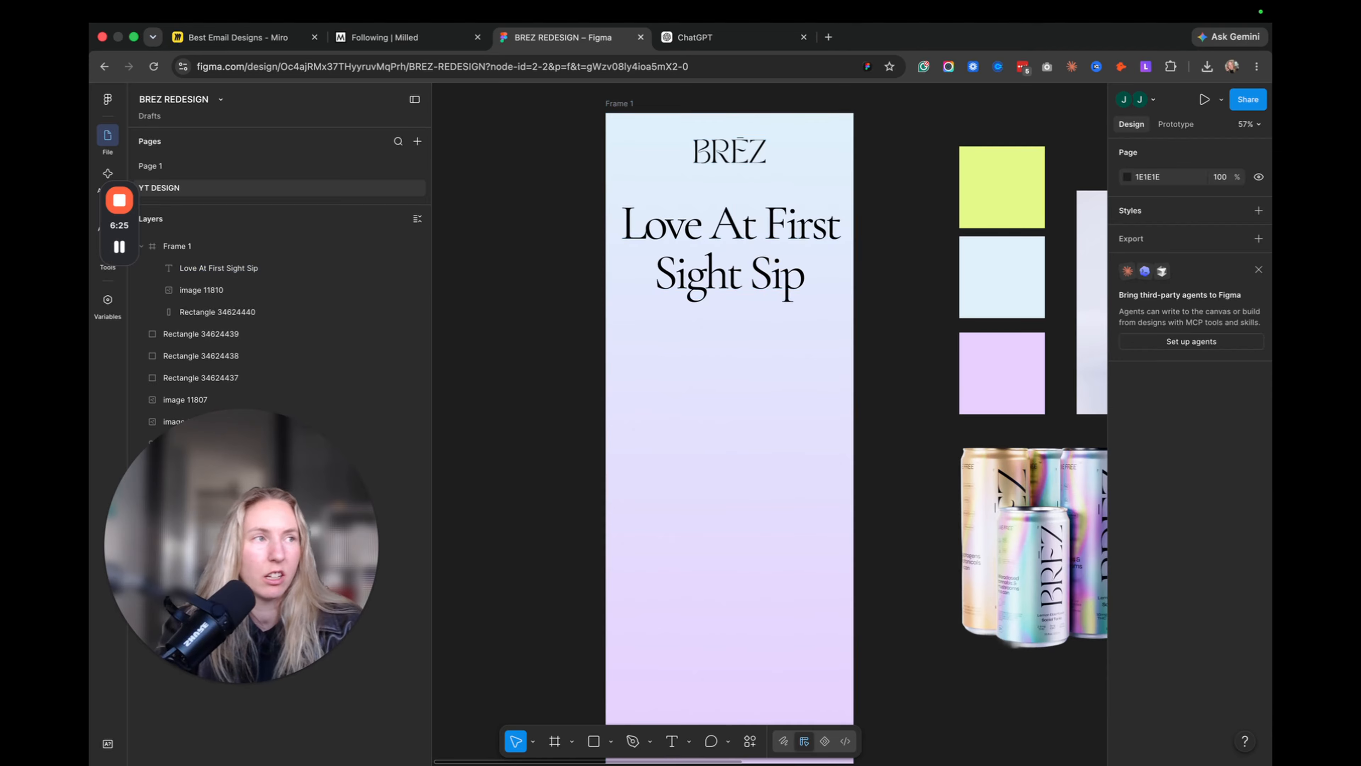
click(808, 221)
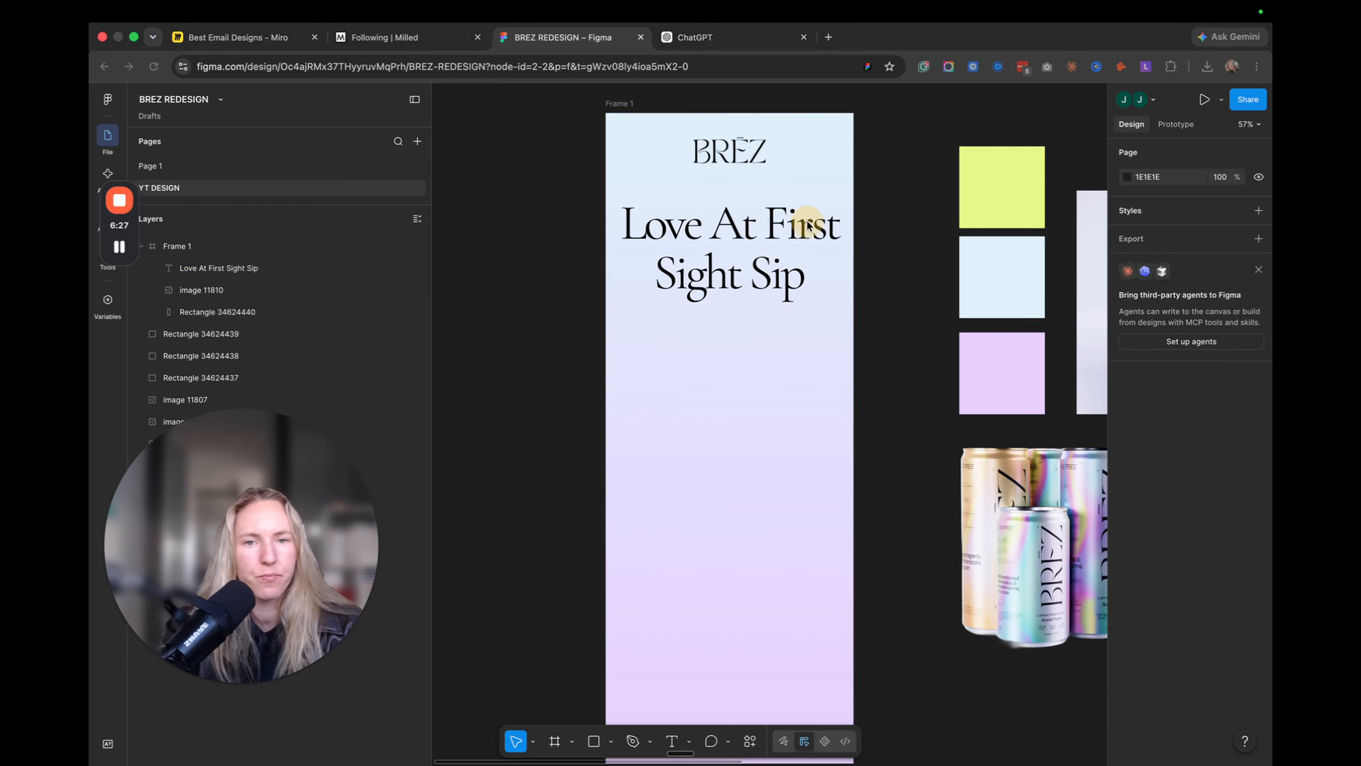
drag(770, 248, 770, 252)
click(877, 299)
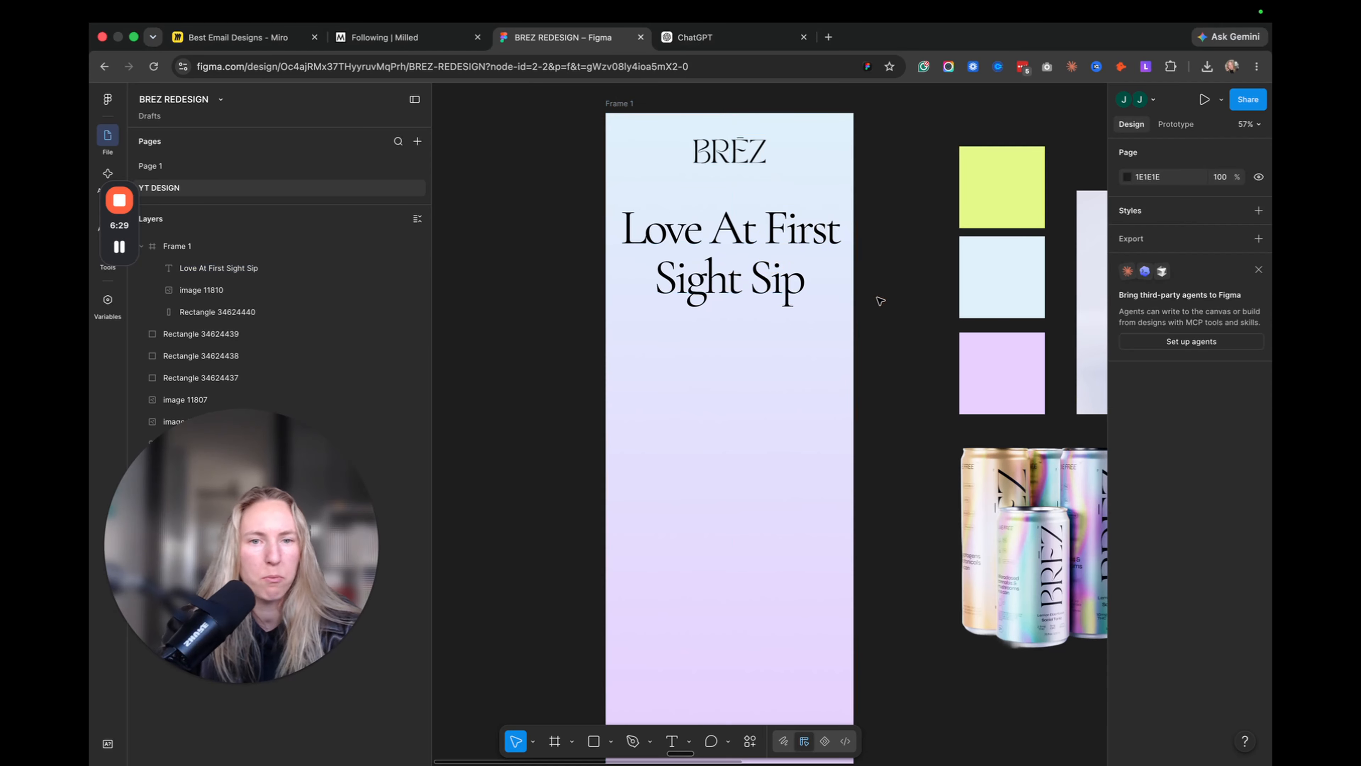
- Reduce the font size of the headline "Love At First Sight Sip" to 96
scroll(879, 300, down, 3)
scroll(879, 300, up, 4)
scroll(880, 301, down, 5)
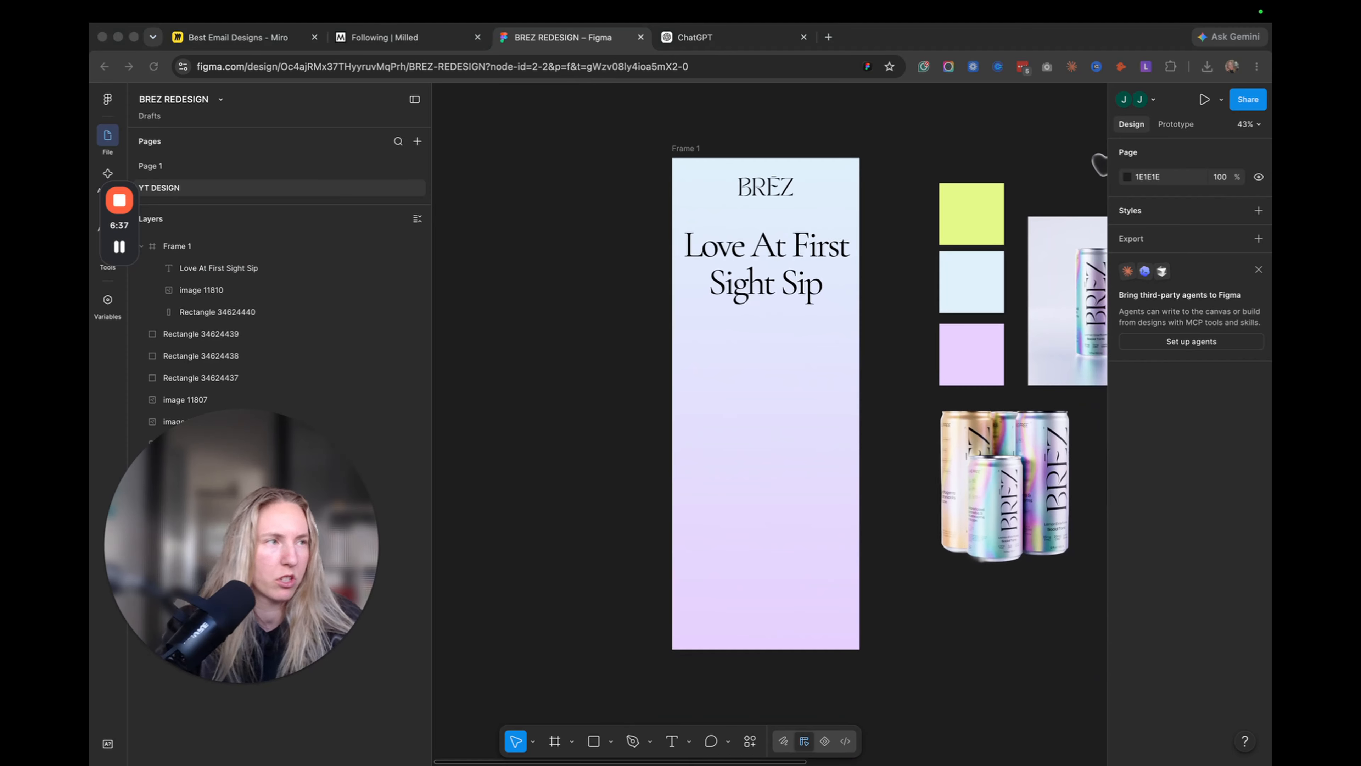
click(659, 231)
click(799, 283)
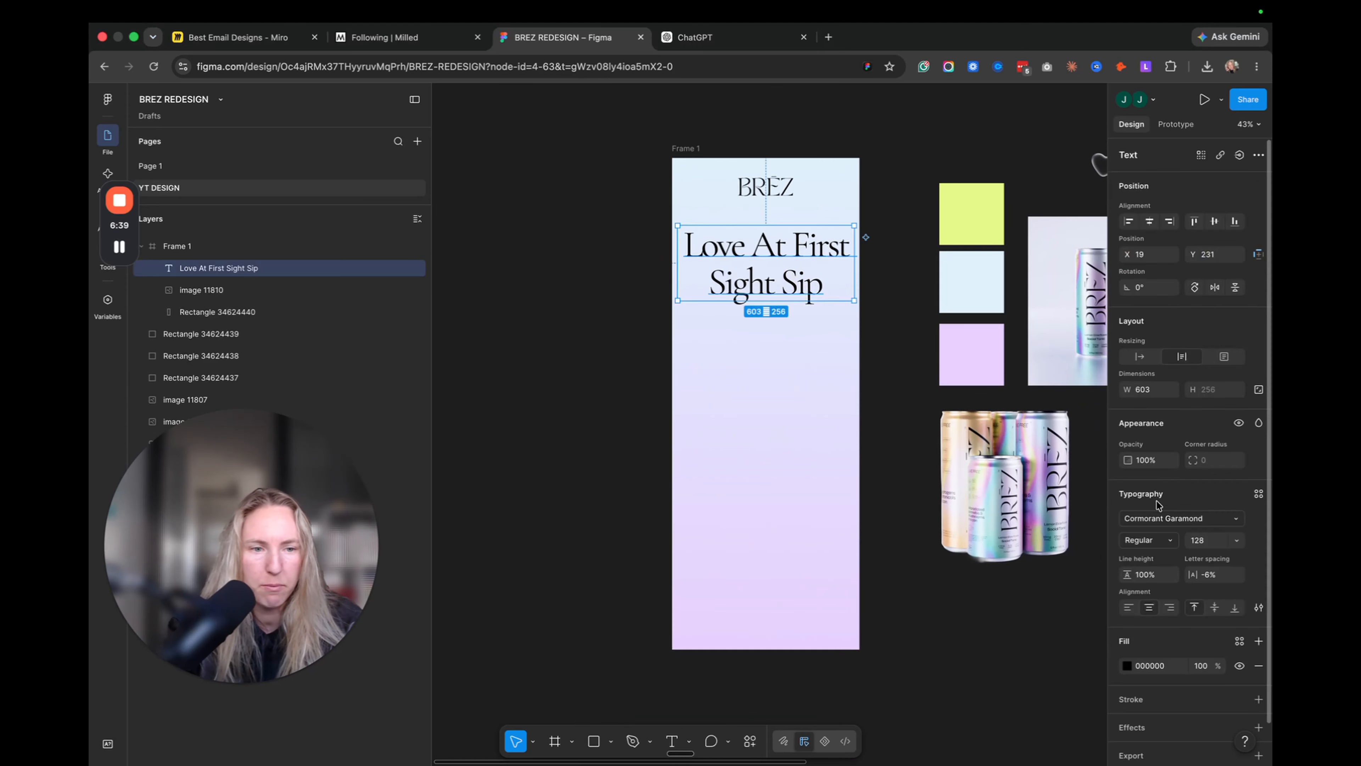
click(1236, 540)
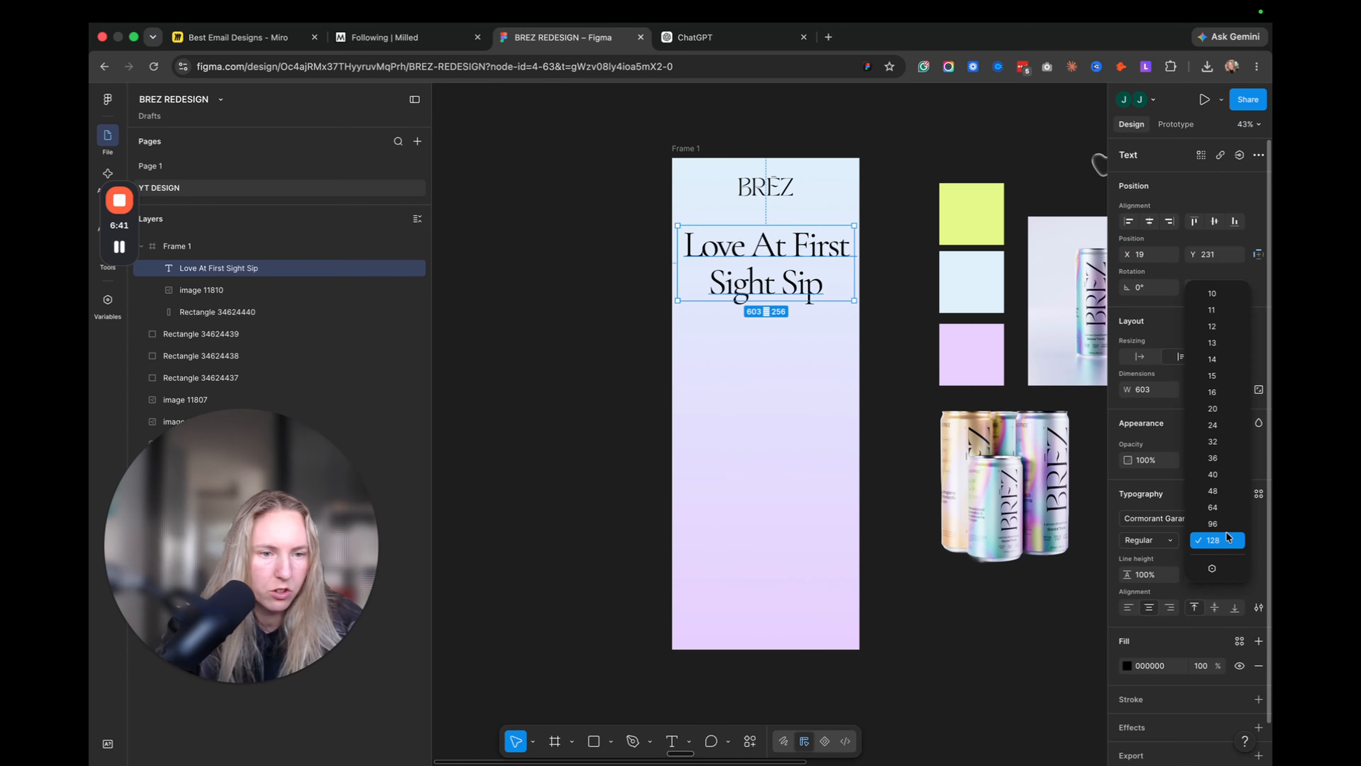
click(1219, 528)
click(887, 219)
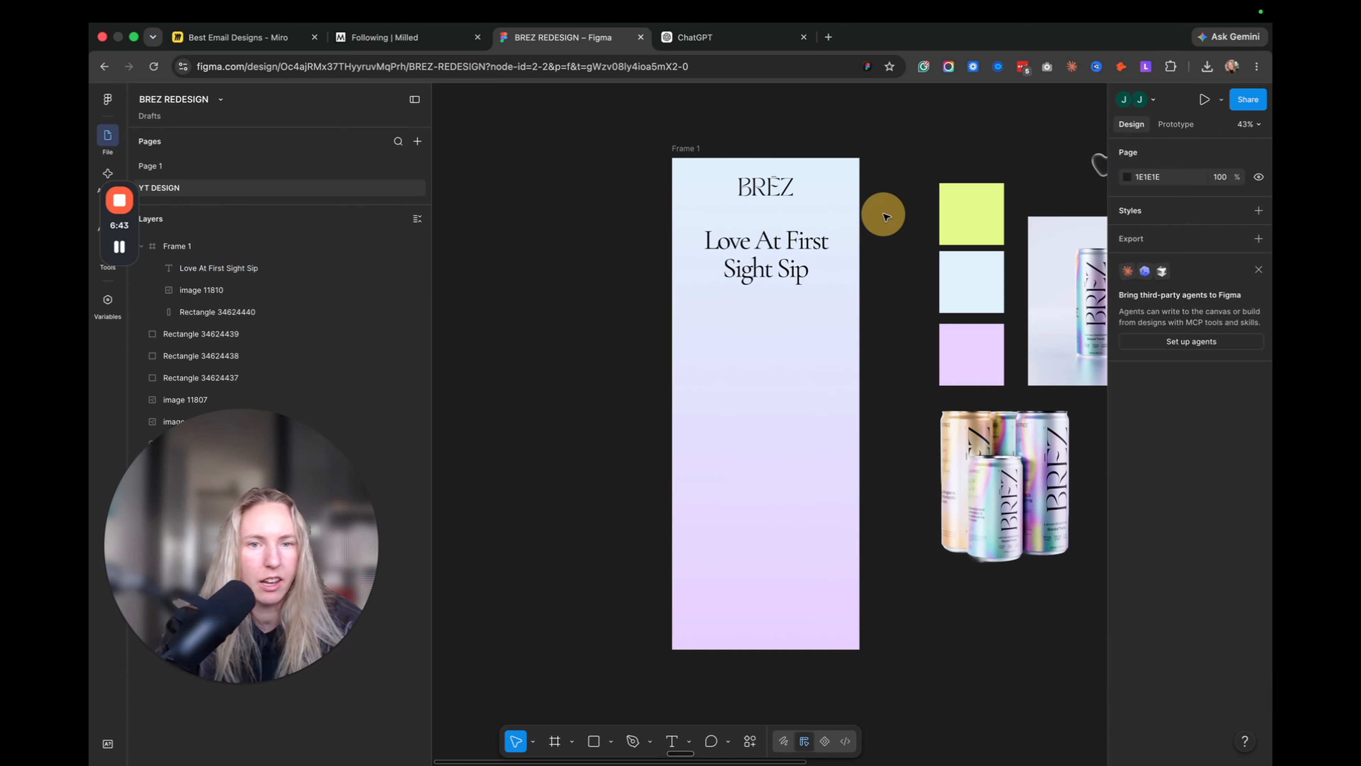
- Move the smaller headline closer to the logo, at about X 19, Y 200, keeping it horizontally centred in the frame
scroll(887, 218, up, 3)
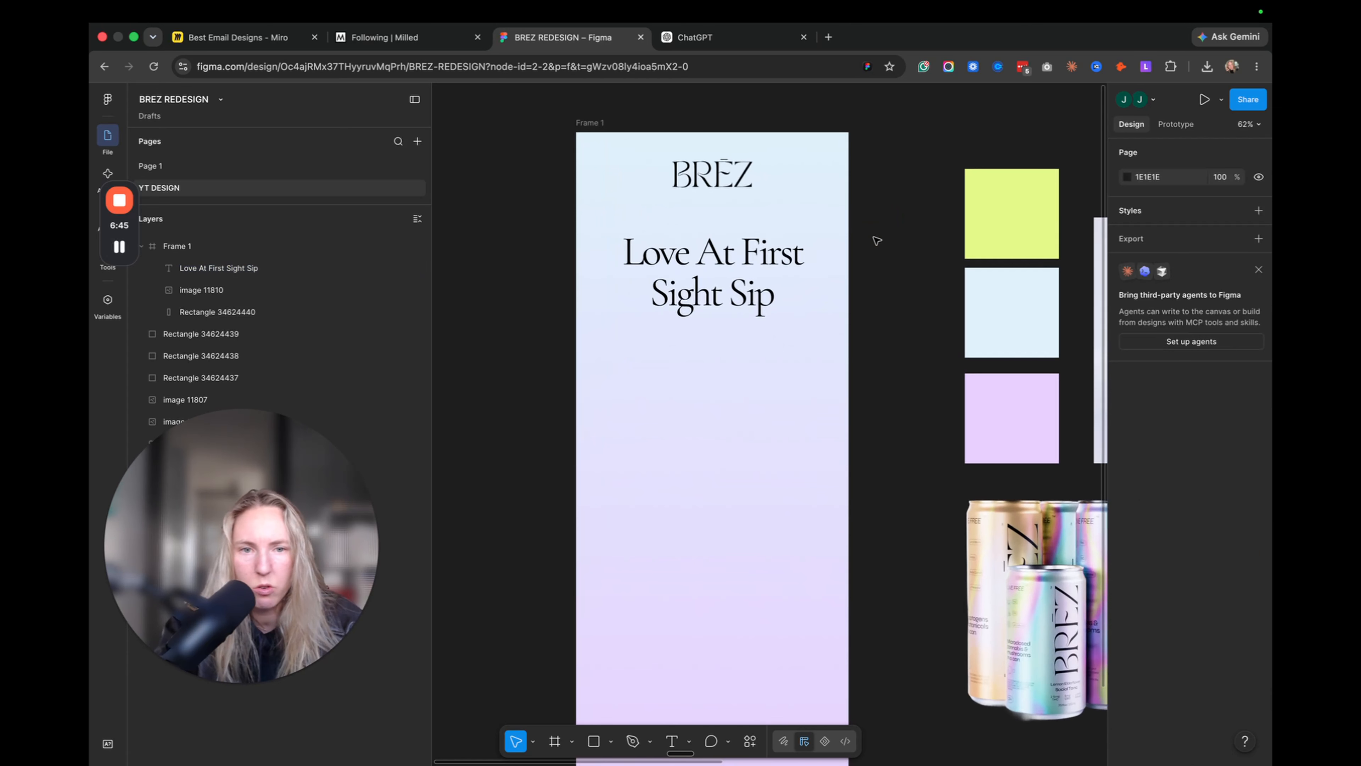
scroll(876, 241, down, 2)
scroll(877, 240, left, 2)
click(777, 216)
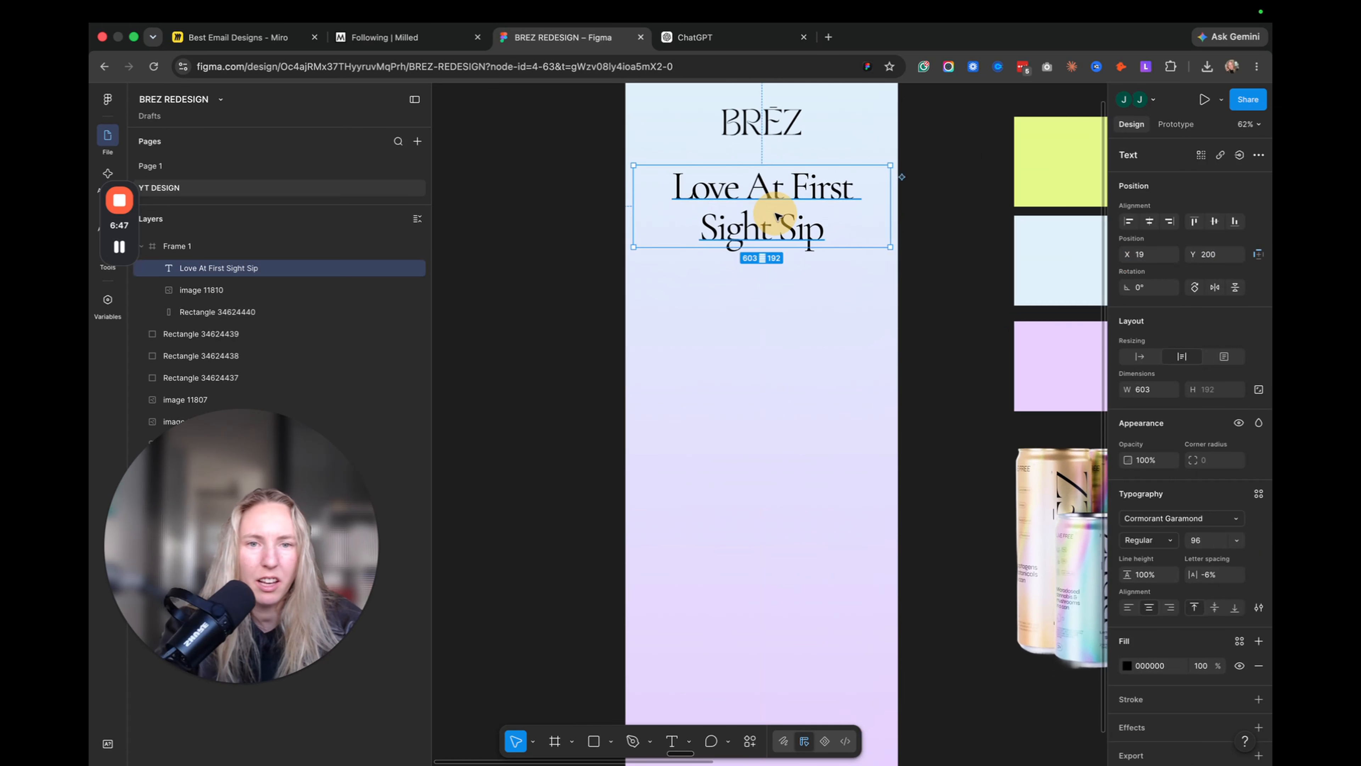
click(967, 243)
key(t)
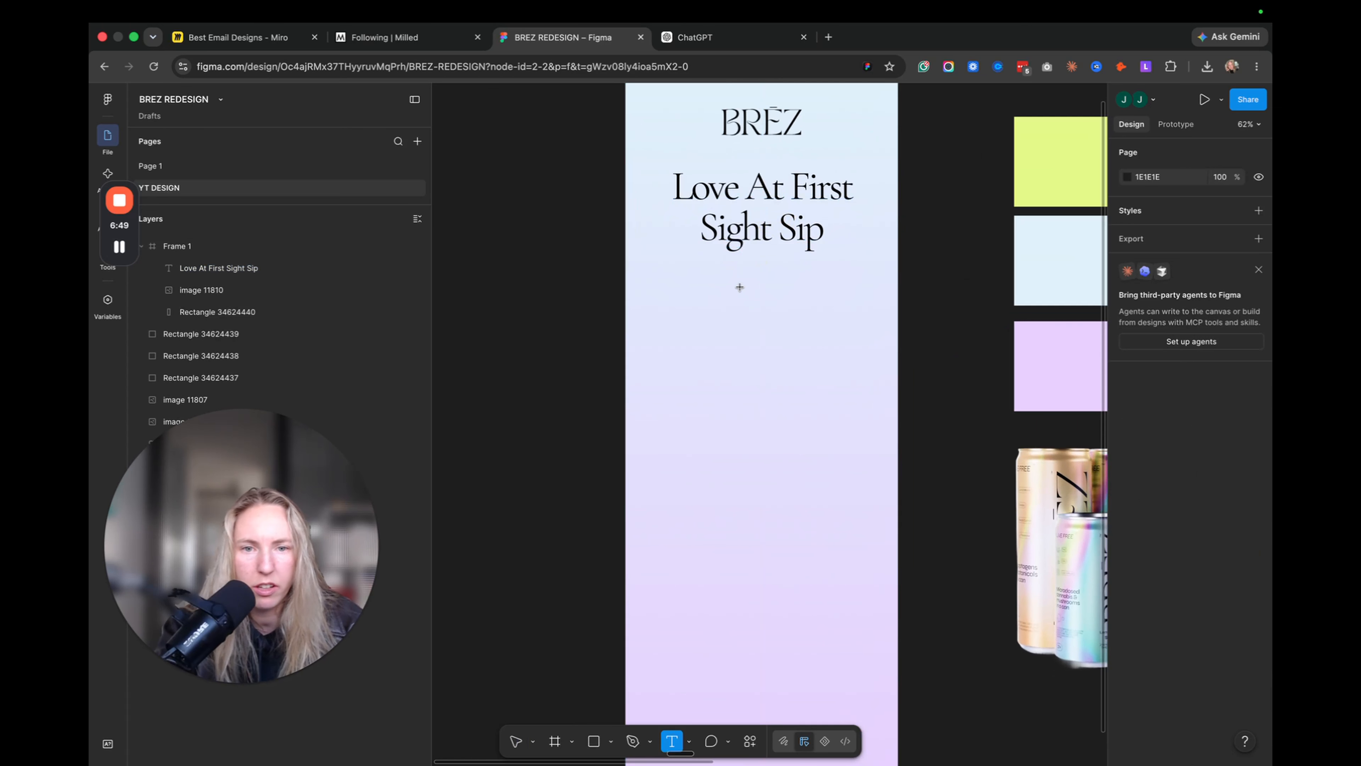
click(714, 275)
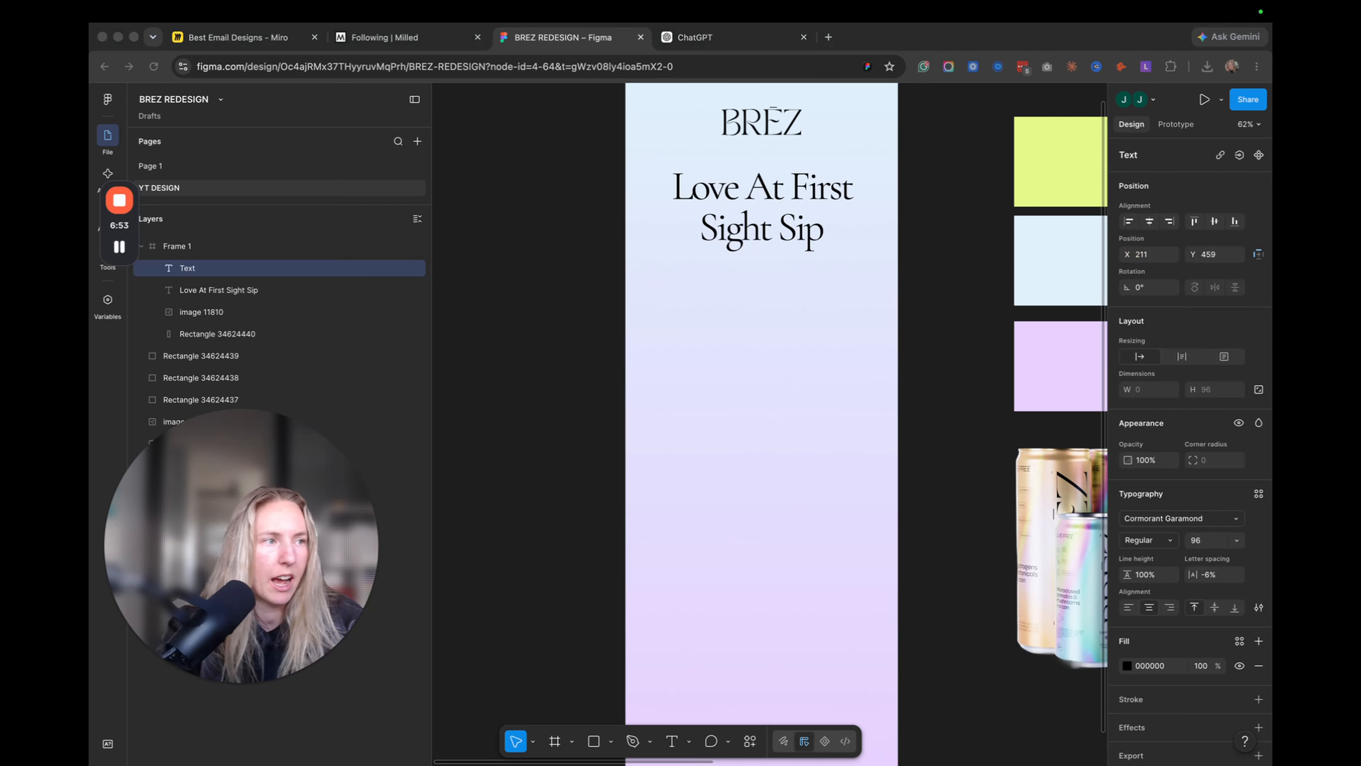
click(734, 279)
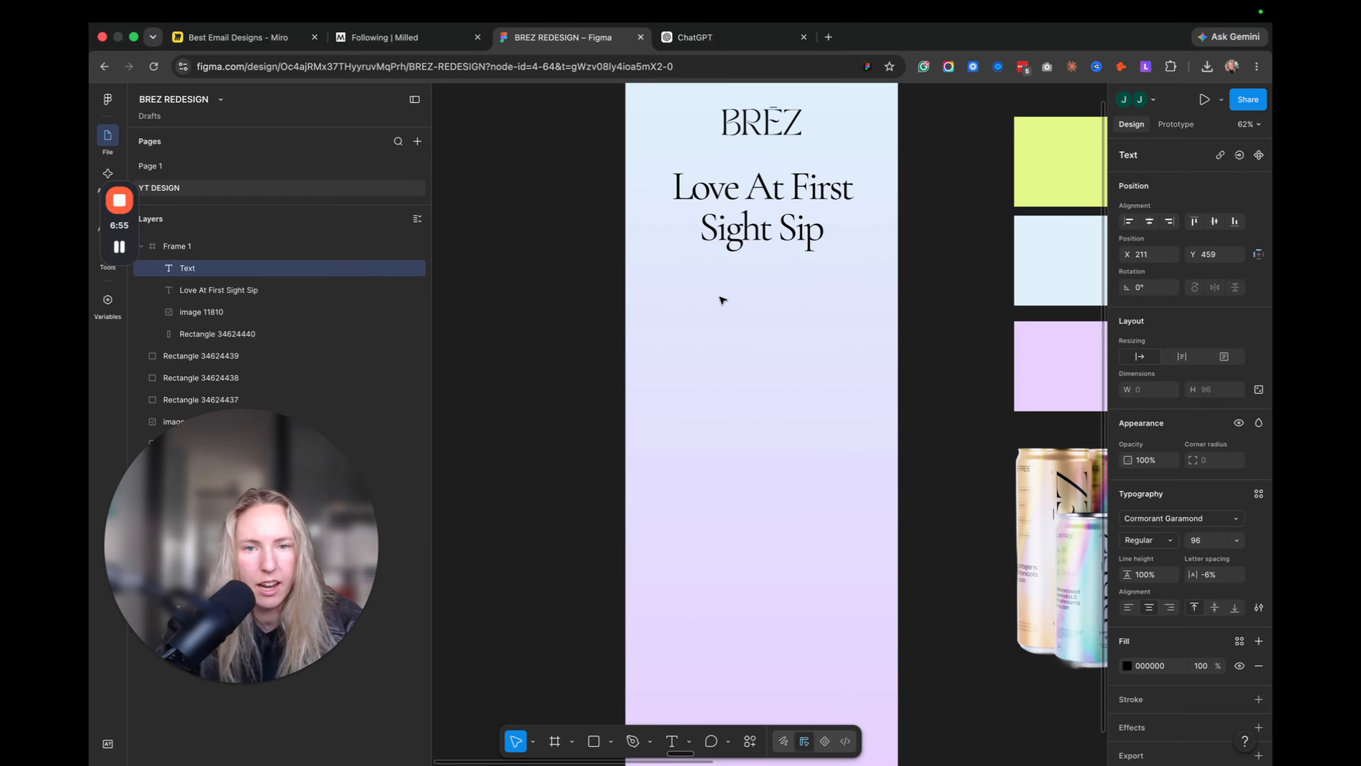
key(Escape)
- Add a text layer below the headline containing the copied paragraph that starts "Not every night needs to be big to be good."
key(t)
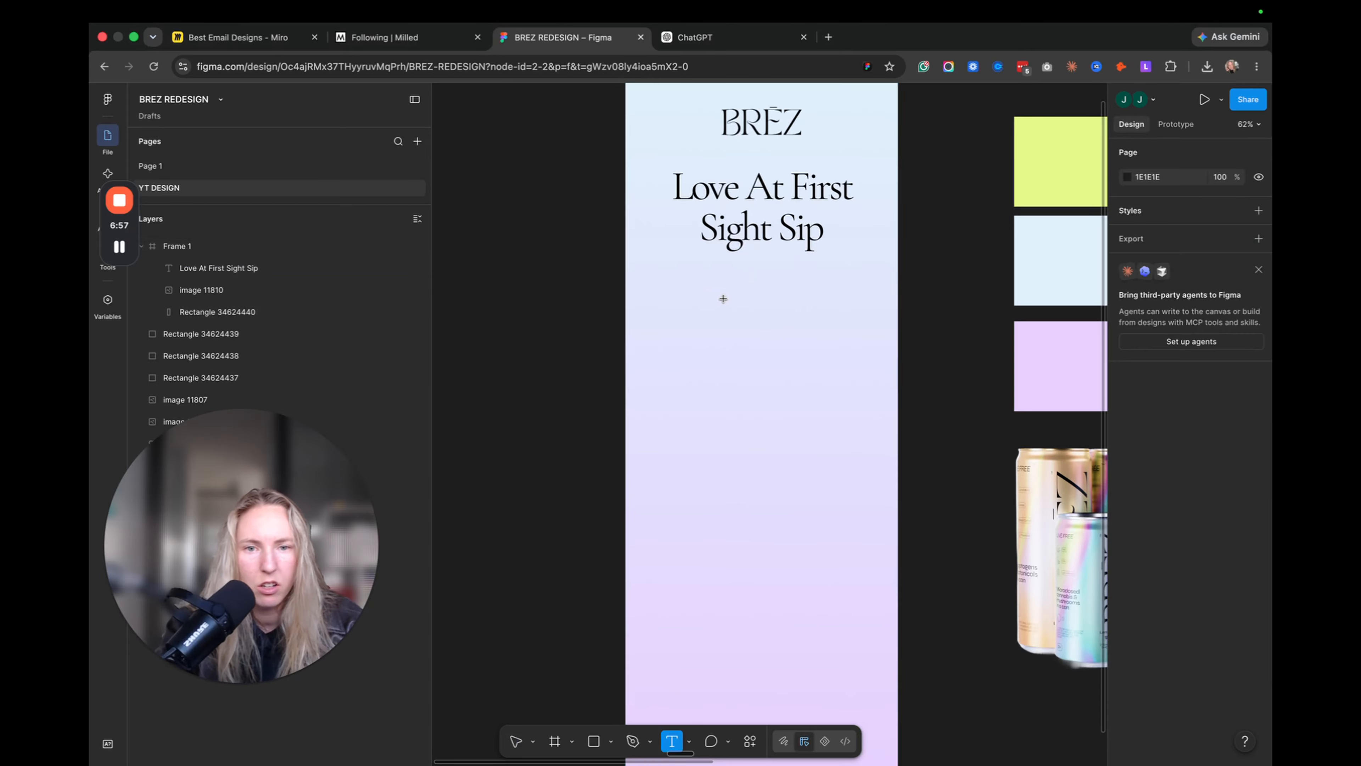
click(723, 299)
key(super+v)
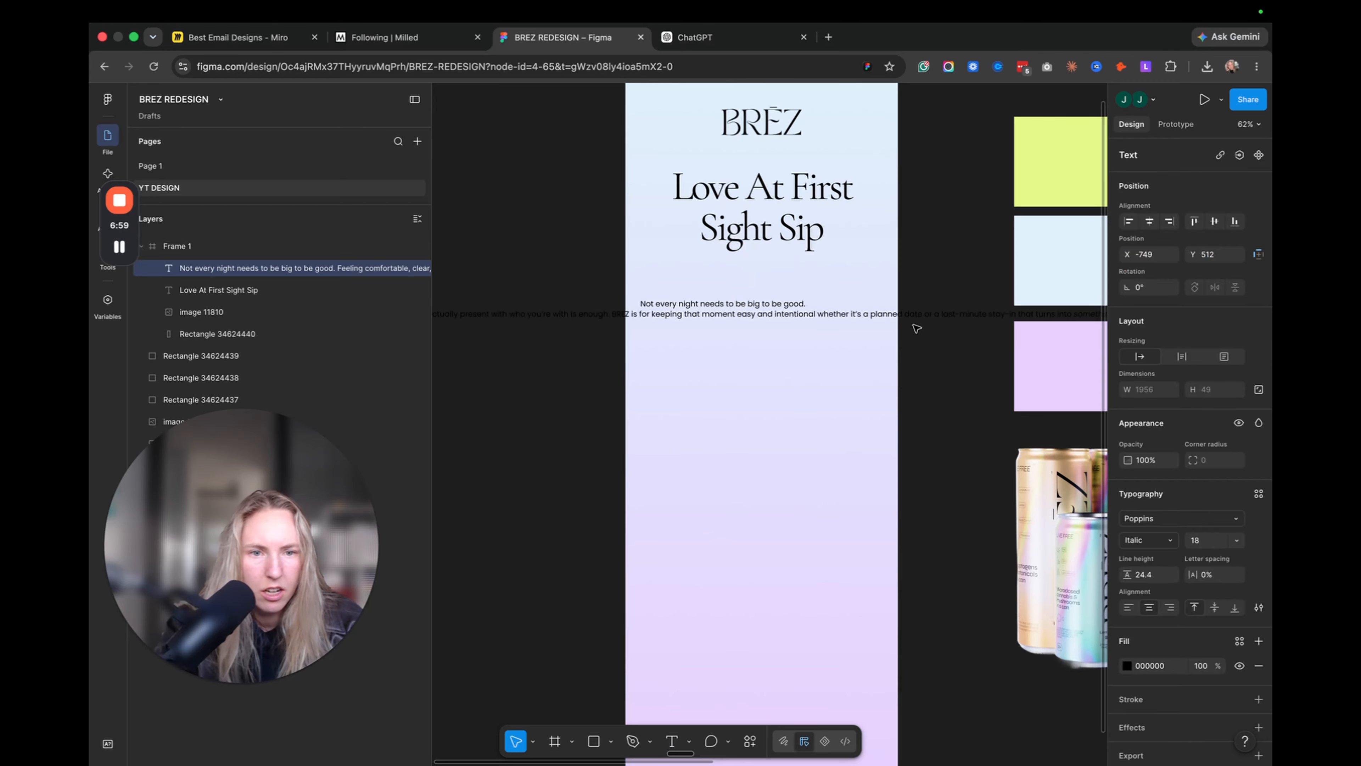
key(Escape)
scroll(938, 317, left, 10)
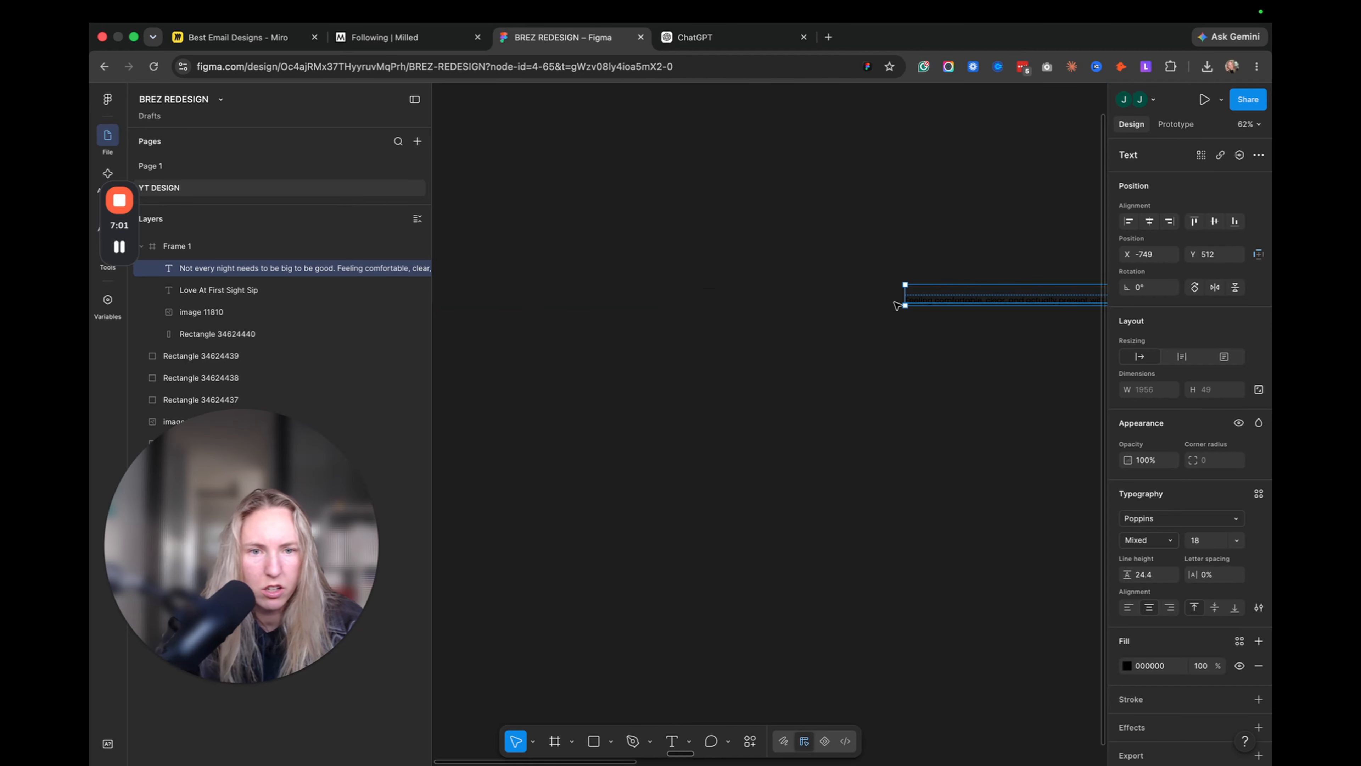
drag(904, 299, 1057, 296)
scroll(1018, 289, right, 3)
scroll(1015, 292, down, 5)
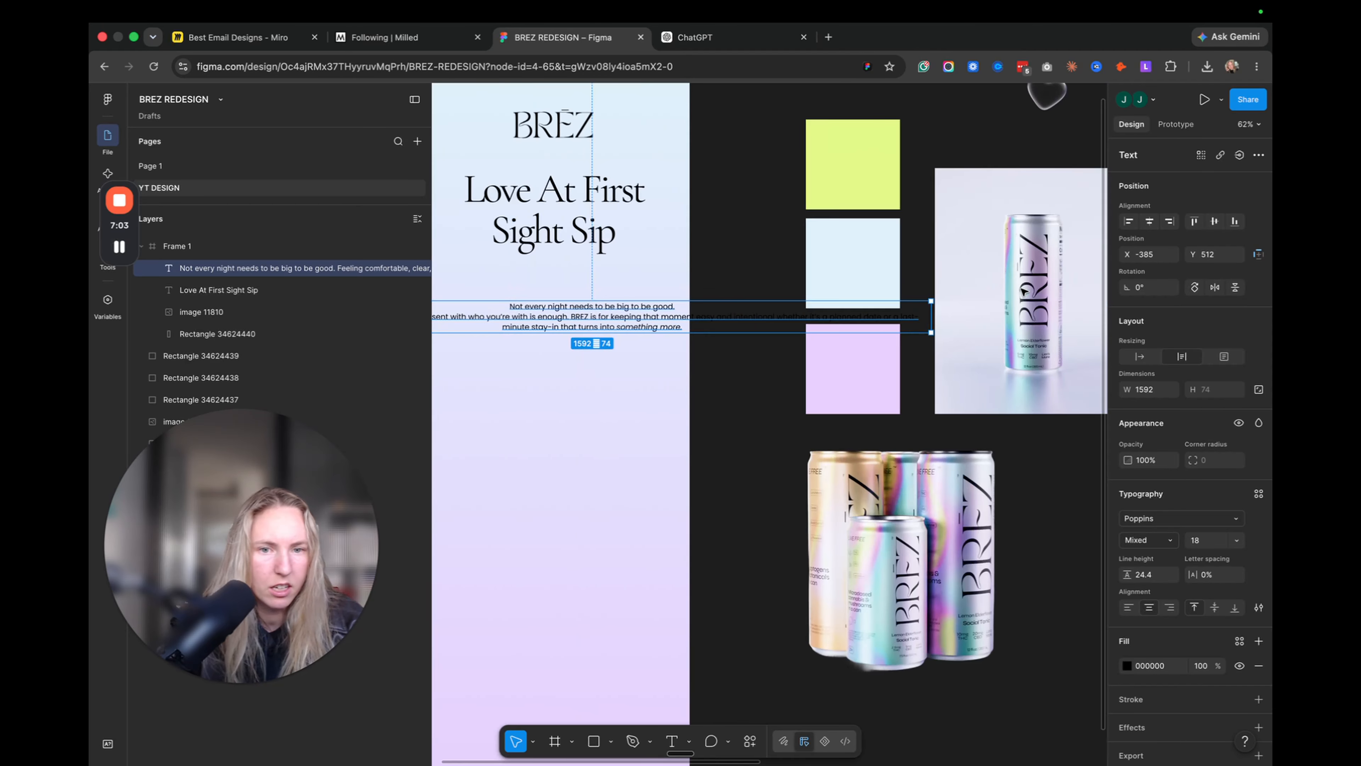
double_click(976, 304)
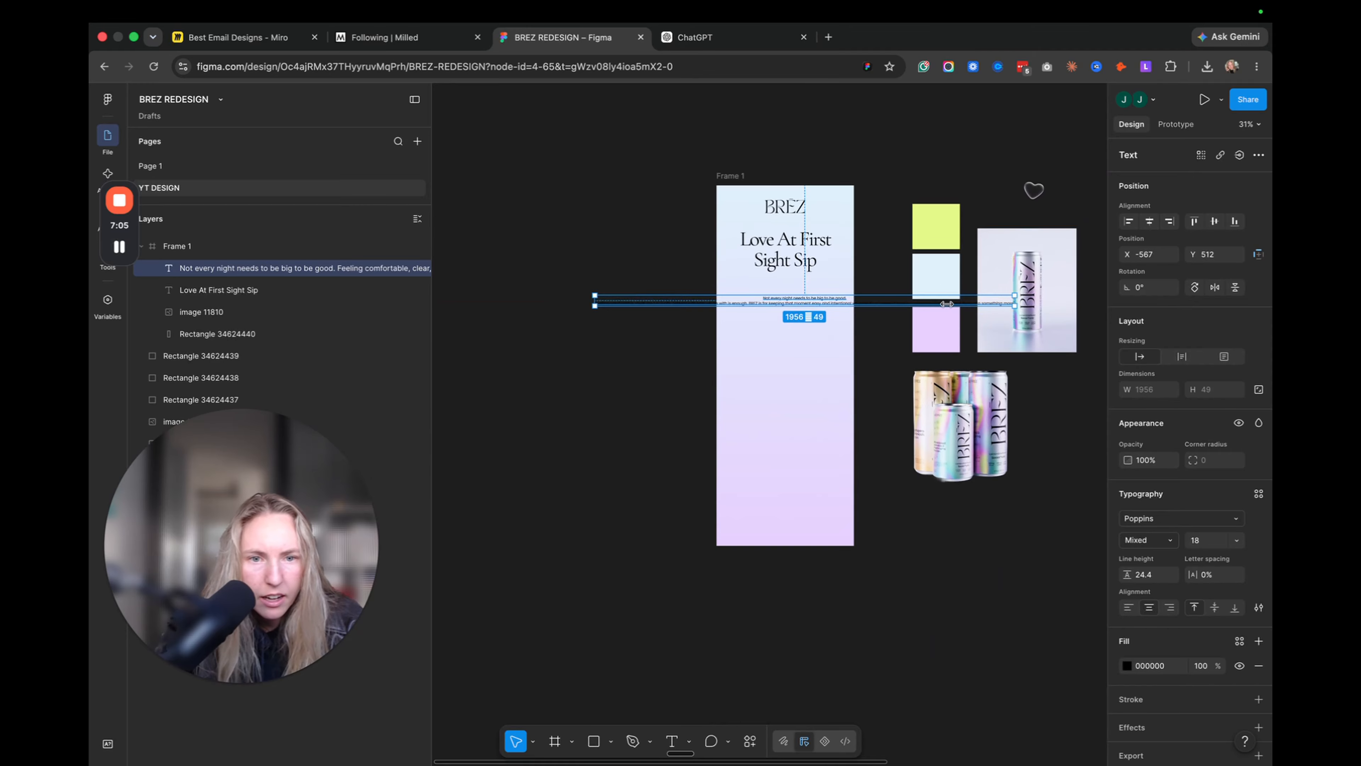
- Narrow the paragraph's text box to about 553 and centre it beneath the headline at about X 44, Y 434
drag(1015, 300, 768, 307)
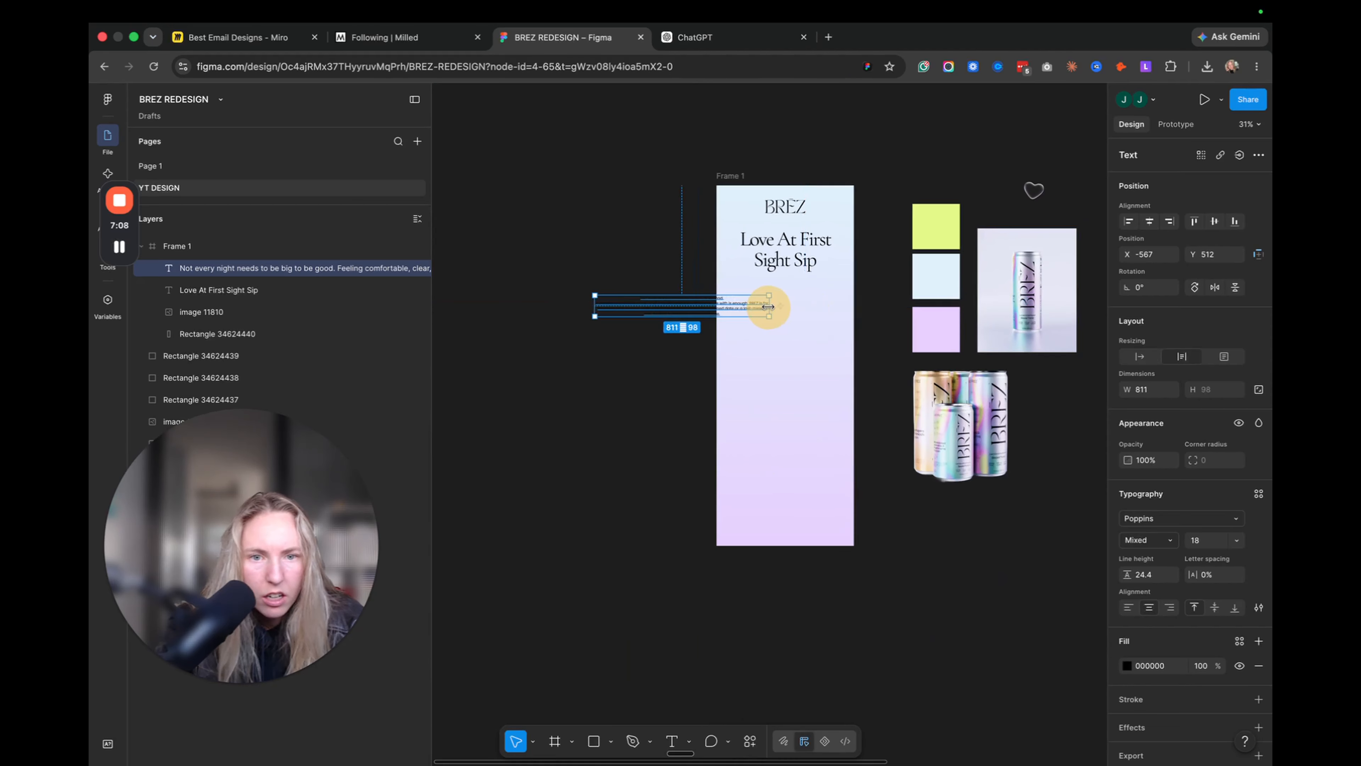
scroll(813, 304, up, 5)
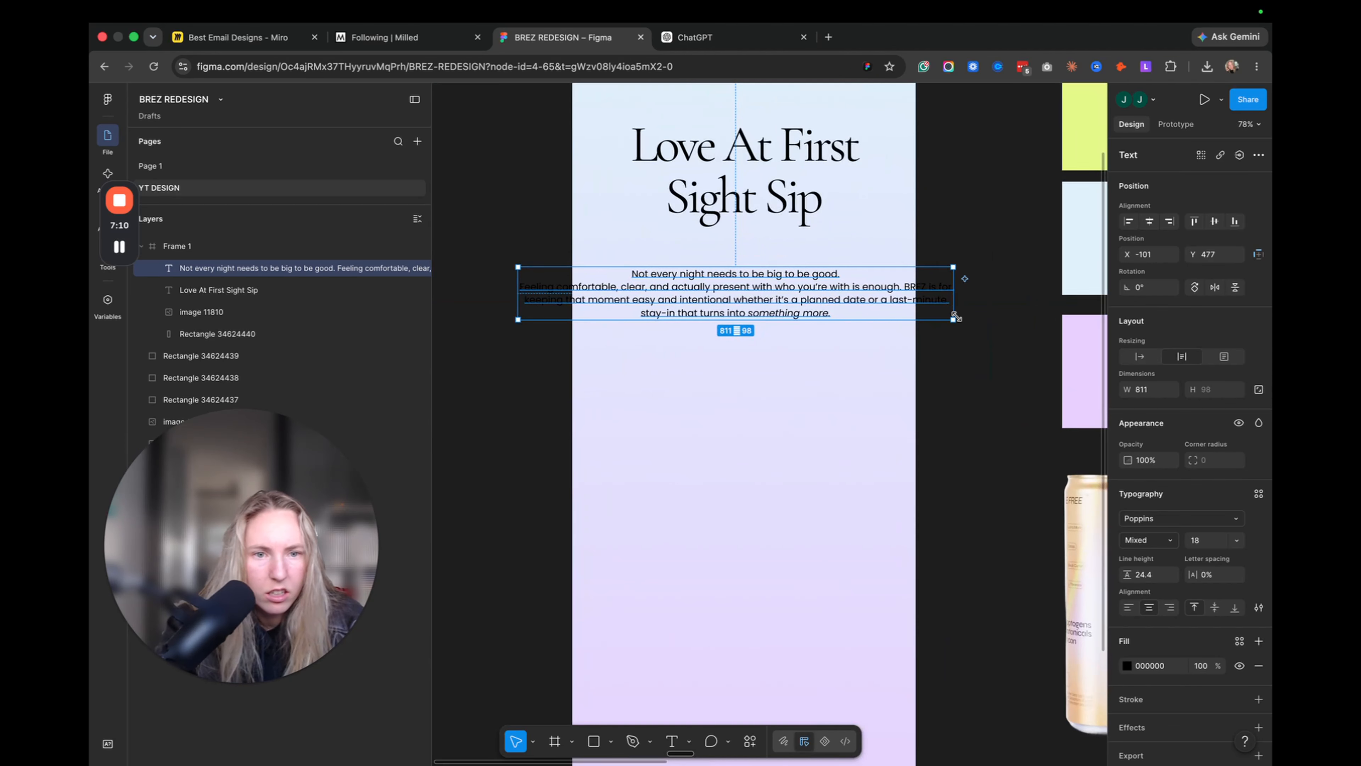
drag(933, 295, 814, 301)
drag(710, 283, 788, 260)
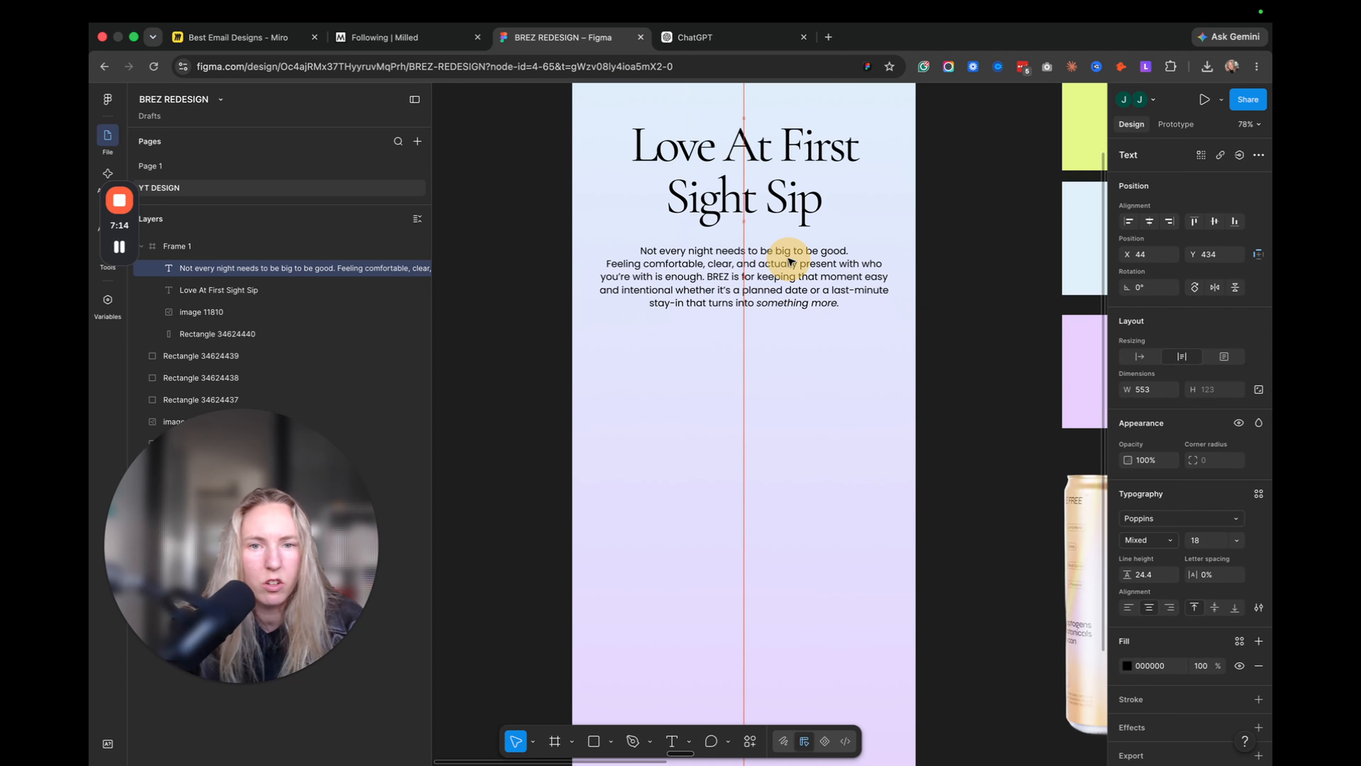
click(980, 251)
scroll(980, 275, up, 2)
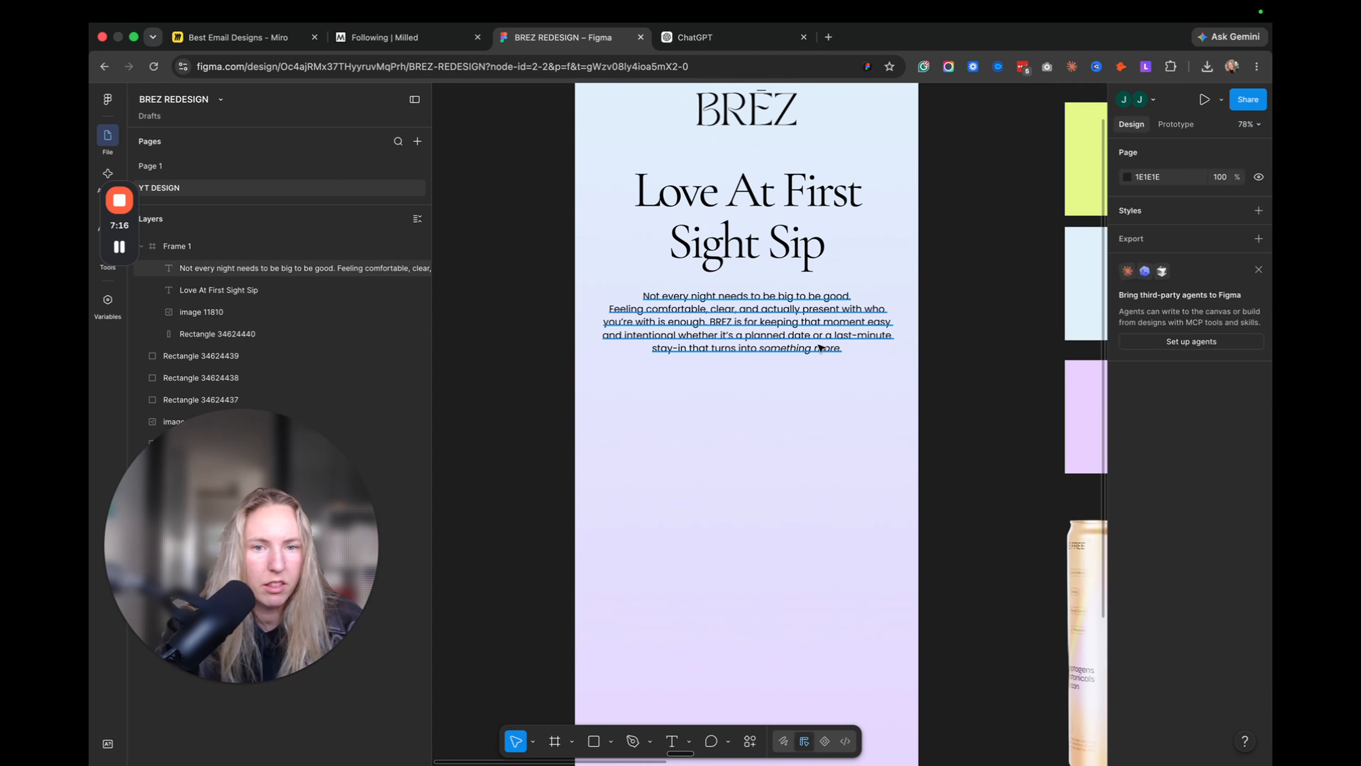
click(820, 342)
double_click(820, 342)
click(767, 339)
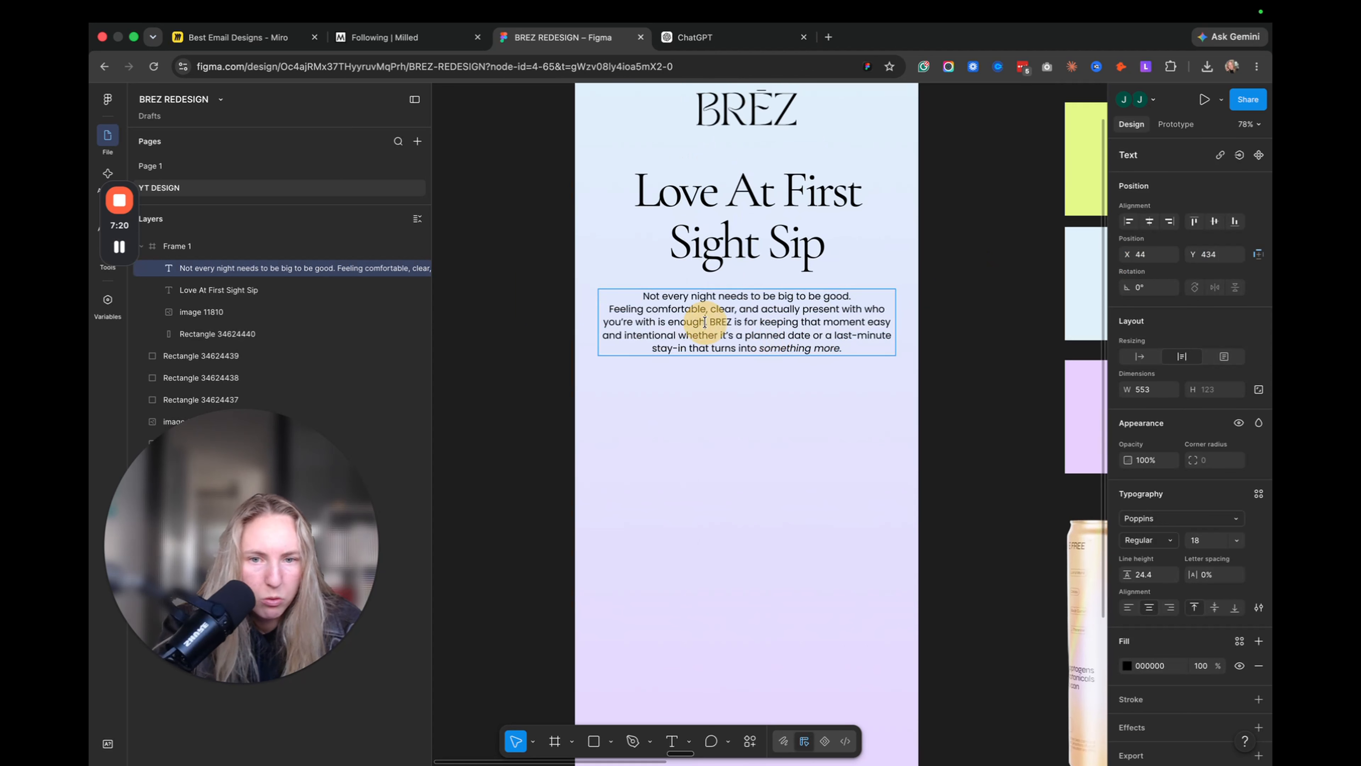
click(931, 351)
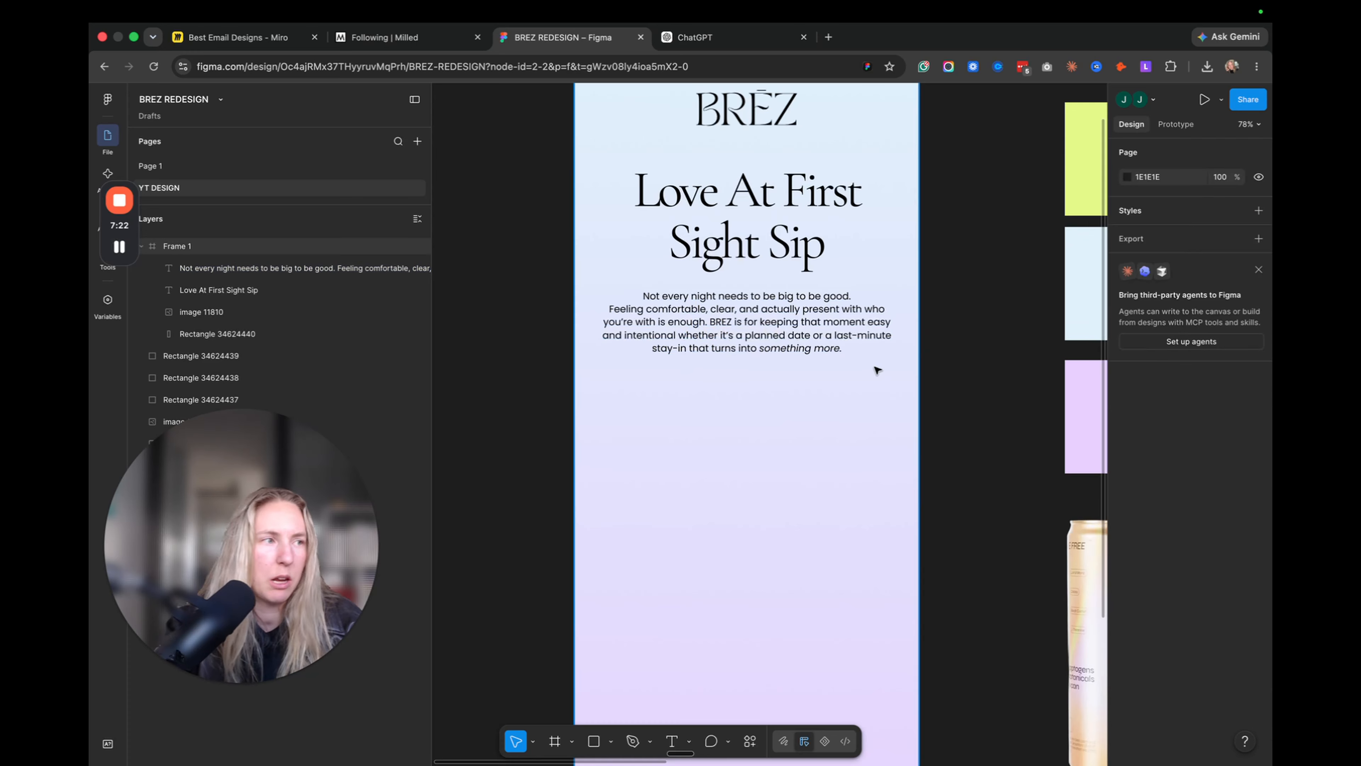
scroll(876, 371, down, 5)
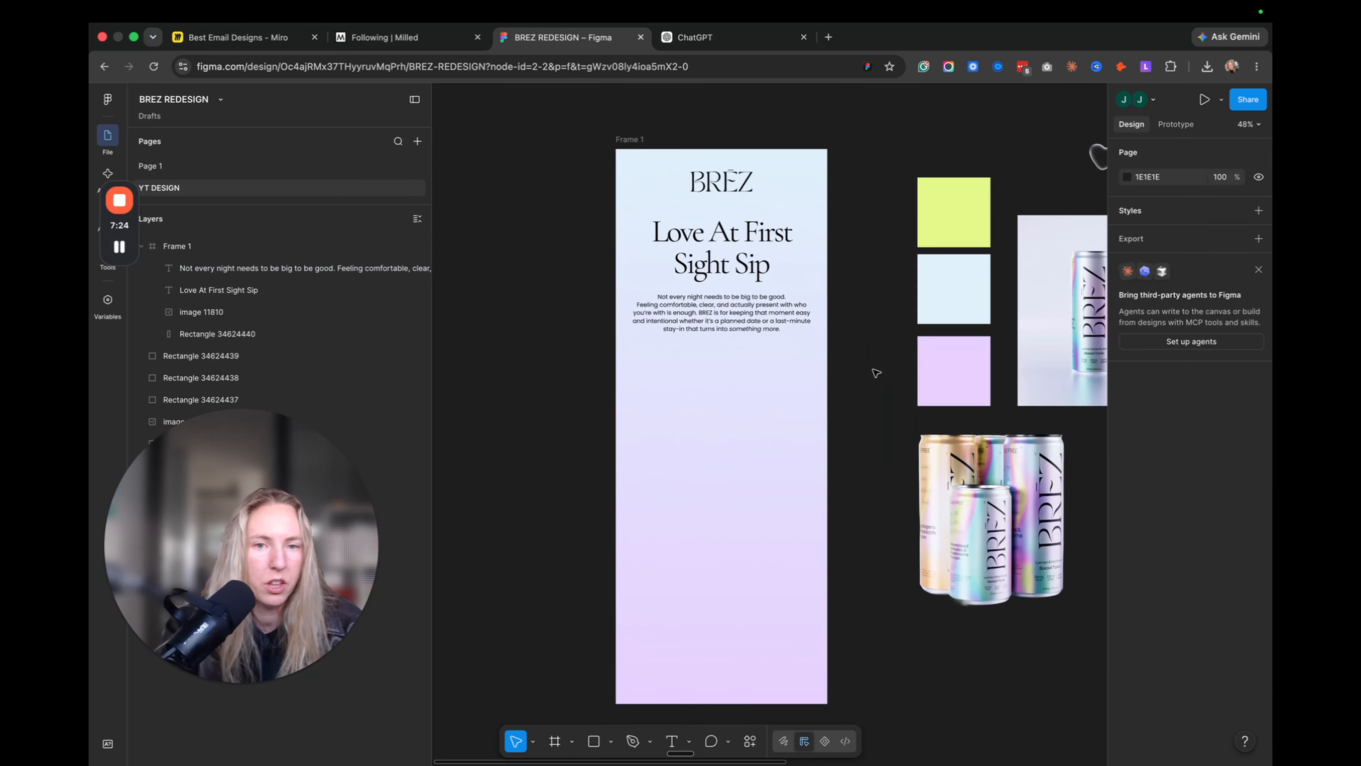
click(919, 370)
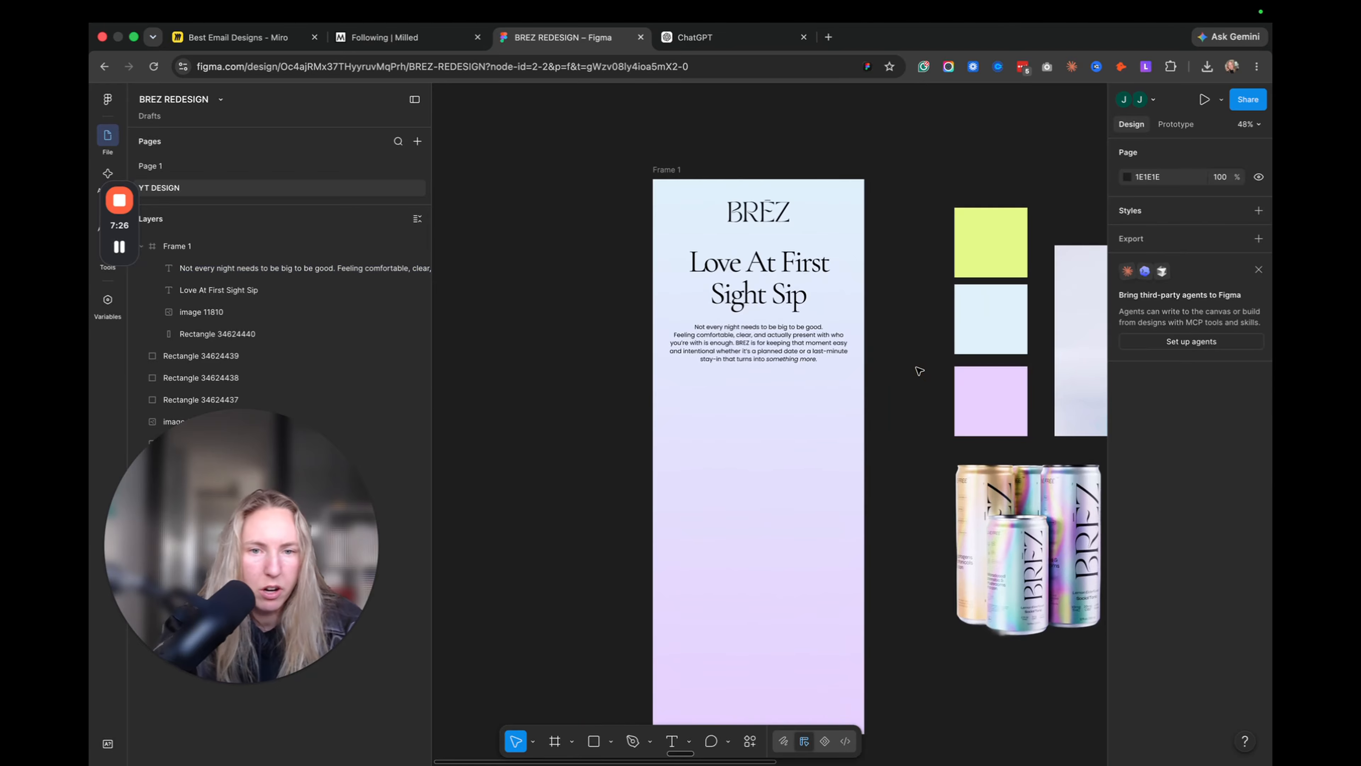
- Draw a button rectangle about 223 by 62 beneath the paragraph, at about X 191, Y 599
scroll(804, 343, up, 4)
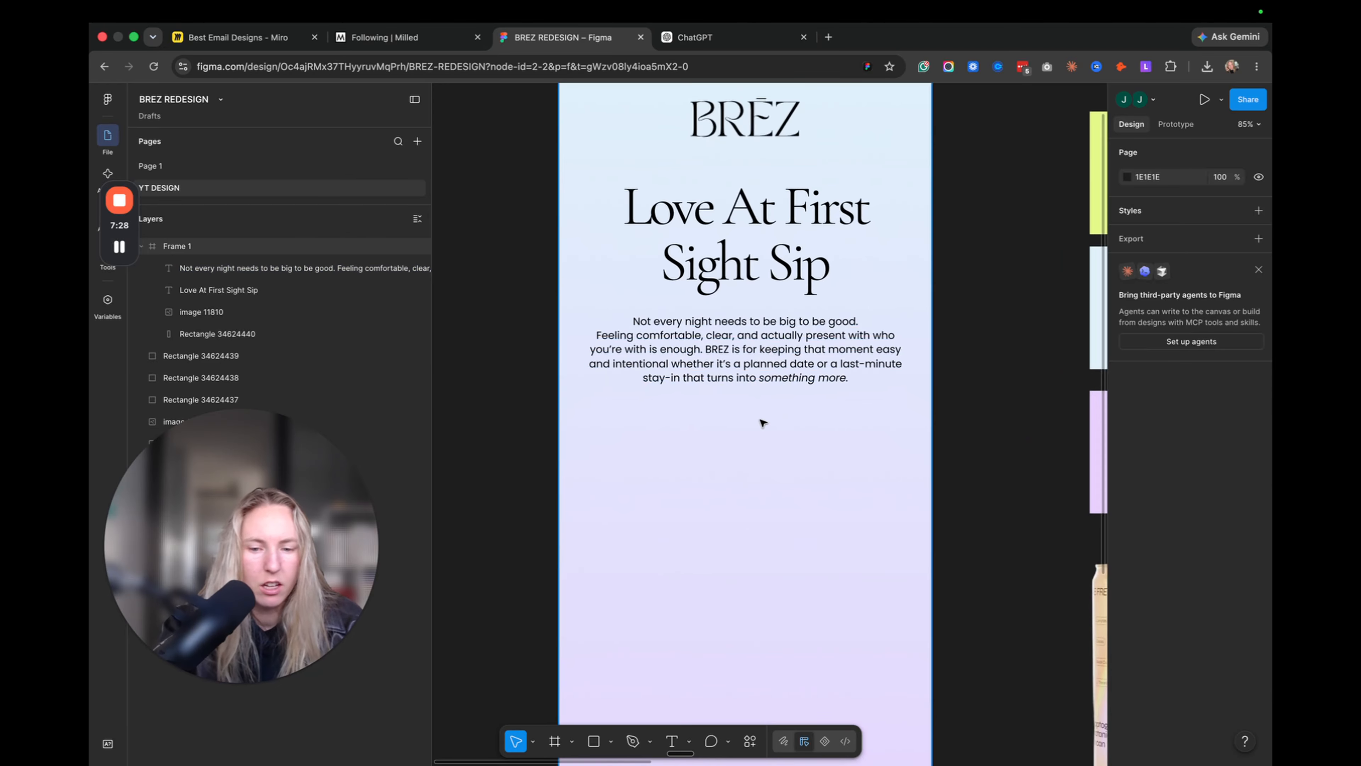
key(r)
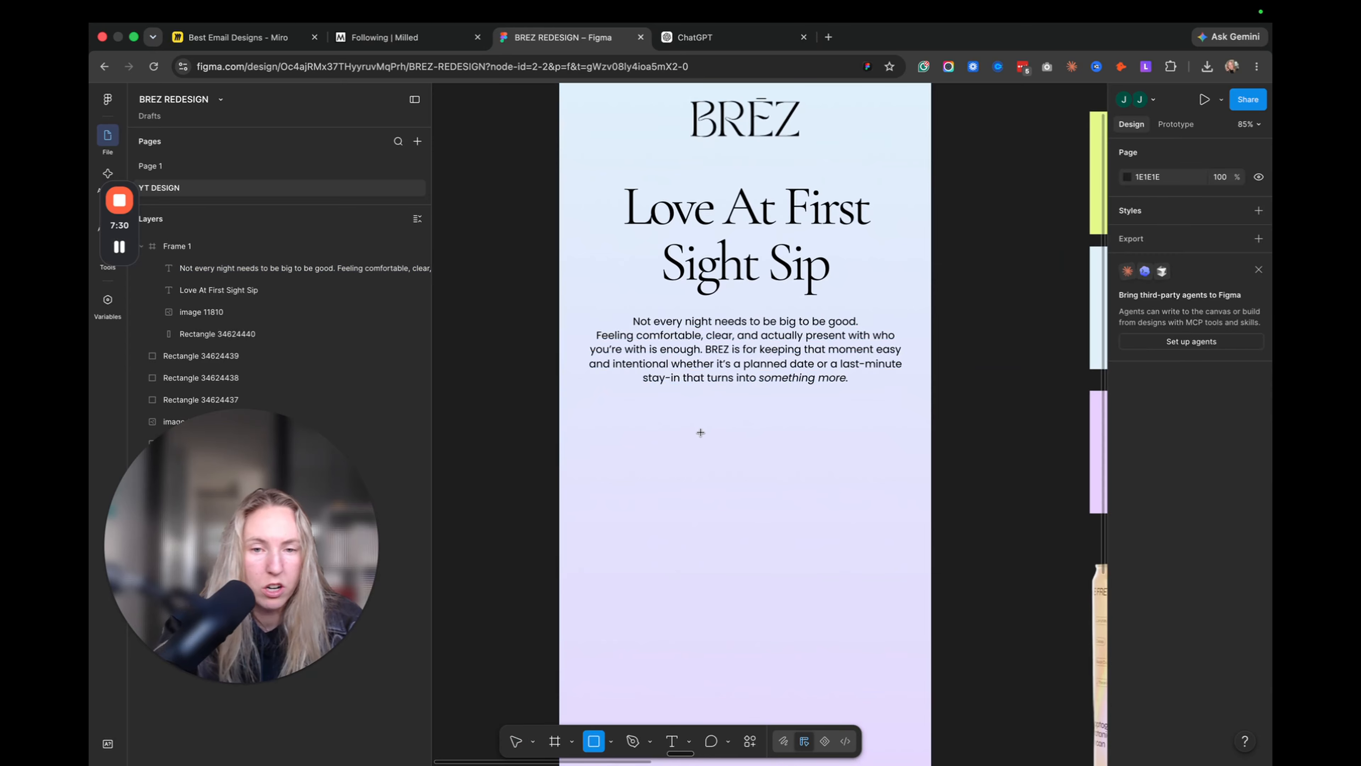
mouse_move(698, 438)
mouse_down()
mouse_move(829, 401)
mouse_move(757, 430)
mouse_up()
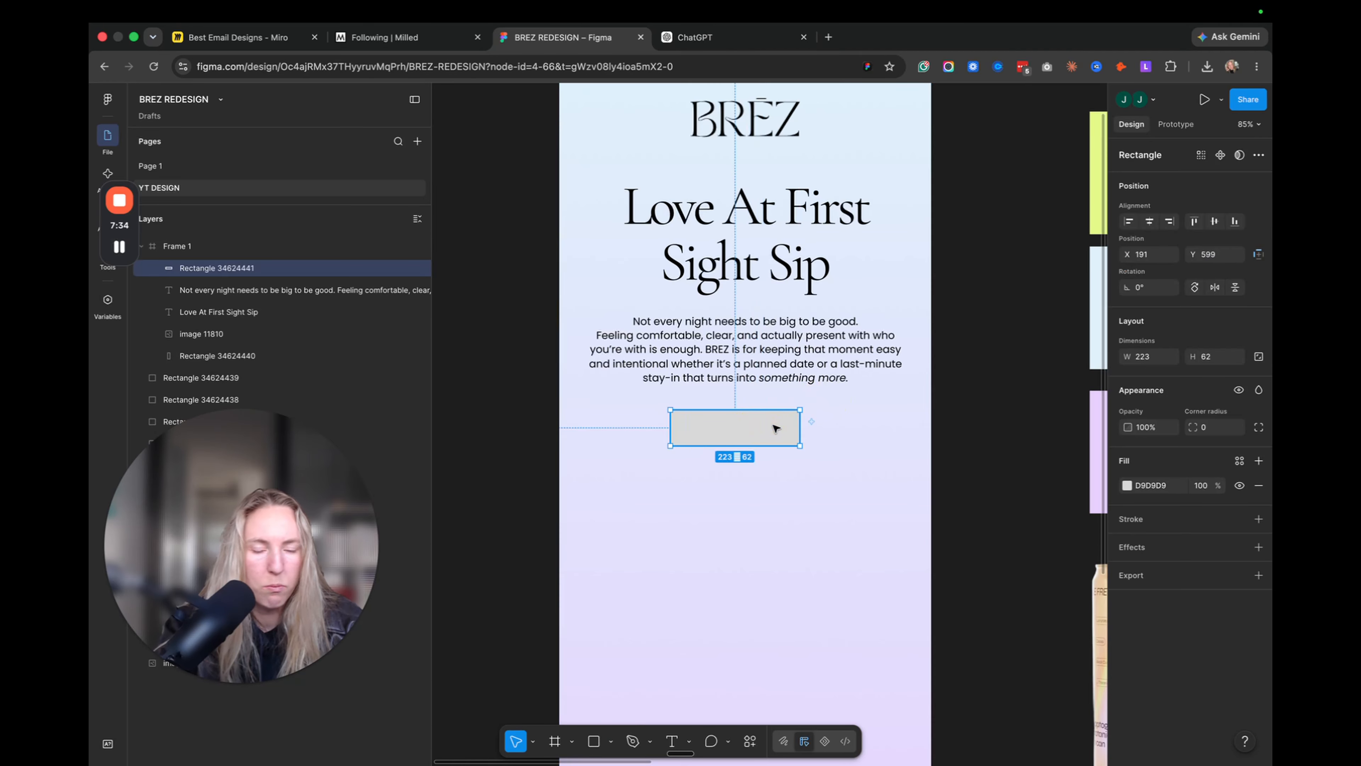
- Switch to the Miro board and delete the red marking around the "Shop bundles" button in the reference email
click(213, 37)
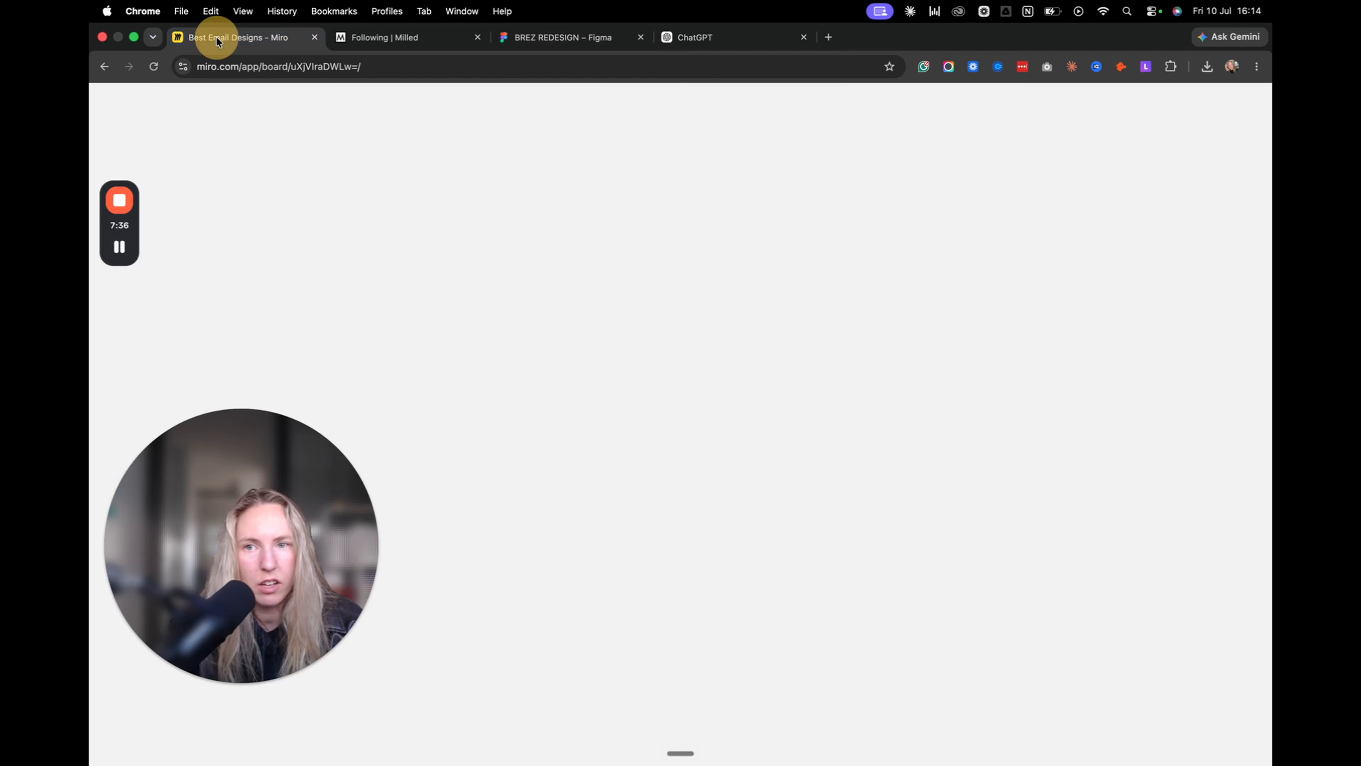
scroll(560, 309, up, 5)
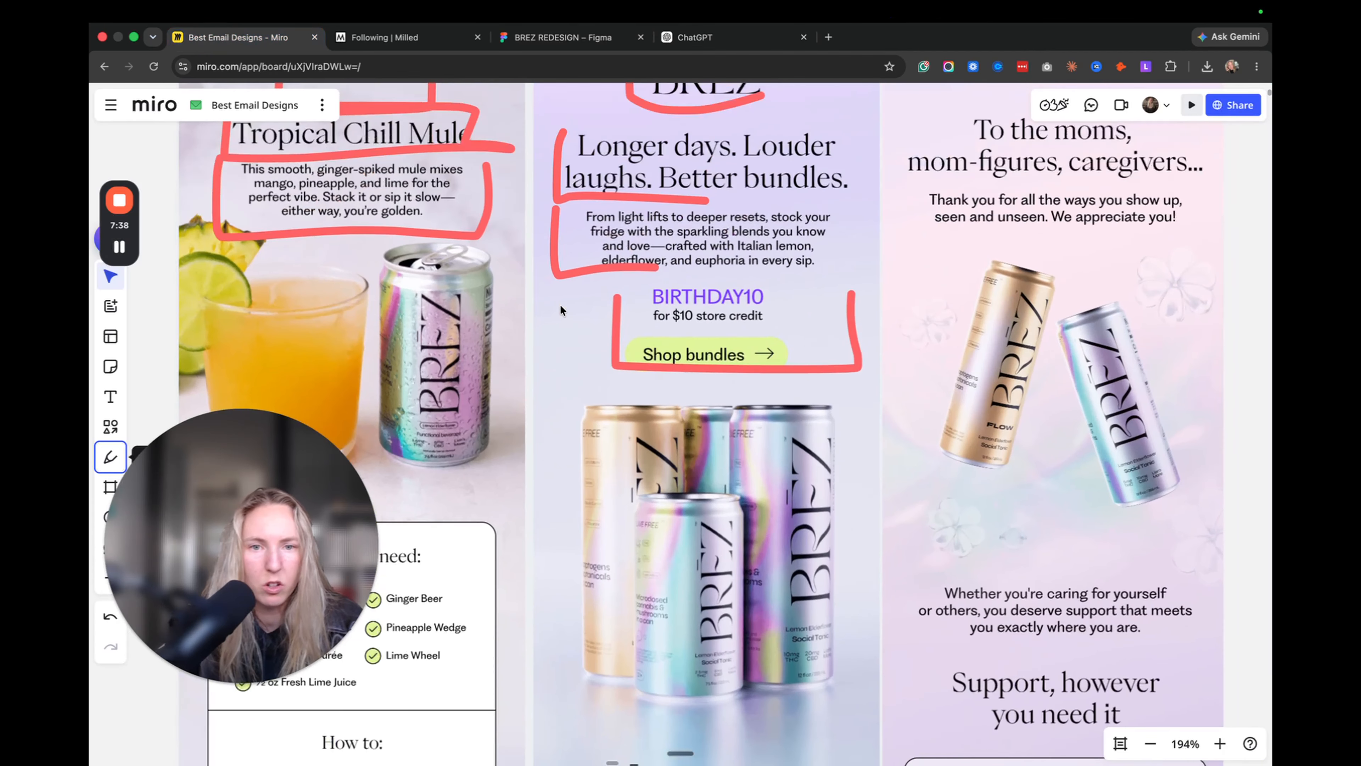
click(840, 370)
key(Delete)
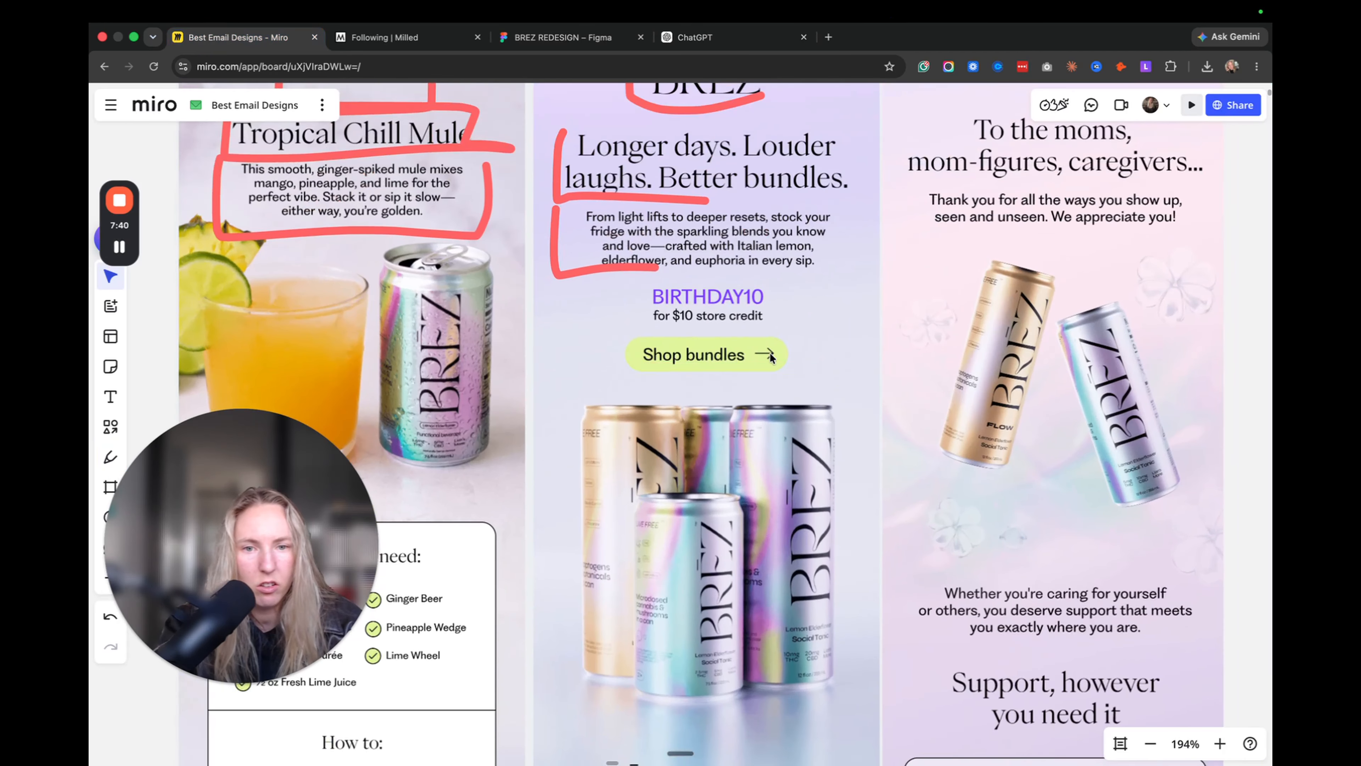
- Back in the Figma design, fill the button rectangle with the lime colour E3F98A sampled from the green swatch
click(563, 37)
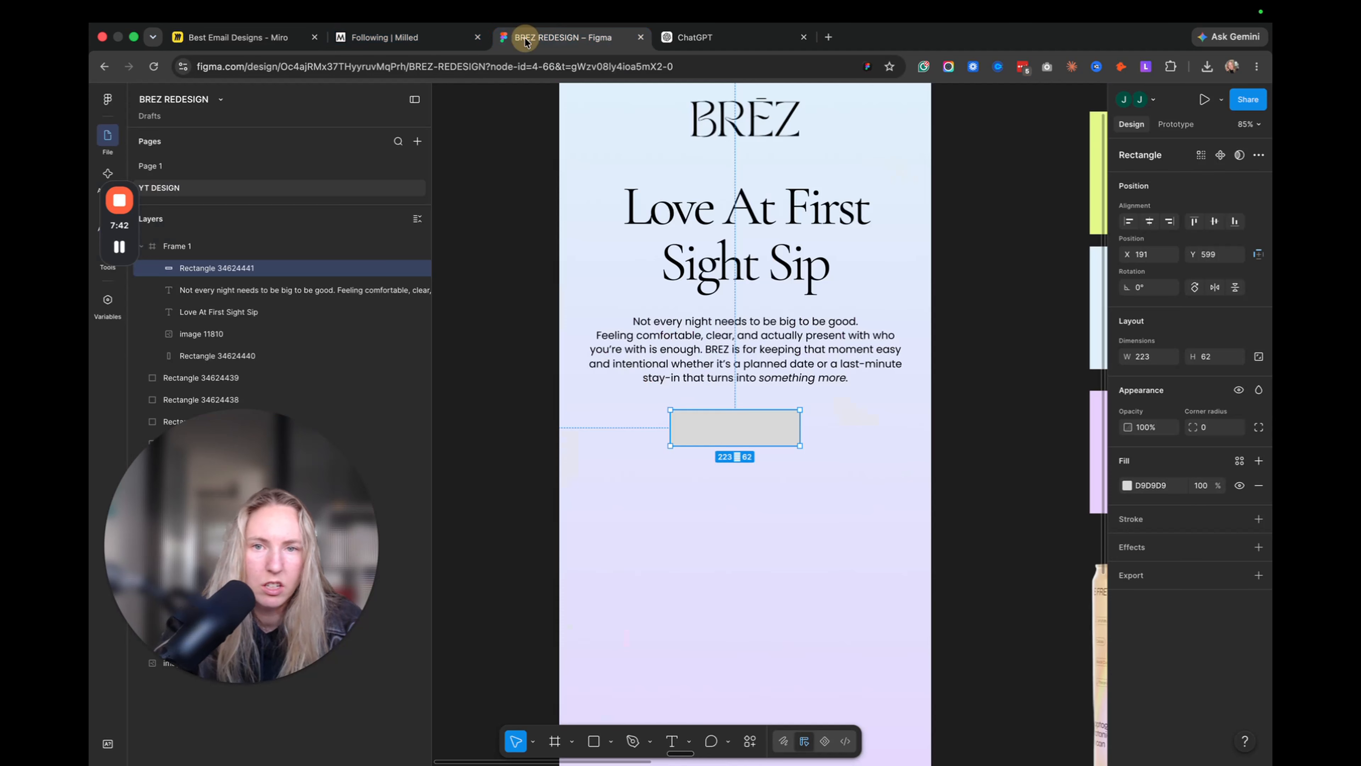
double_click(713, 426)
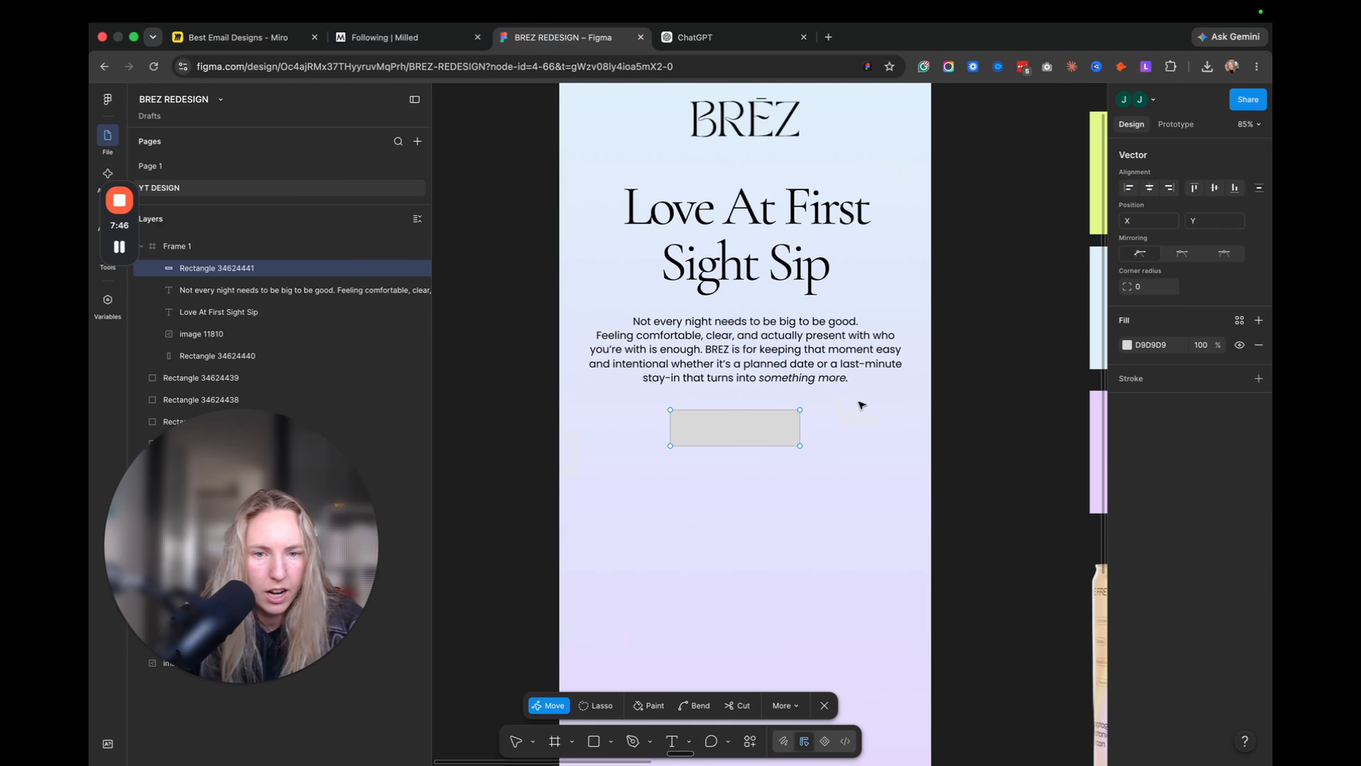
click(1126, 345)
scroll(975, 408, right, 5)
click(961, 564)
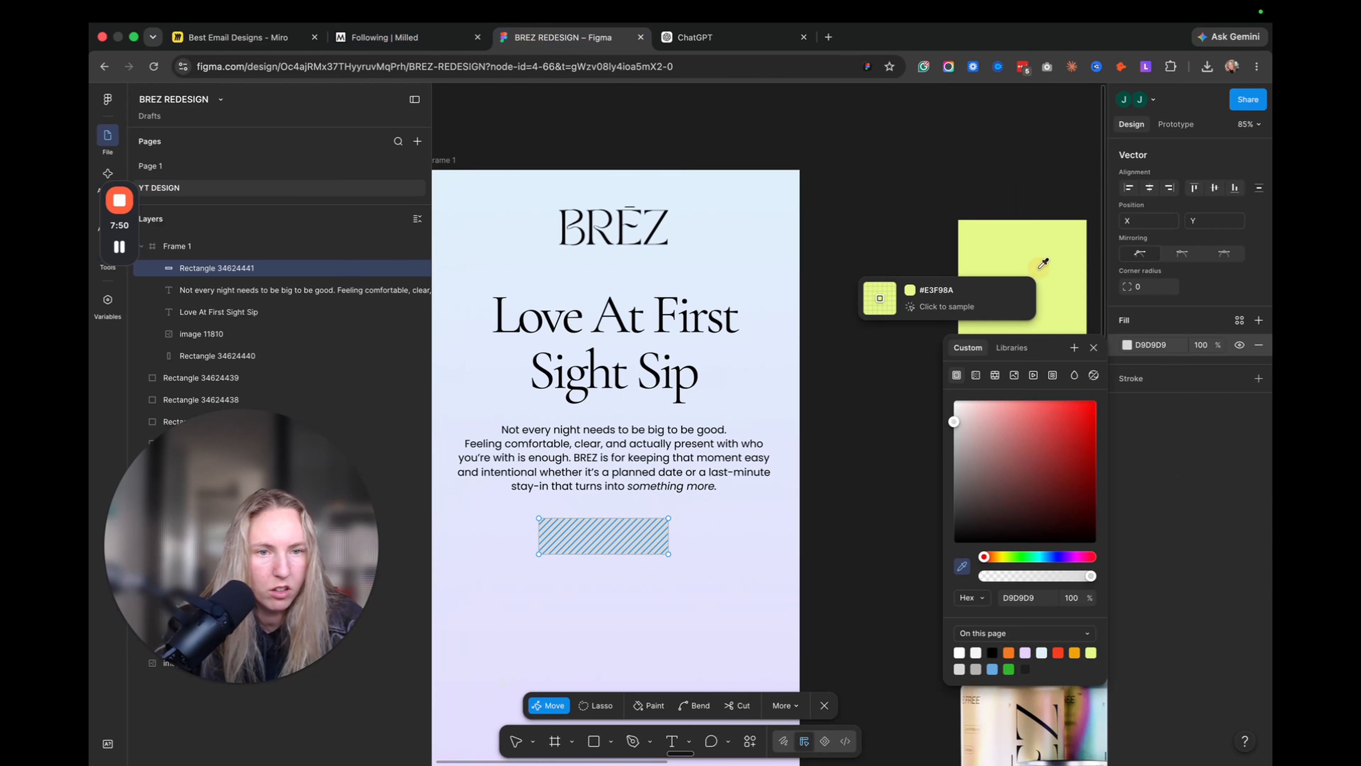
click(1020, 274)
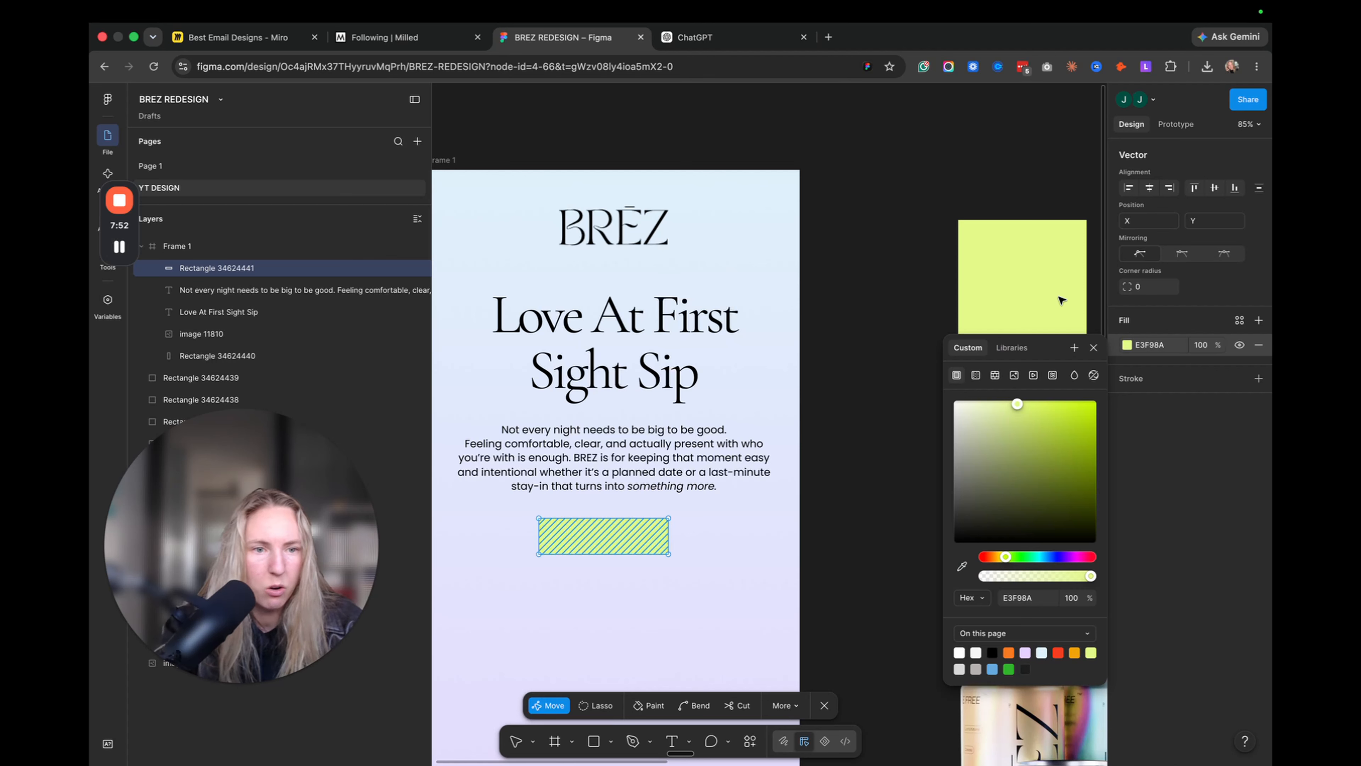
key(Escape)
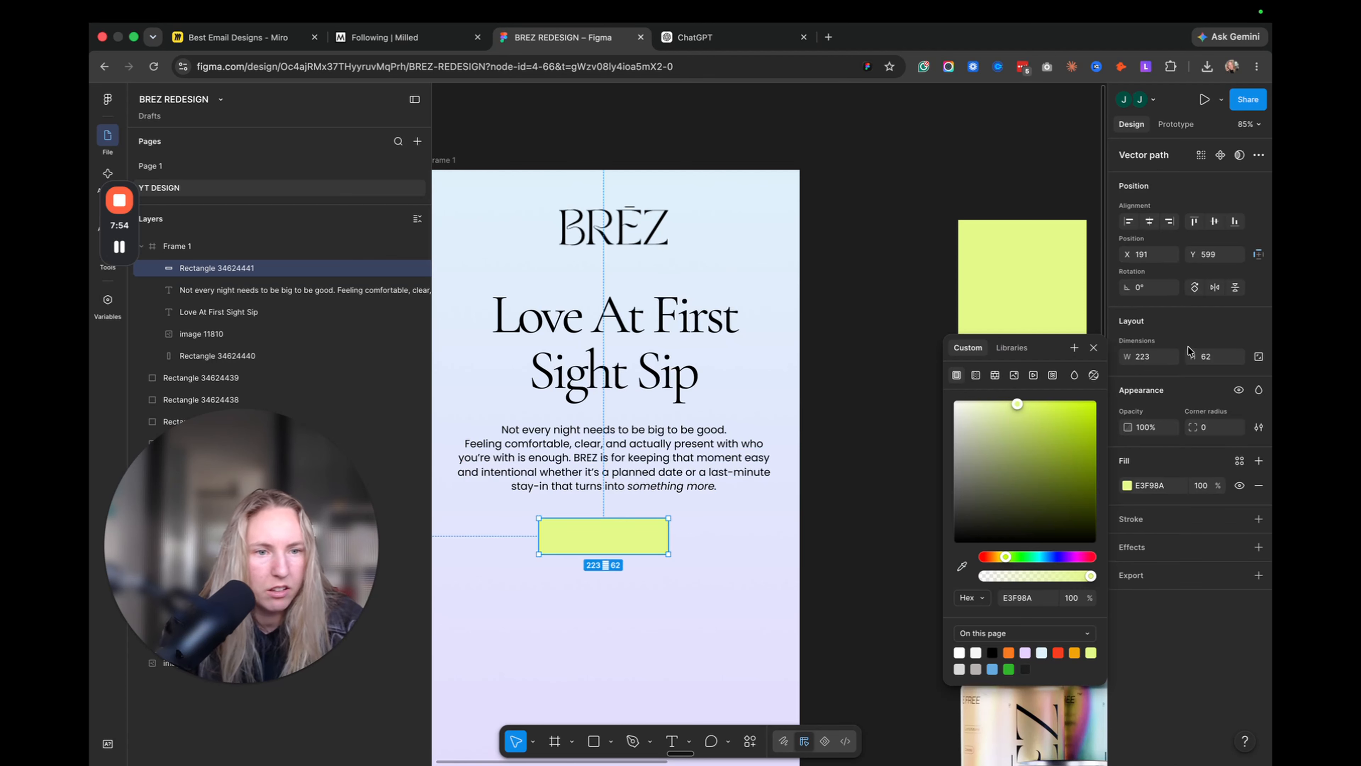
- Set the button rectangle's corner radius to 20
click(1215, 428)
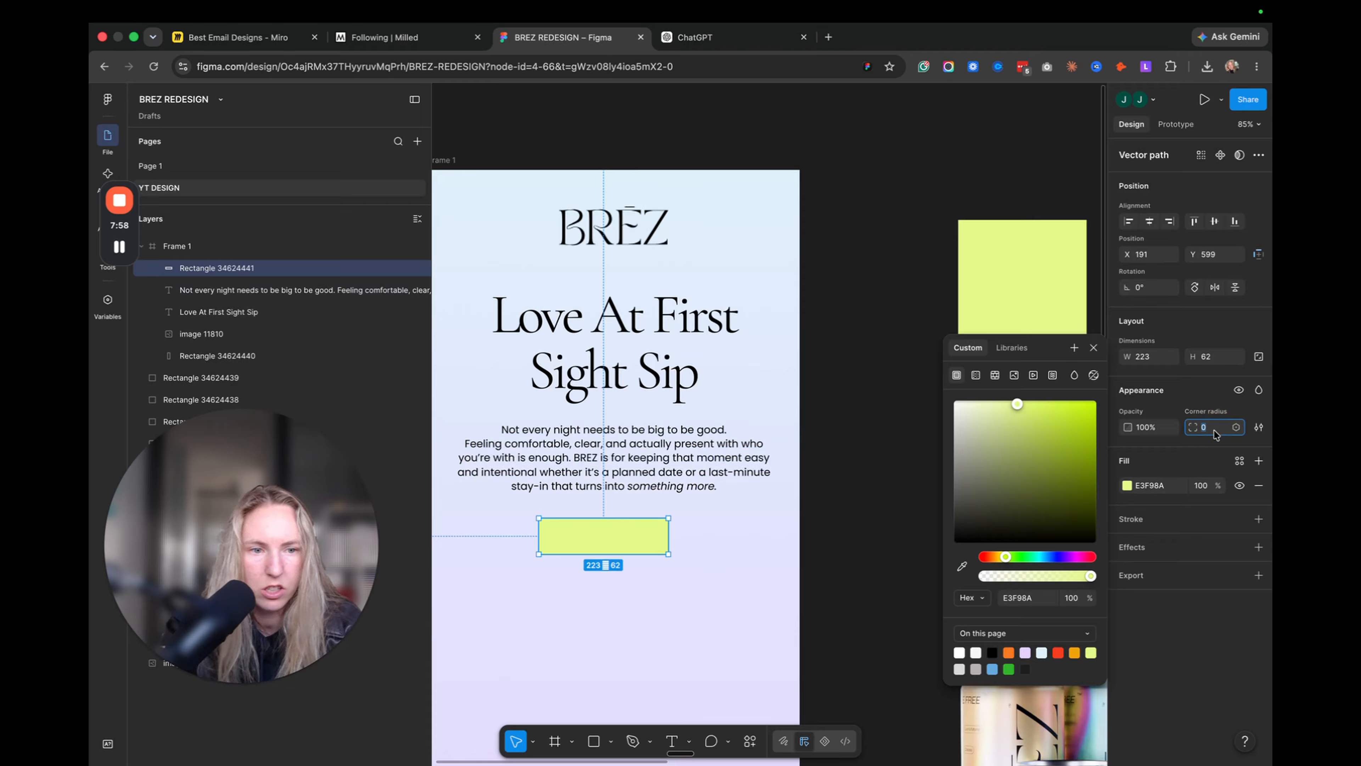
text(20)
key(Return)
click(906, 468)
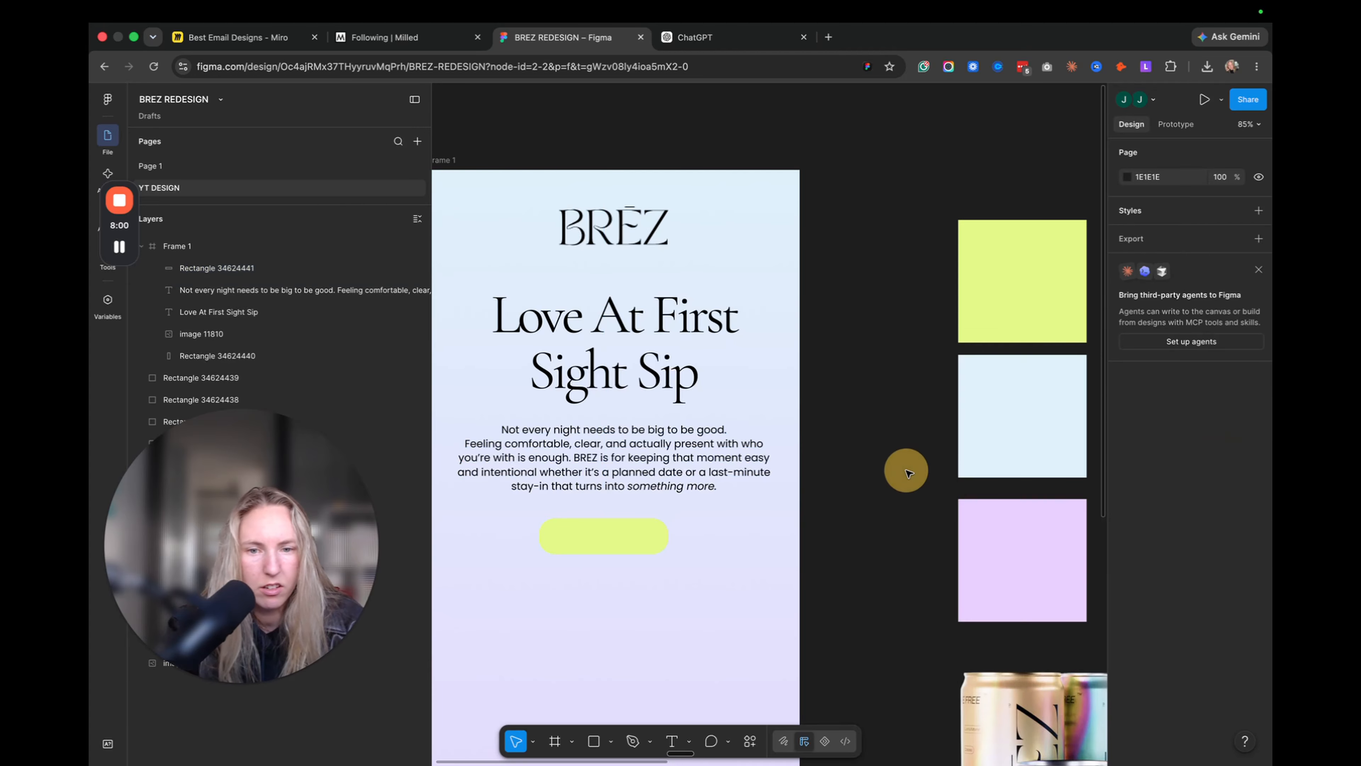
- Widen the lime button rectangle and centre it beneath the paragraph
scroll(666, 521, left, 3)
scroll(666, 521, down, 3)
click(723, 474)
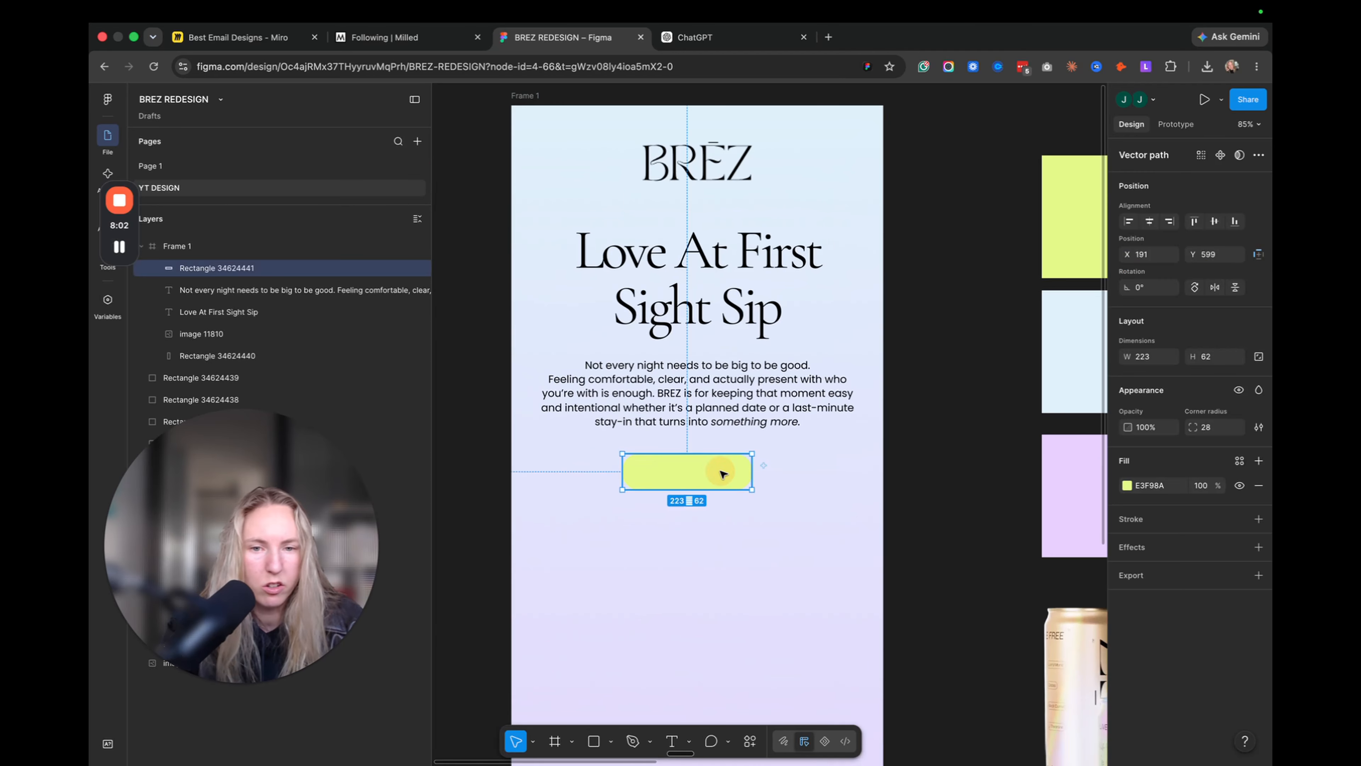
click(911, 471)
click(697, 476)
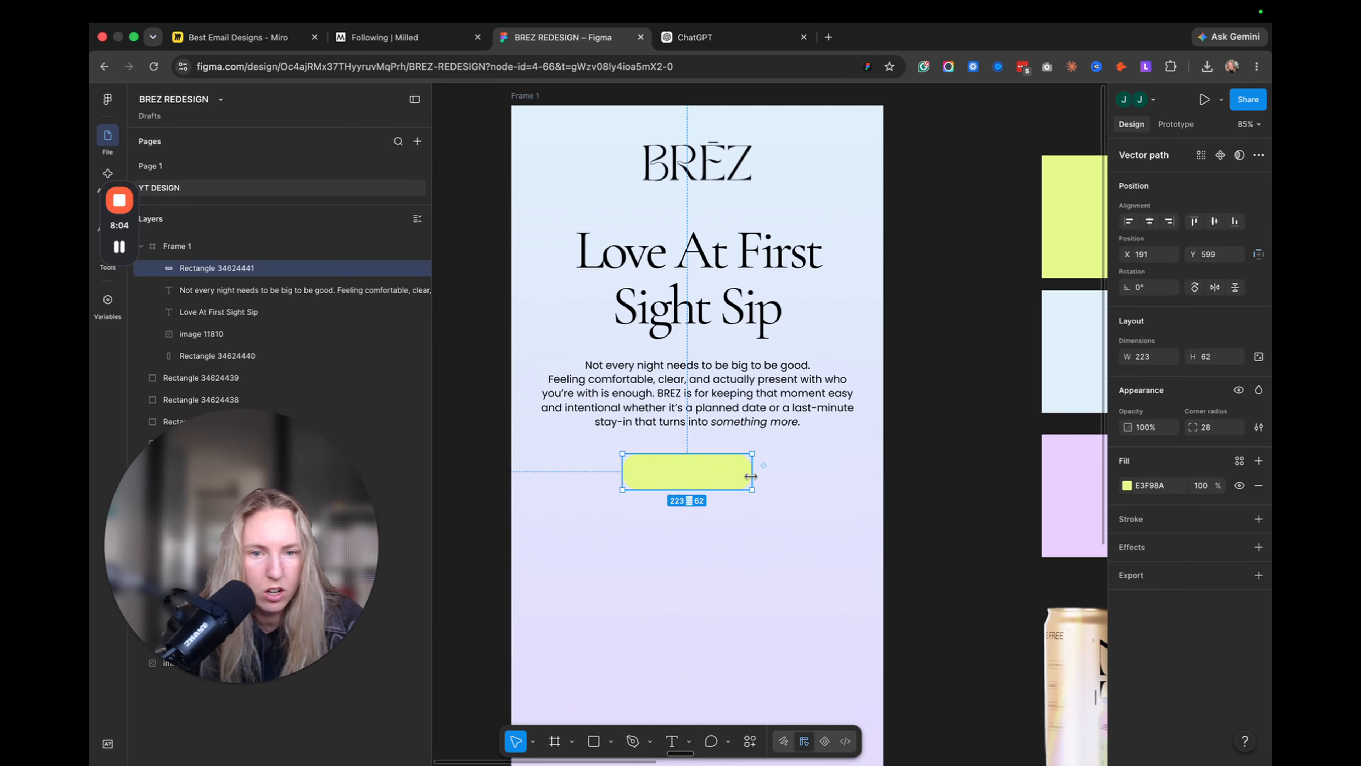
drag(753, 473, 781, 473)
drag(721, 475, 717, 476)
- Add the text label "Shop Now" on the lime button
key(t)
click(649, 476)
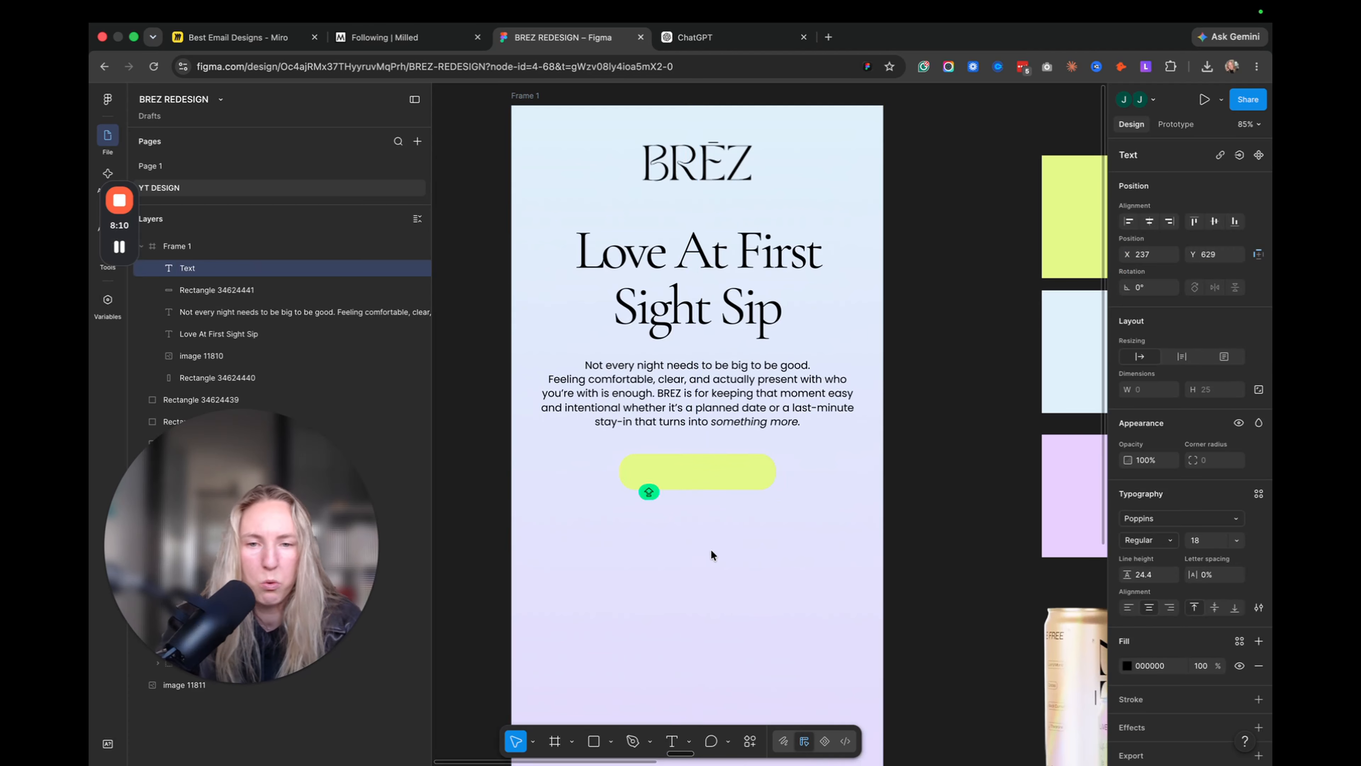
text(Shop Now)
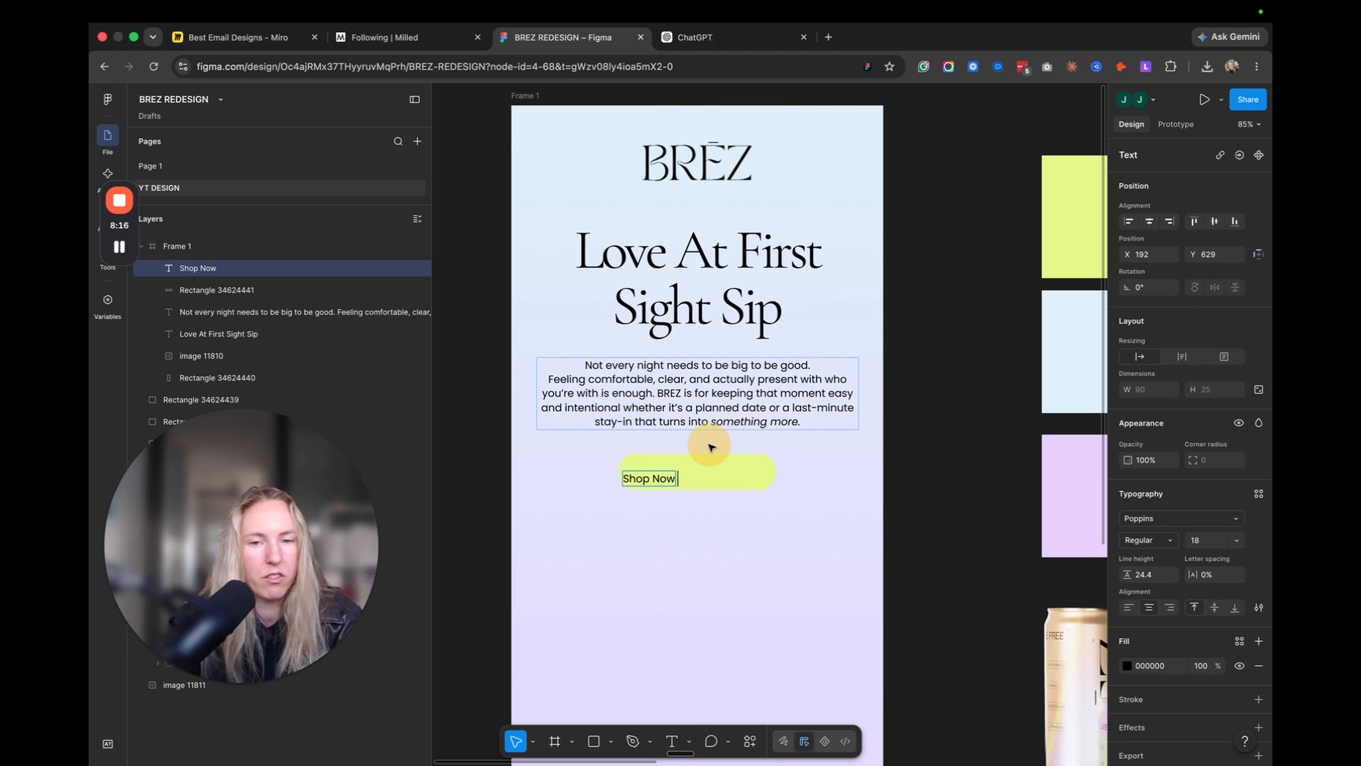
click(713, 461)
- Paste the copied arrow icon at the button's right end and move the "Shop Now" label to X 216, Y 619
key(super+v)
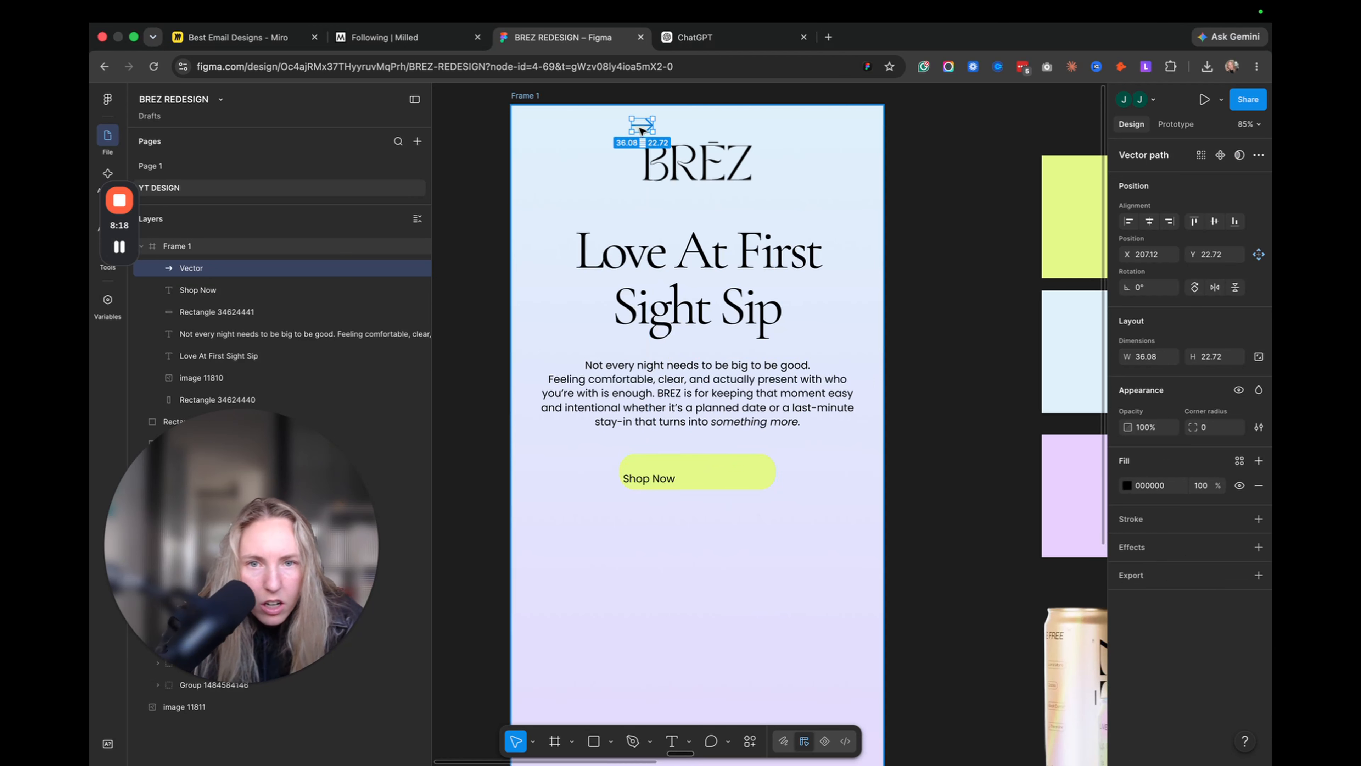
drag(641, 125, 753, 477)
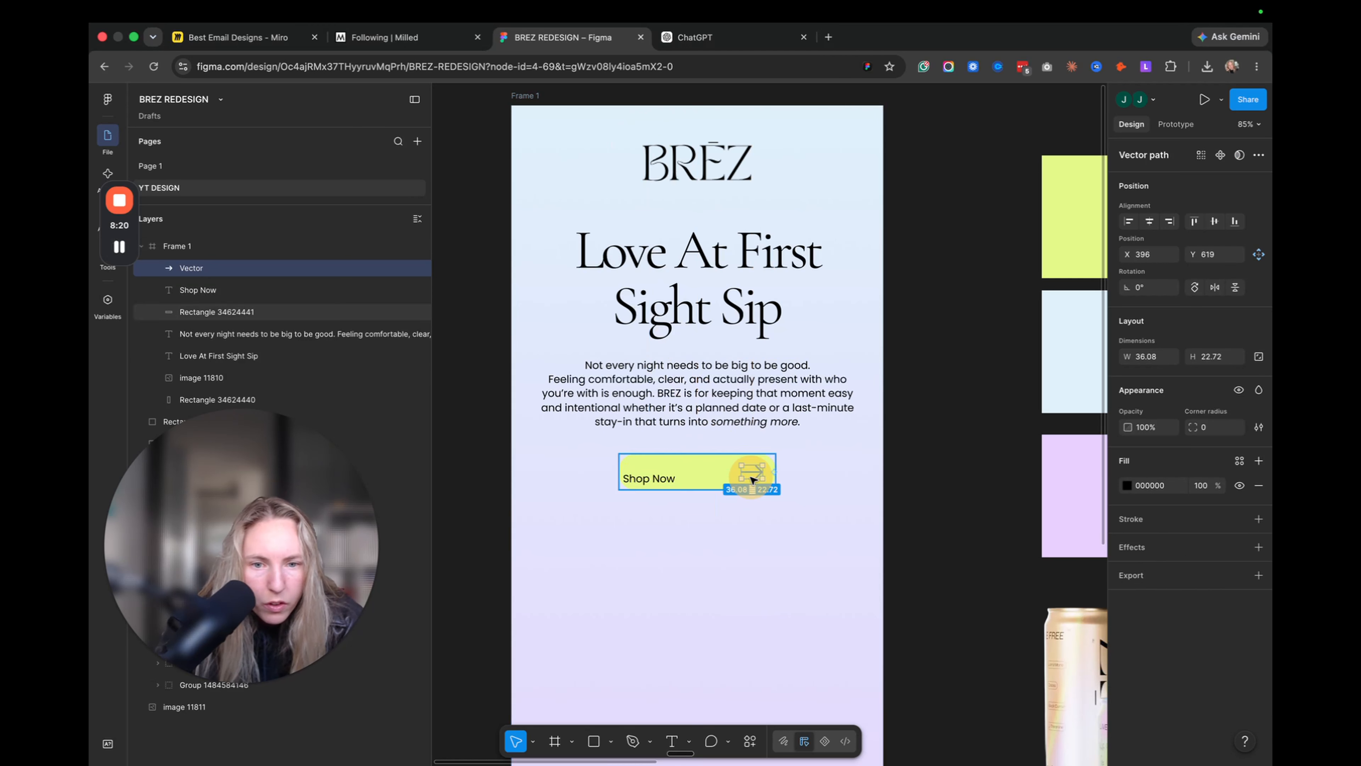
drag(661, 480, 676, 475)
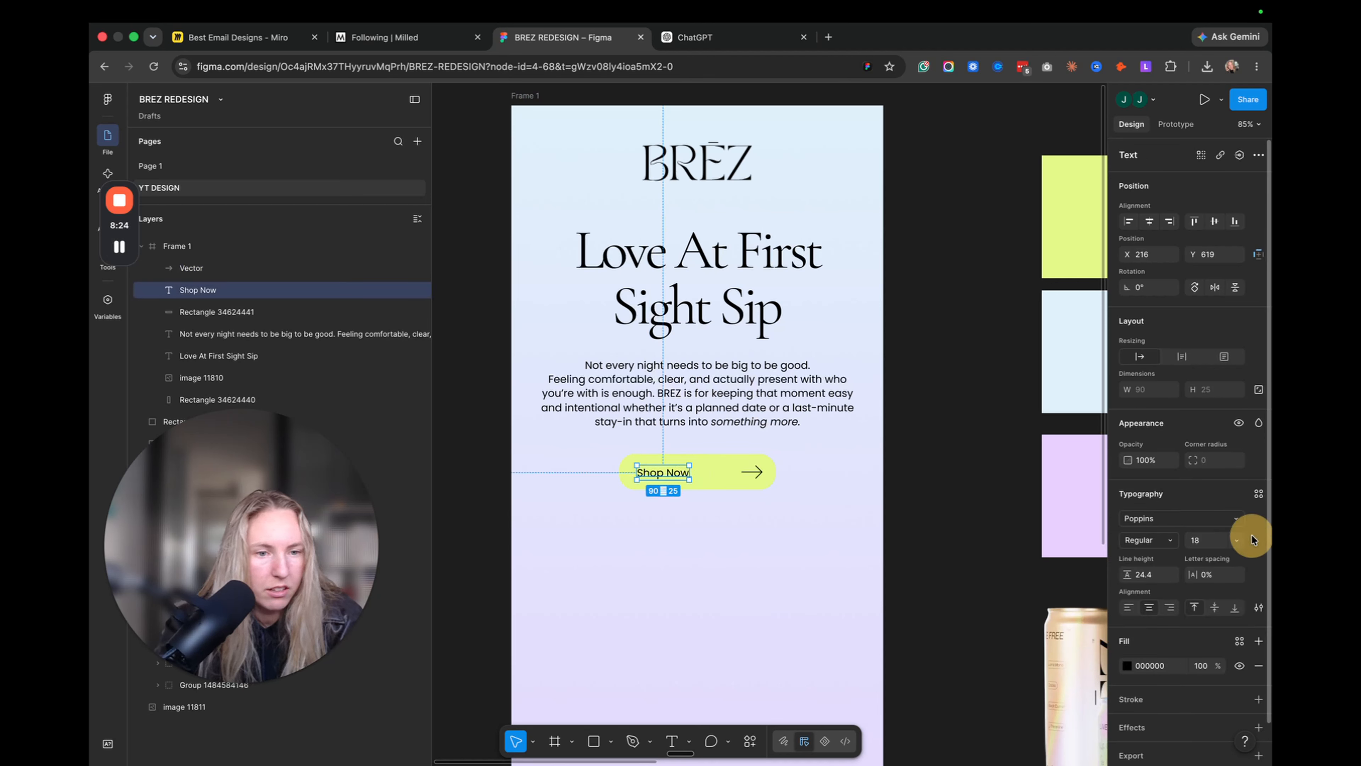
- Set the "Shop Now" label's font size to 24 and reposition label and arrow closer together as a centred pair
click(1238, 539)
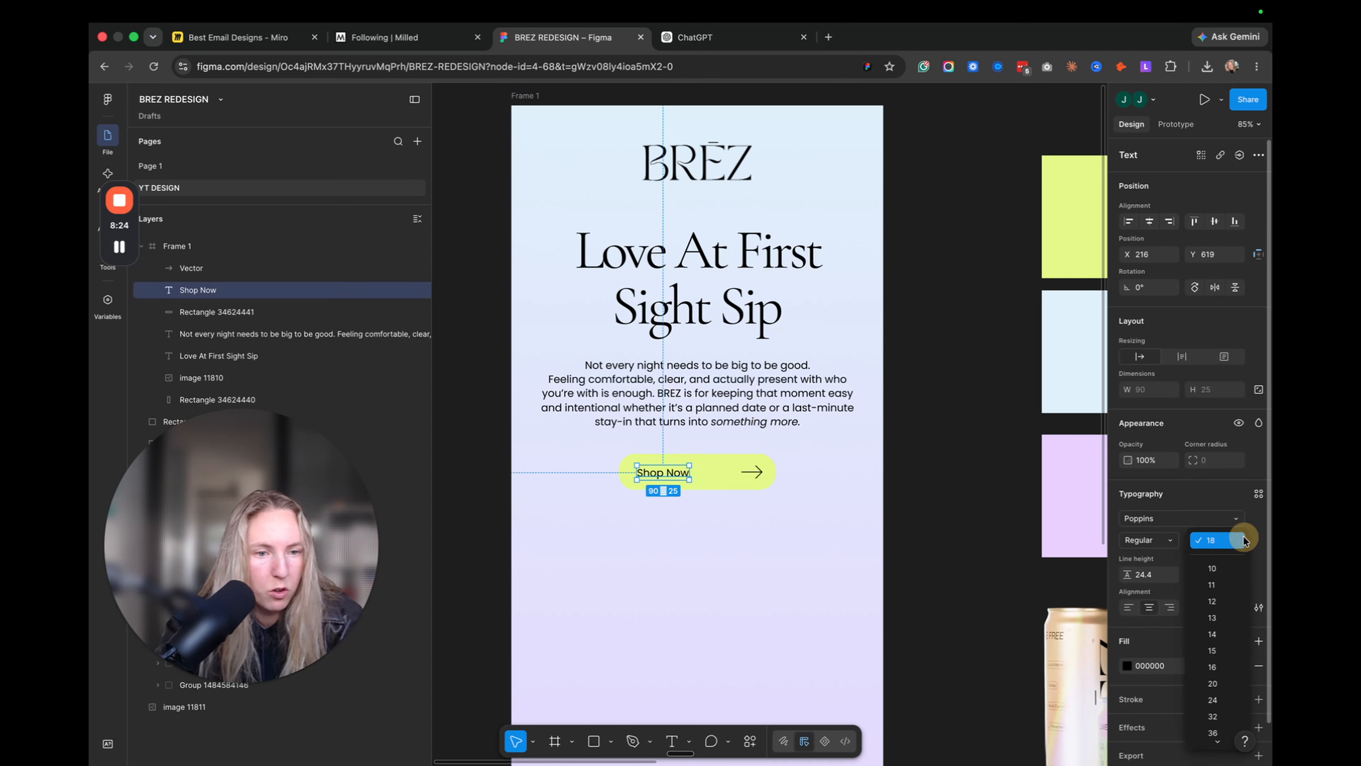
click(1212, 699)
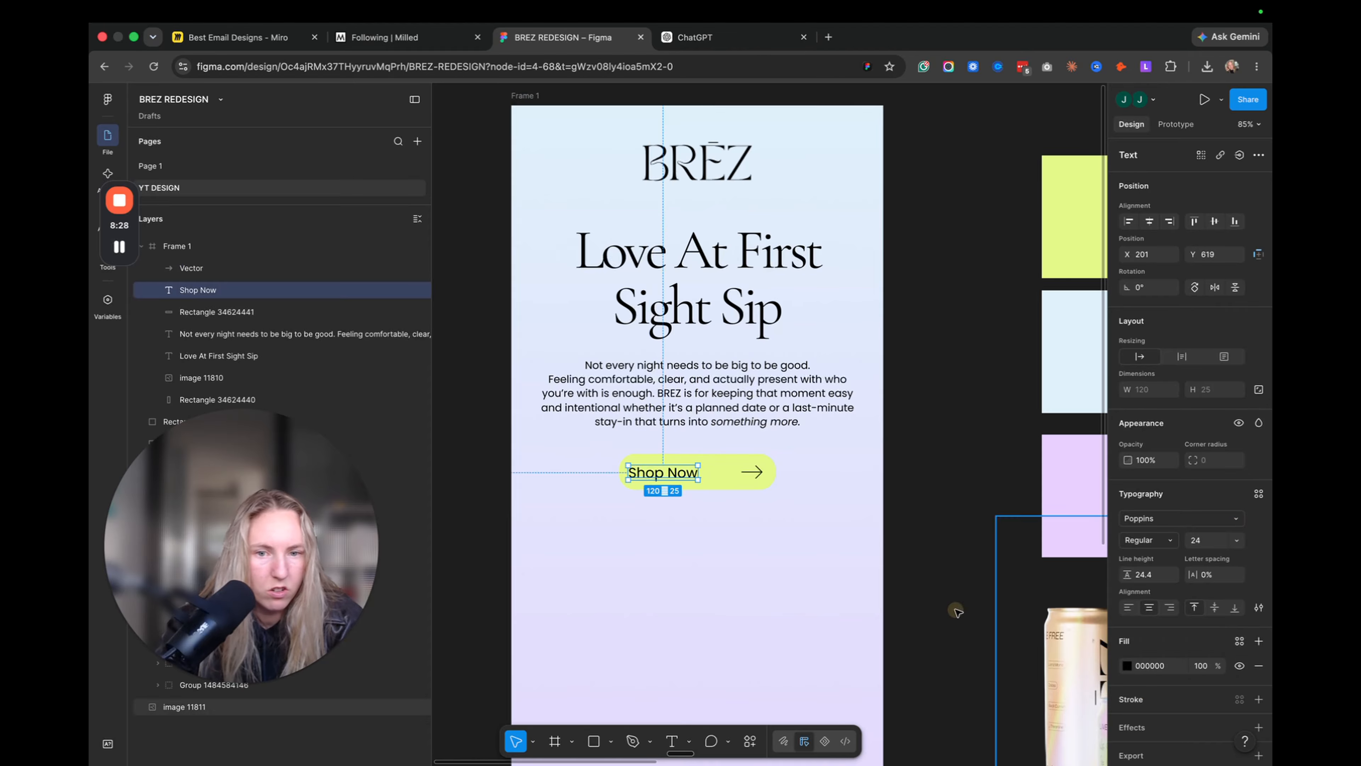
drag(697, 474, 691, 474)
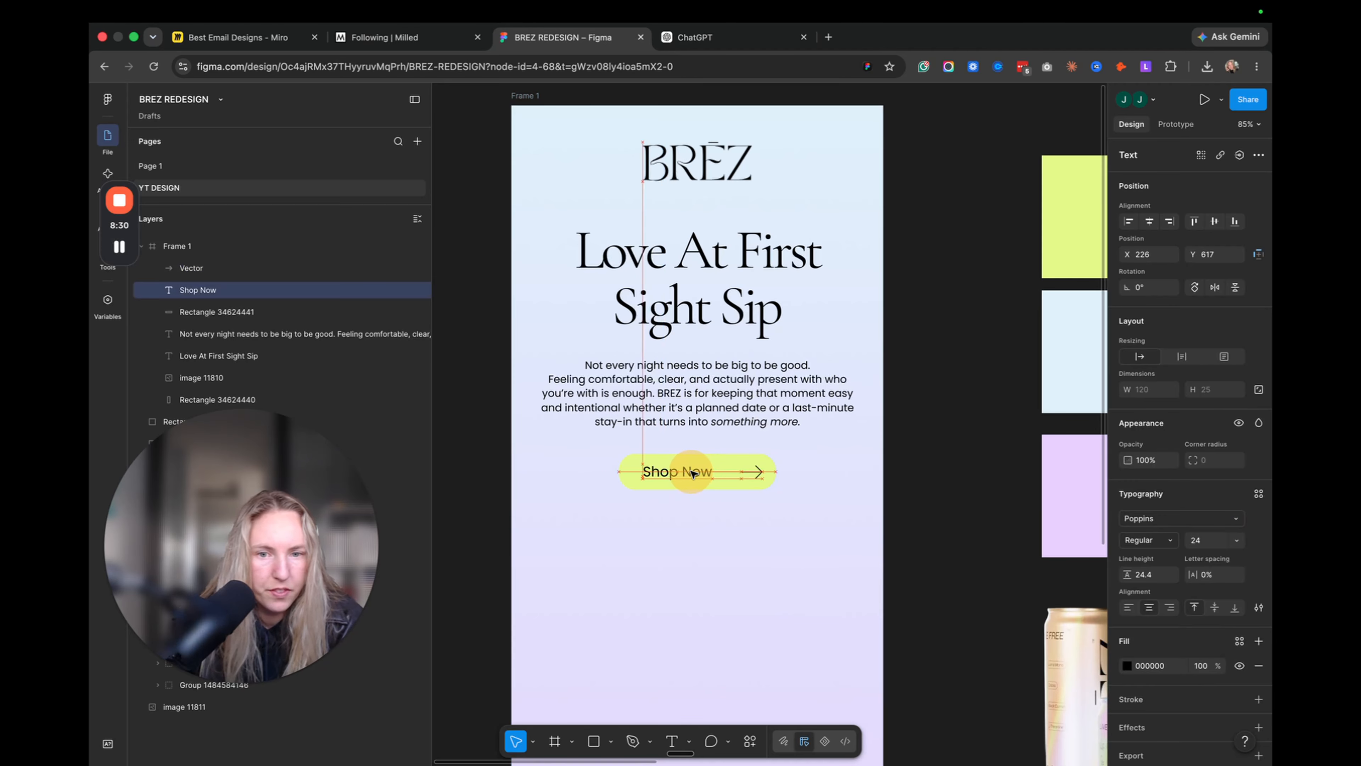
click(761, 477)
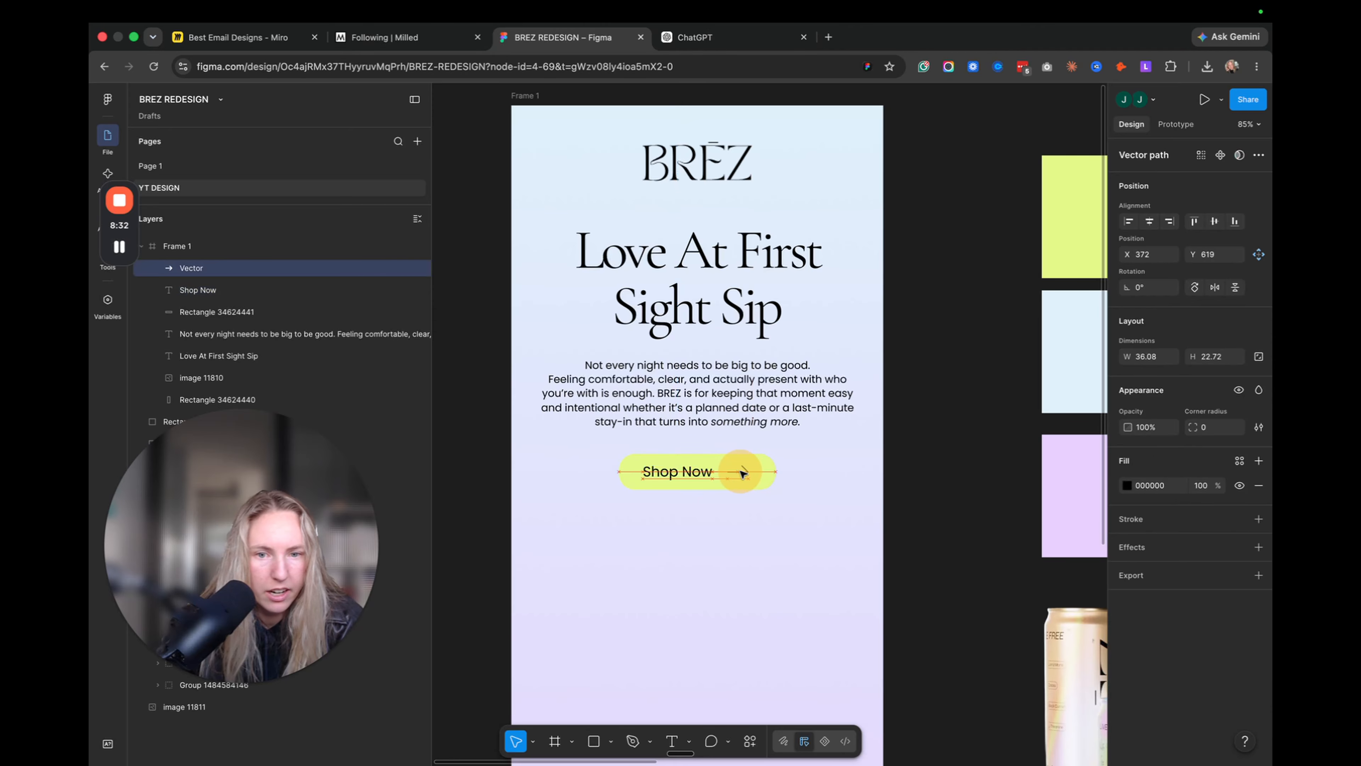
key(Escape)
- Review the email layout from the logo down to the Shop Now button
scroll(882, 485, down, 5)
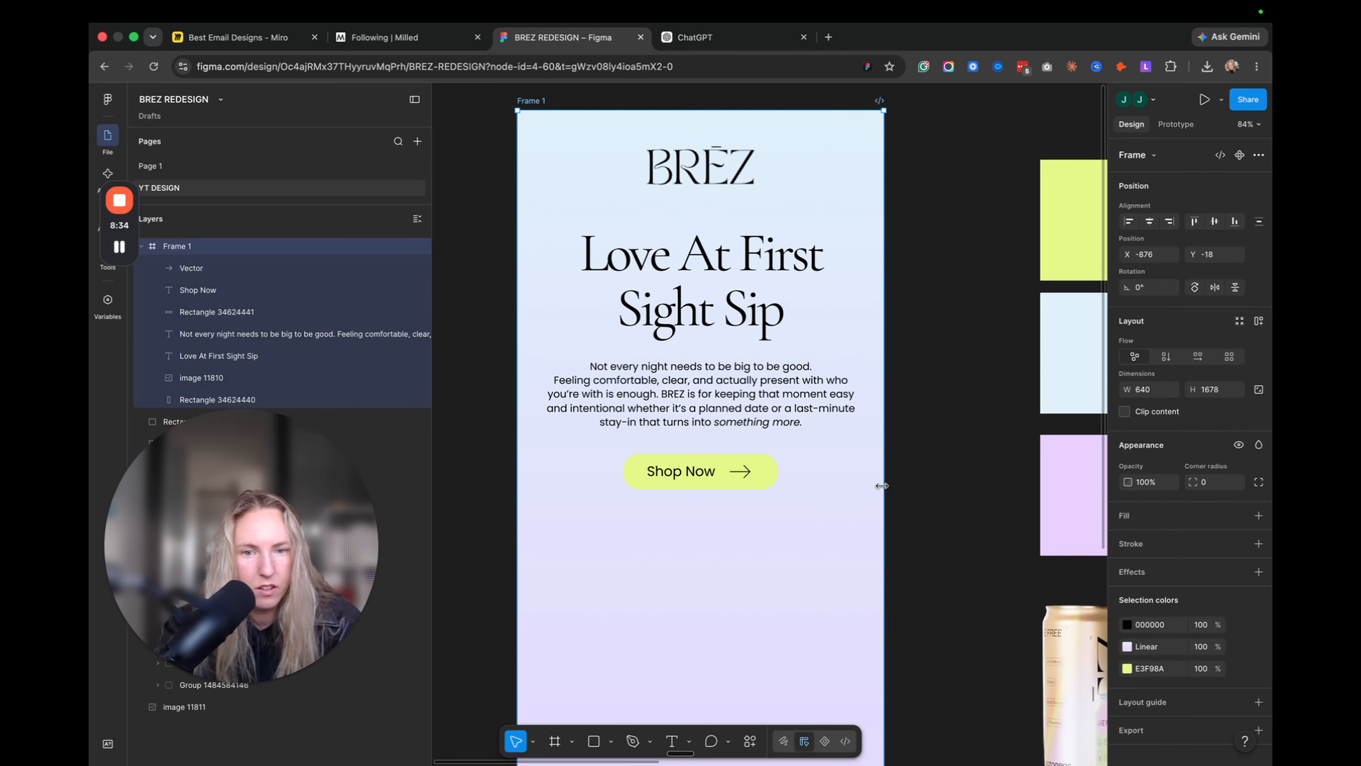
key(Escape)
scroll(851, 462, up, 3)
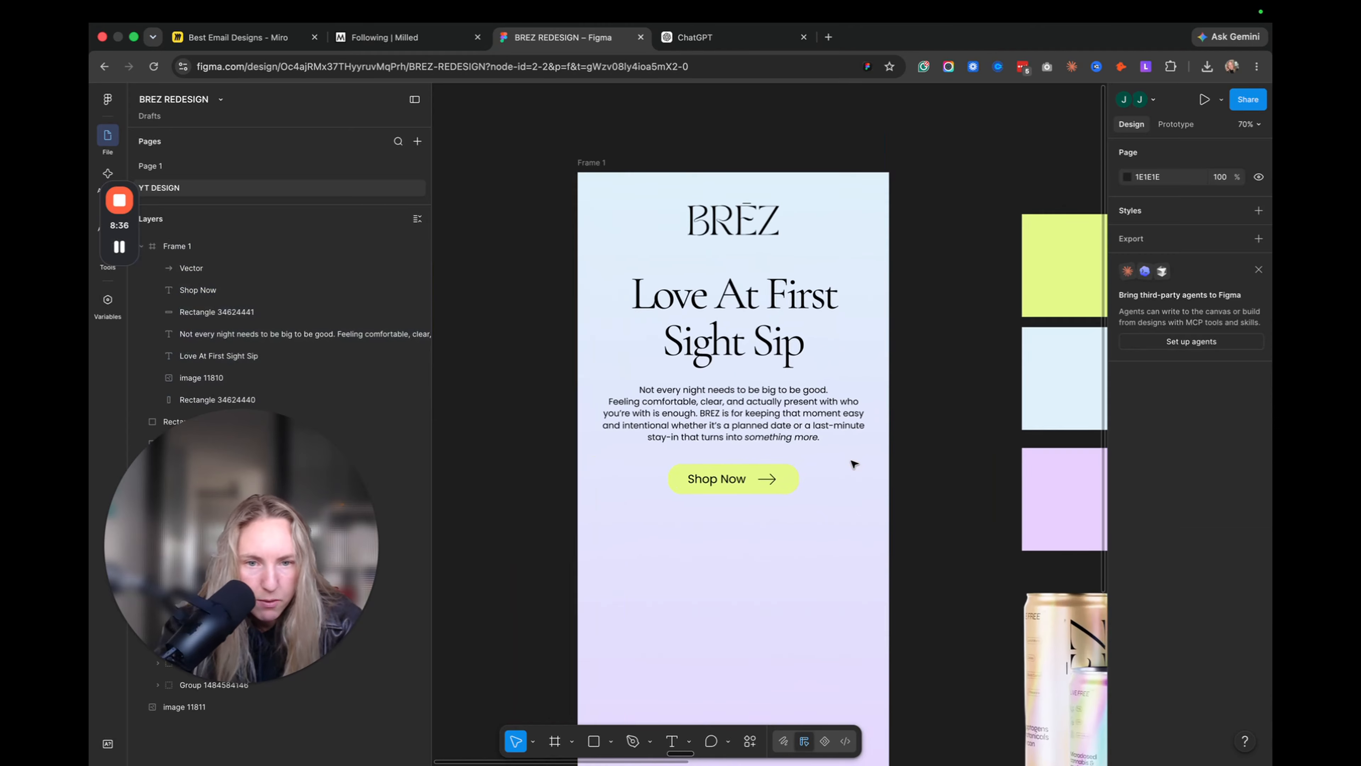
scroll(851, 463, down, 3)
scroll(853, 463, up, 2)
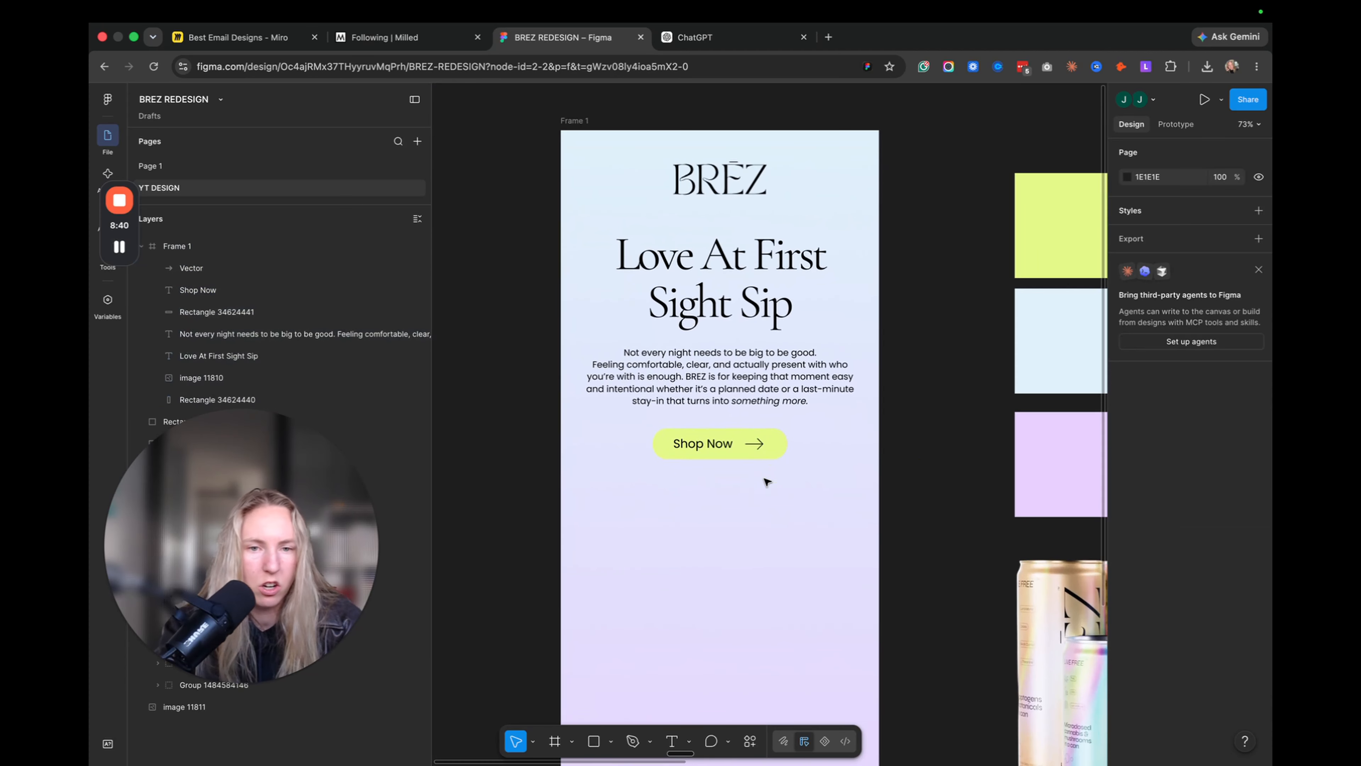
scroll(766, 477, up, 2)
scroll(802, 483, right, 2)
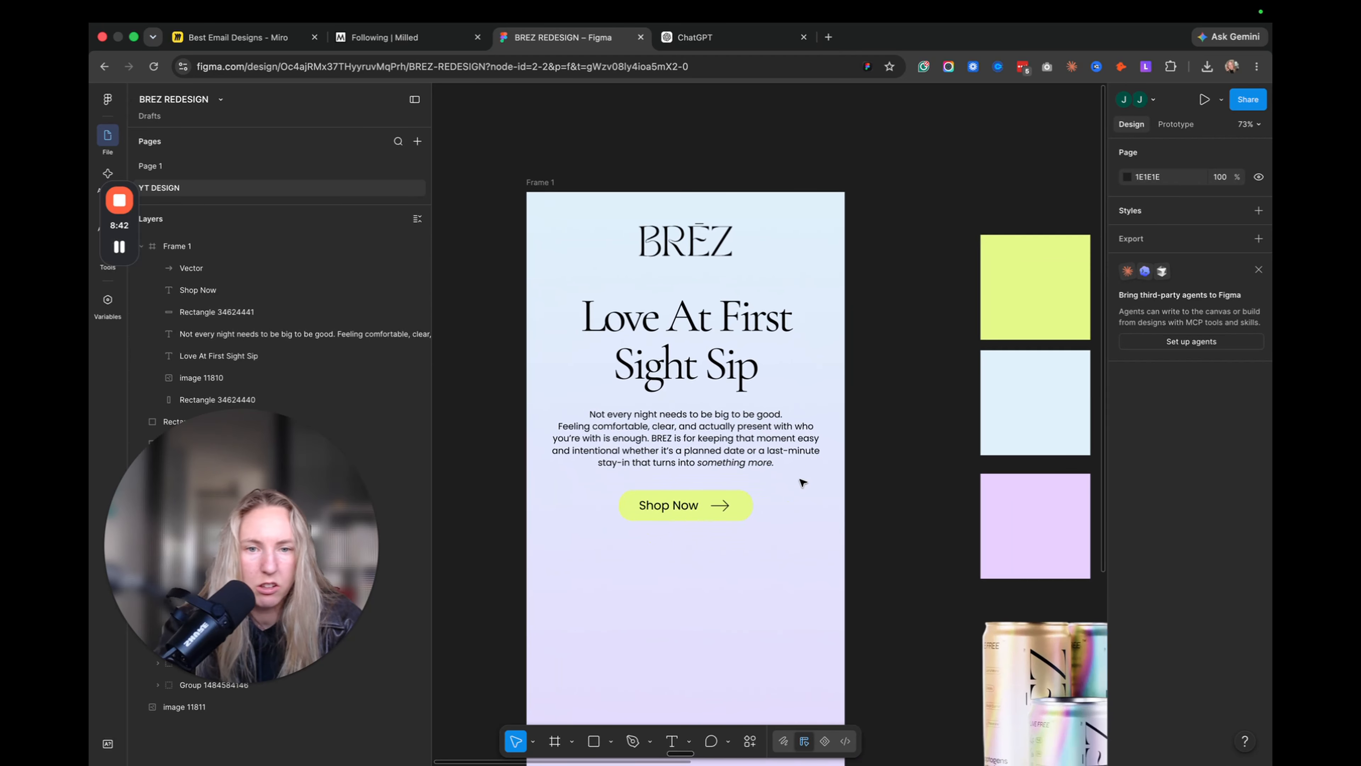
scroll(844, 477, right, 2)
scroll(845, 477, left, 4)
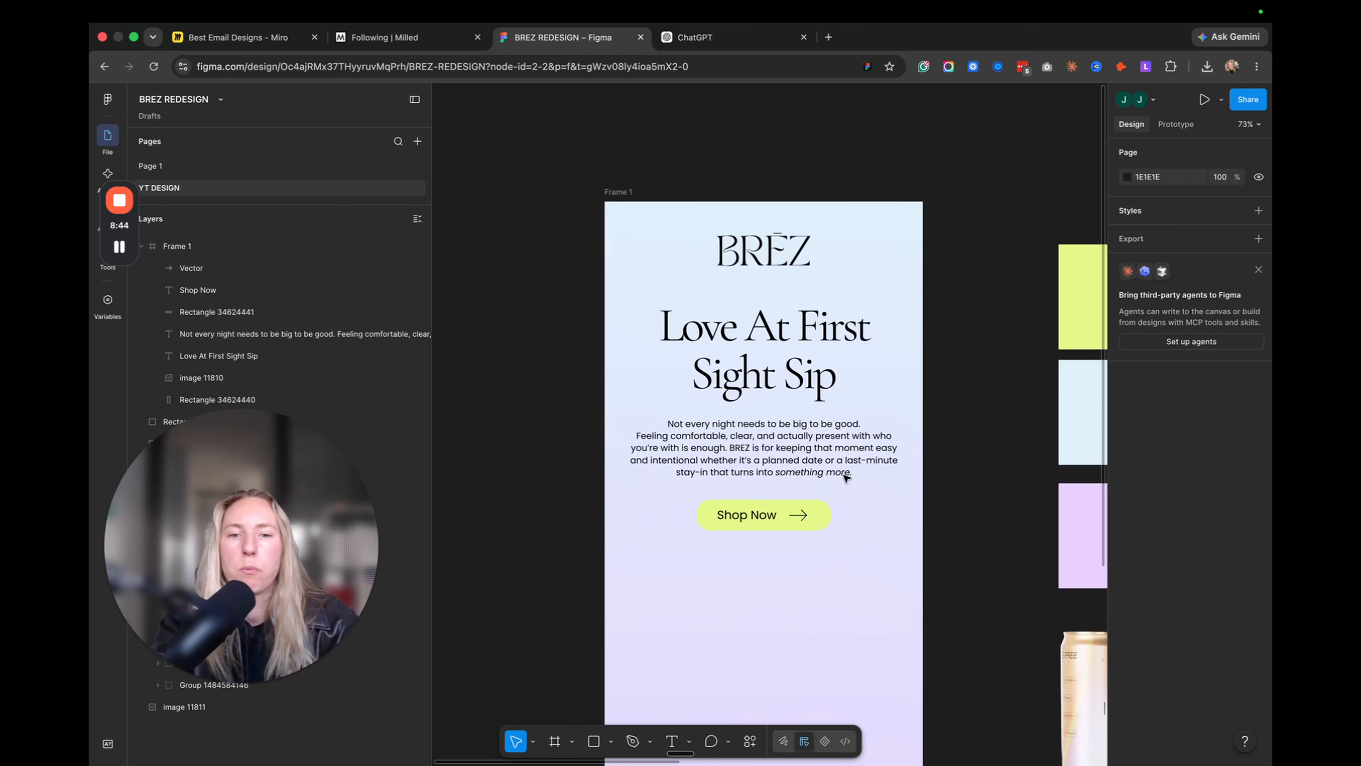
- Copy the glass heart image from above the product photo into the email frame and place it beside the logo at X 502, Y 37
scroll(844, 477, right, 8)
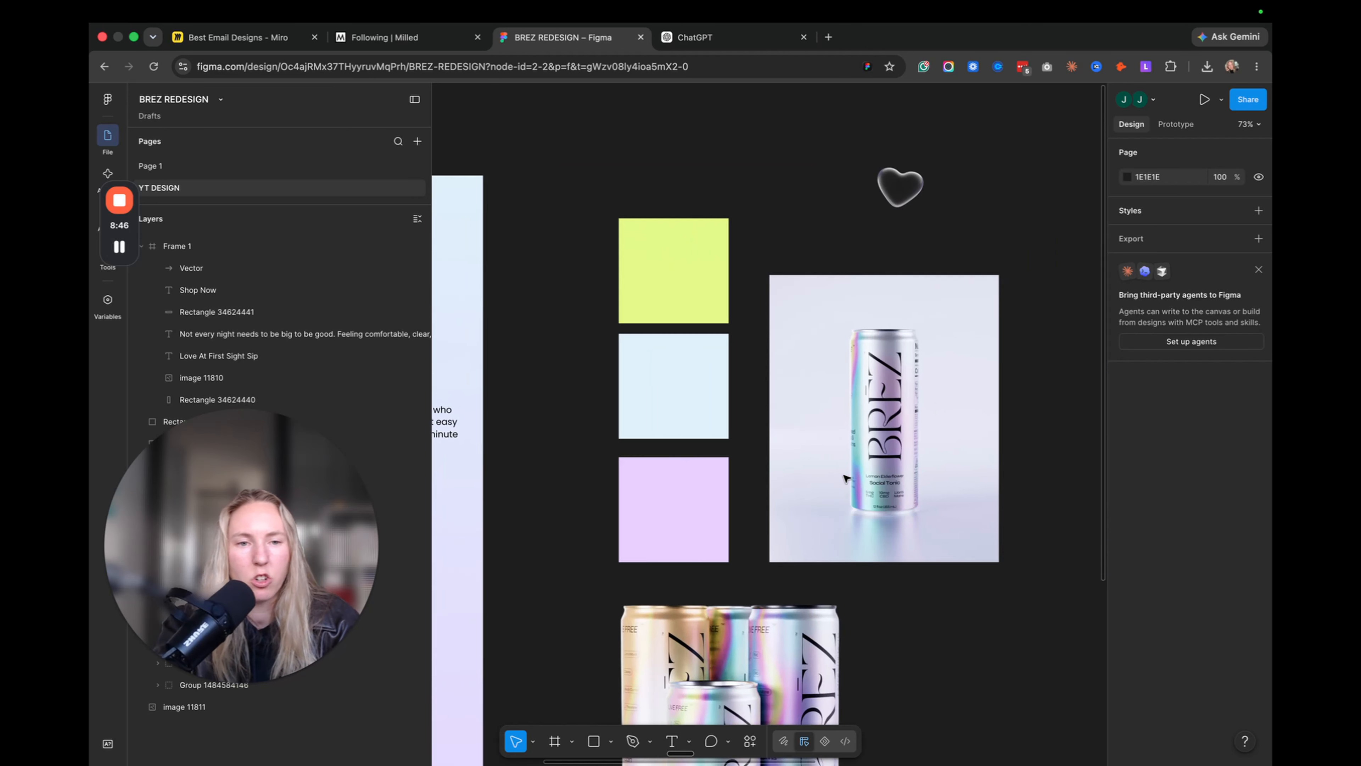
click(914, 185)
scroll(914, 214, left, 9)
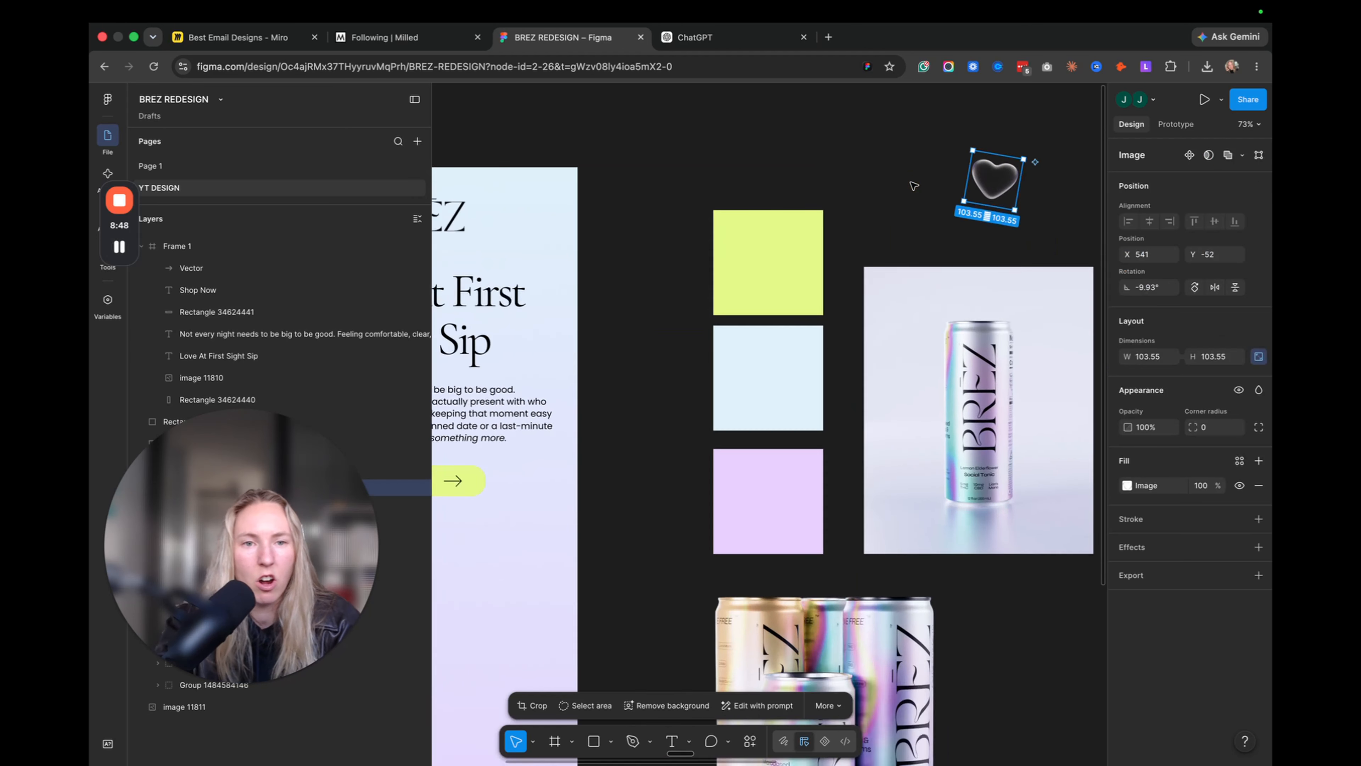
click(992, 221)
key(ctrl+v)
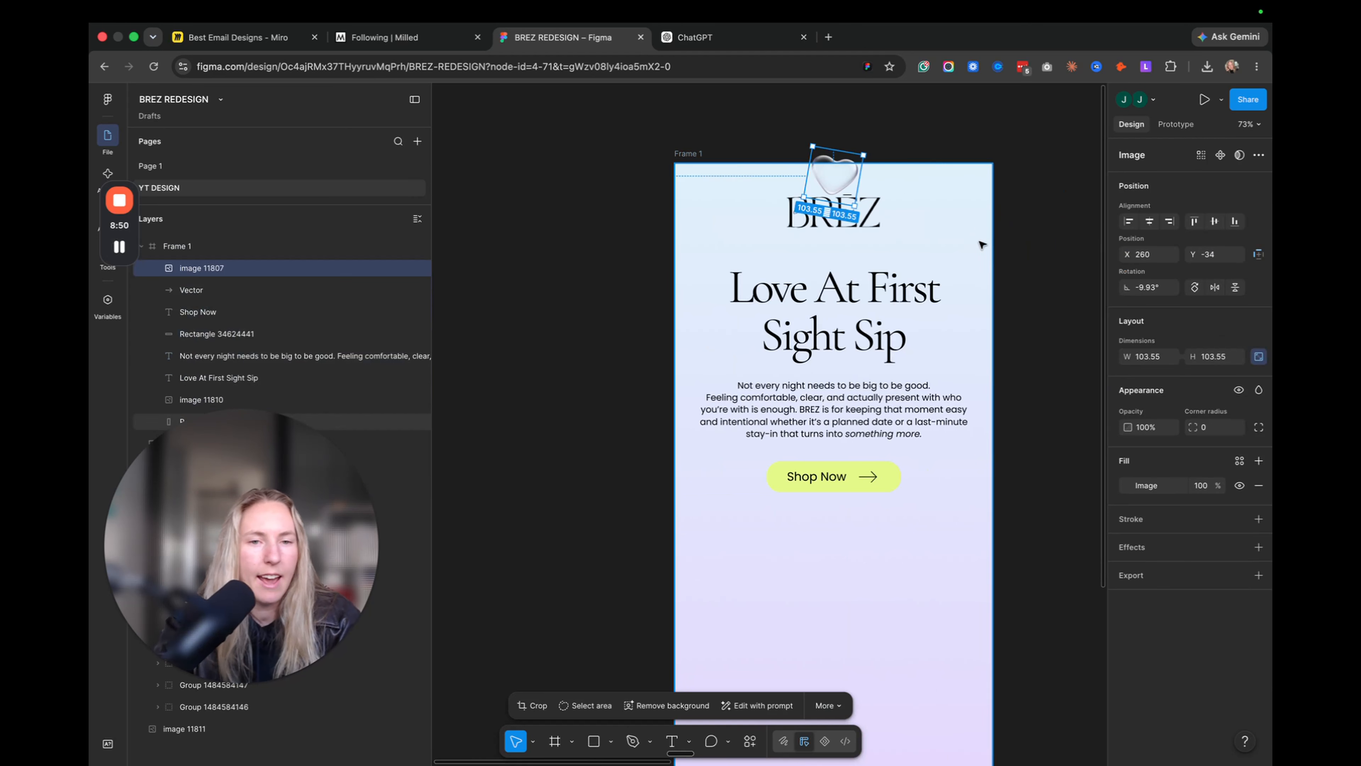
drag(783, 206, 960, 226)
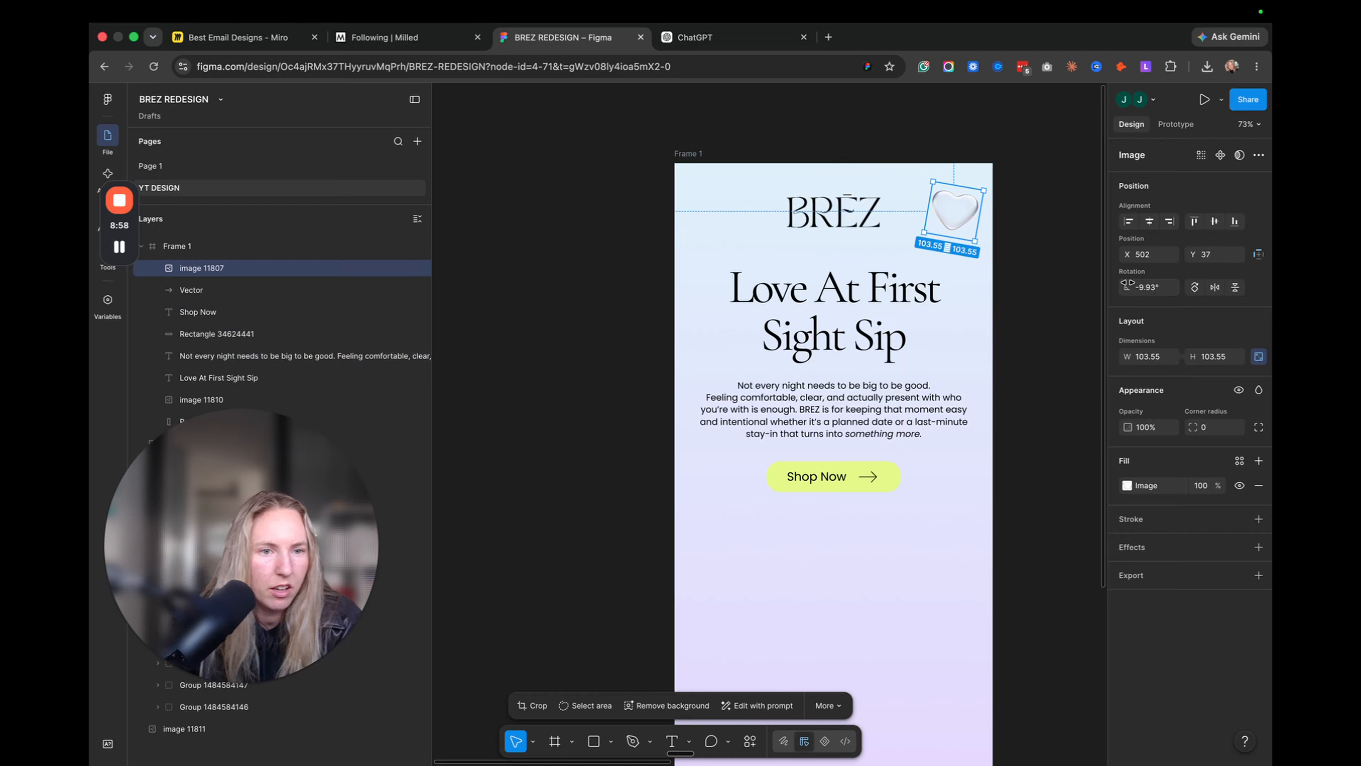
- Rotate the heart beside the logo to 25° and add a uniform layer blur of 4
drag(1127, 286, 1179, 291)
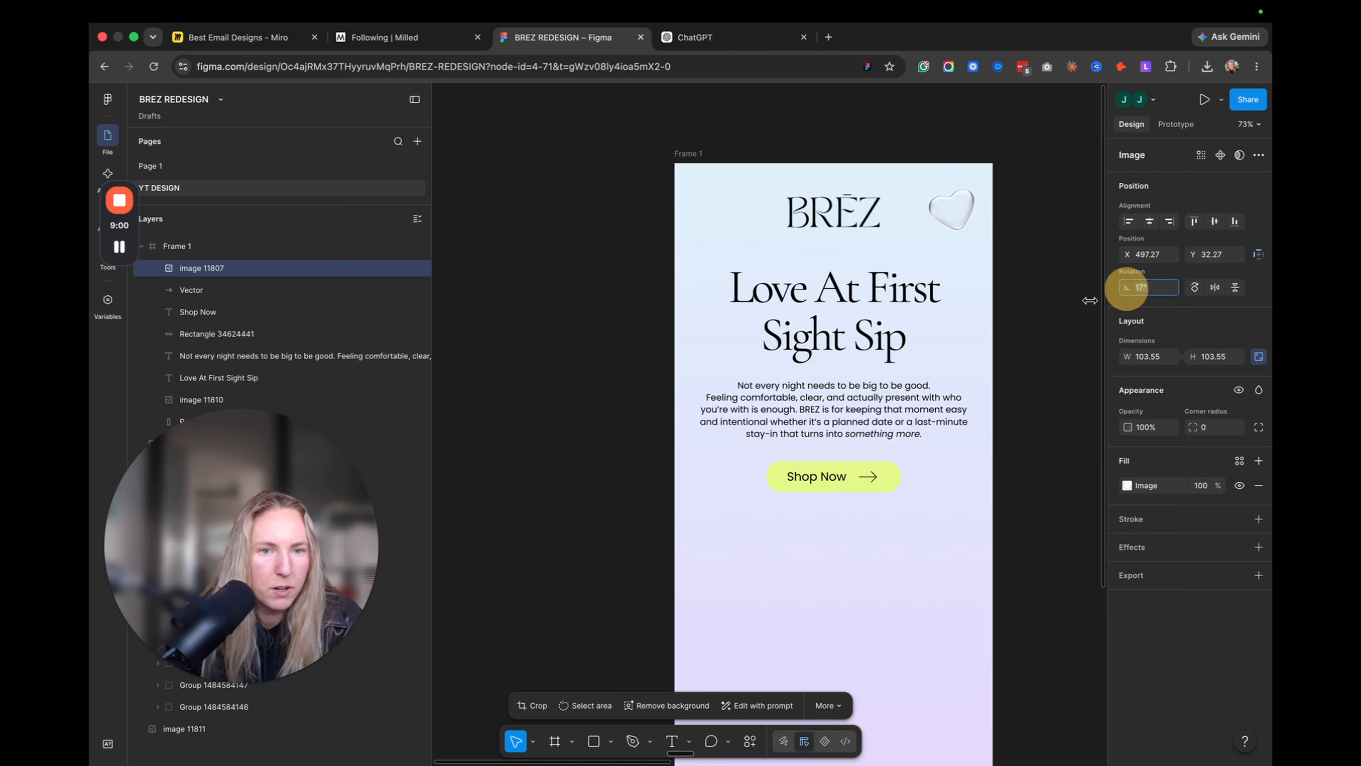
click(1126, 287)
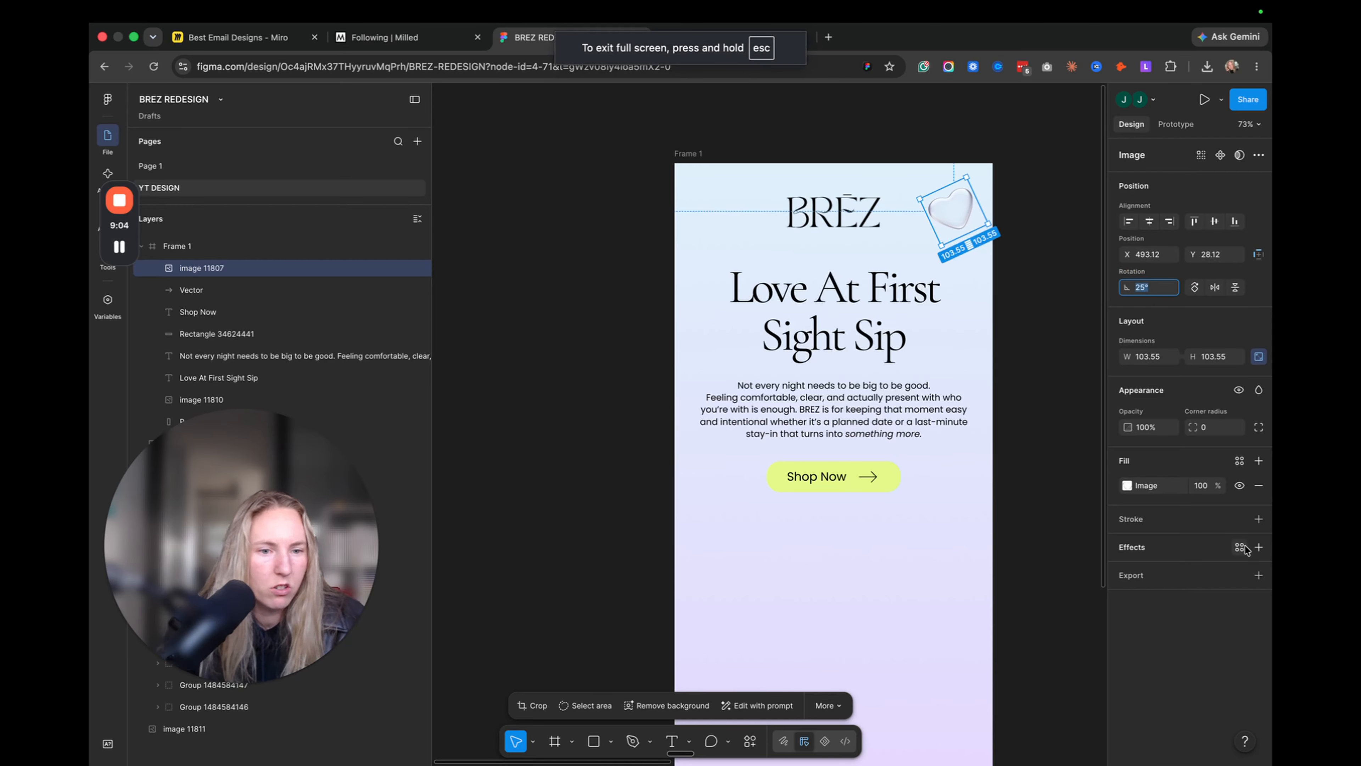
click(1258, 548)
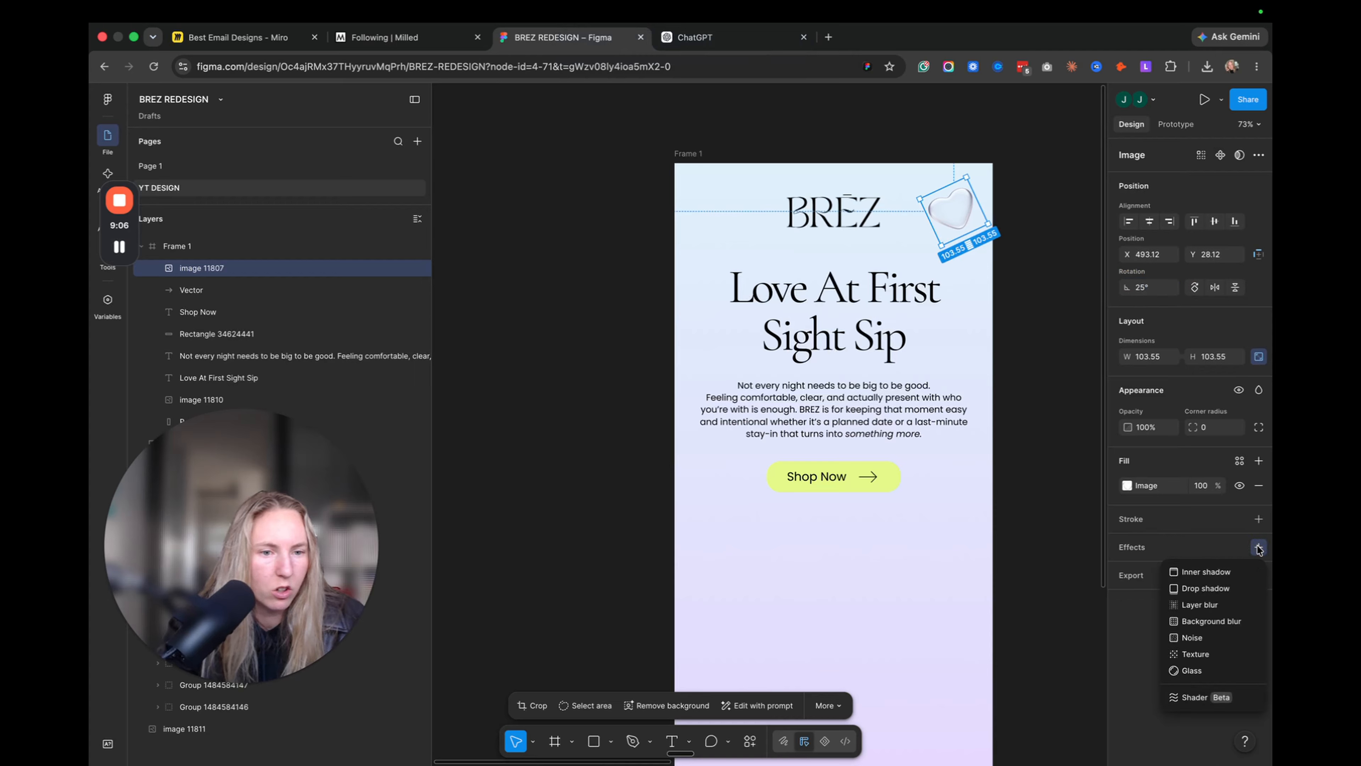
click(1215, 604)
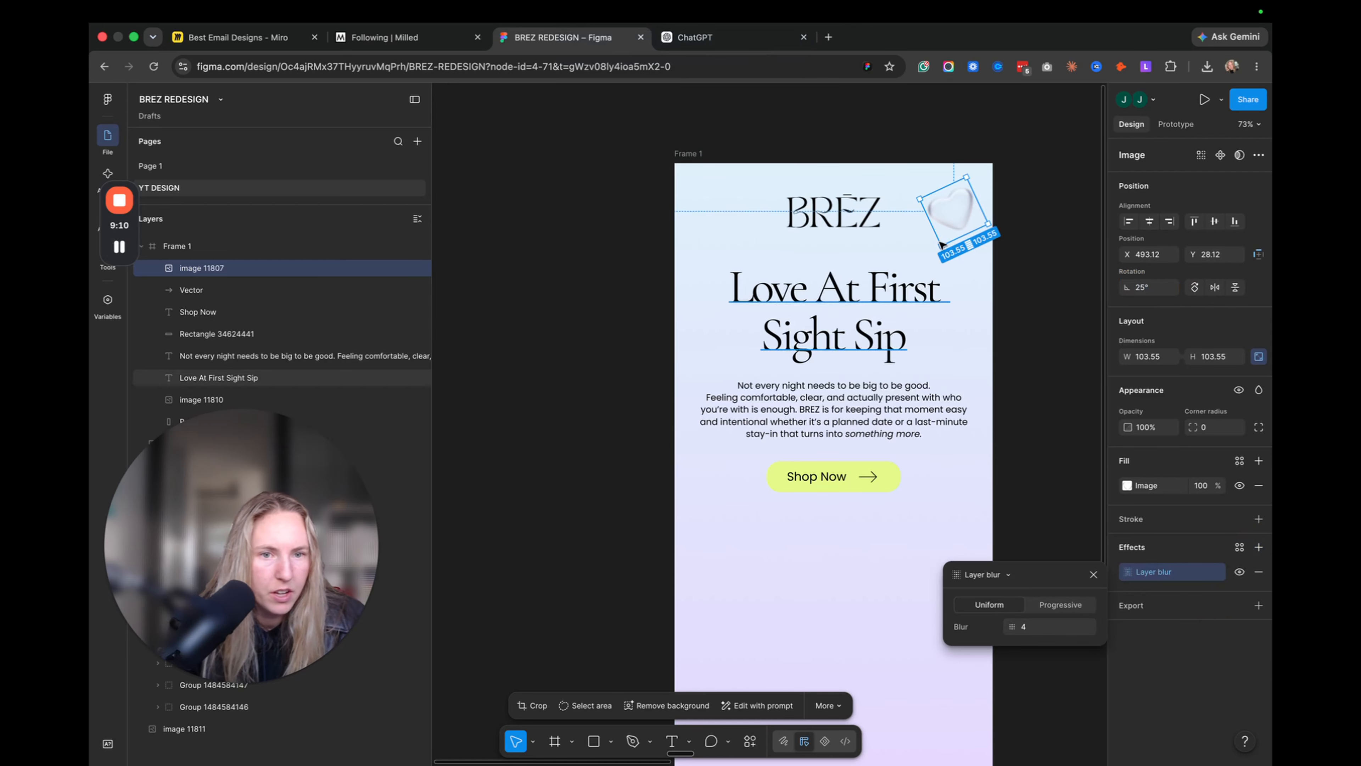
click(1031, 246)
click(966, 215)
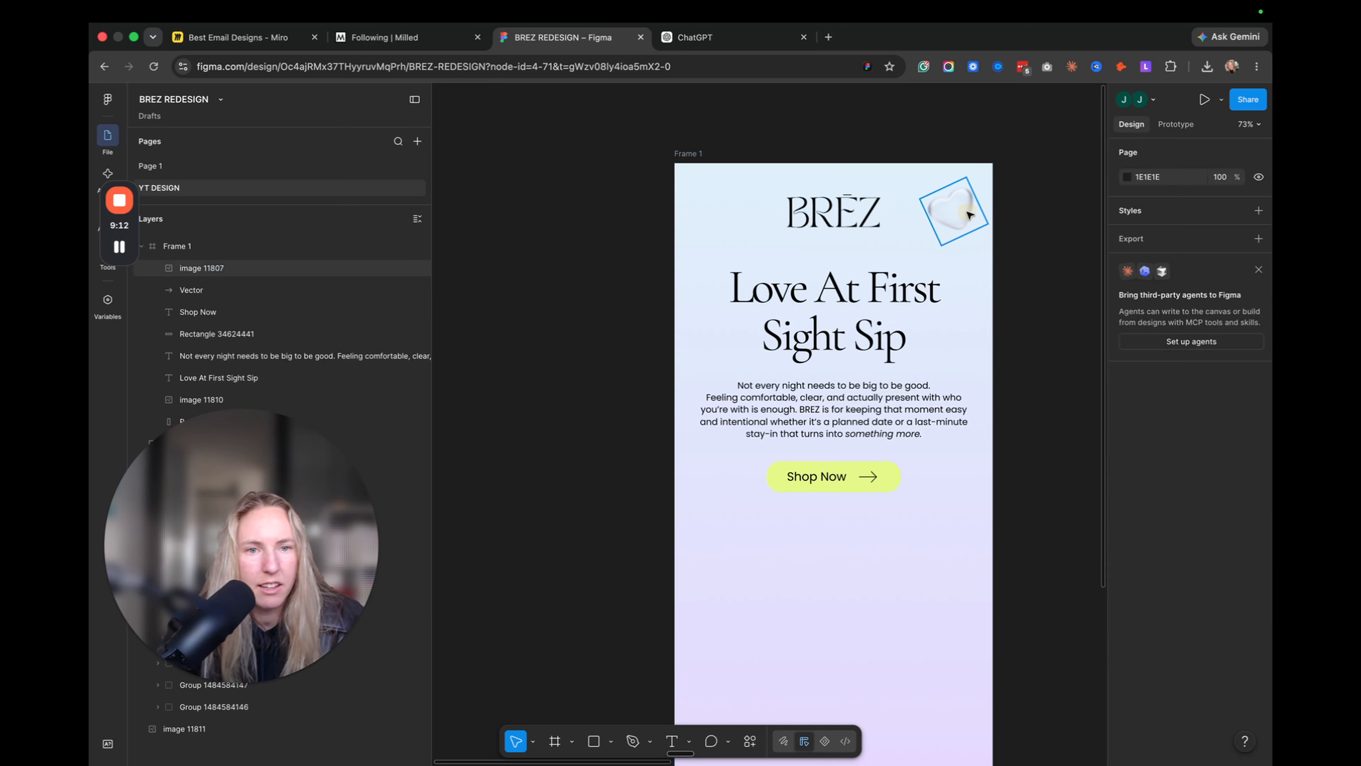
click(1025, 436)
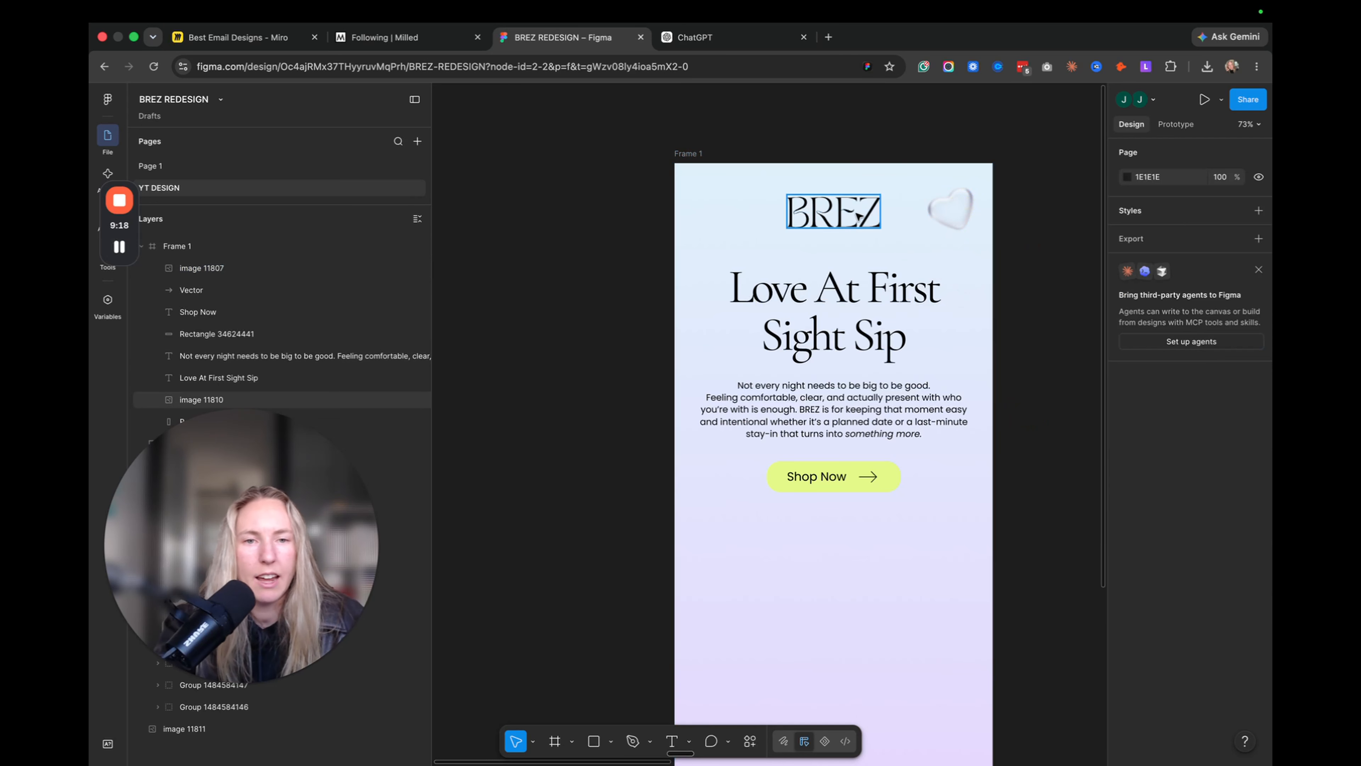
- Paste a copy of the blurred heart, rotate it to -30° and place it over the frame's left edge, level with the button
key(ctrl+v)
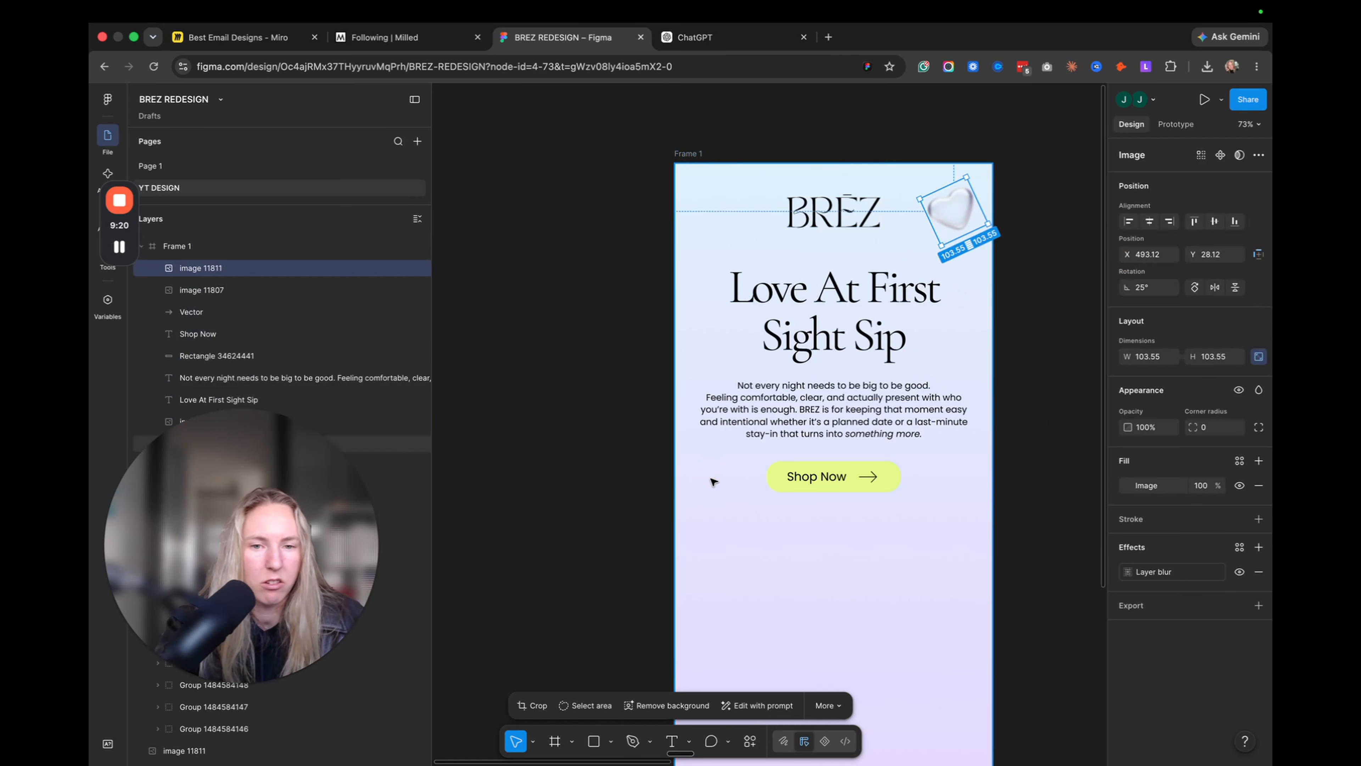
drag(953, 210, 694, 462)
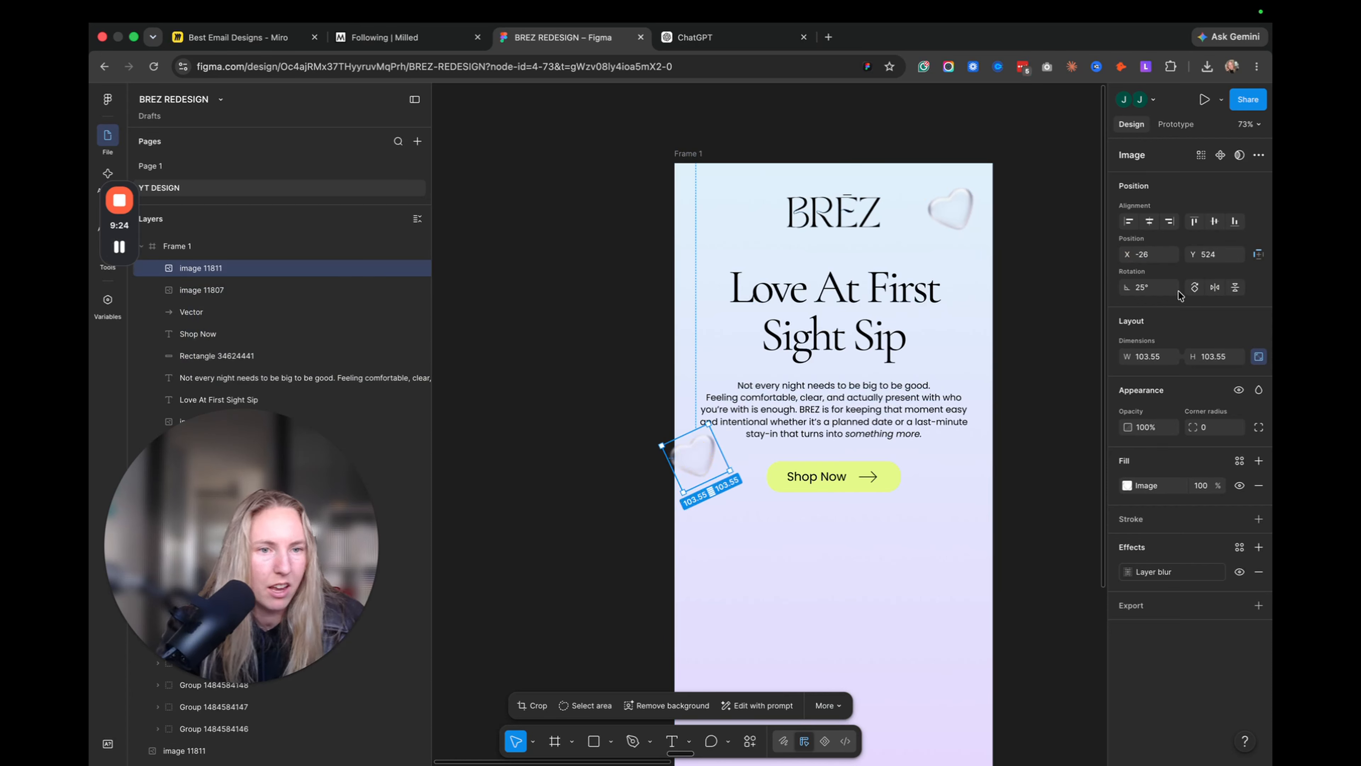
drag(1126, 287, 1202, 281)
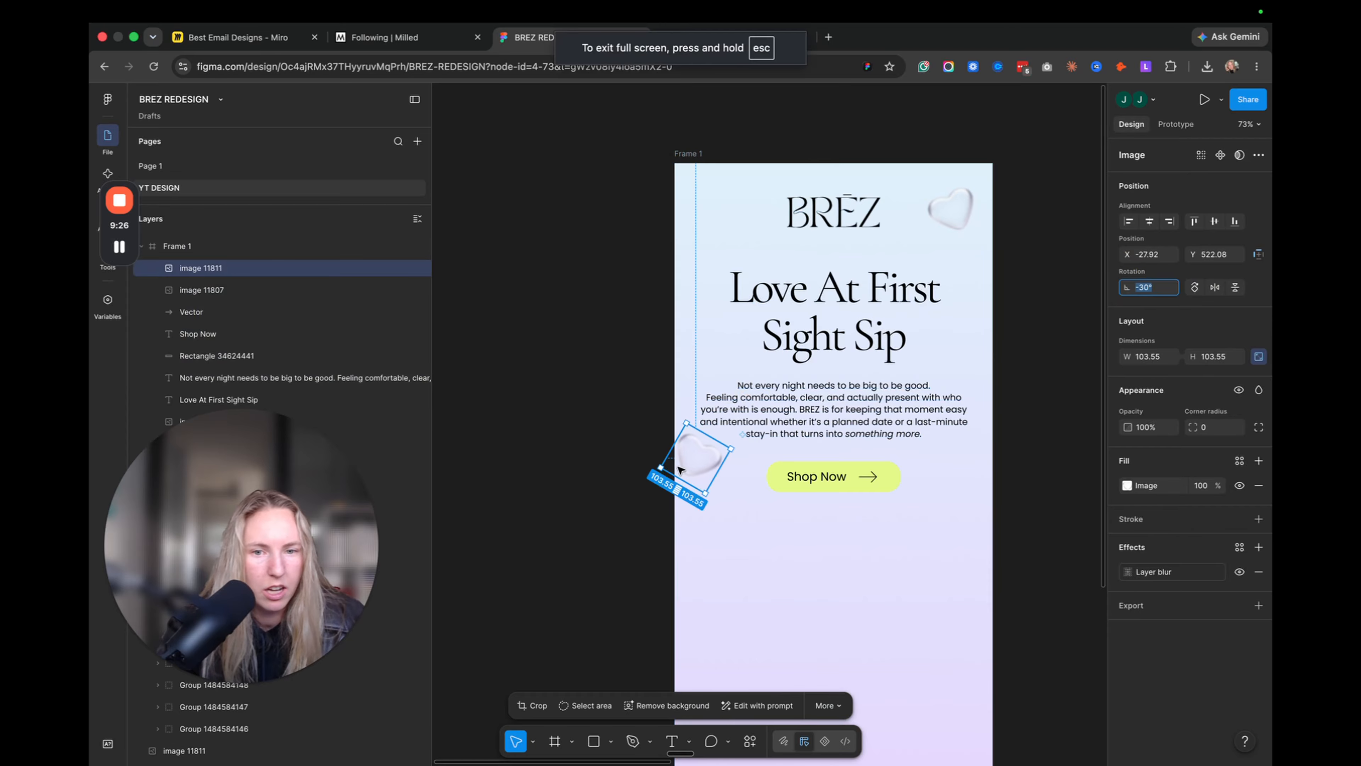
mouse_move(689, 468)
mouse_down()
mouse_move(664, 476)
mouse_move(693, 469)
mouse_up()
click(649, 493)
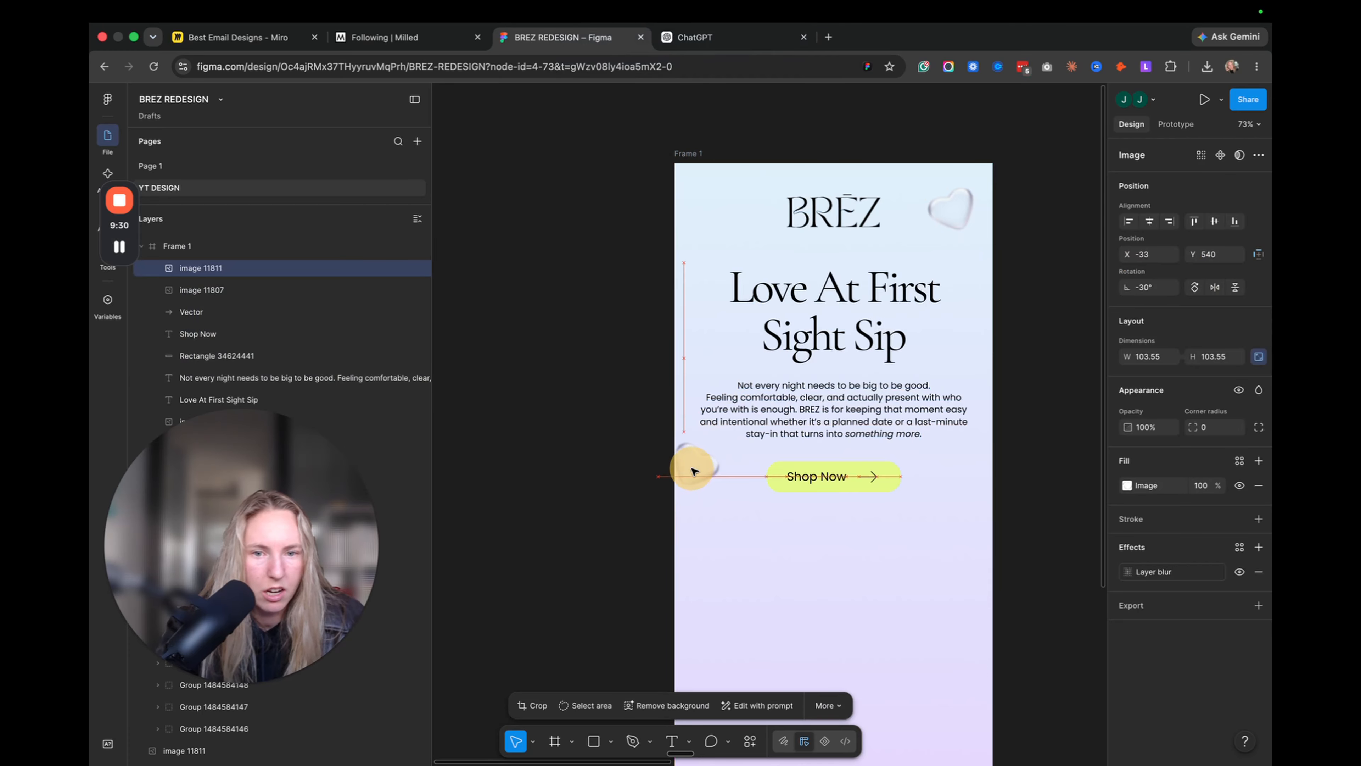
click(599, 531)
- Examine the email's overall composition with both hearts and check the headline's text settings
scroll(753, 445, down, 3)
scroll(753, 445, down, 3)
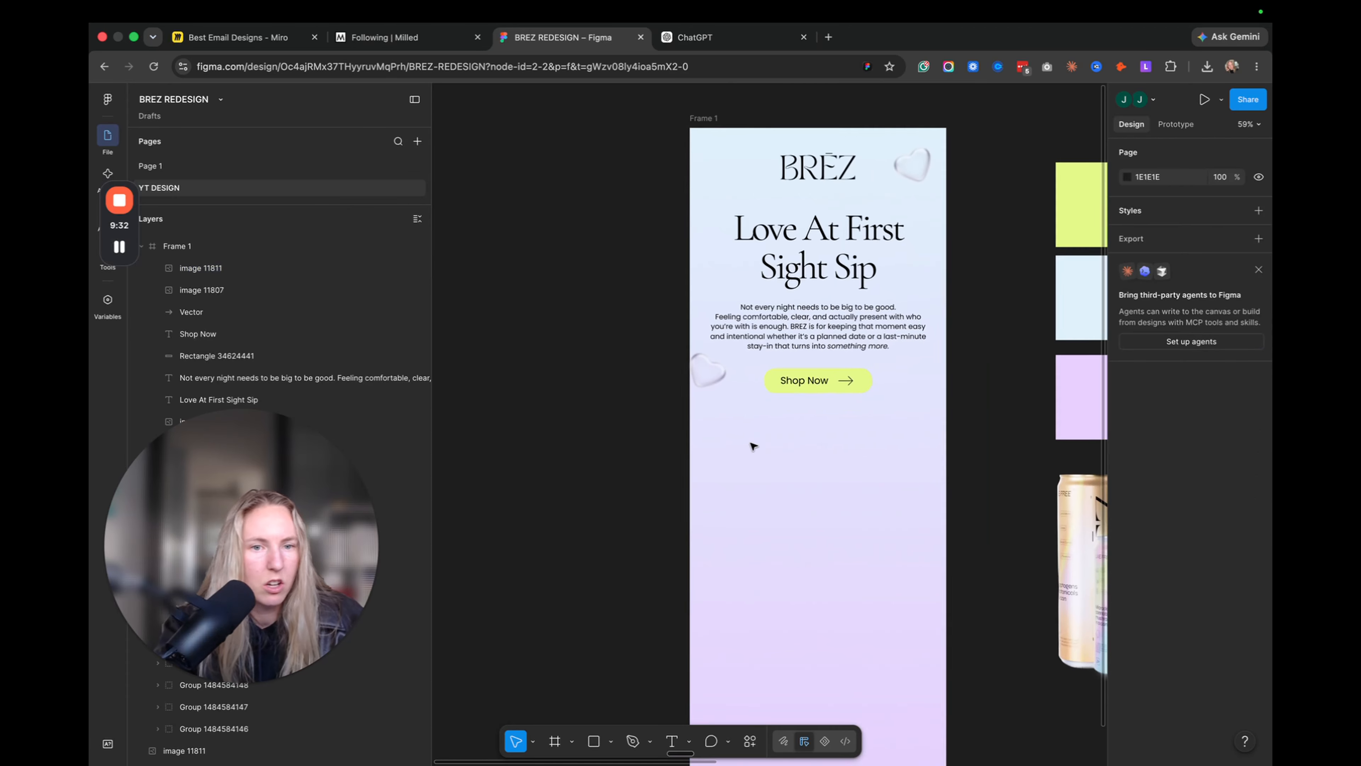
scroll(753, 445, right, 3)
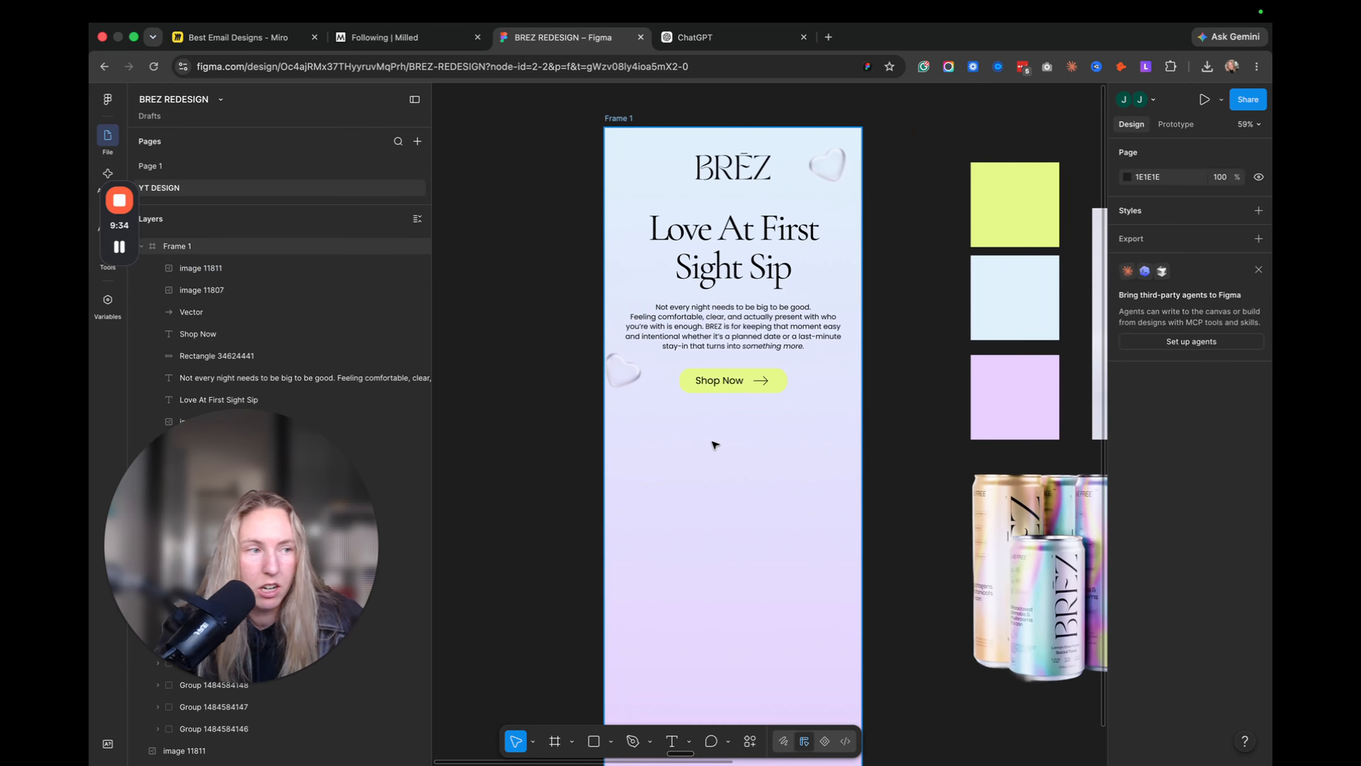
scroll(712, 437, up, 2)
click(769, 250)
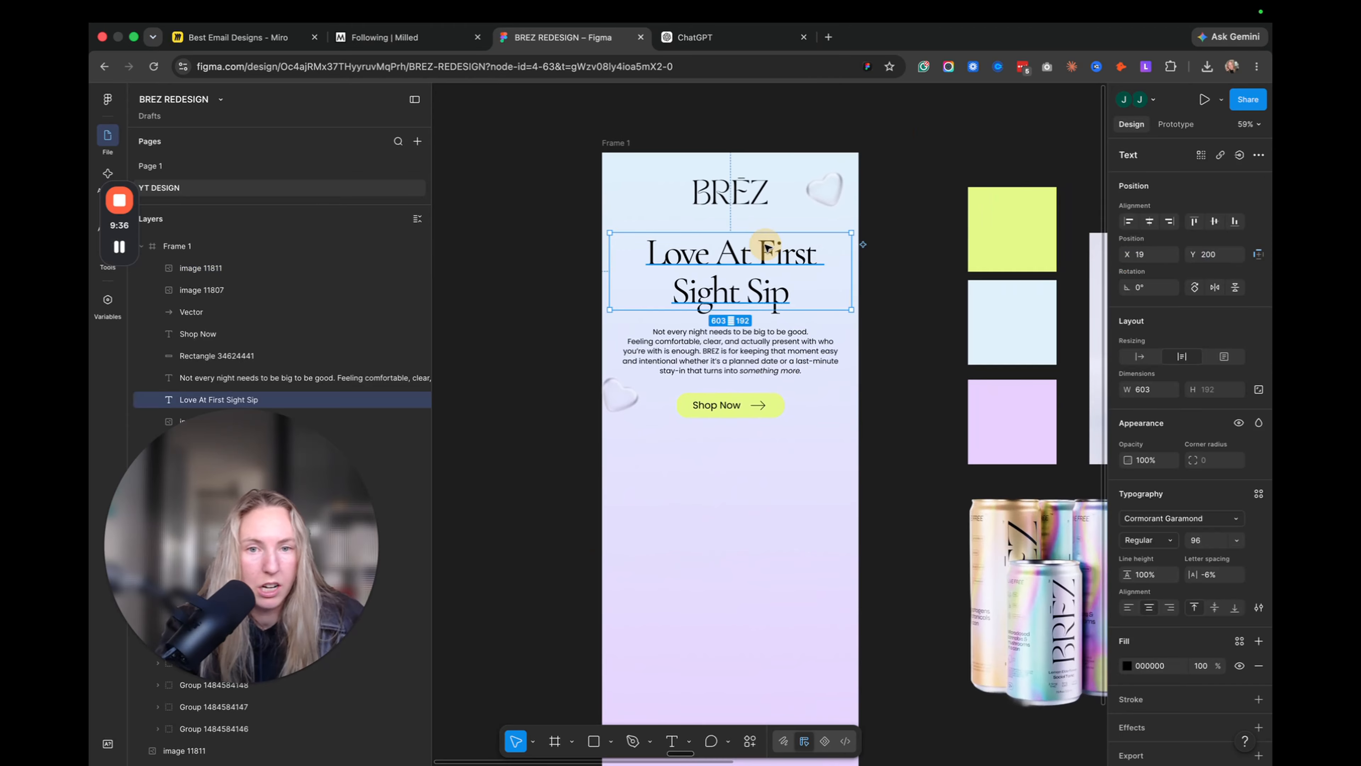
scroll(753, 303, down, 2)
scroll(754, 304, right, 1)
click(905, 362)
click(785, 259)
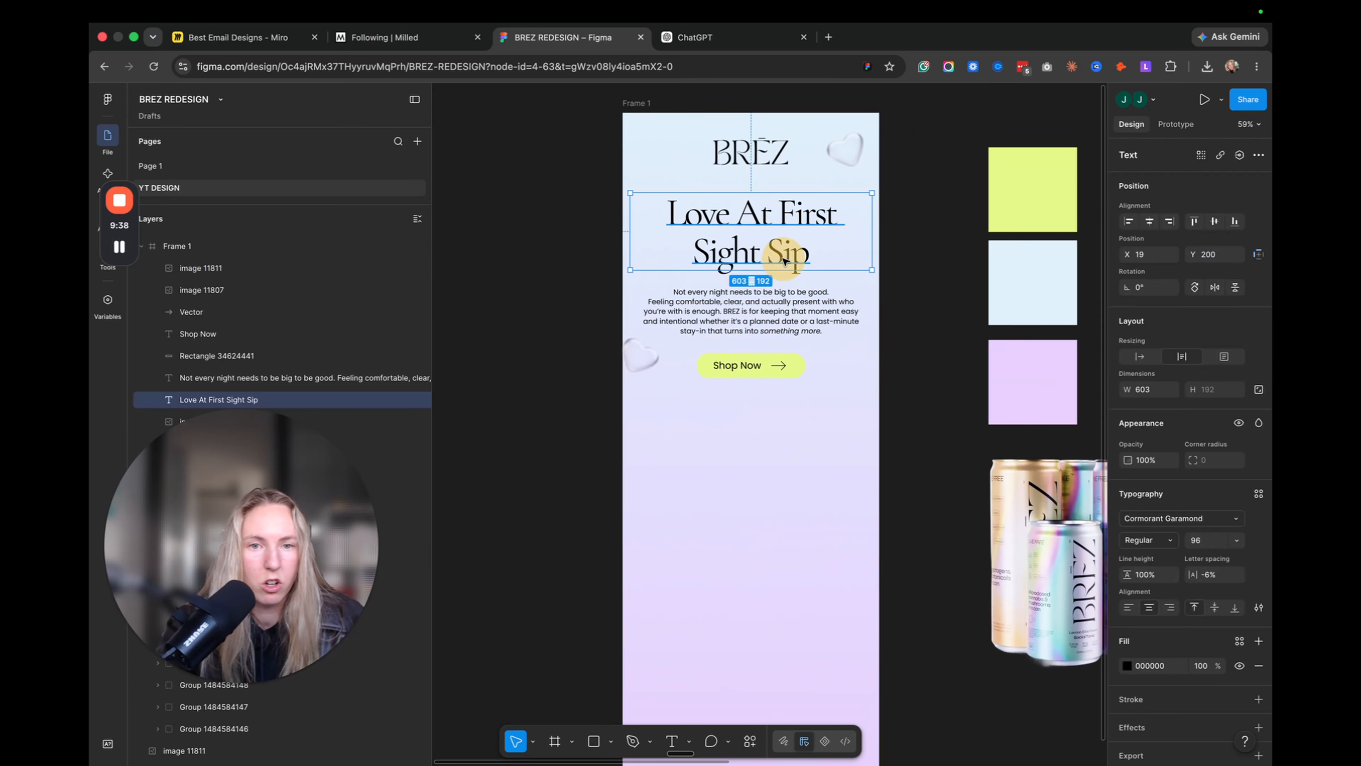
click(945, 288)
scroll(844, 296, up, 5)
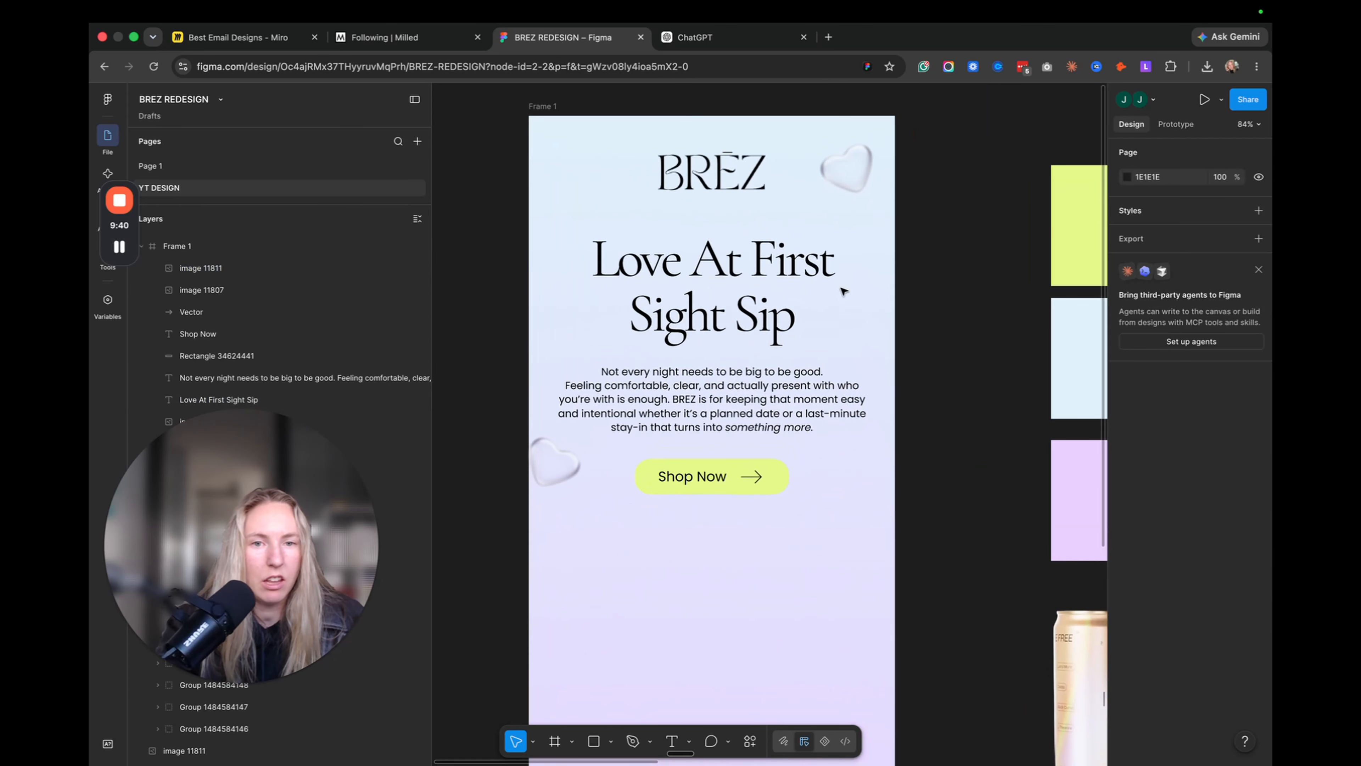
- Duplicate the Love At First Sight Sip headline within the email frame and place the copy below the Shop Now button at X 19, Y 716
scroll(846, 294, left, 1)
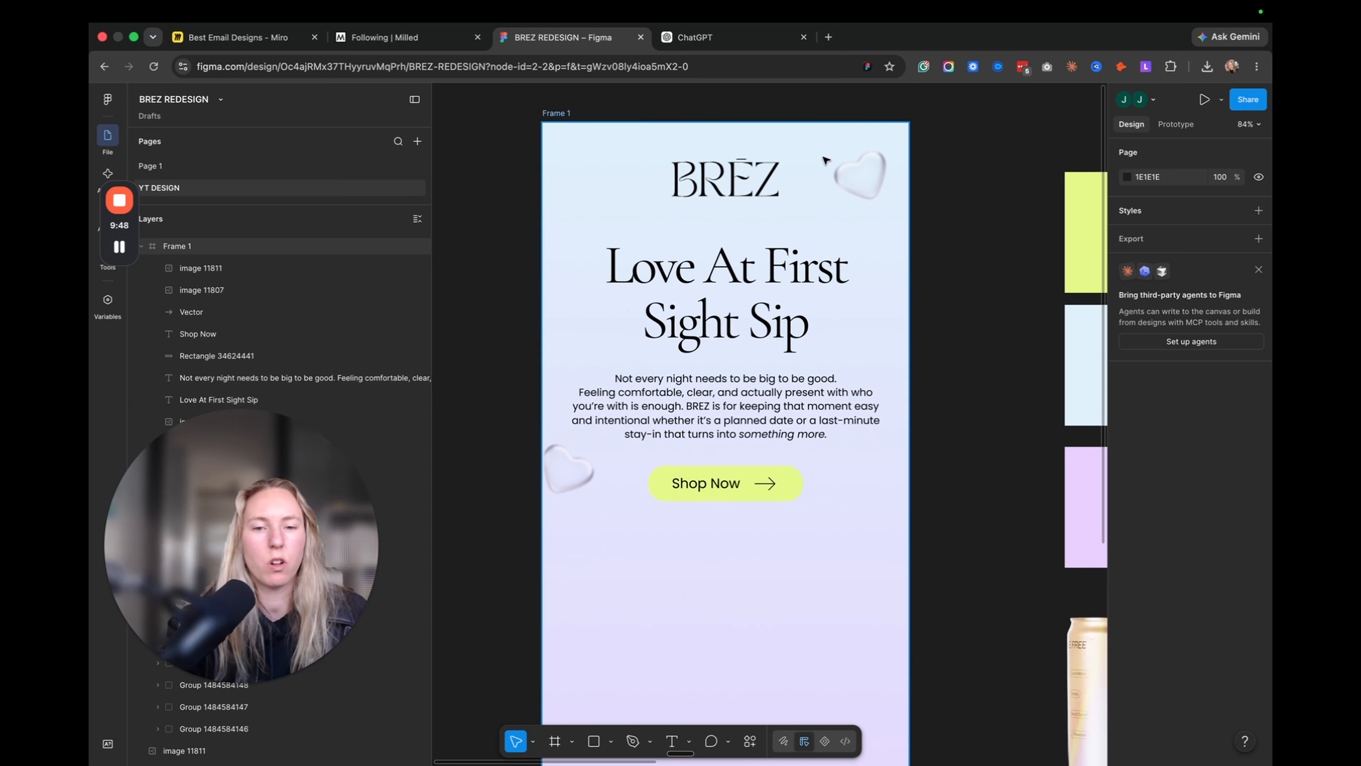
scroll(825, 160, down, 4)
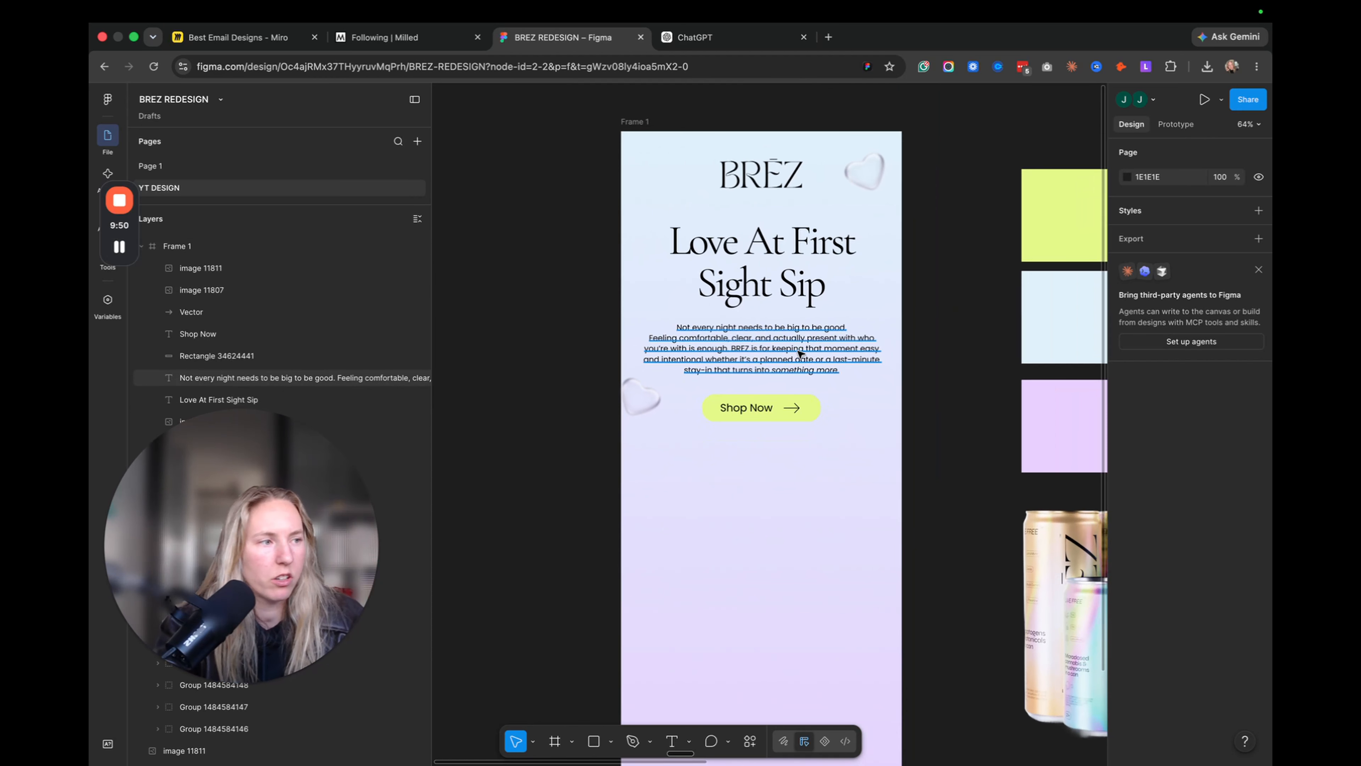
scroll(798, 351, down, 3)
scroll(798, 351, up, 3)
click(769, 272)
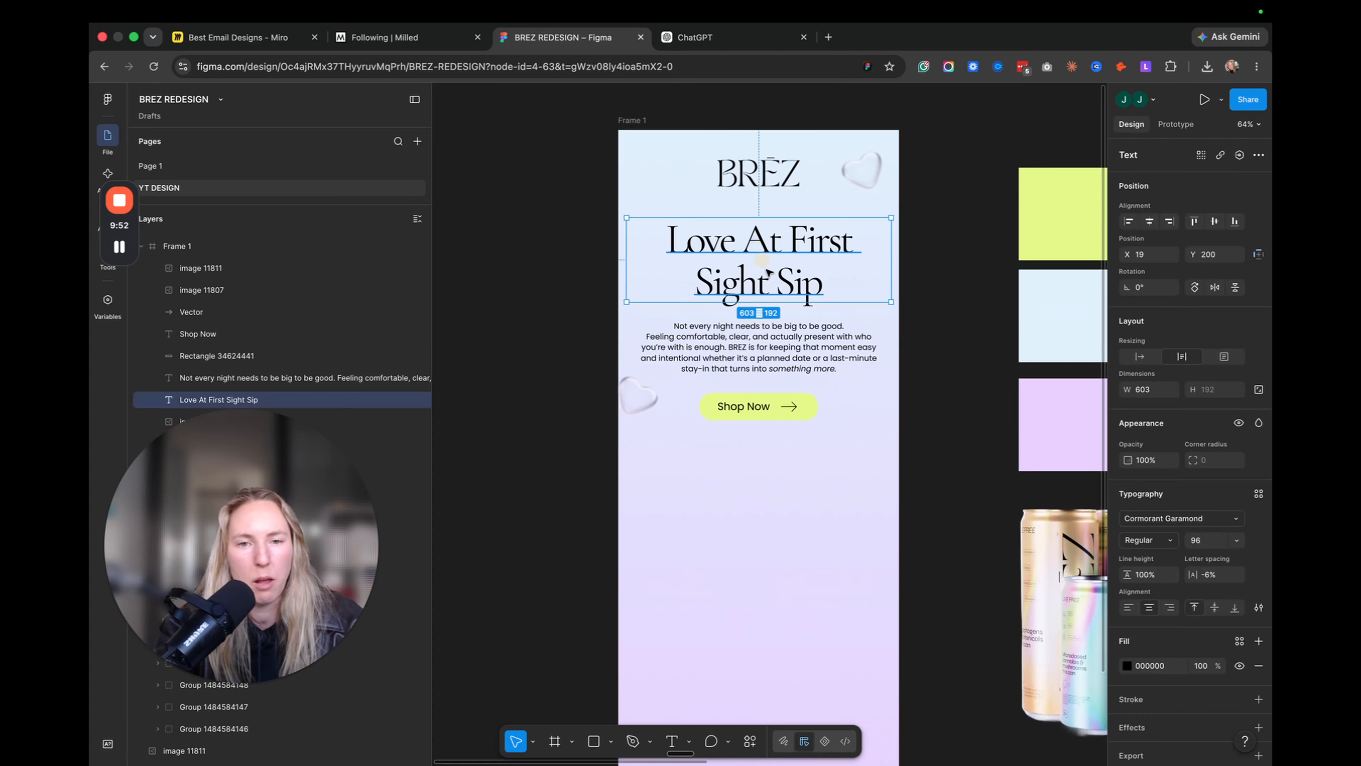
scroll(769, 272, down, 3)
click(828, 355)
scroll(803, 343, down, 2)
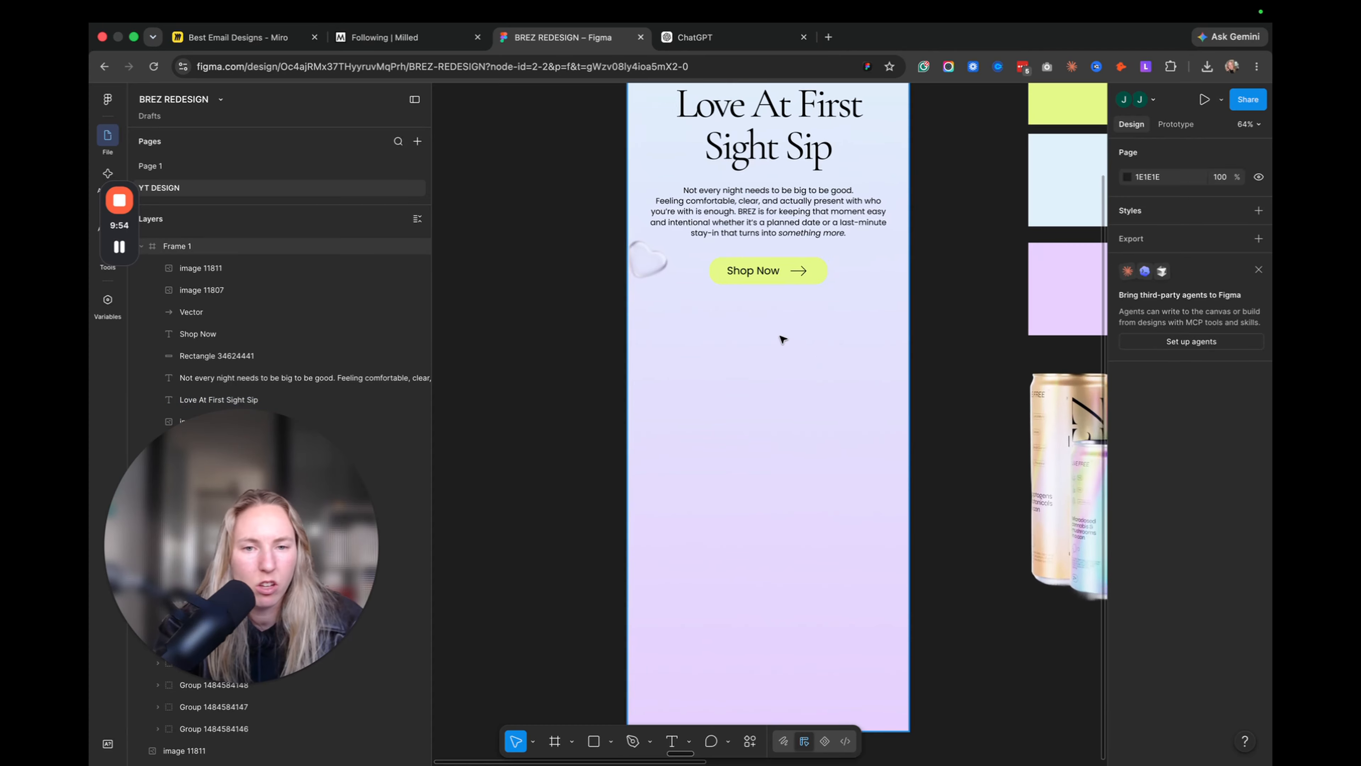
scroll(783, 339, up, 3)
key(ctrl+v)
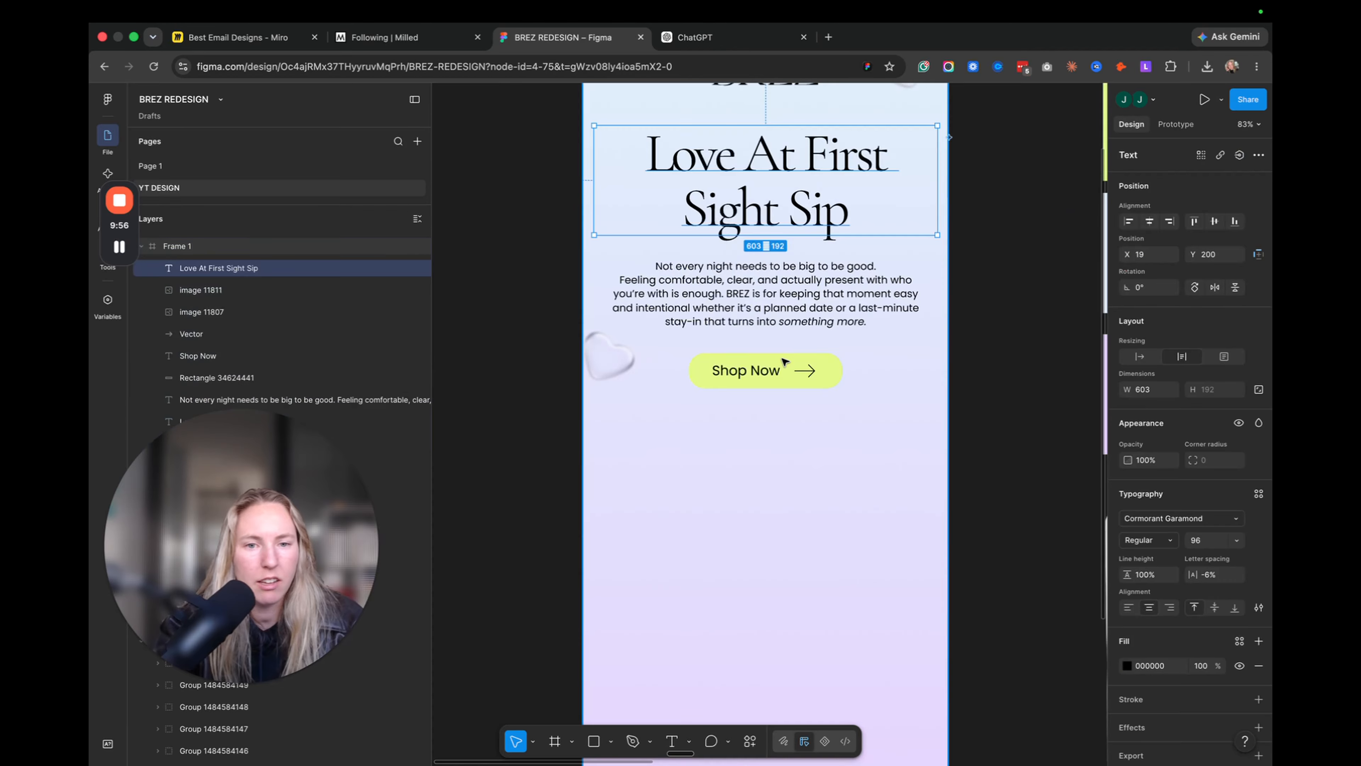
drag(788, 198, 793, 491)
- Replace the duplicated headline's text with "Meet Your Matches"
double_click(791, 477)
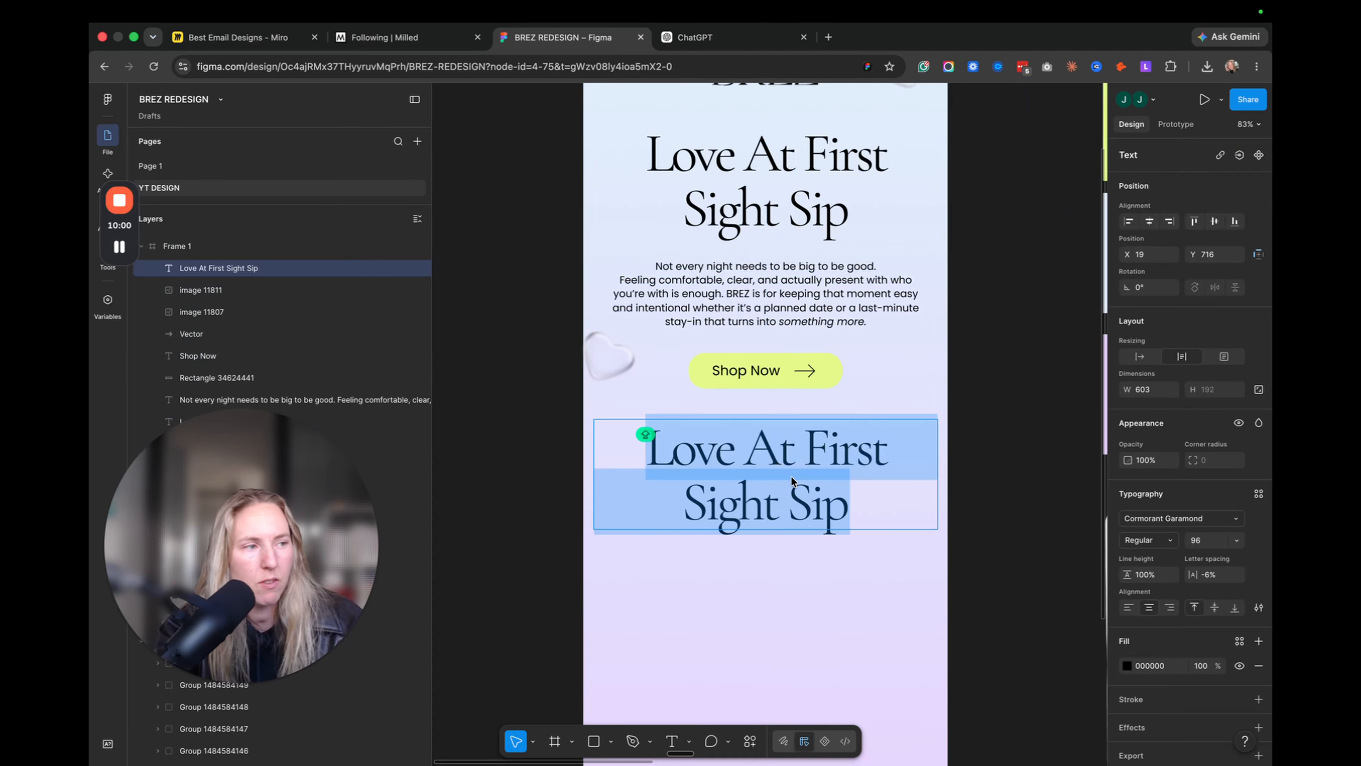
text(Meet )
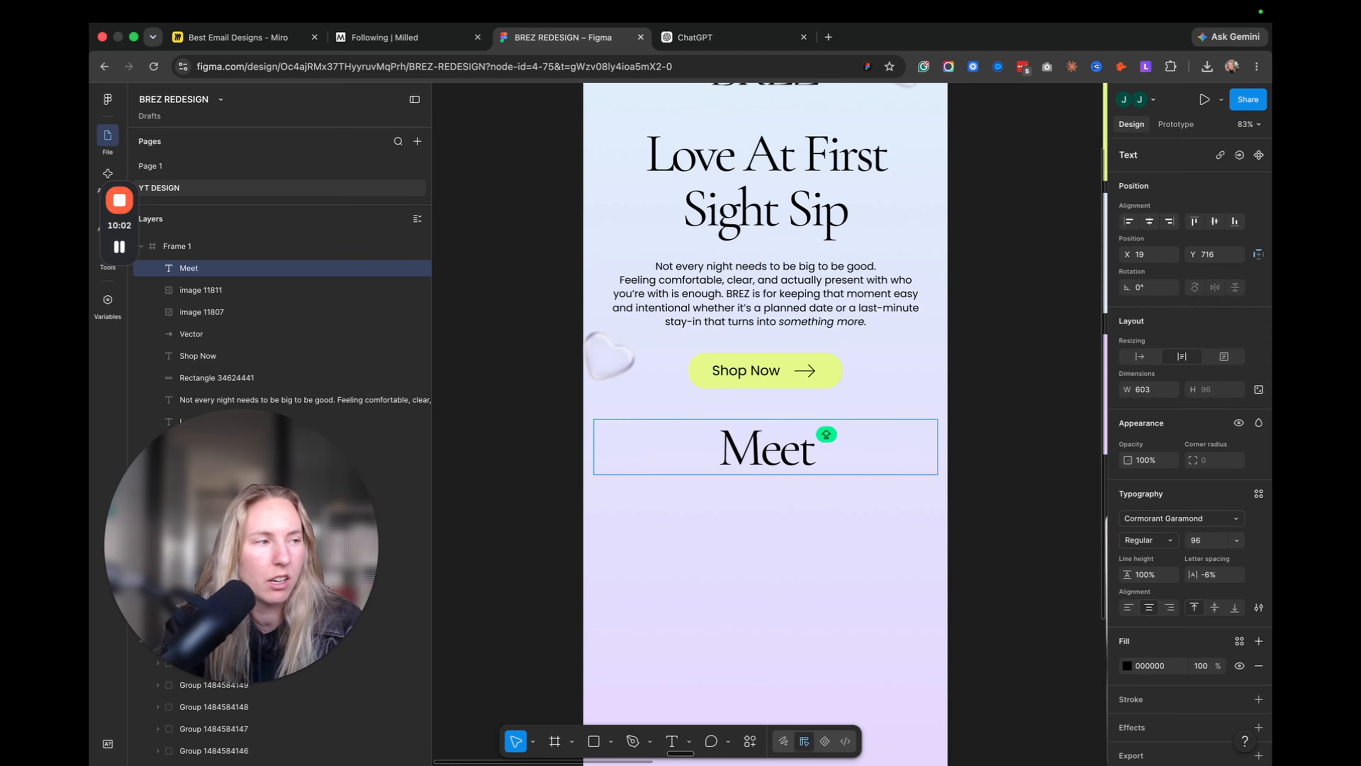
text(Your Matches)
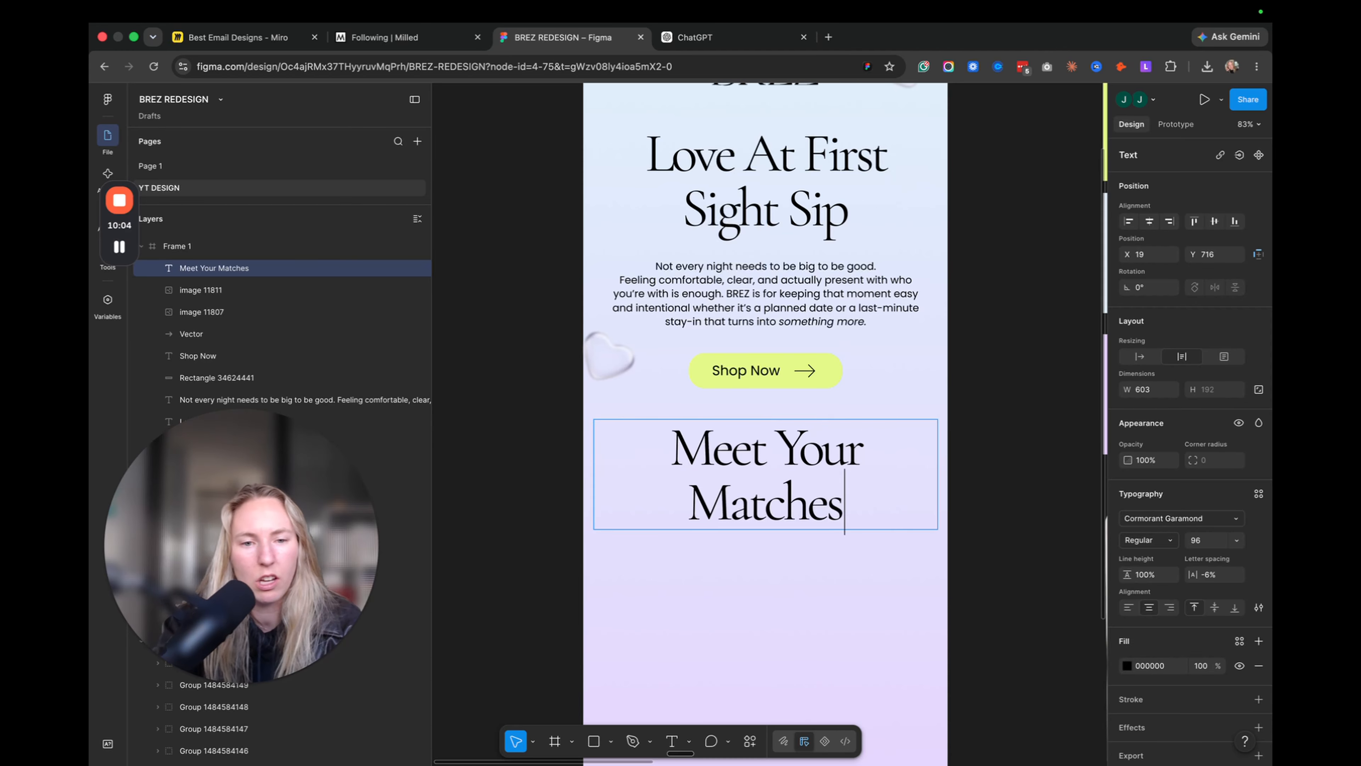
key(Escape)
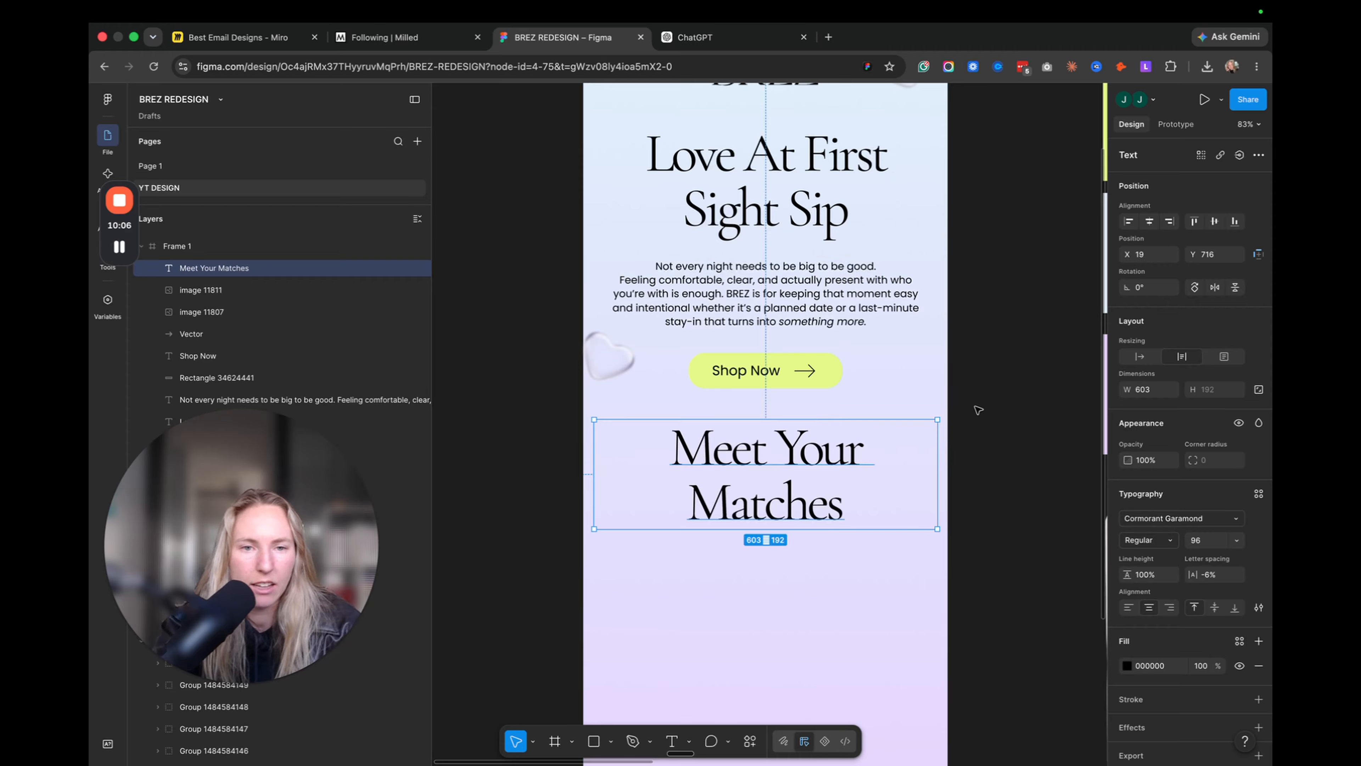
- Set the font size of the Meet Your Matches heading to 64
click(1235, 541)
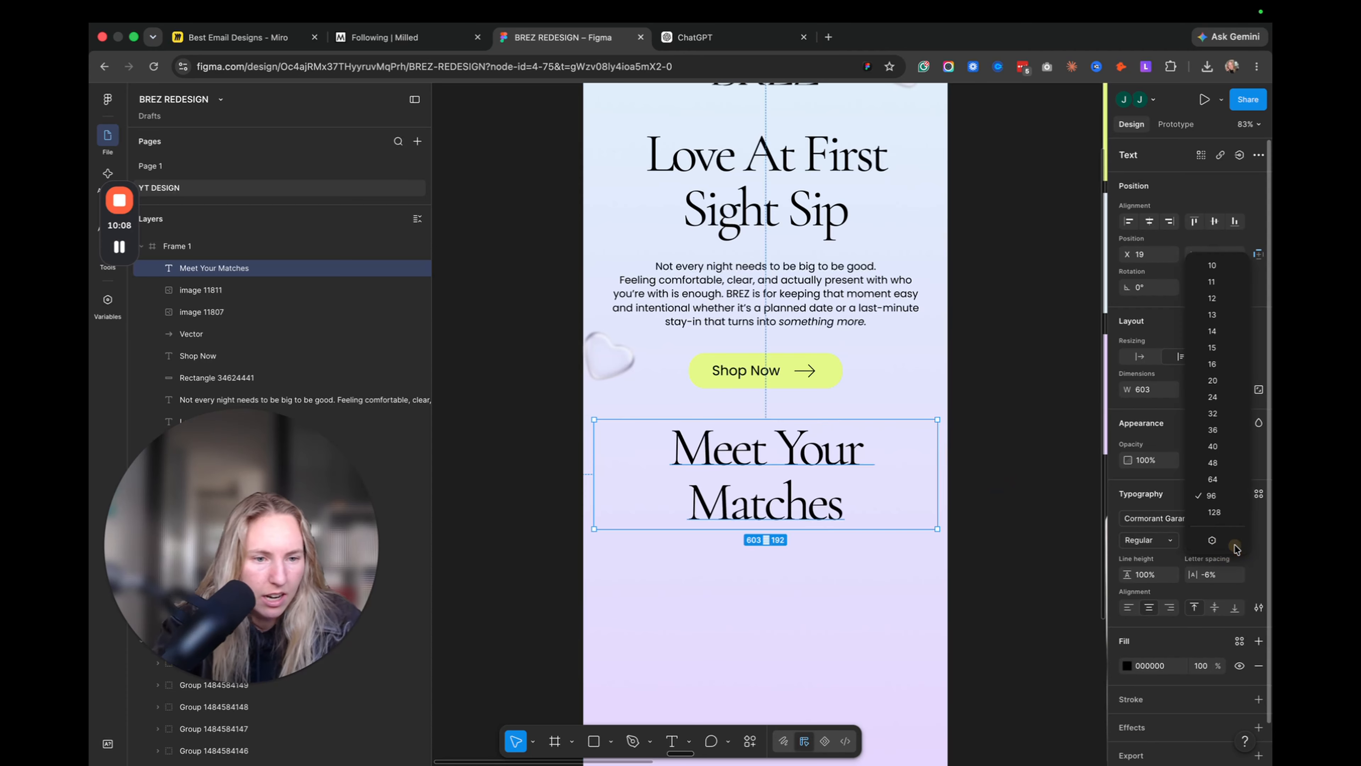
click(1216, 479)
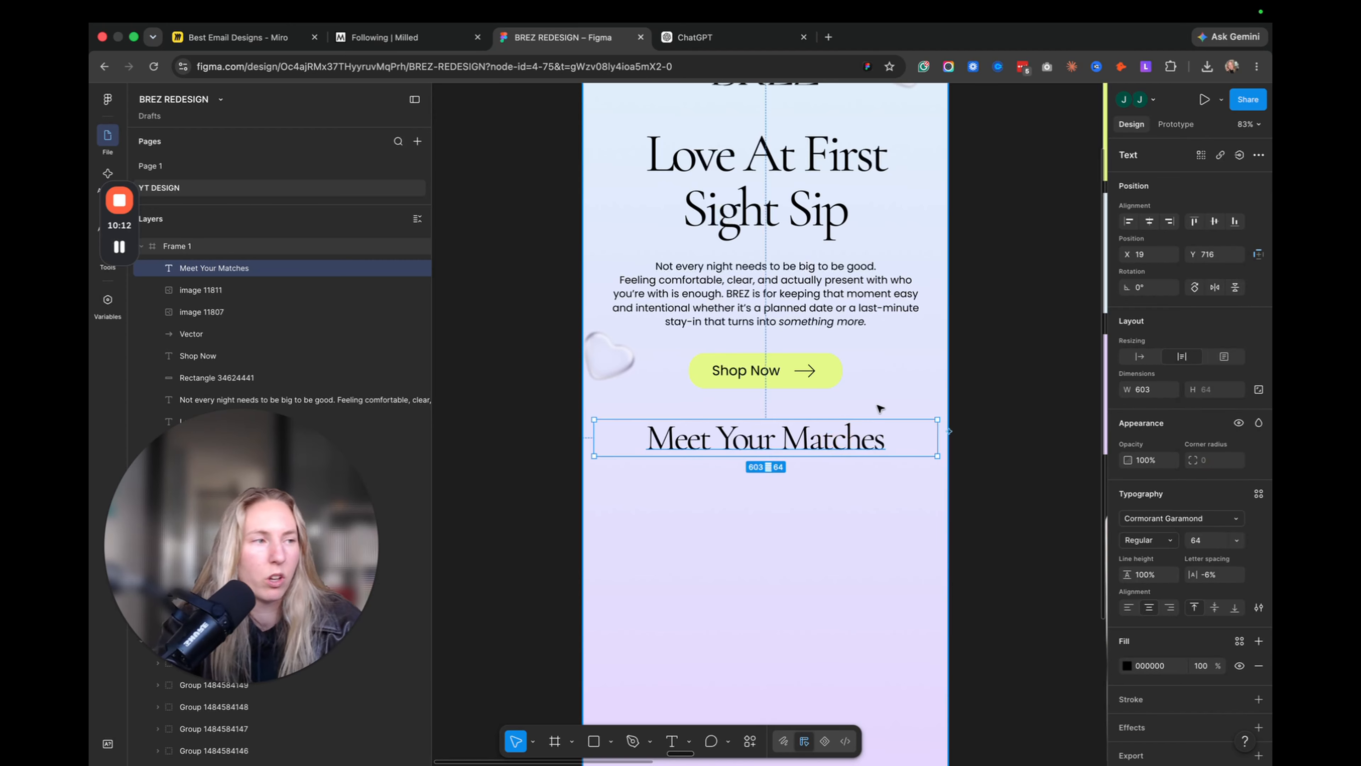
click(936, 343)
click(1012, 368)
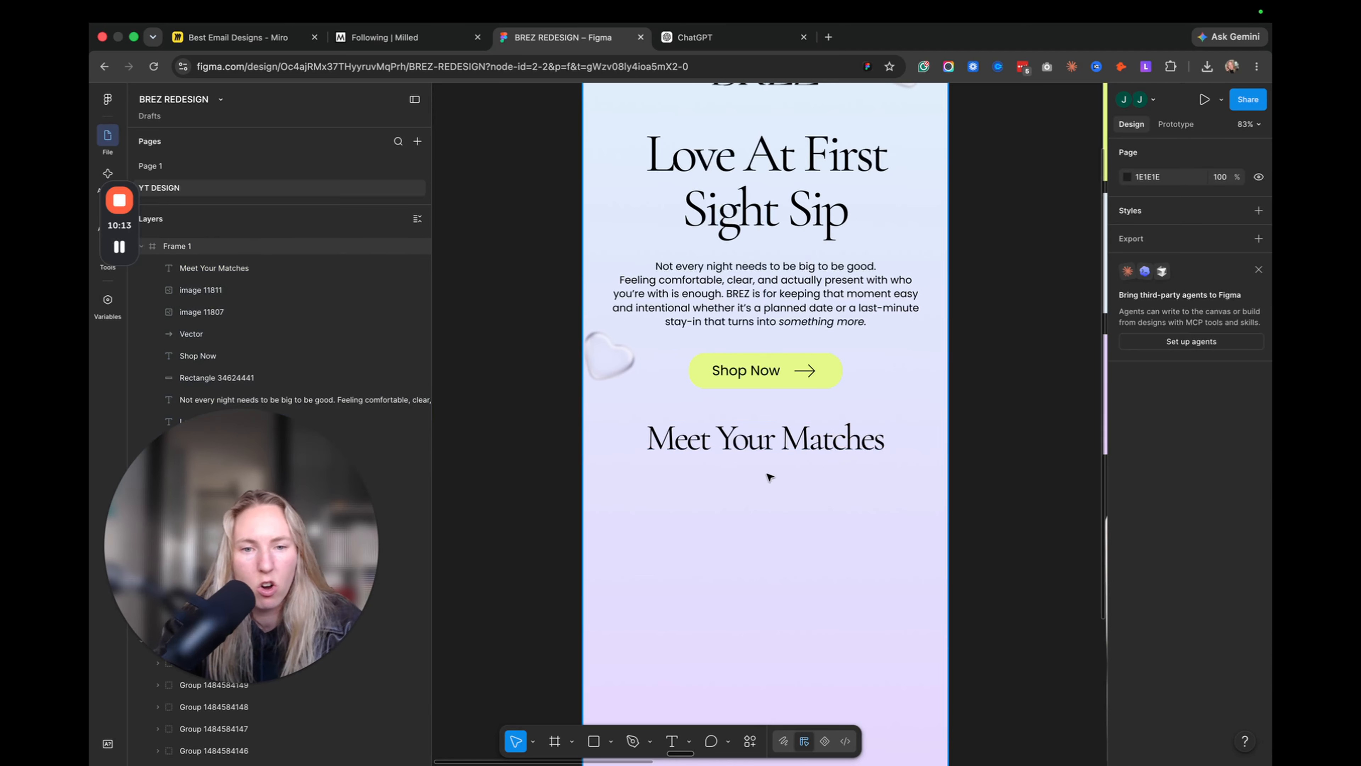
- Duplicate the body paragraph below the Meet Your Matches heading at Y 799 and change its text to "No awkward talking phases, just good vibes"
click(794, 441)
scroll(799, 450, down, 3)
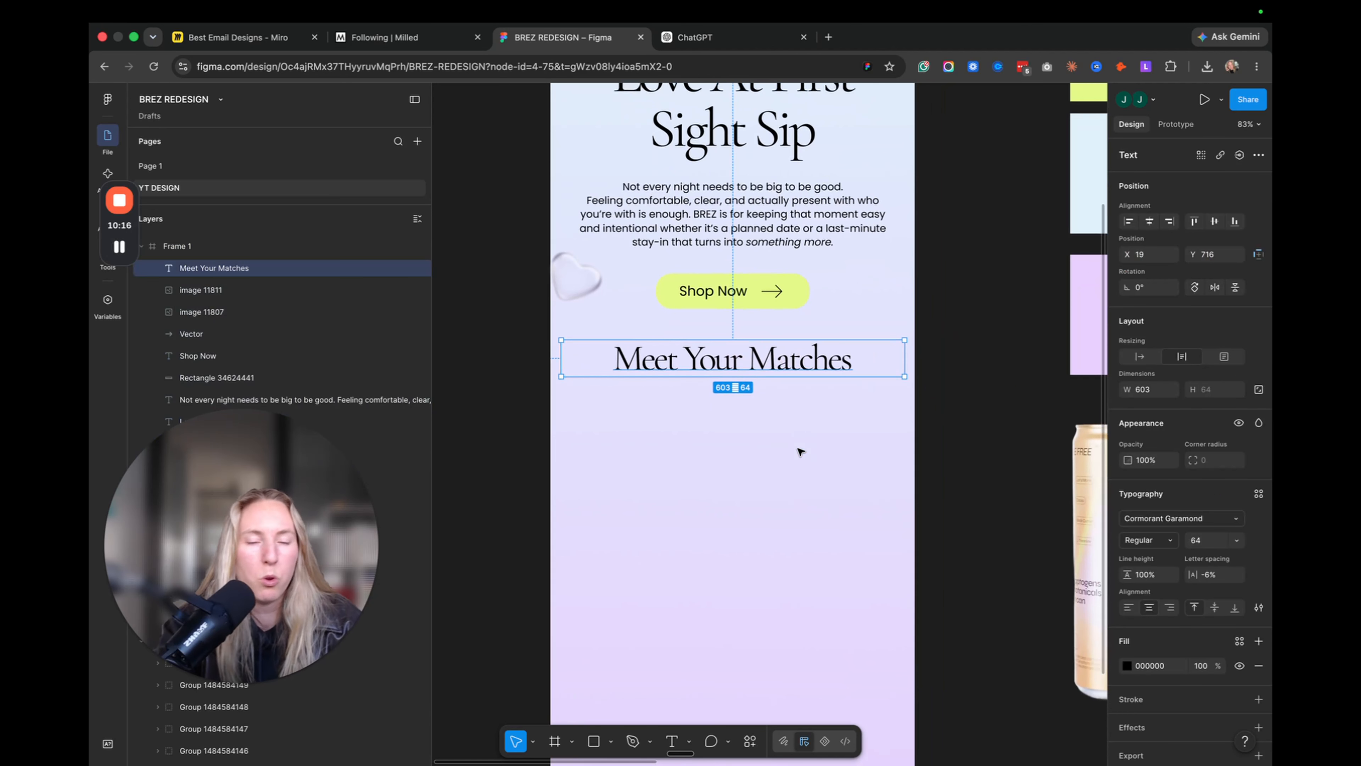
click(738, 210)
drag(749, 213, 749, 427)
double_click(749, 426)
text(n)
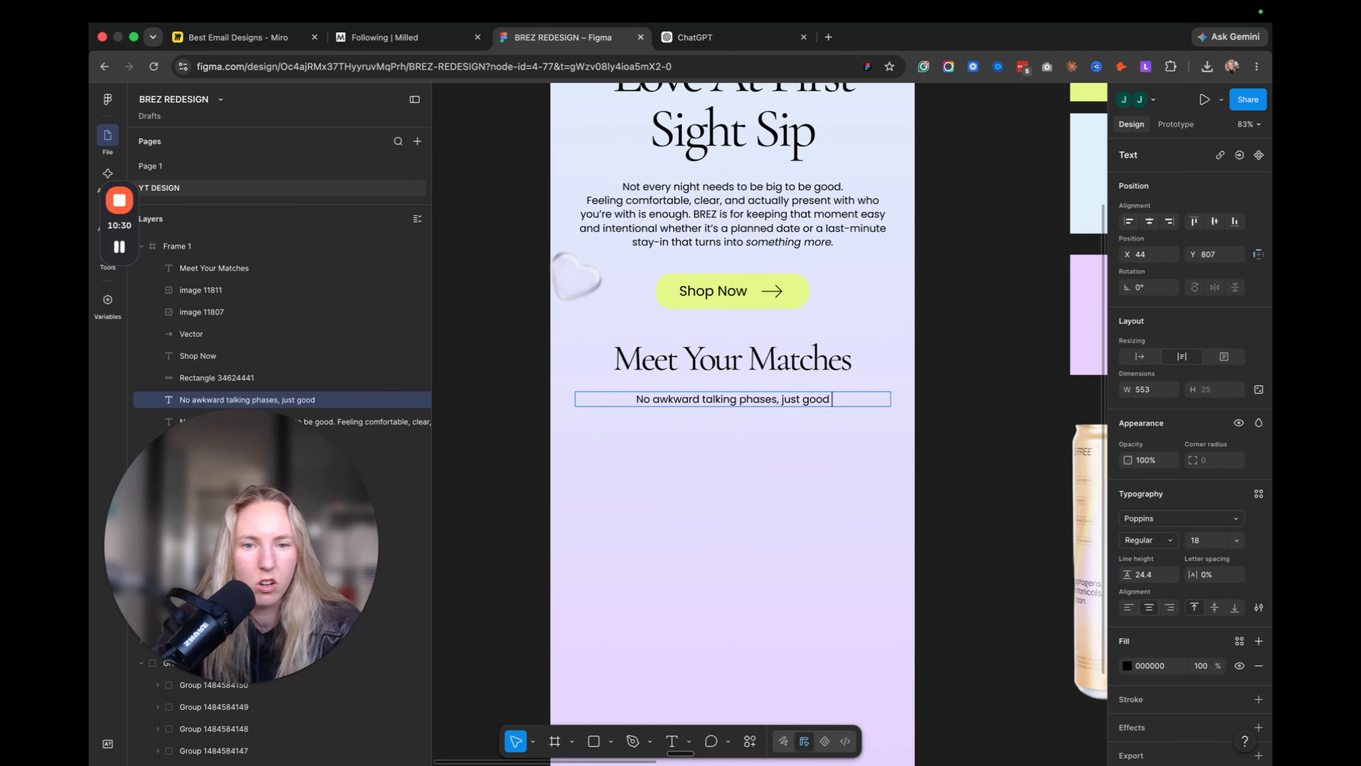
click(886, 407)
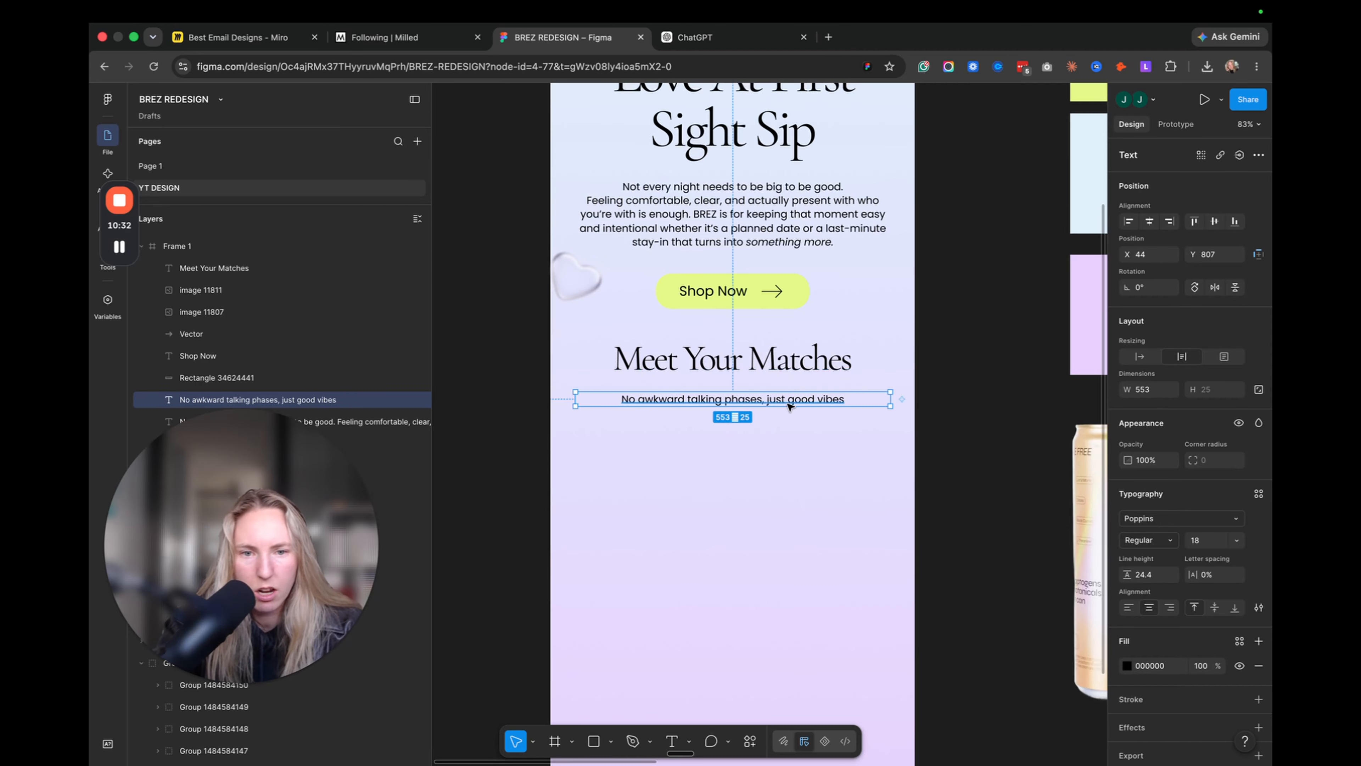
drag(789, 406, 789, 402)
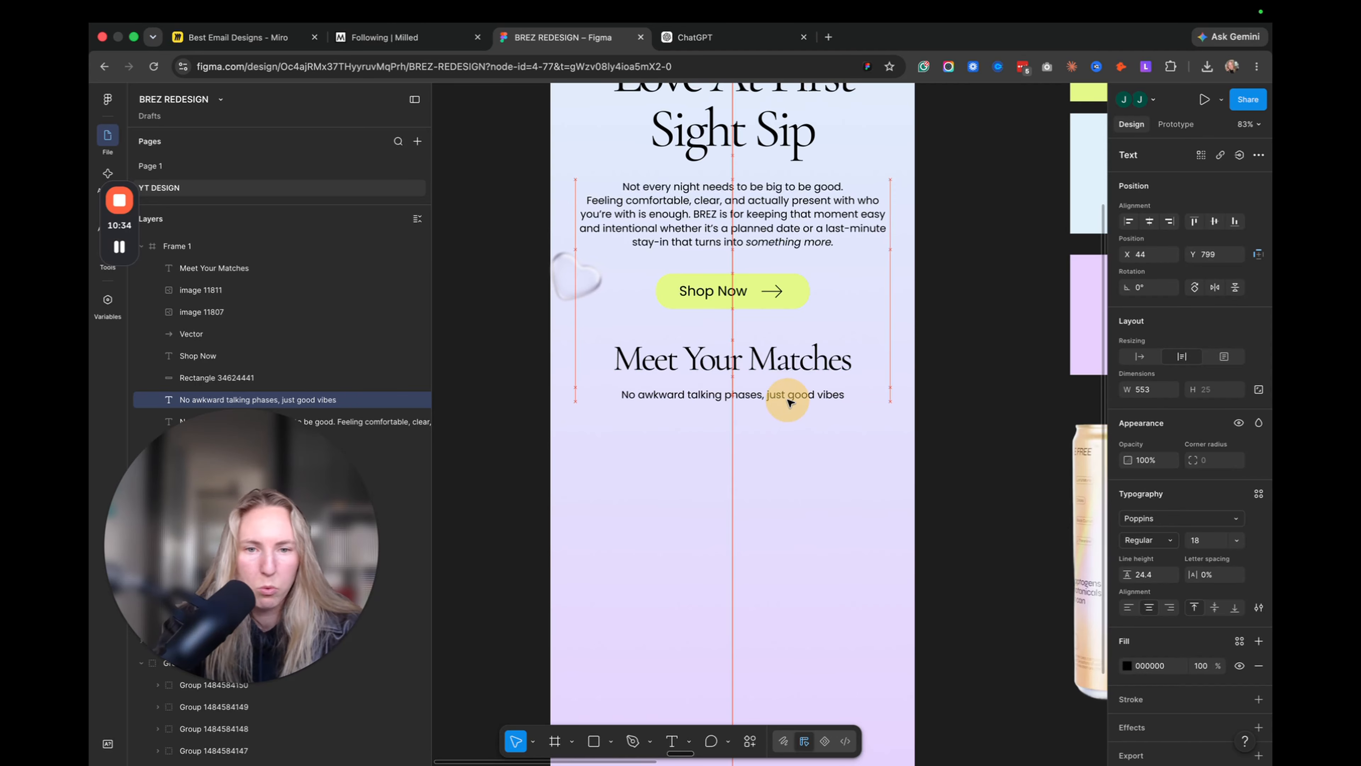
click(967, 411)
- Copy the single-can product photo into the email frame and center it below the "No awkward talking phases" line at X 89, Y 866
scroll(967, 412, down, 3)
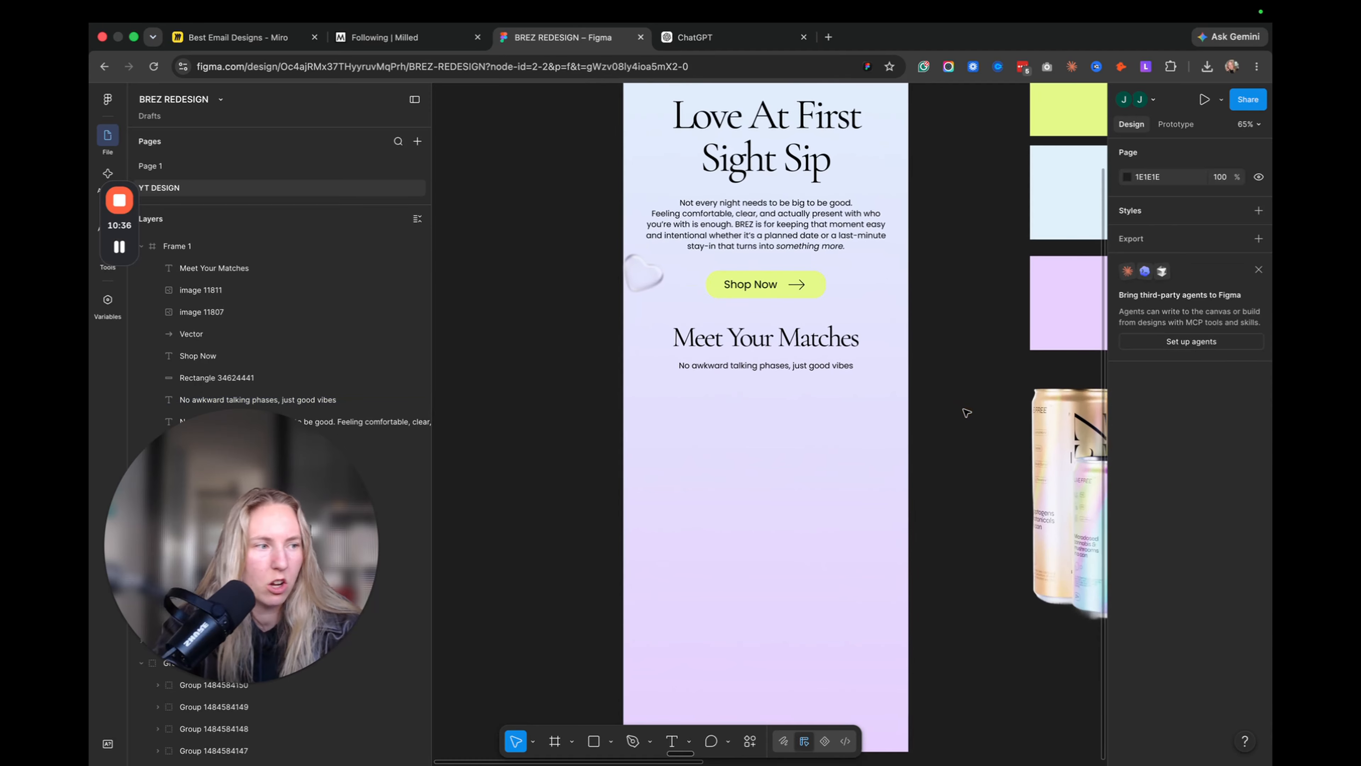
scroll(966, 412, down, 2)
scroll(967, 412, up, 5)
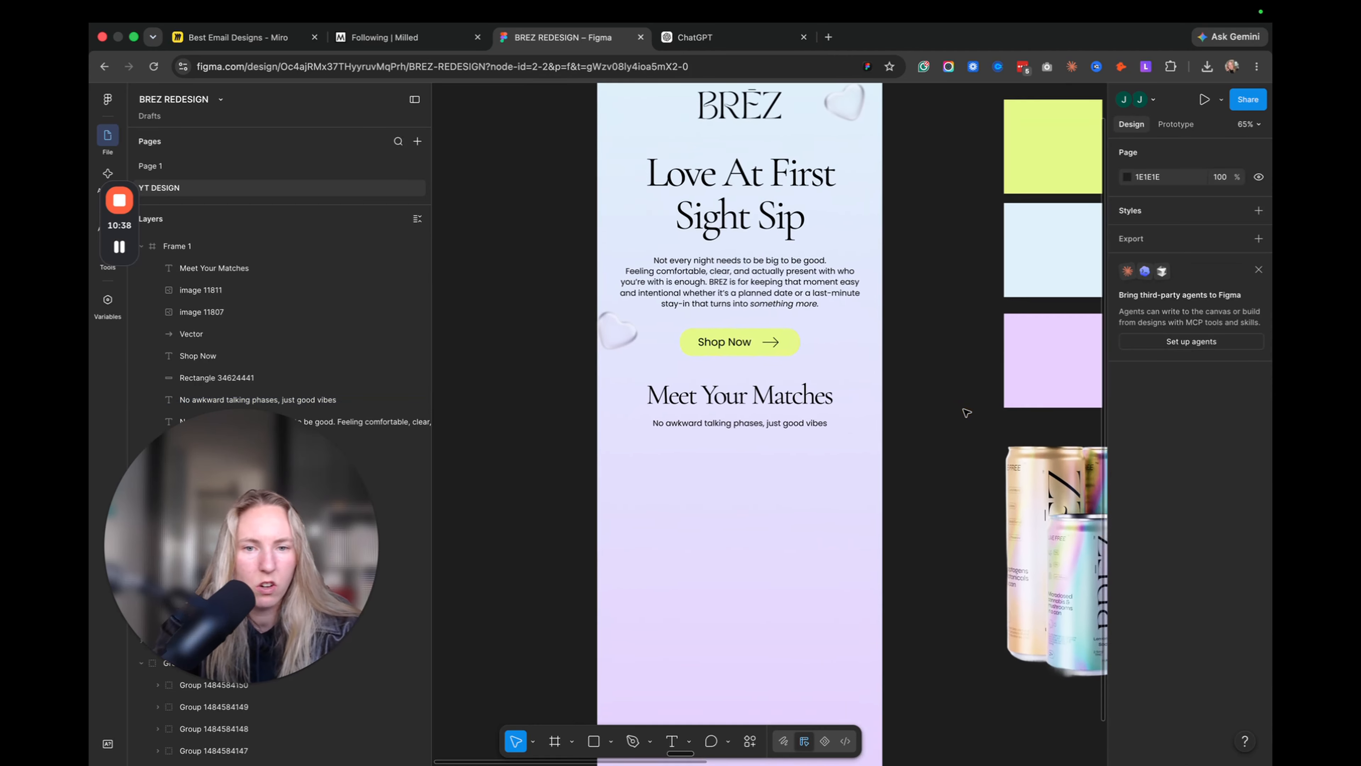
scroll(967, 412, down, 2)
scroll(966, 412, up, 2)
scroll(966, 412, right, 5)
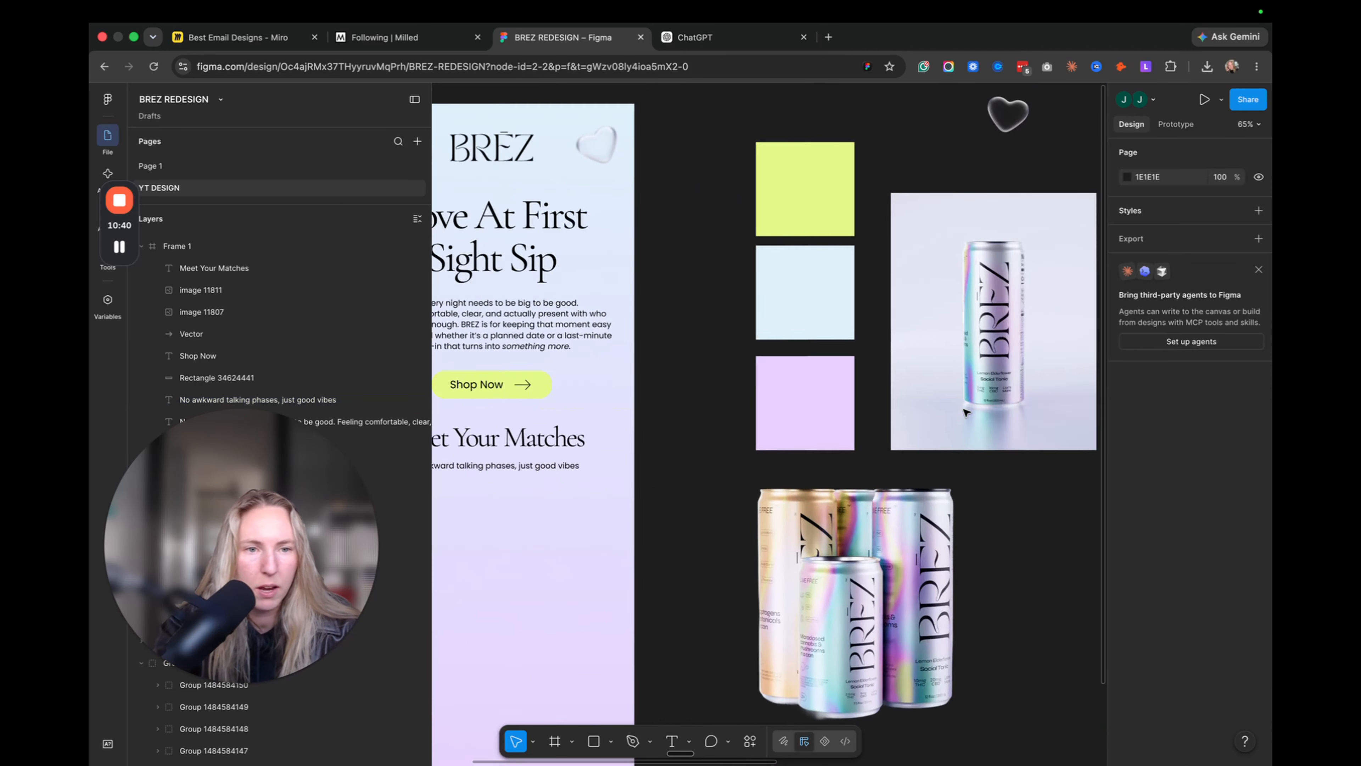
scroll(967, 412, right, 3)
click(839, 344)
scroll(839, 346, left, 7)
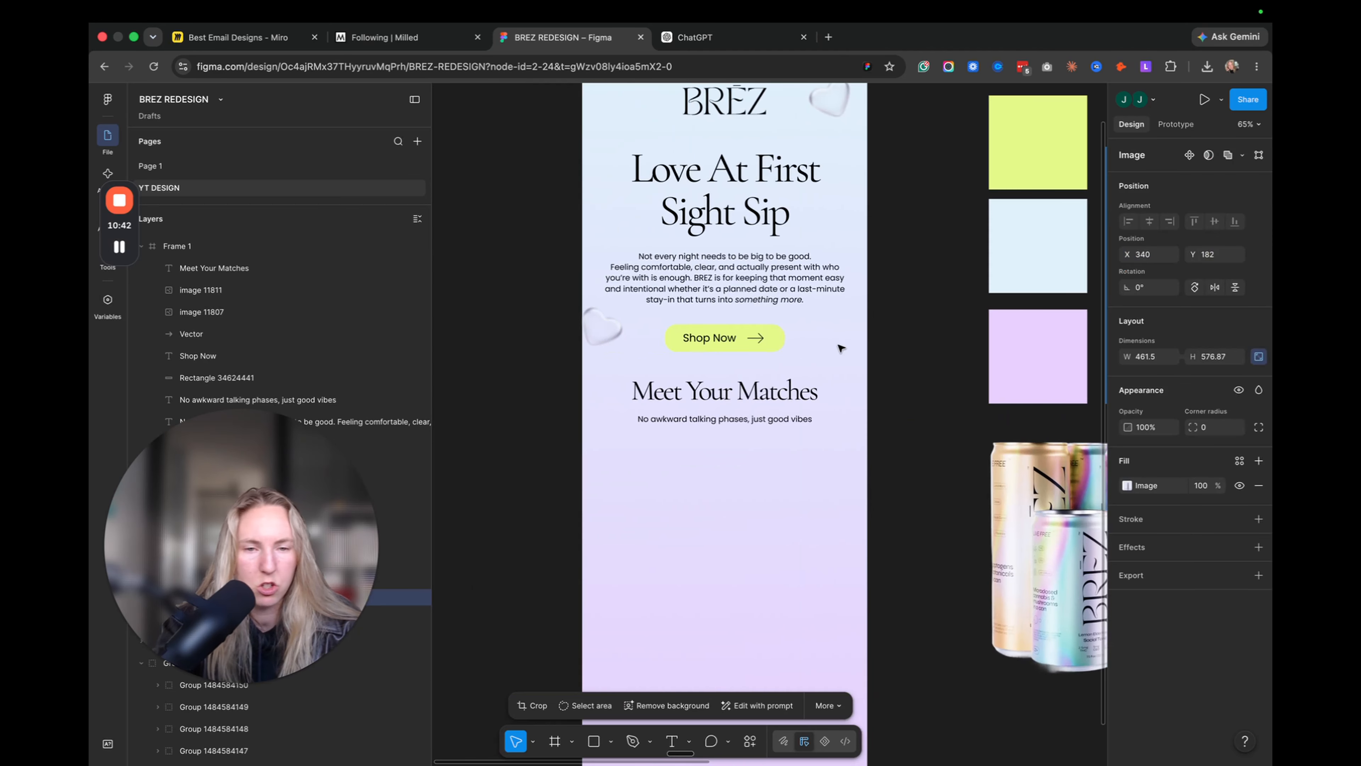
scroll(720, 464, down, 3)
click(720, 468)
key(ctrl+v)
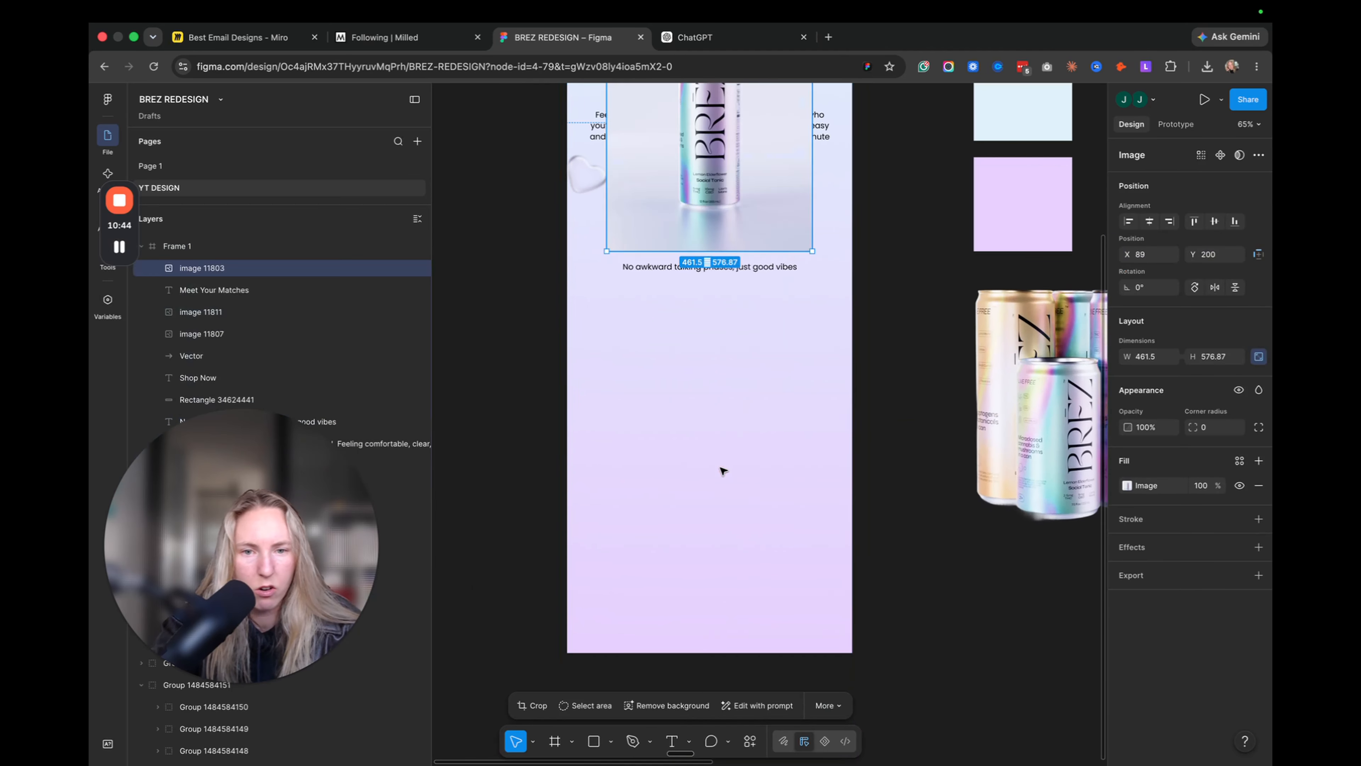
drag(703, 209, 696, 507)
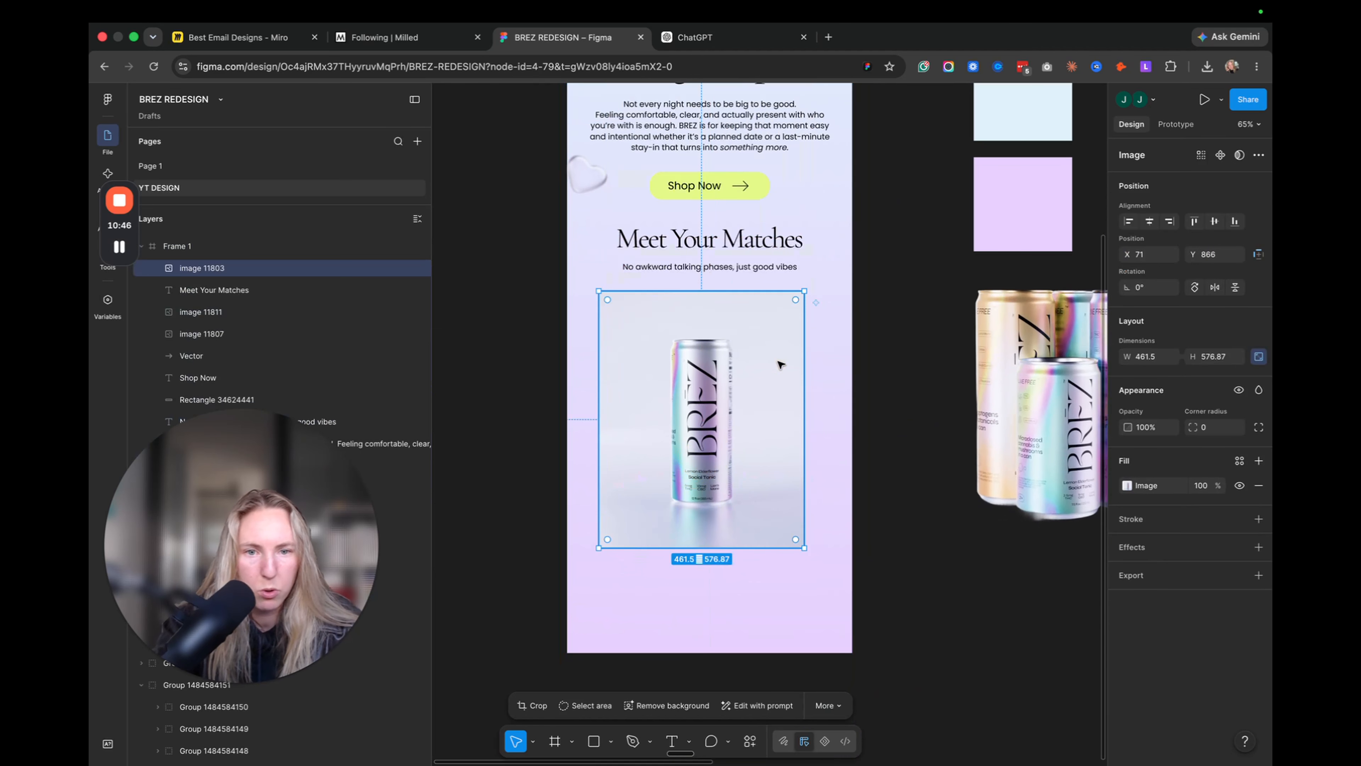
drag(693, 351, 696, 351)
click(906, 398)
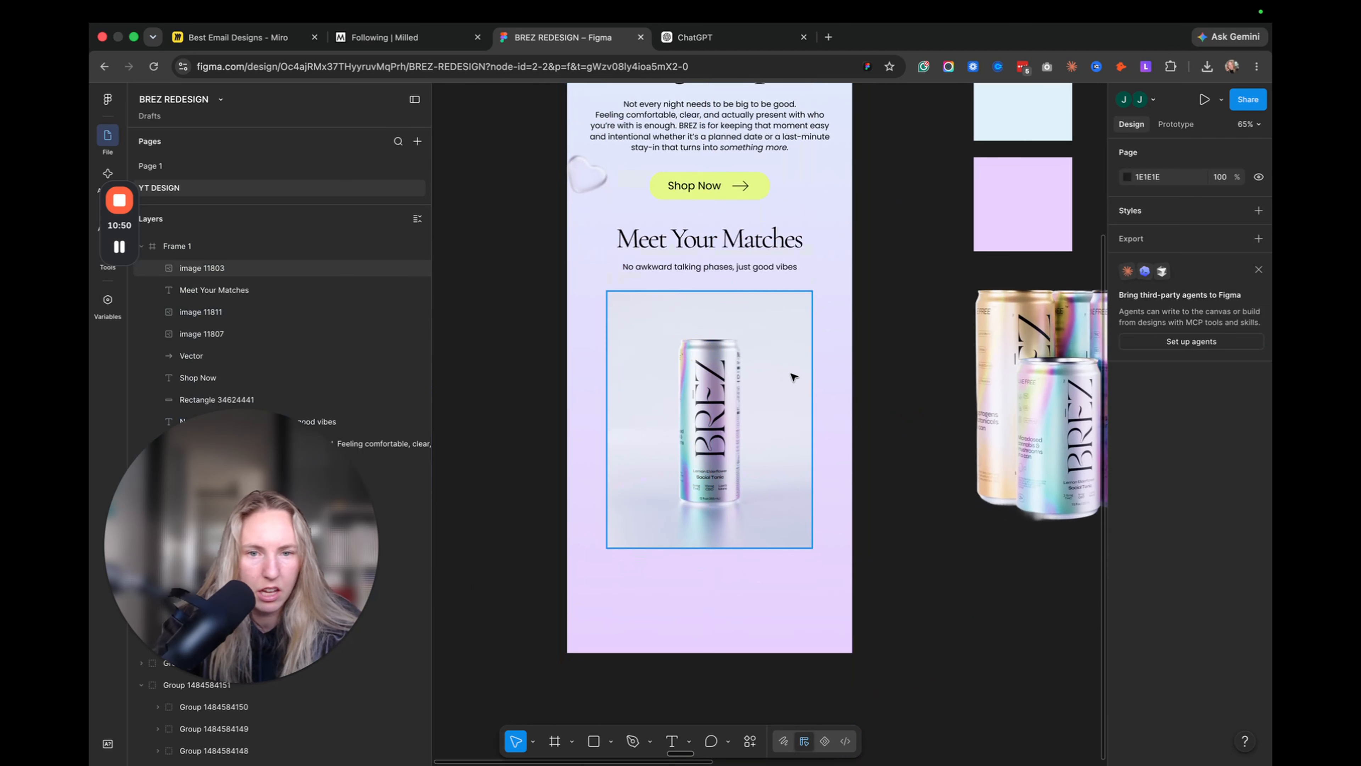
- Round the can photo's corners with a radius of 28
scroll(793, 377, up, 5)
scroll(794, 377, down, 3)
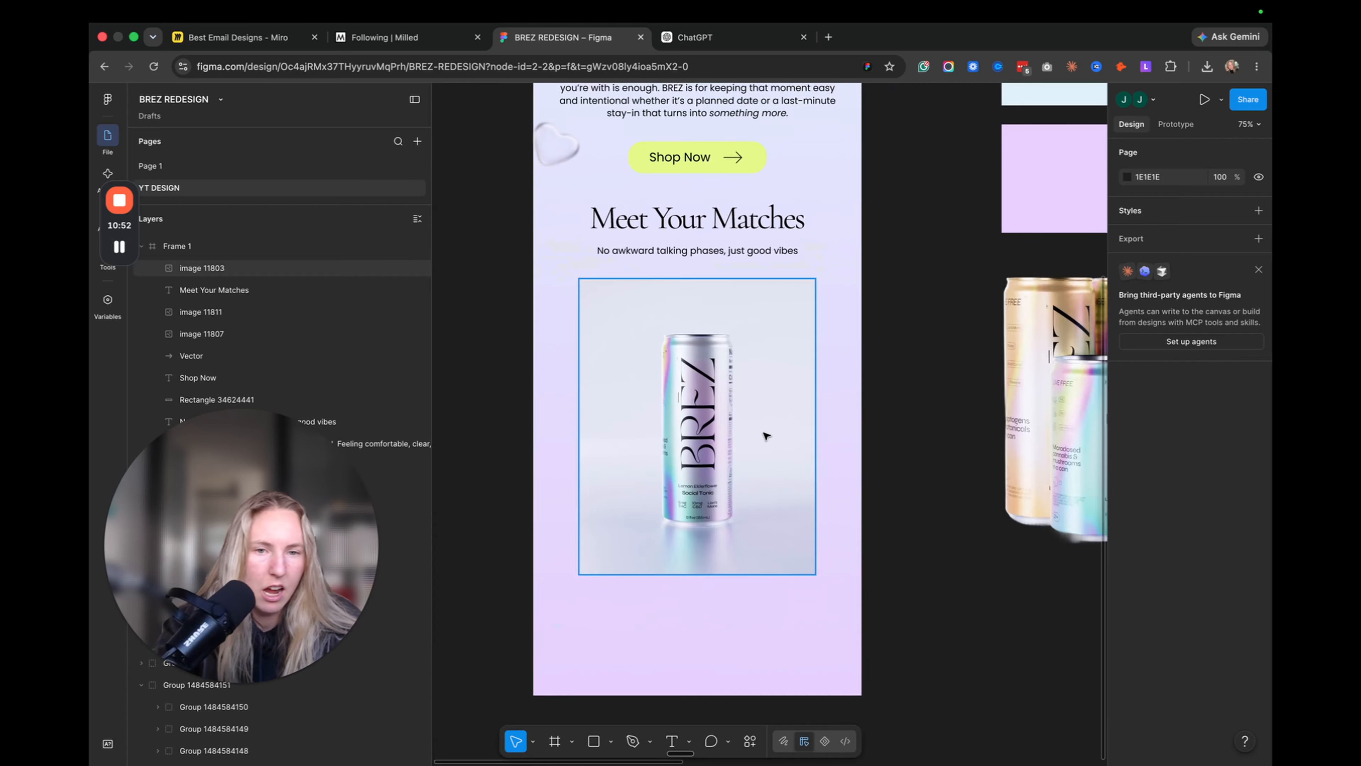
click(775, 367)
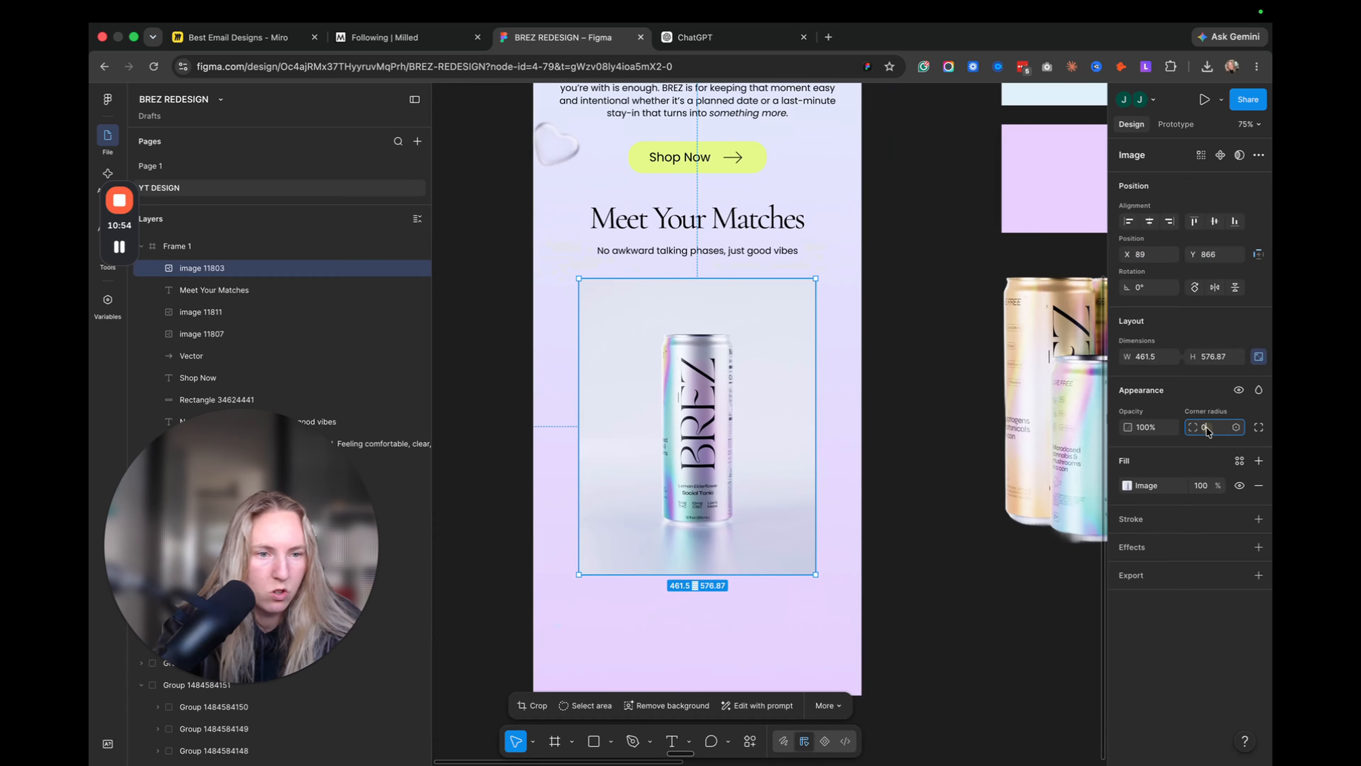
key(Return)
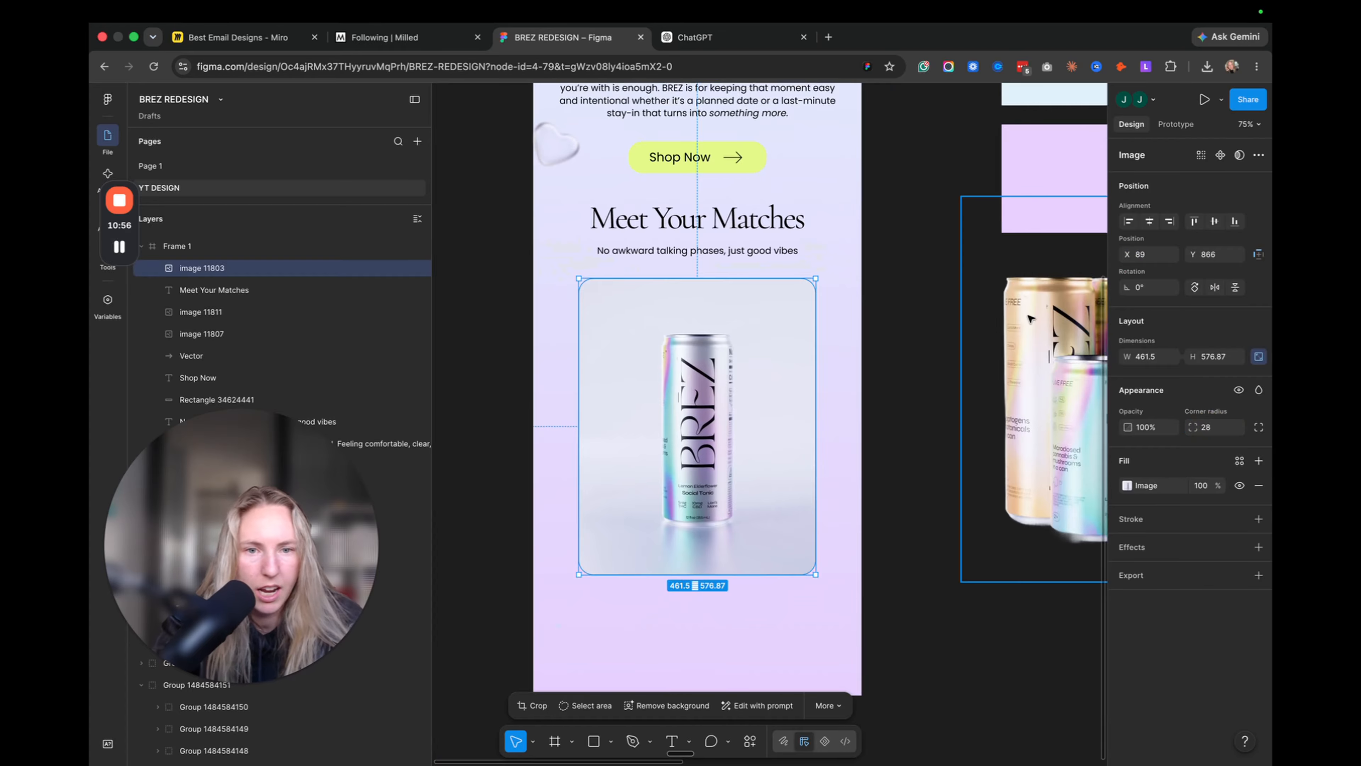
click(904, 351)
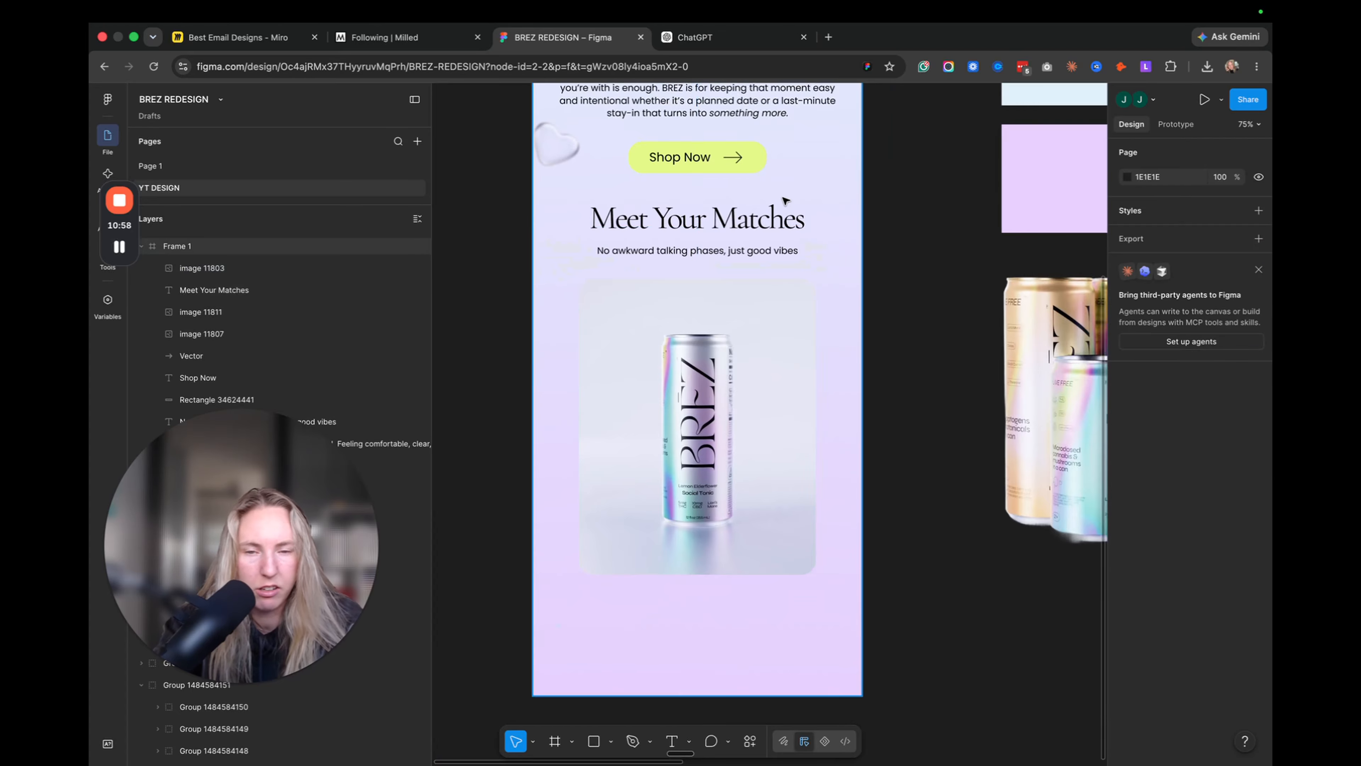
- Examine the email's layout and compare the settings of the body paragraph, both headings and the button shape
scroll(784, 201, up, 5)
click(723, 482)
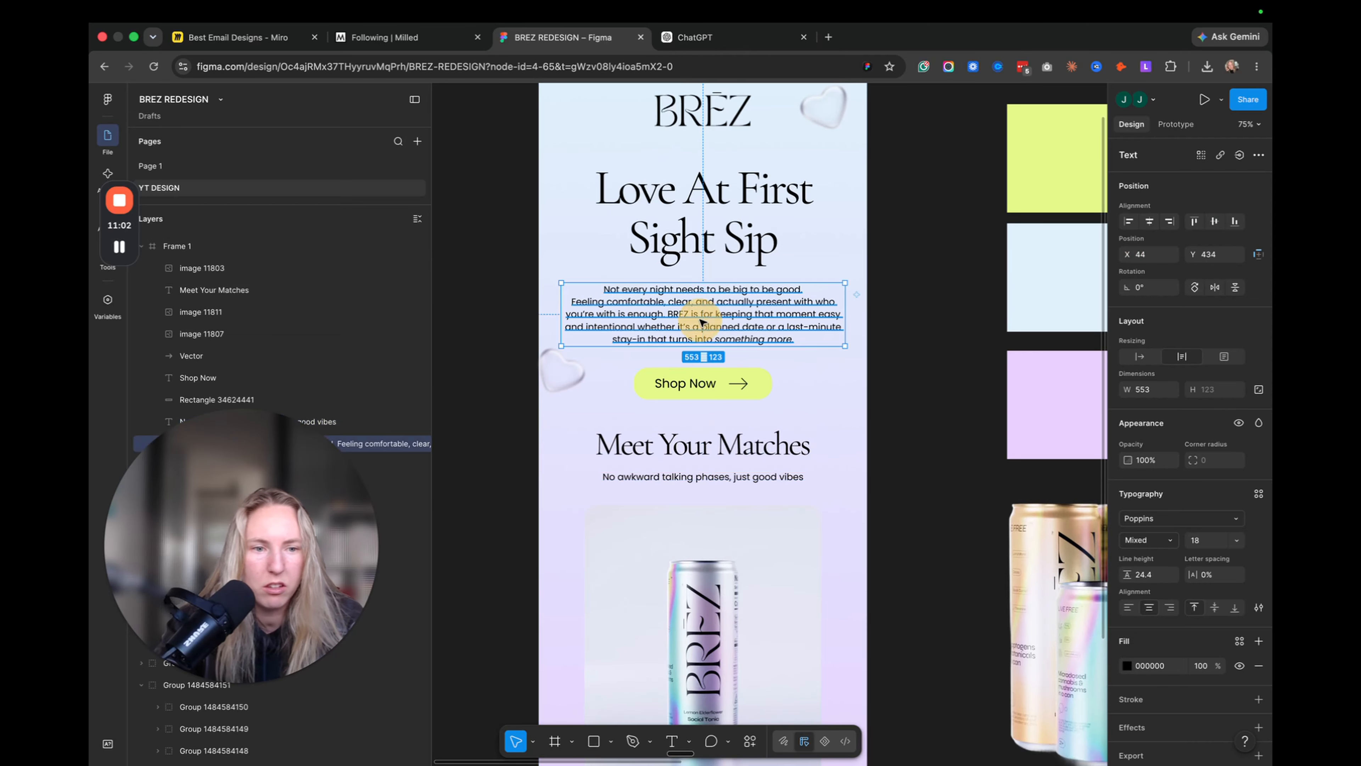
click(710, 438)
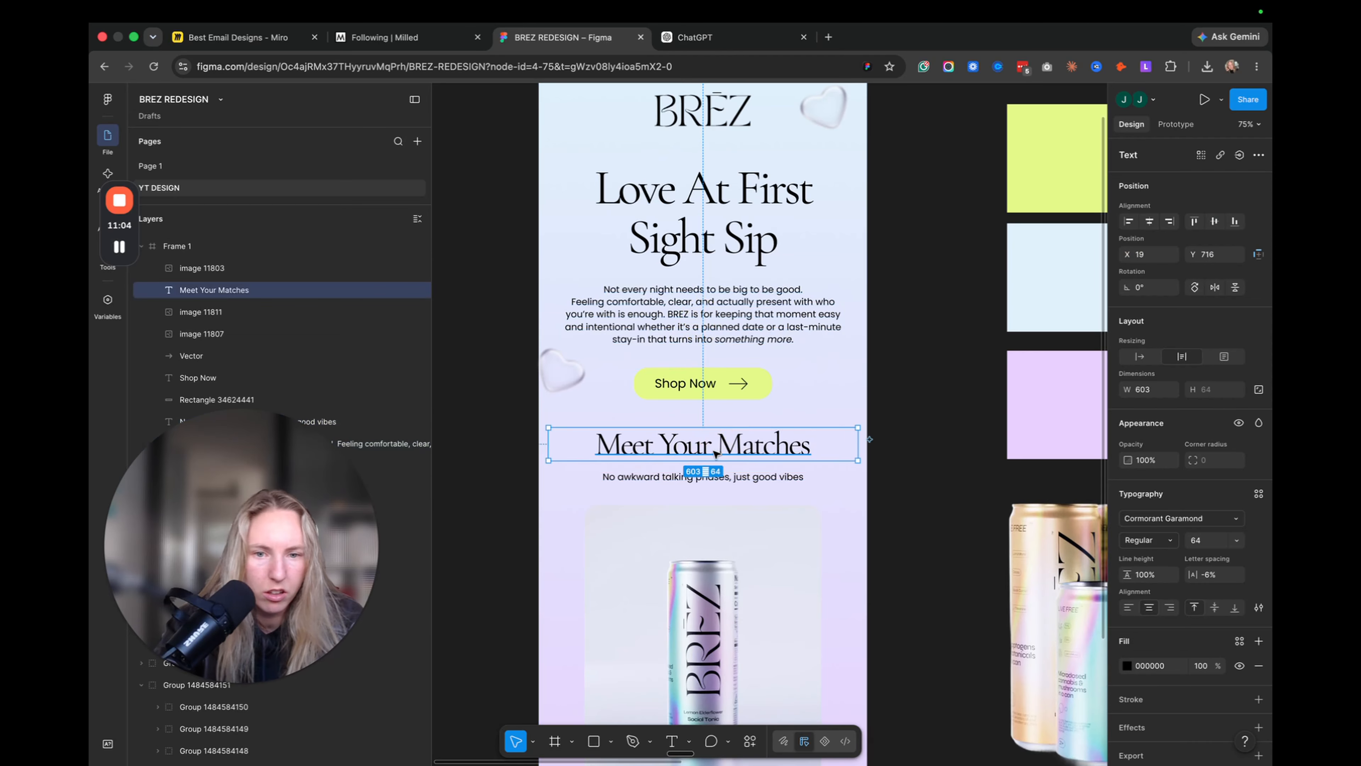
scroll(737, 453, up, 2)
scroll(738, 453, left, 2)
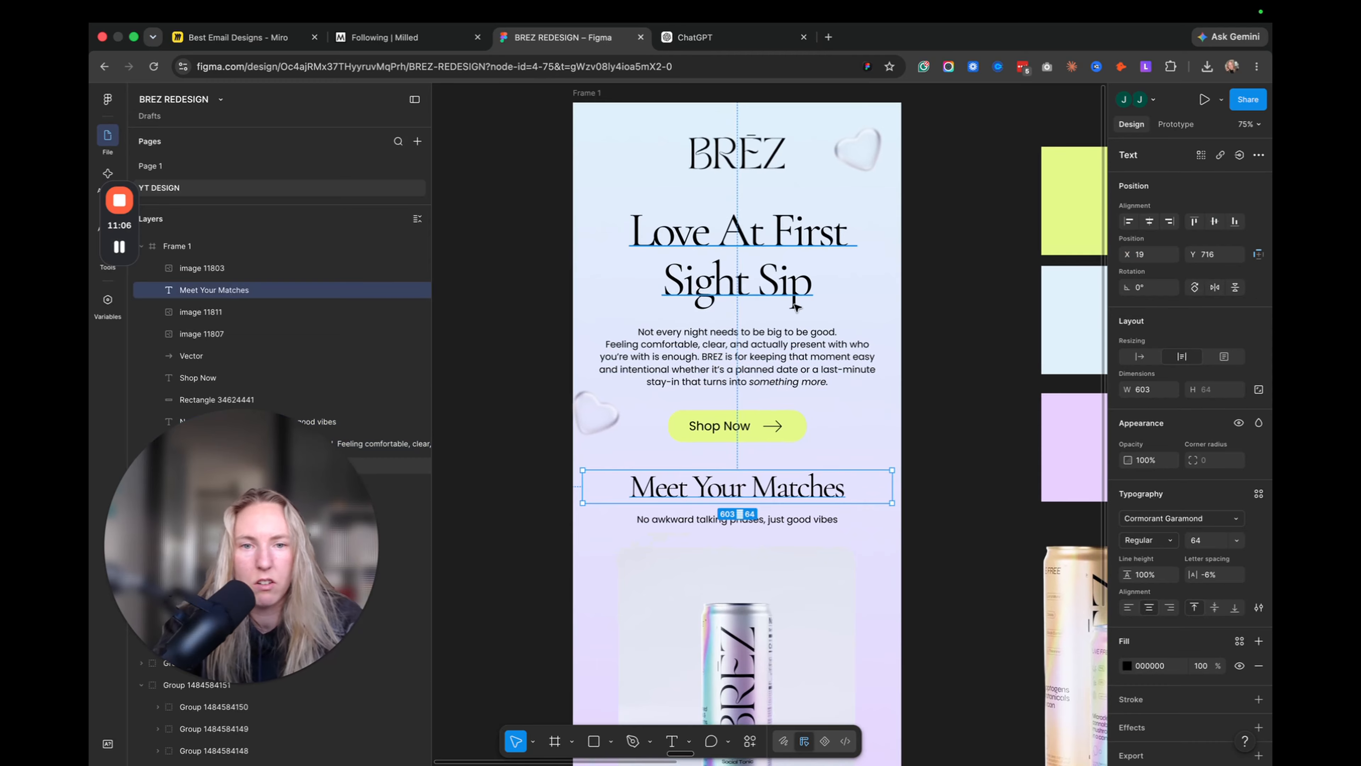
click(732, 260)
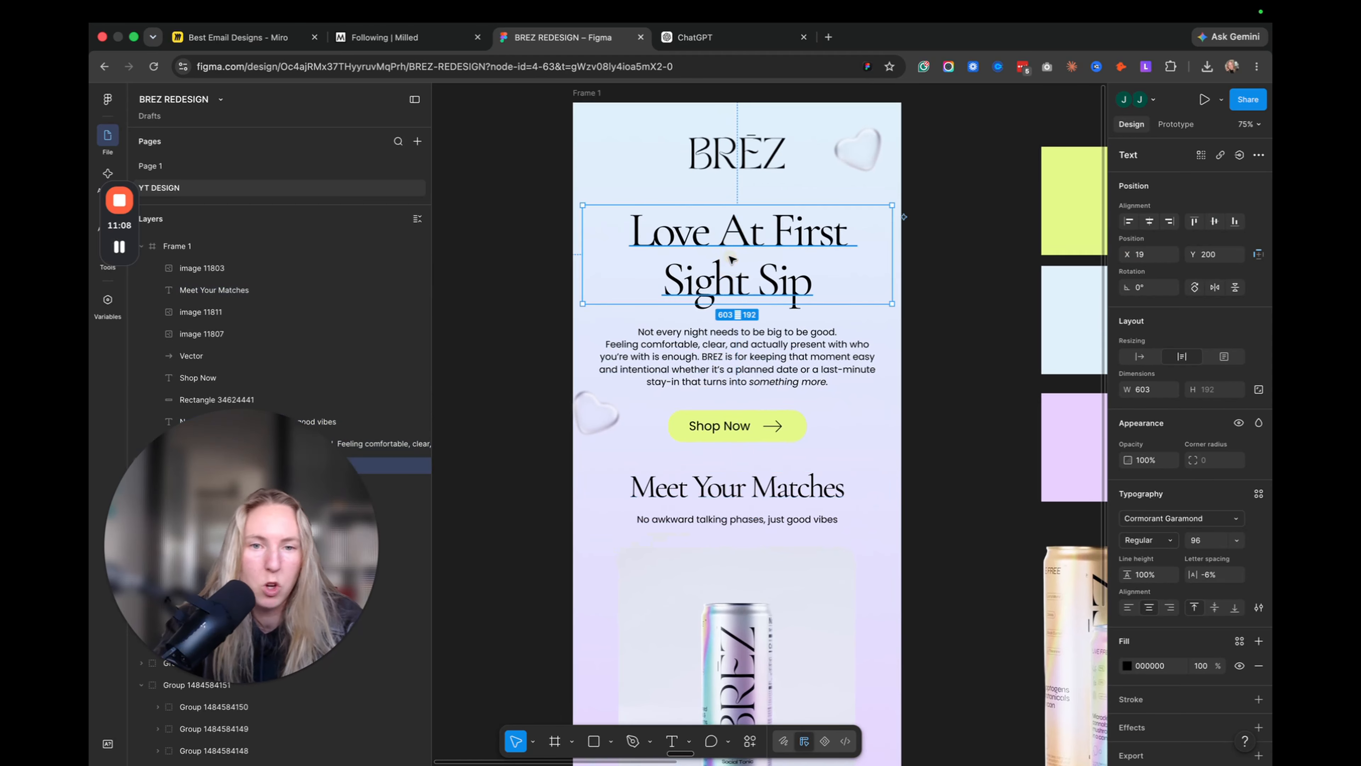
click(906, 298)
scroll(906, 353, down, 3)
scroll(905, 353, right, 1)
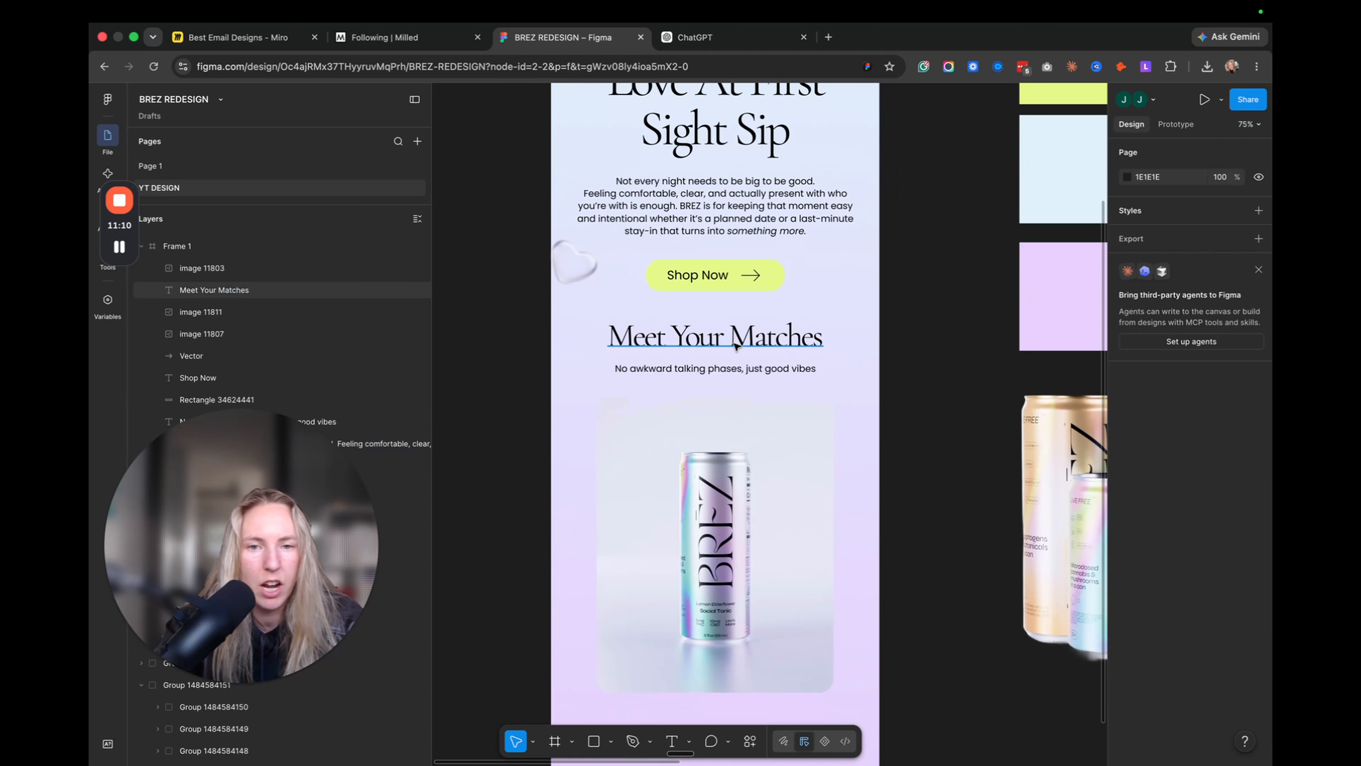
scroll(786, 346, up, 2)
scroll(787, 347, left, 3)
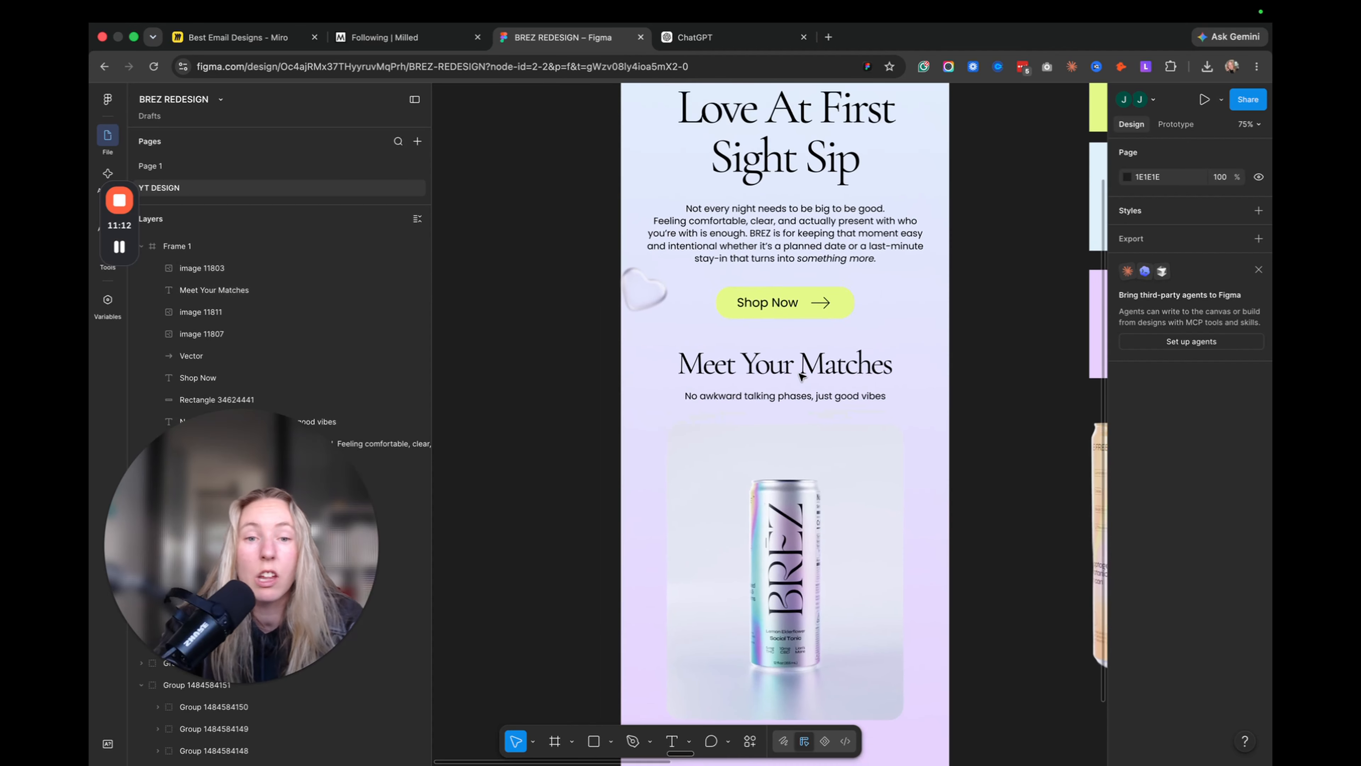
click(835, 306)
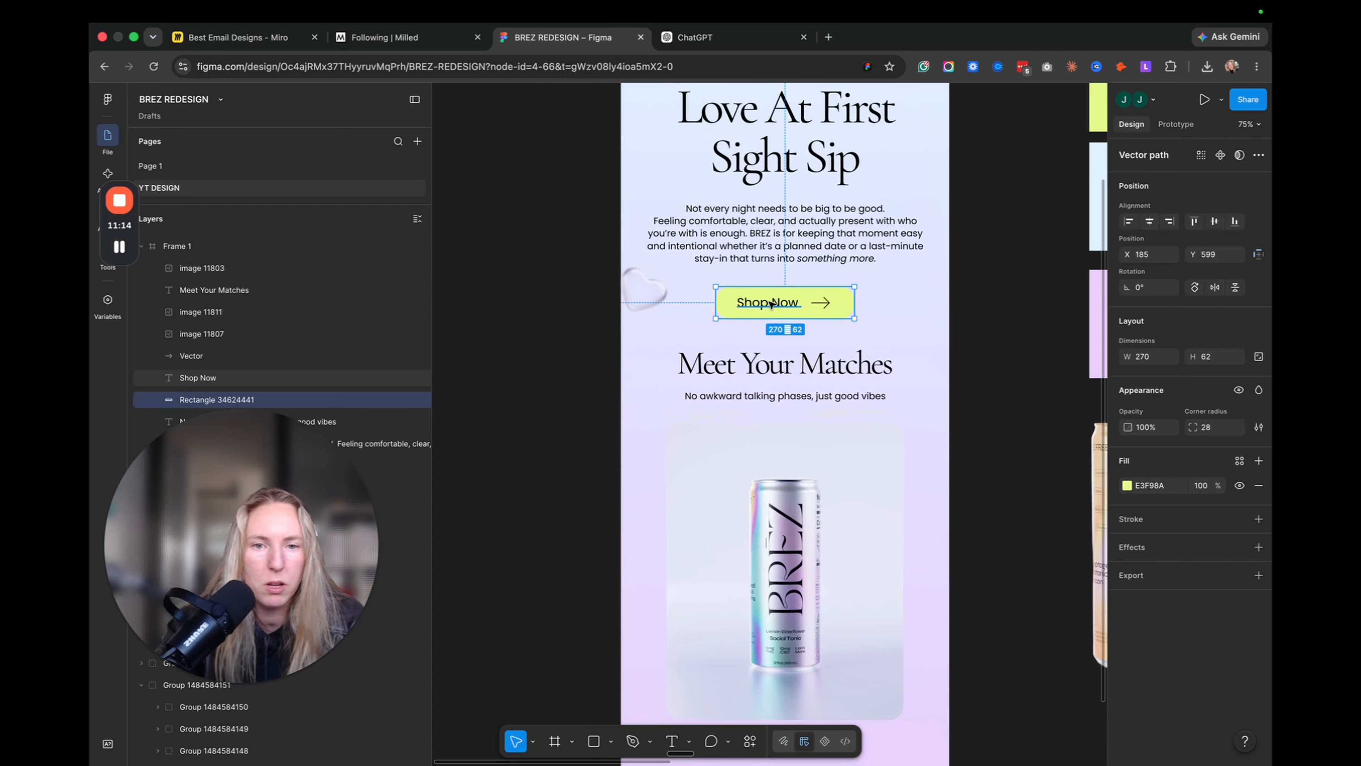
click(972, 355)
scroll(972, 356, up, 3)
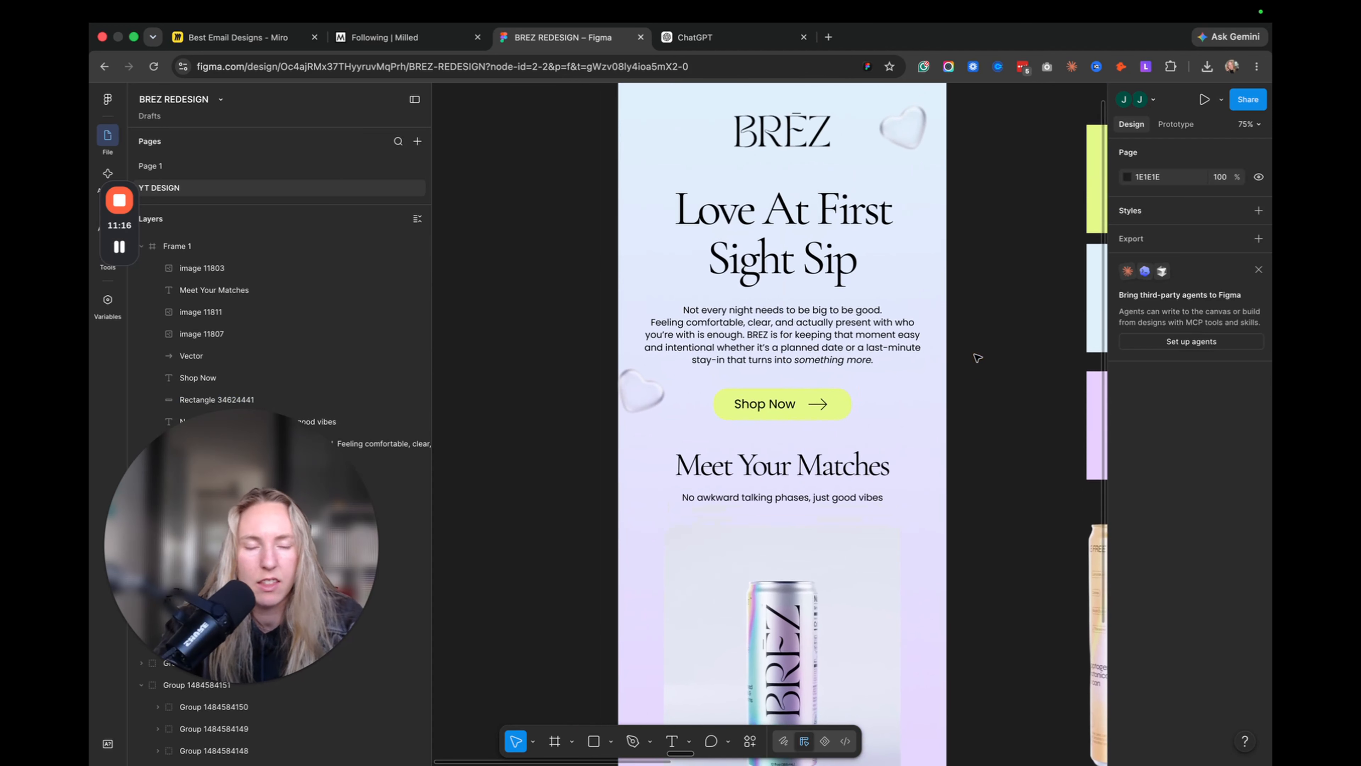
- Group the Shop Now text, its arrow and the lime shape, and name the group BUTTON / CTA
click(782, 406)
shift+click(826, 405)
shift+click(844, 410)
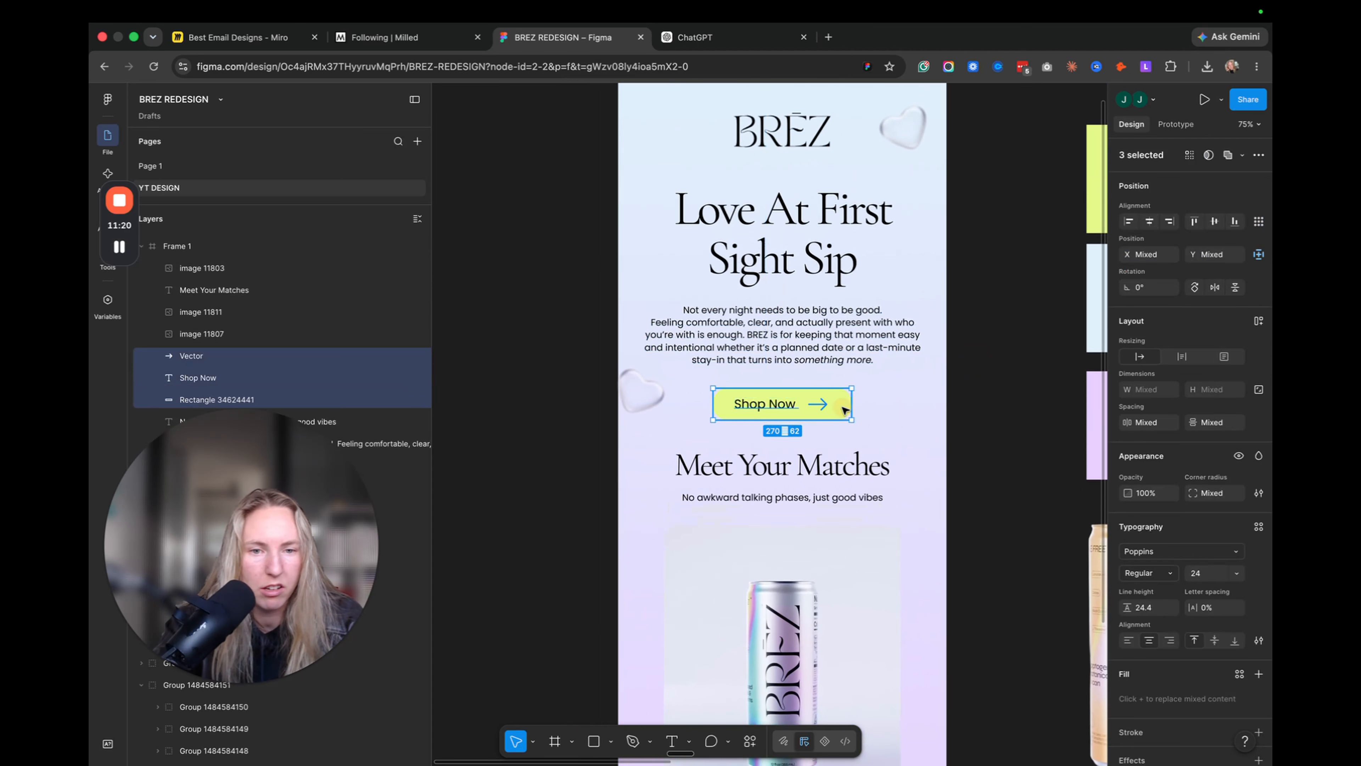
right_click(843, 397)
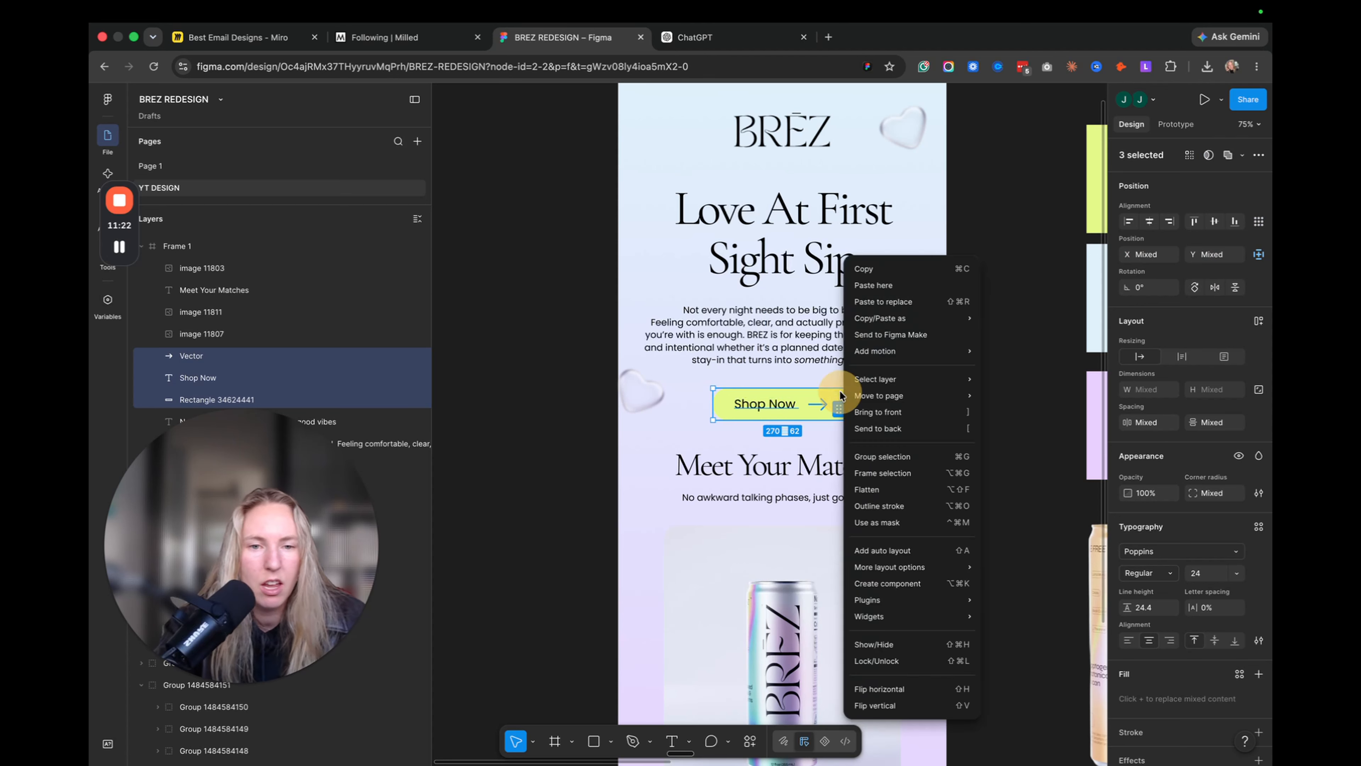
click(889, 453)
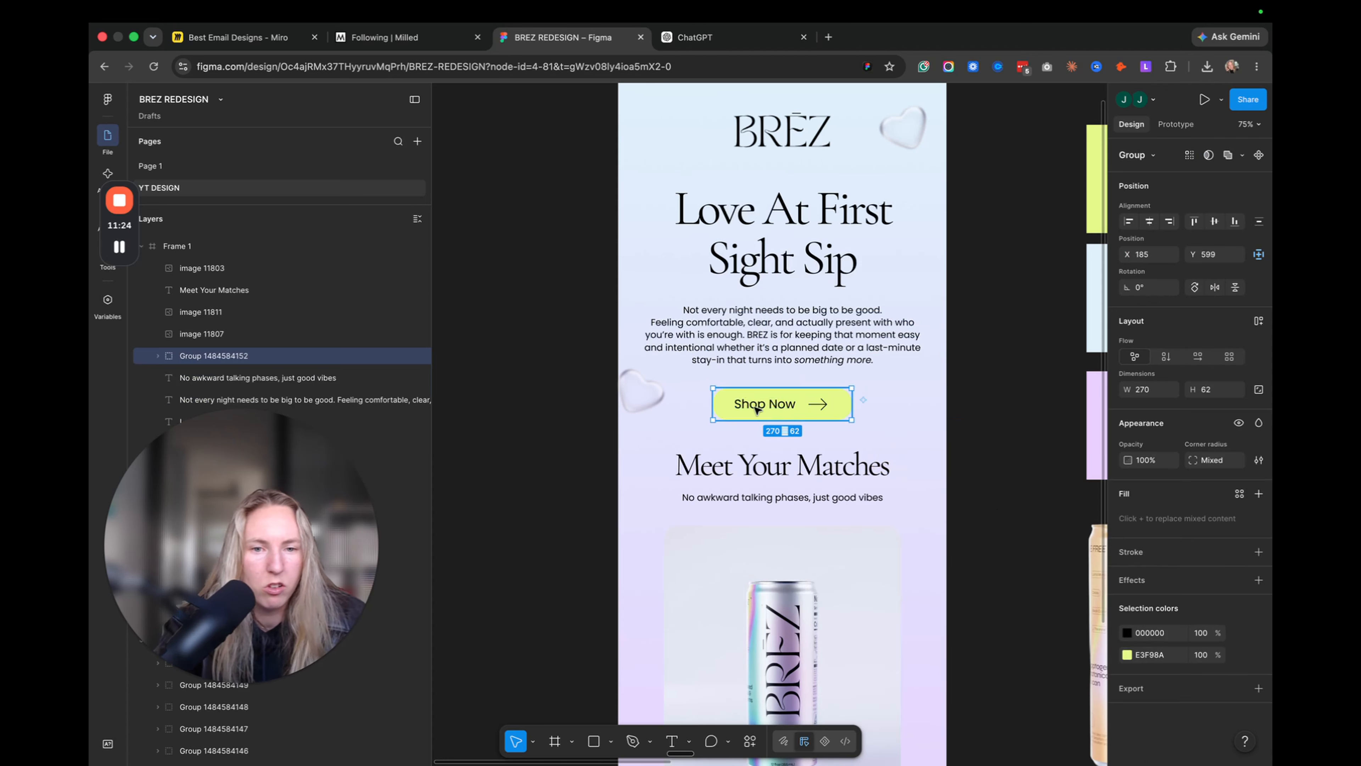
double_click(228, 357)
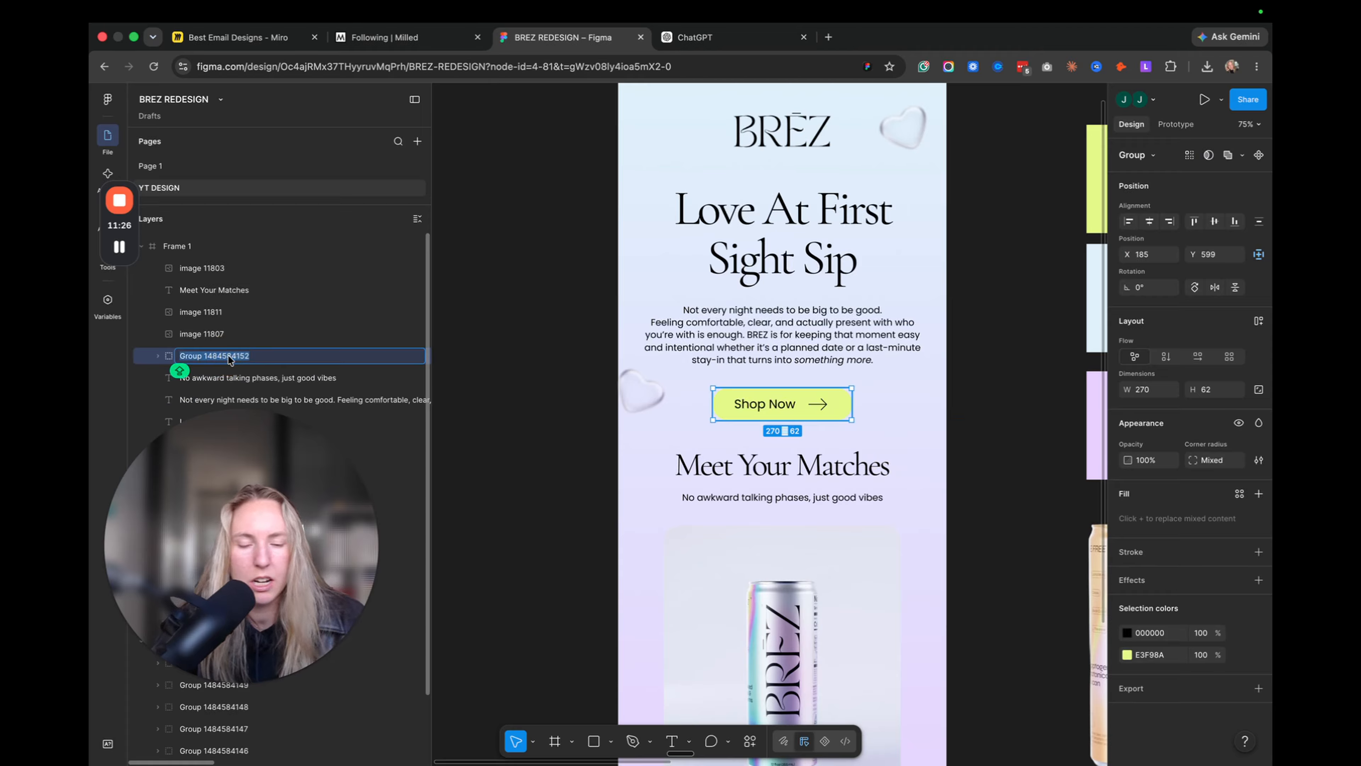
text(BUTTON / CTA)
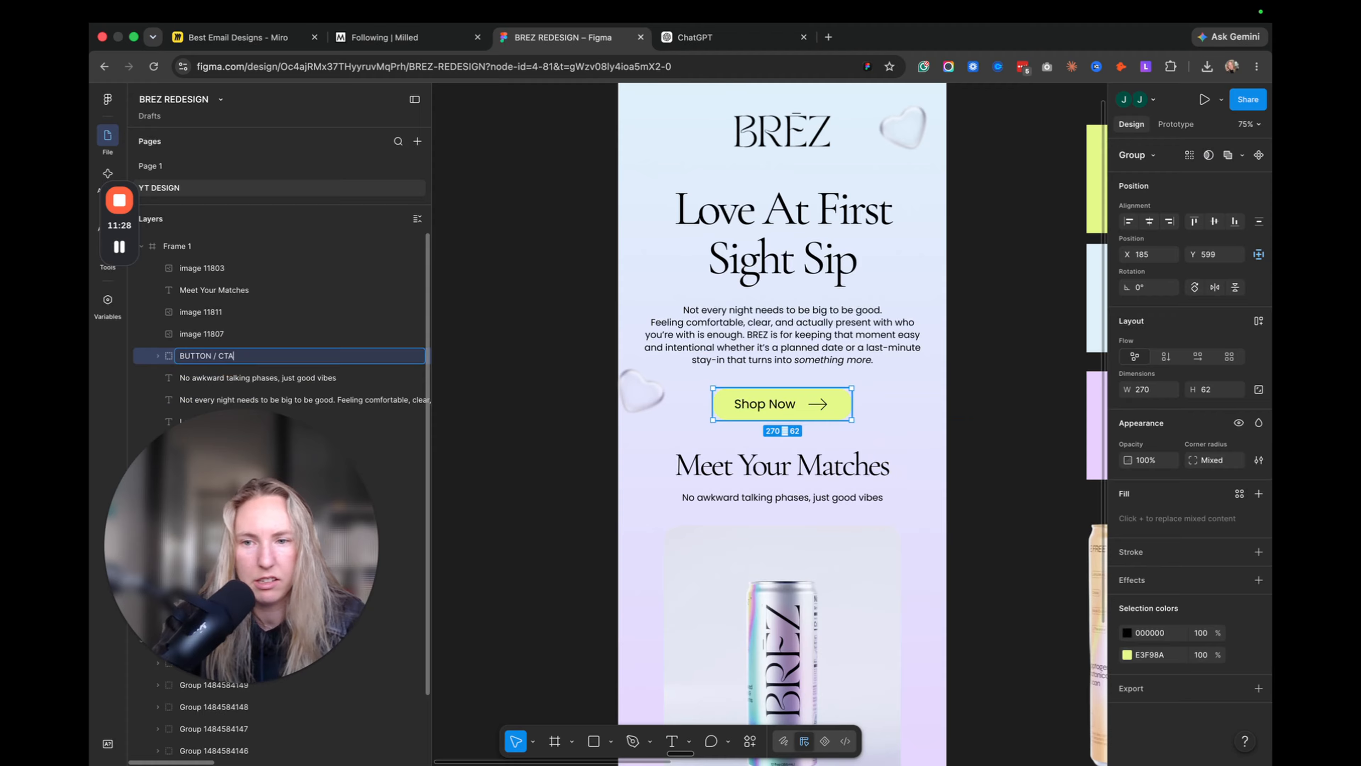
key(Return)
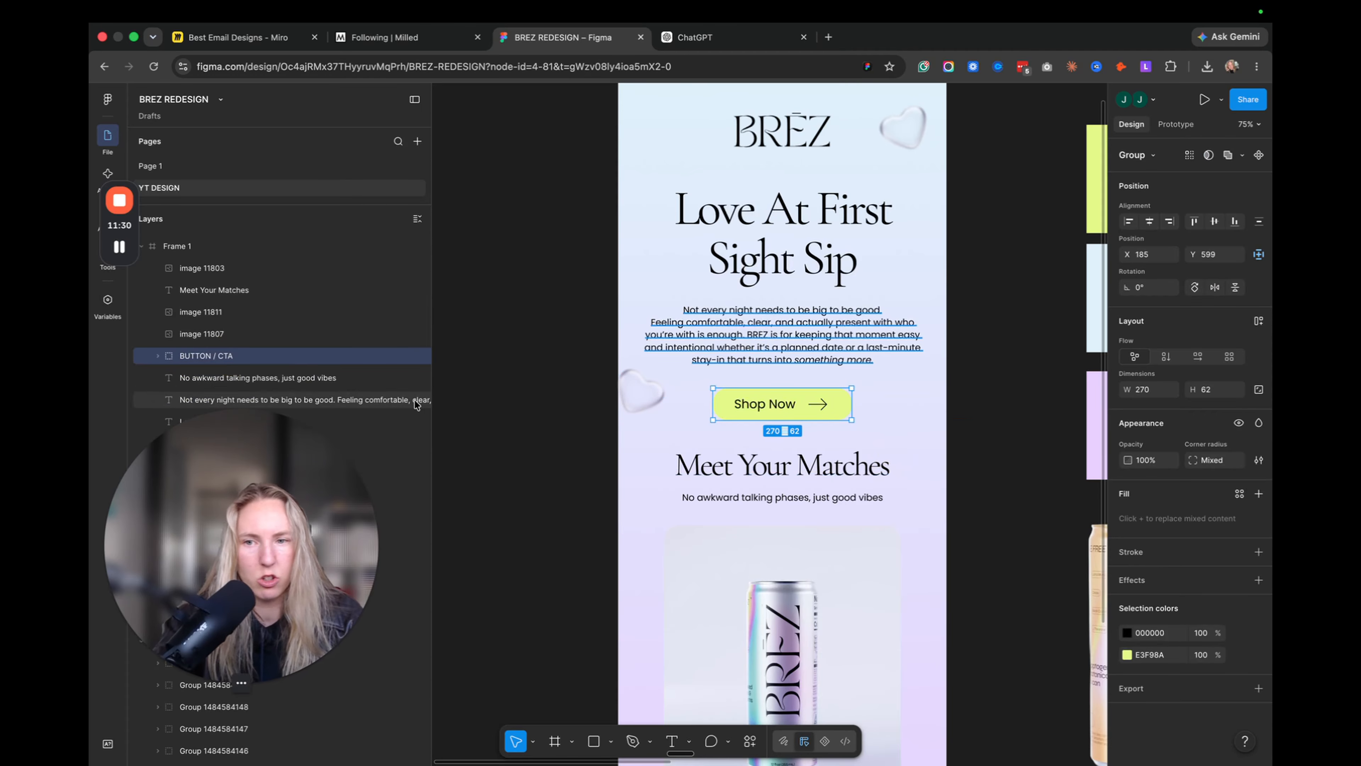
- Rename the Love At First Sight Sip heading layer as HEADLINE
click(498, 336)
click(768, 236)
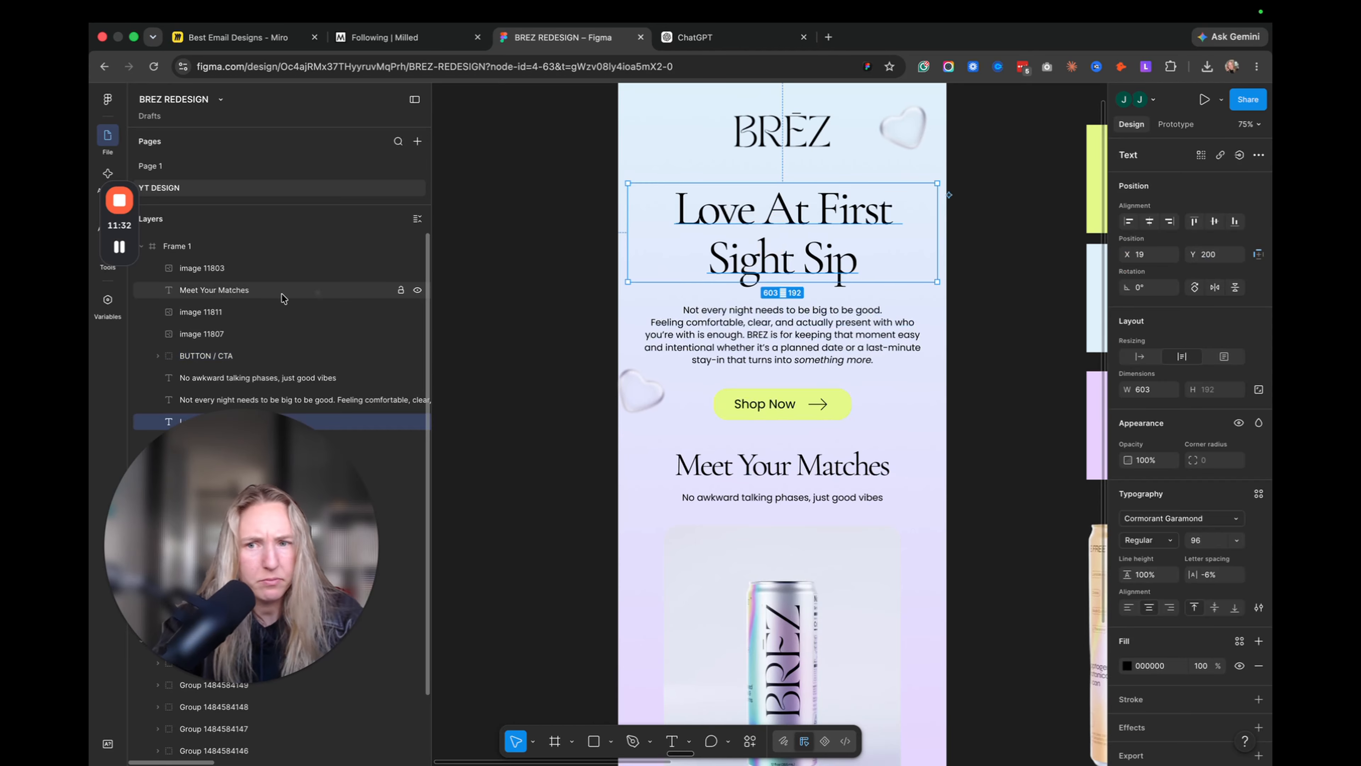
scroll(394, 395, down, 1)
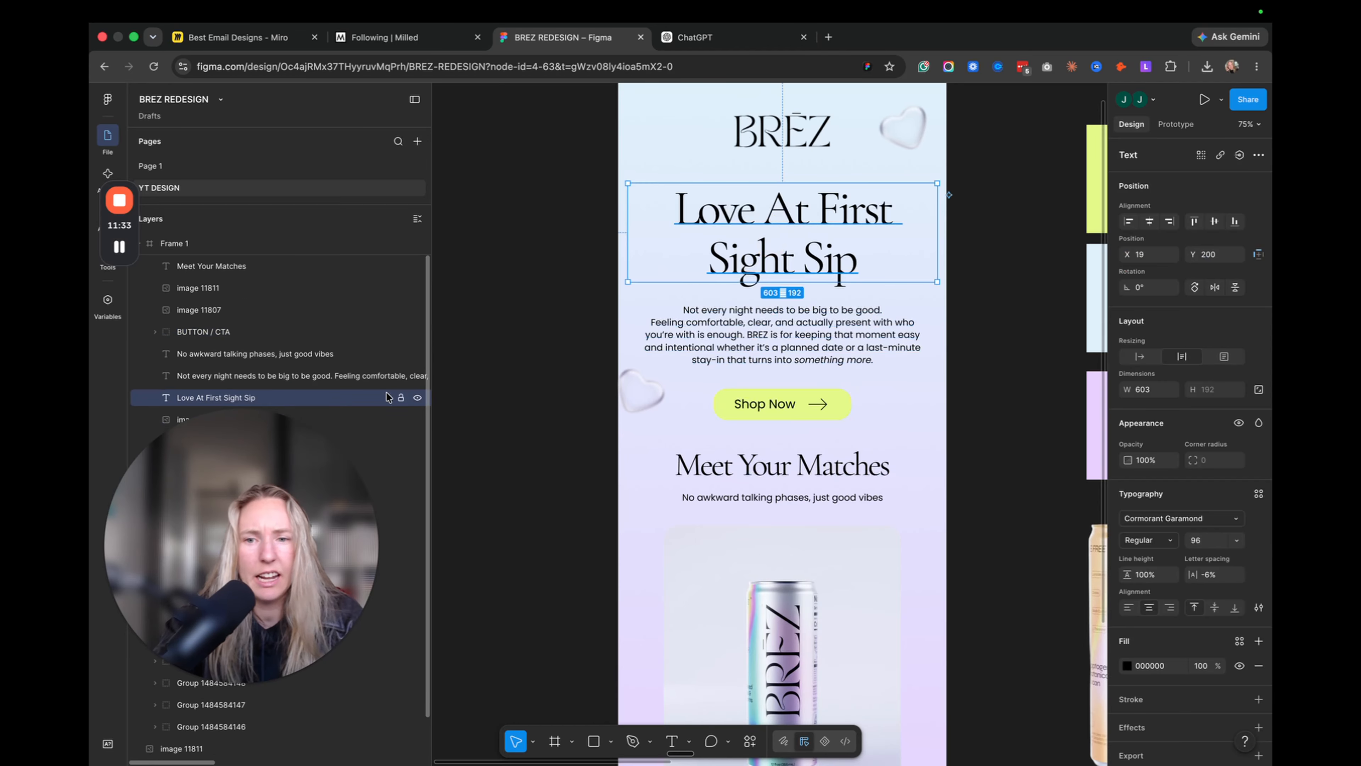
double_click(237, 397)
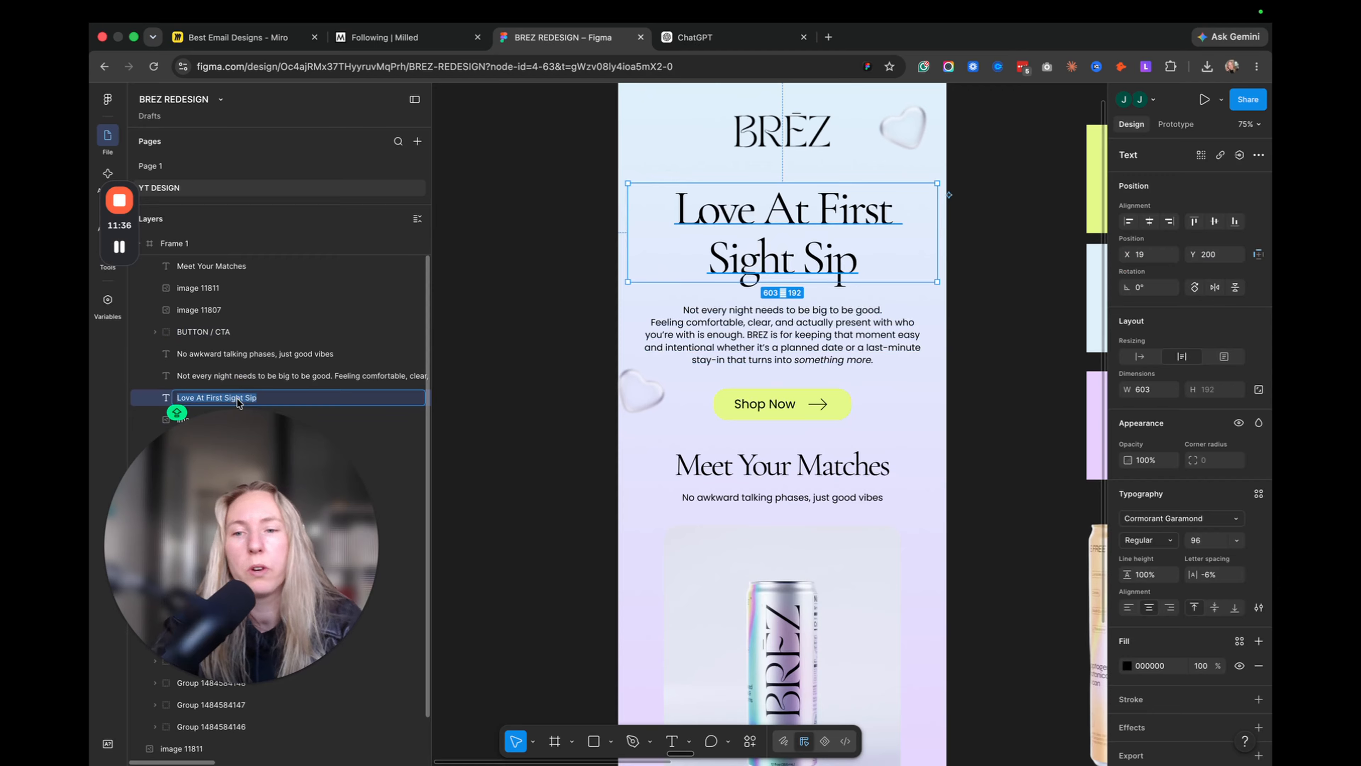
text(HEADLINE)
key(Return)
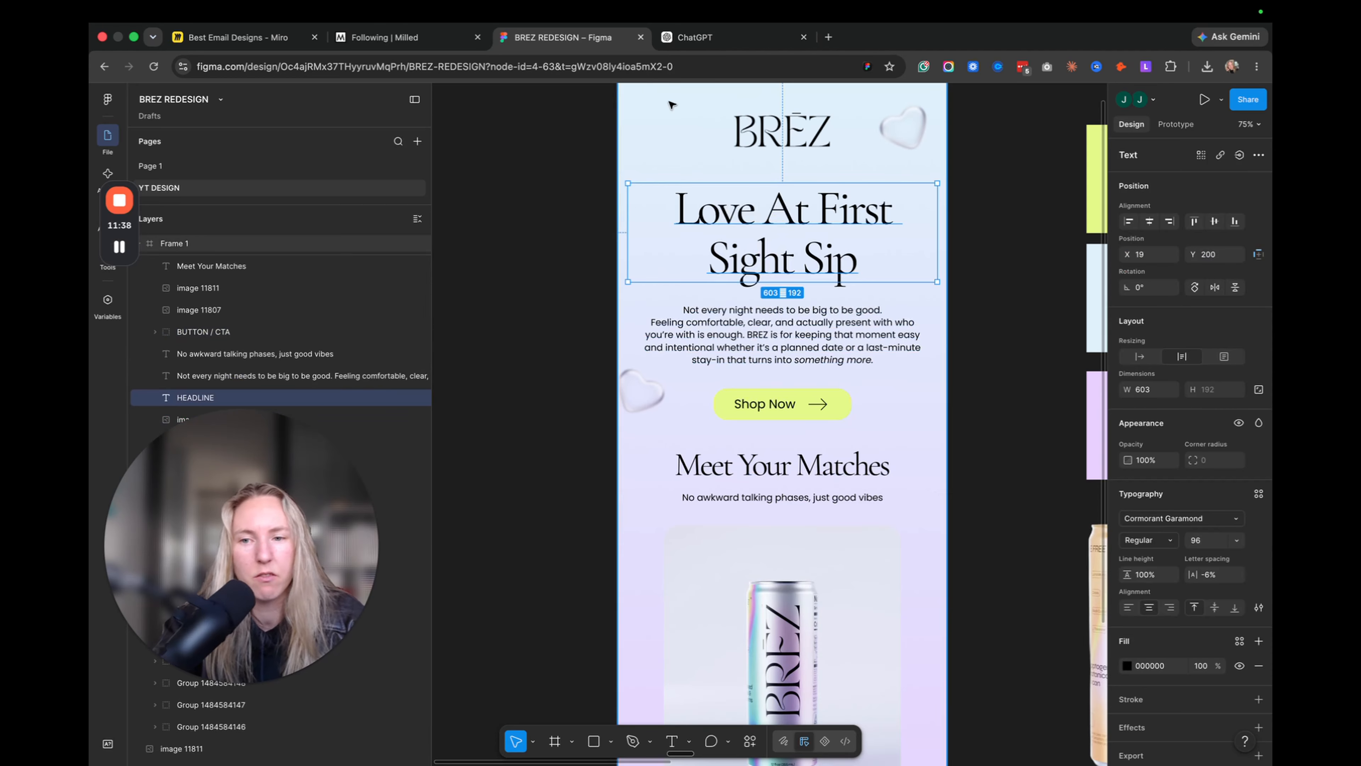
- Rename the layer of the body paragraph below the main headline as SUBTEXT
click(271, 376)
double_click(271, 375)
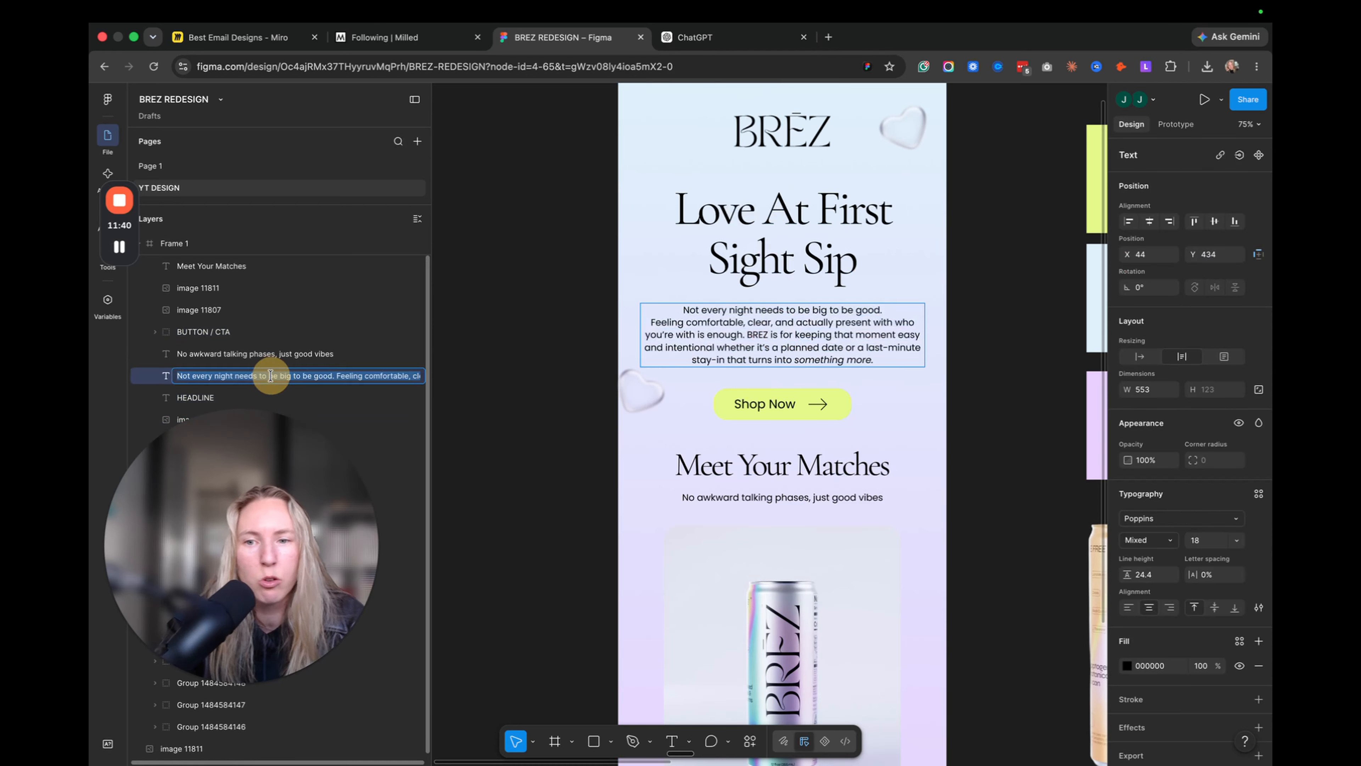
text(SUBTEXT)
key(Return)
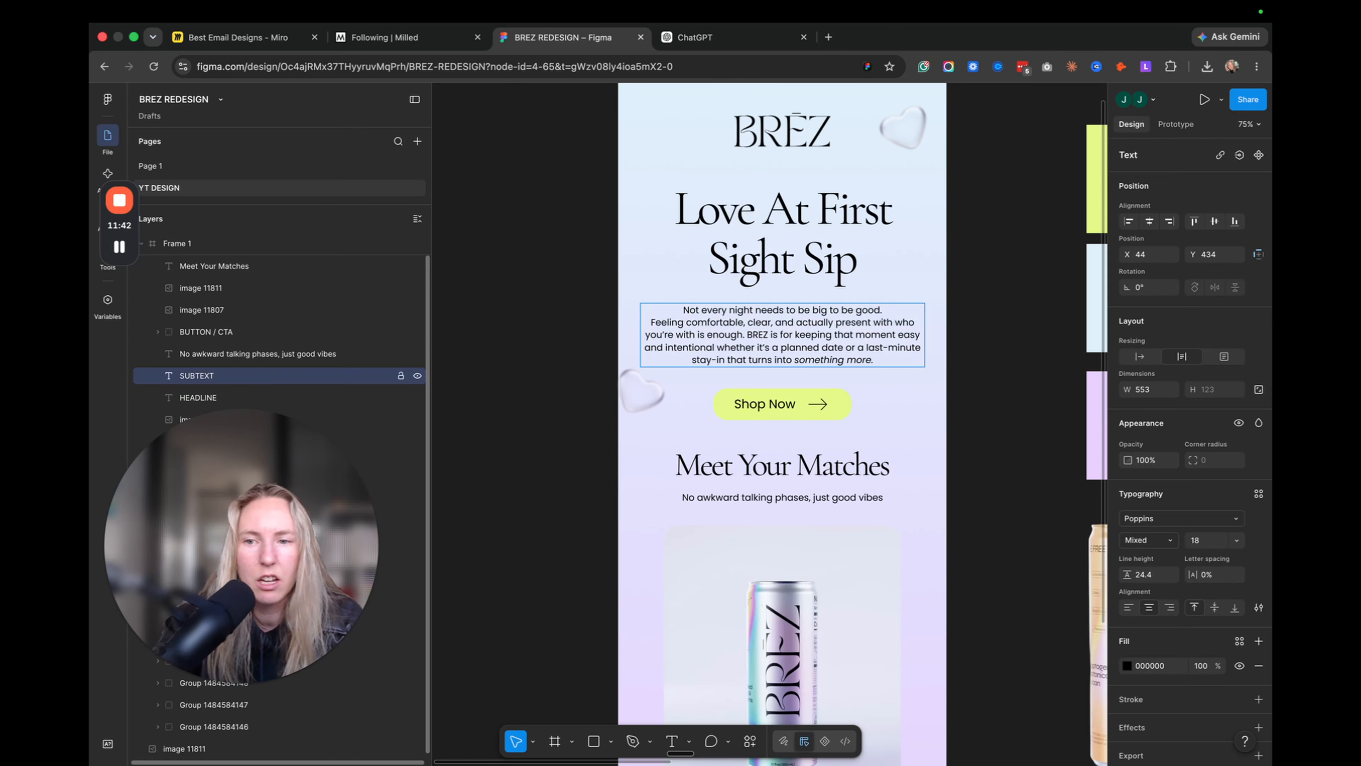
- Rename the layer of the heart beside the BREZ logo as BLUR HEART 1
click(925, 133)
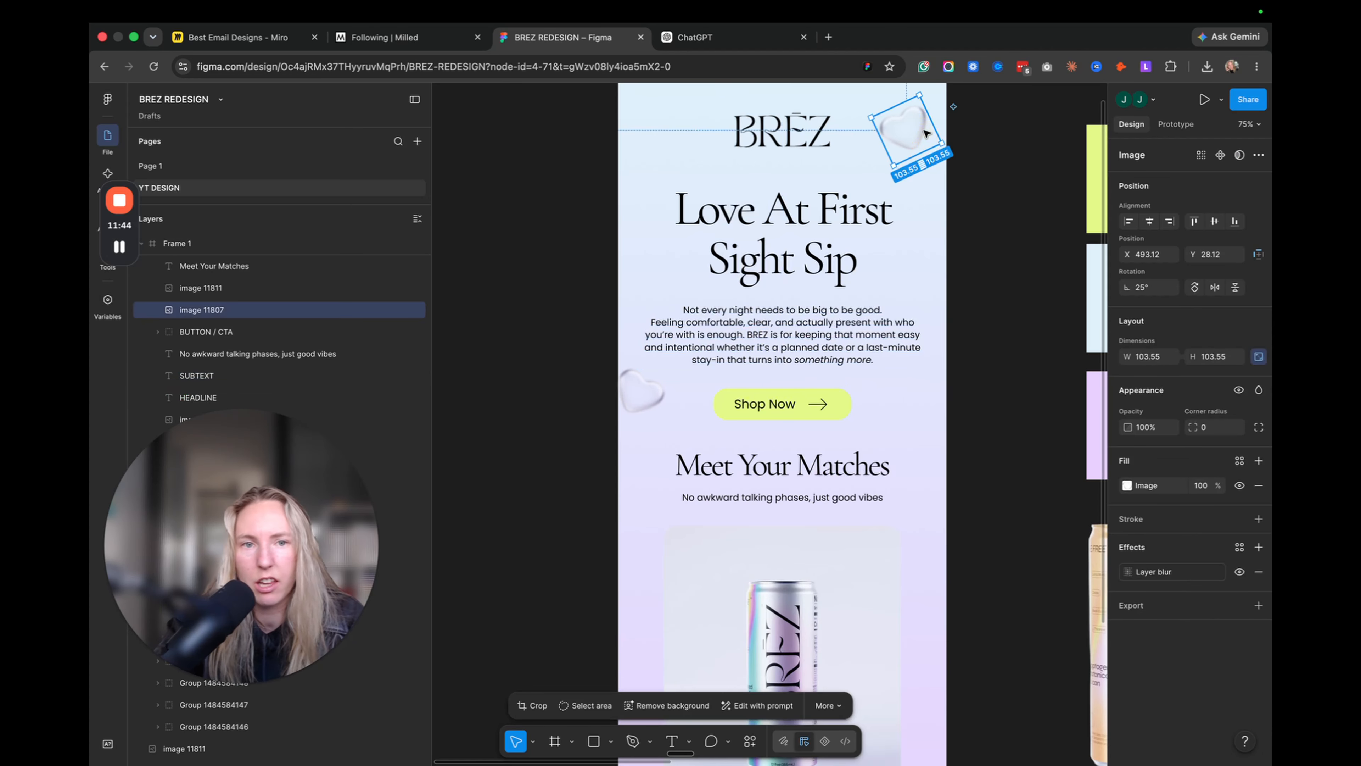
double_click(206, 309)
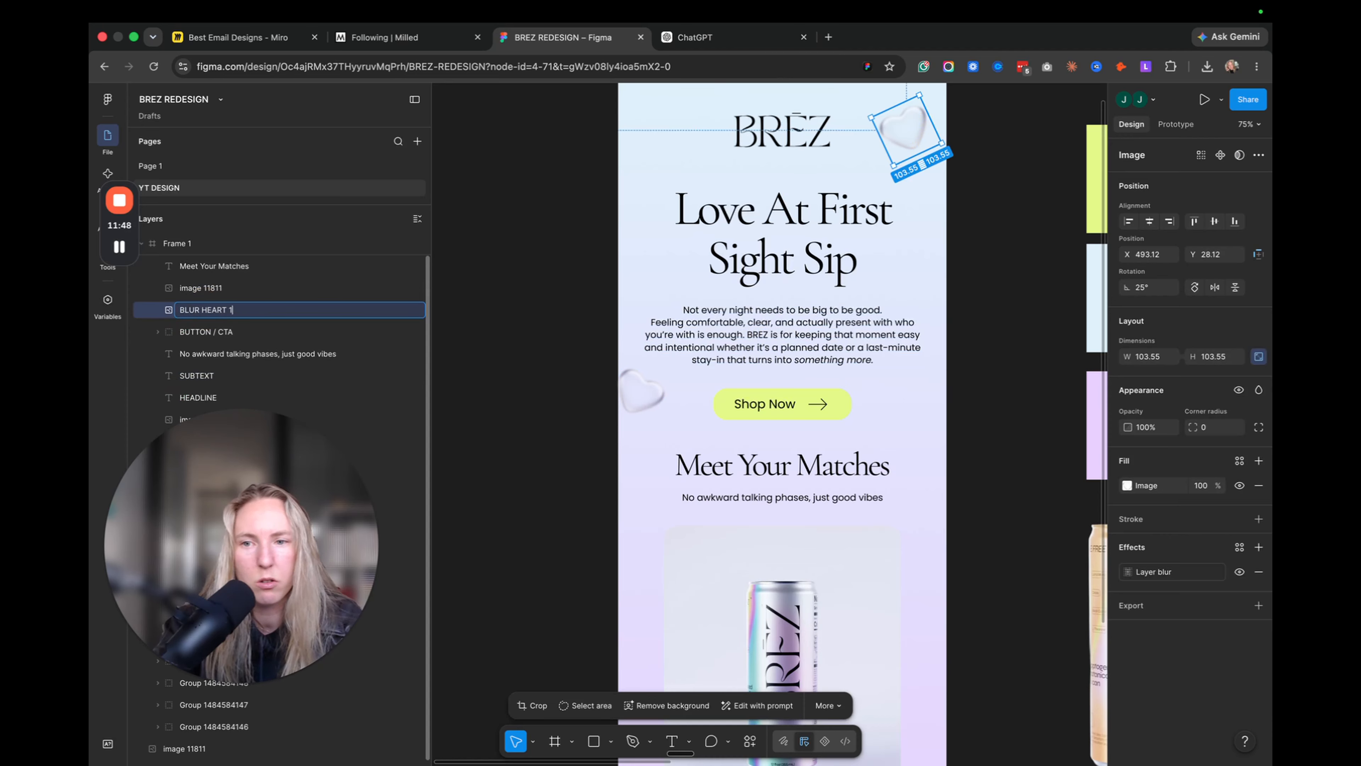
text(BLUR HEART 1)
key(Return)
- Rename the layer of the heart beside the Shop Now button as BLUR HEART 2
click(206, 331)
click(223, 290)
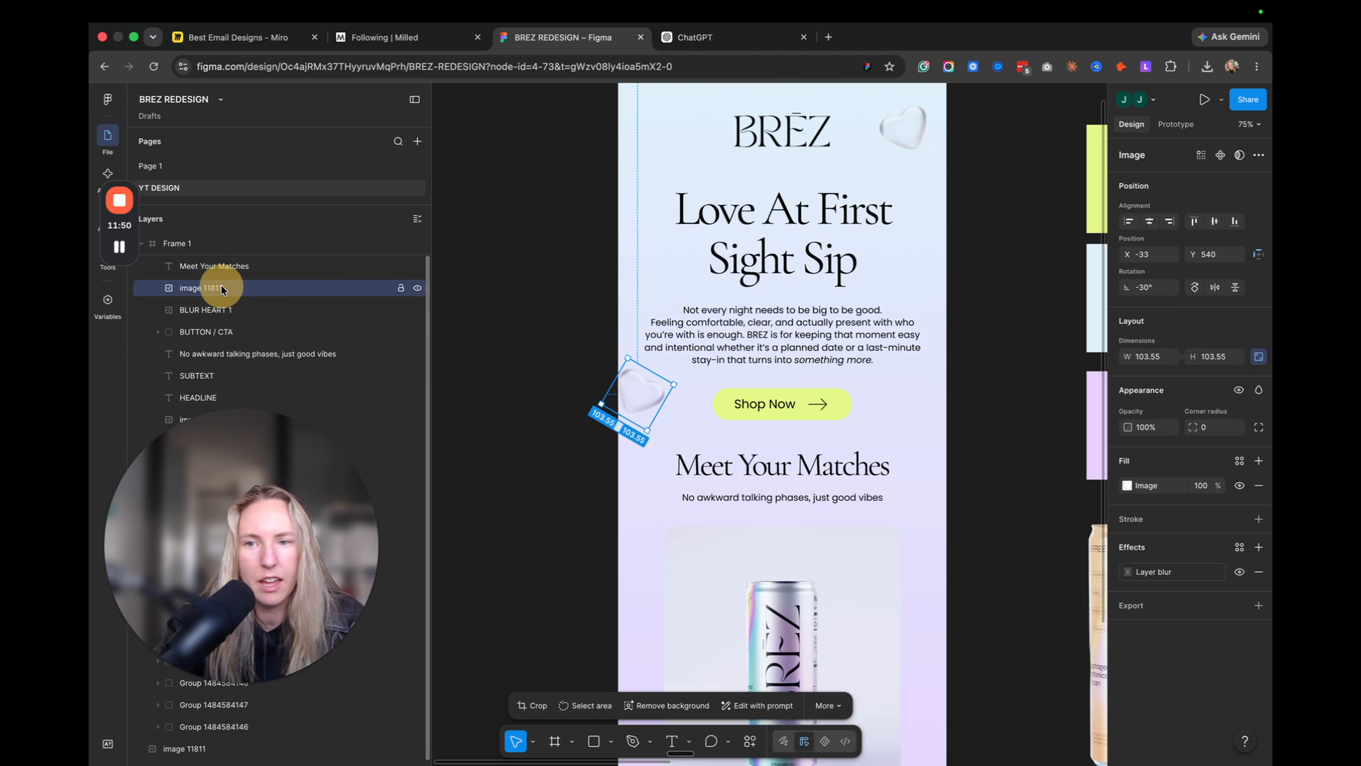
double_click(222, 289)
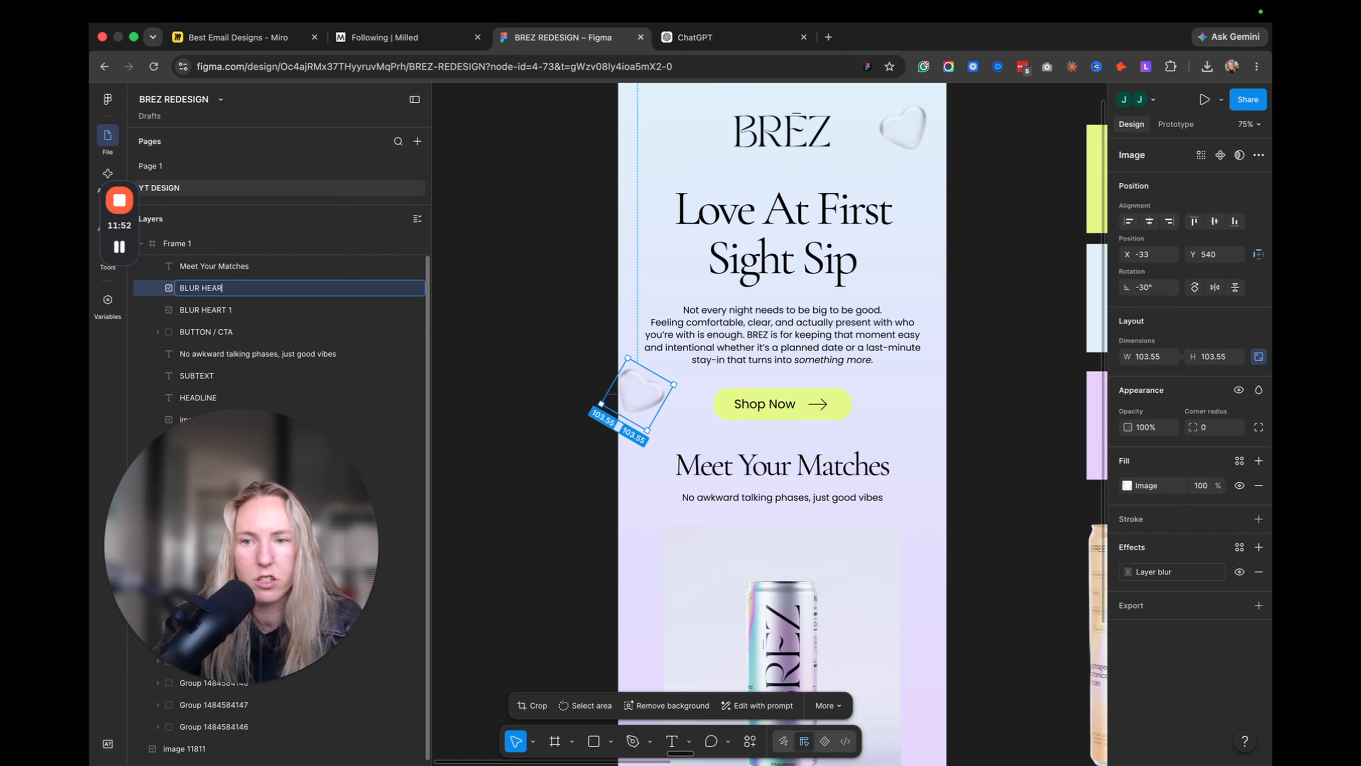
text(BLUR HEART 2)
key(Return)
- Move the single-can photo down to Y 879, below the "No awkward talking phases" line
click(729, 472)
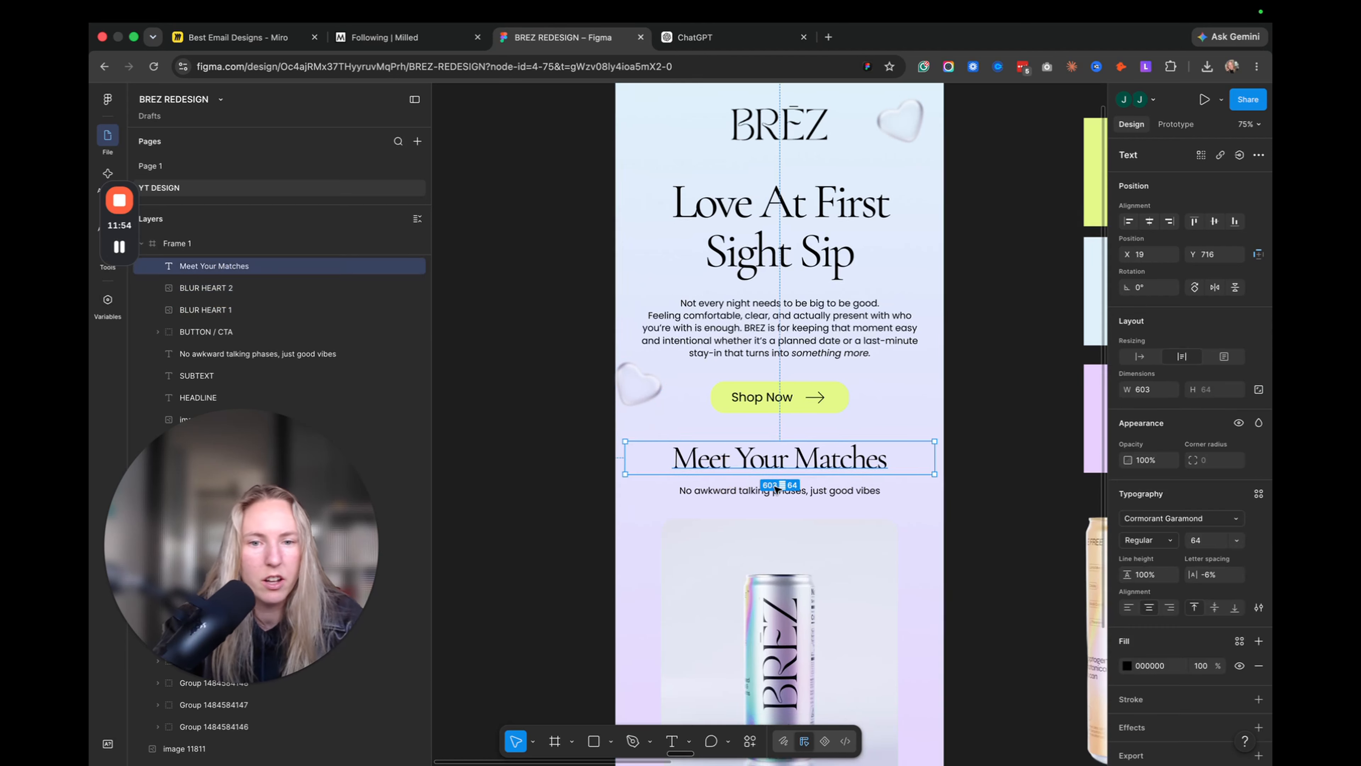
scroll(836, 474, down, 4)
click(971, 433)
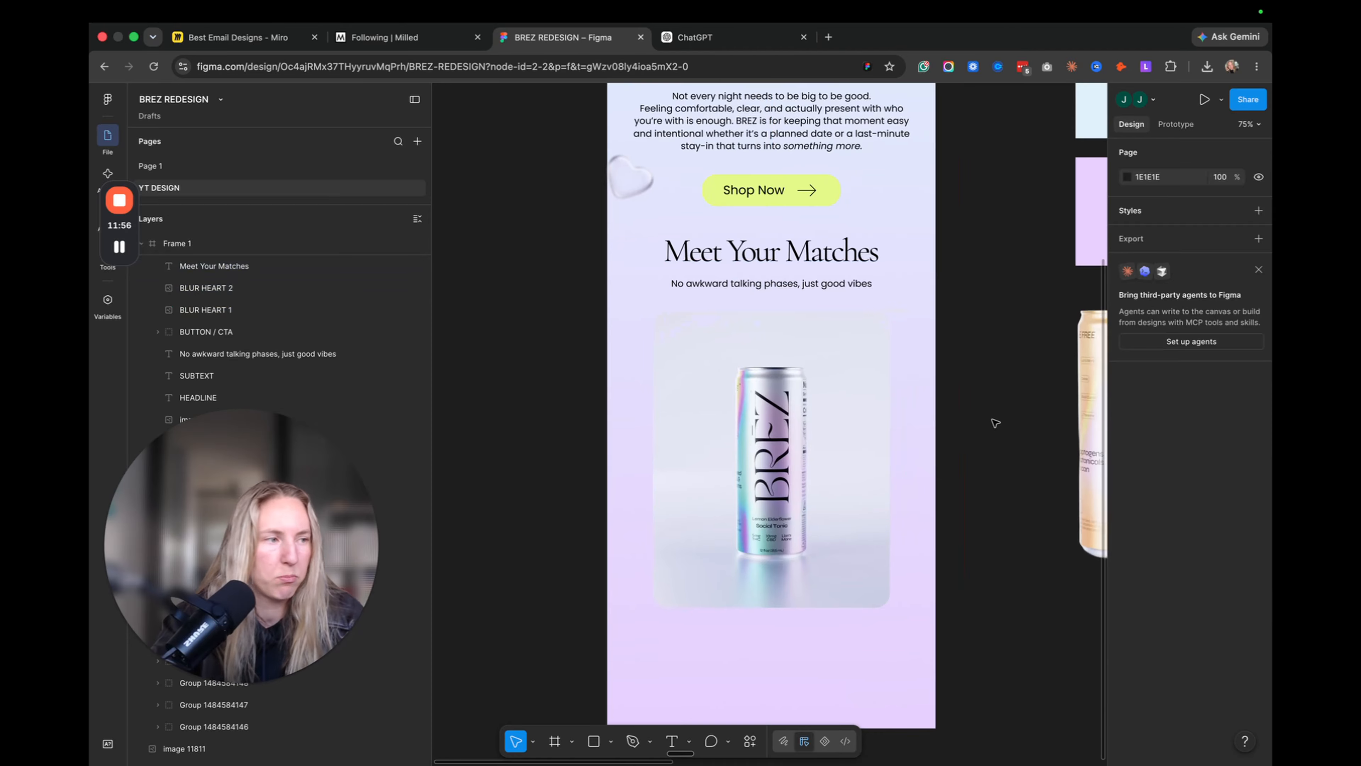
scroll(994, 423, down, 2)
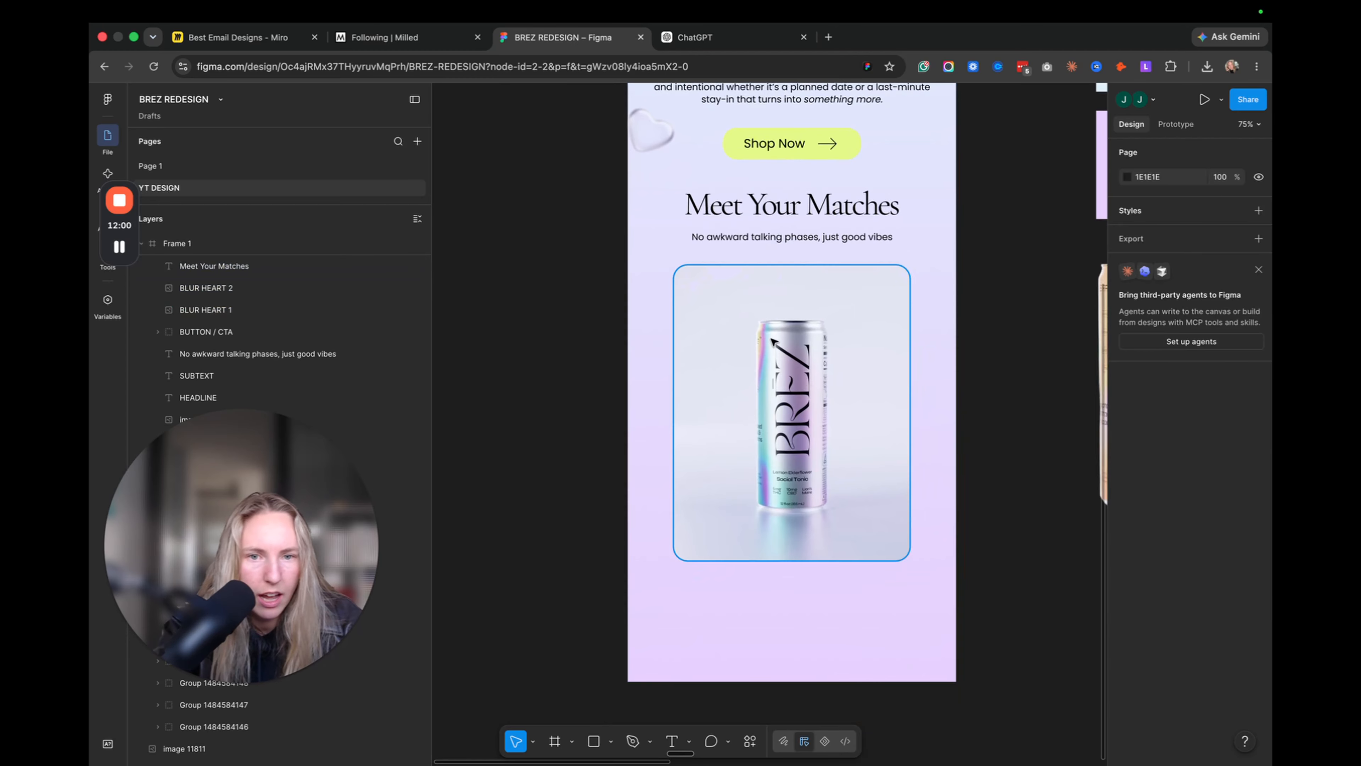
scroll(751, 375, up, 2)
click(727, 332)
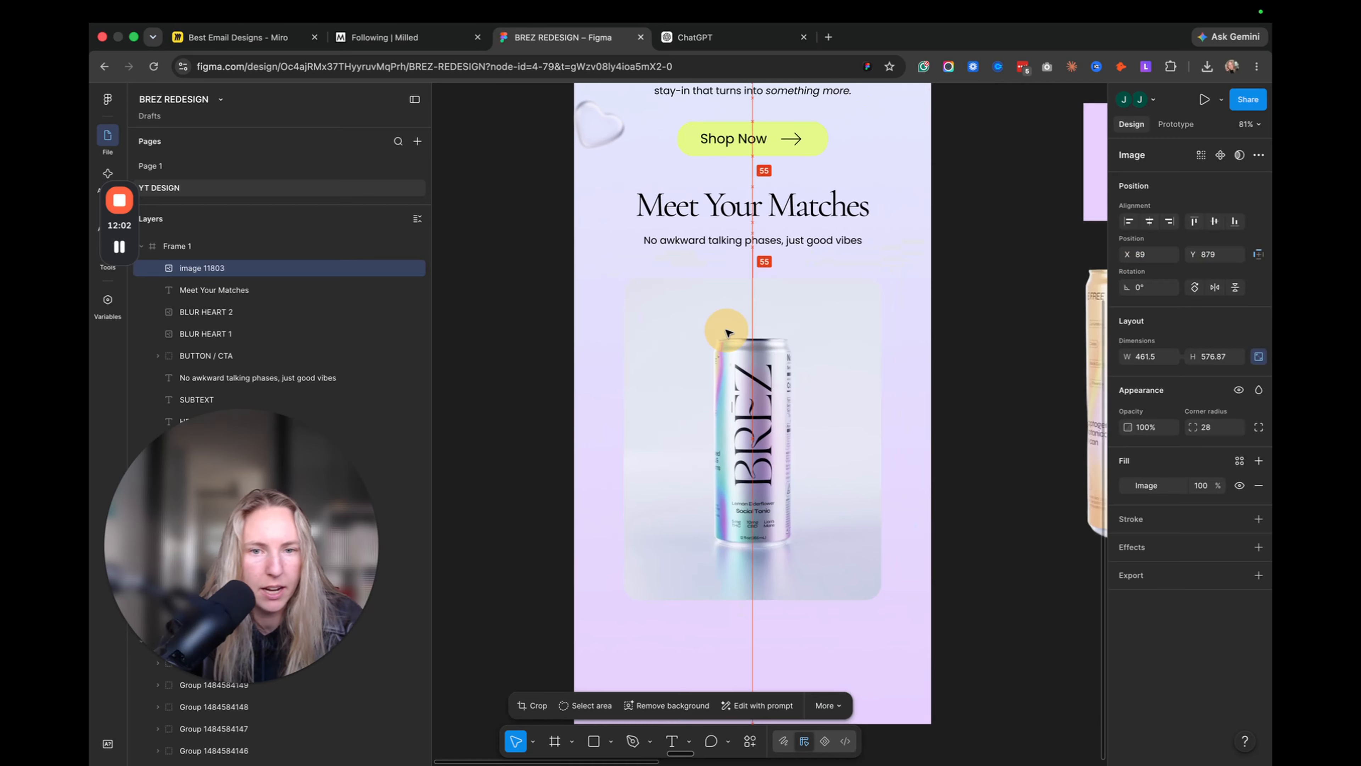
click(981, 310)
scroll(808, 344, right, 2)
scroll(808, 344, up, 1)
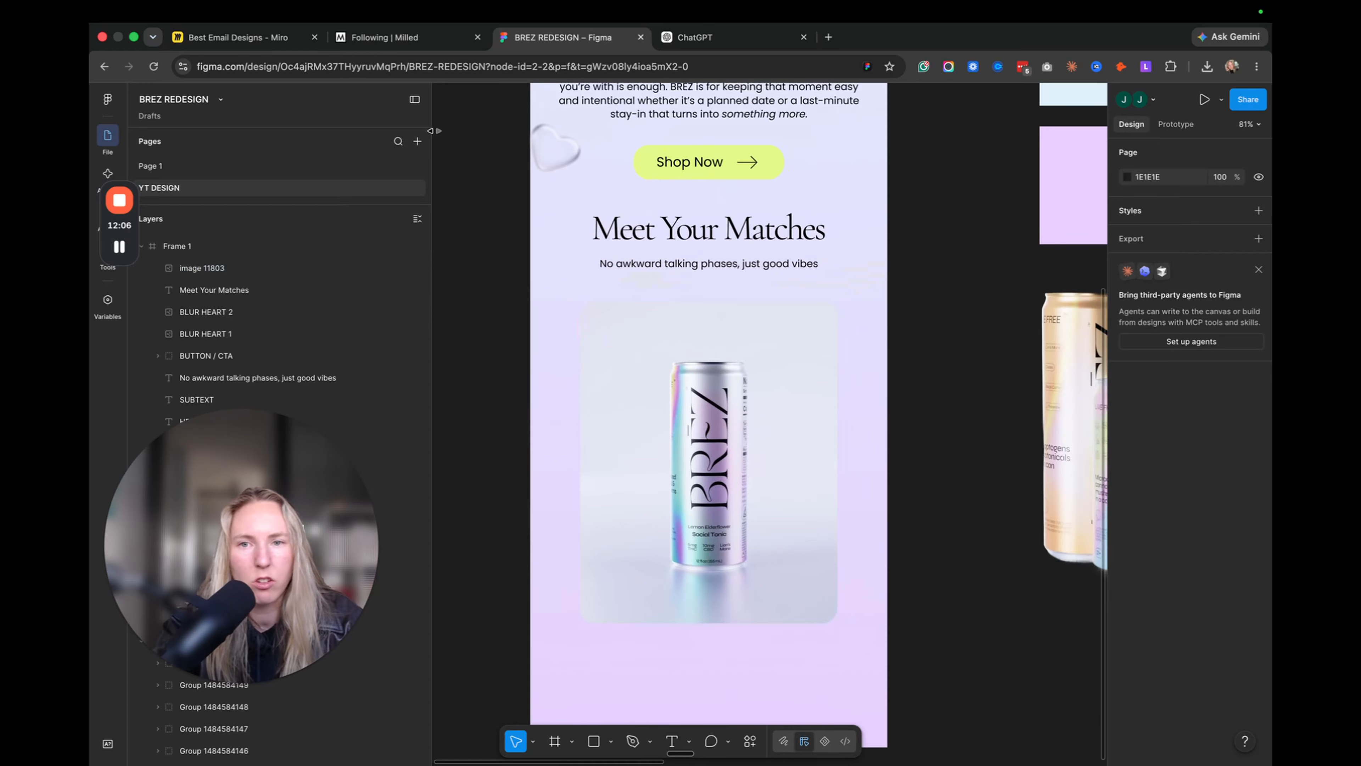
- Draw a rectangle about 521 by 721 over the can photo, extending past it on all sides
click(414, 99)
scroll(519, 264, down, 3)
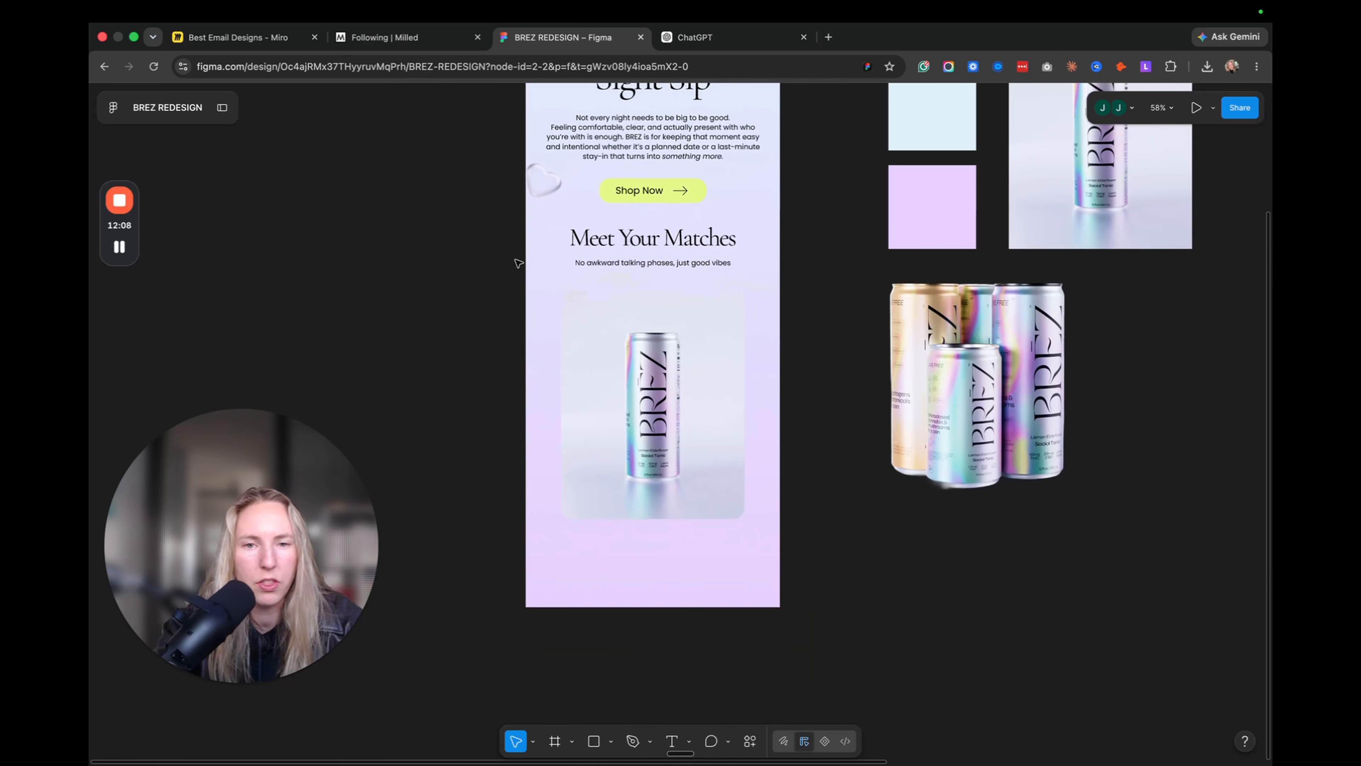
scroll(519, 264, up, 4)
scroll(519, 263, down, 2)
scroll(518, 264, down, 2)
scroll(519, 263, right, 2)
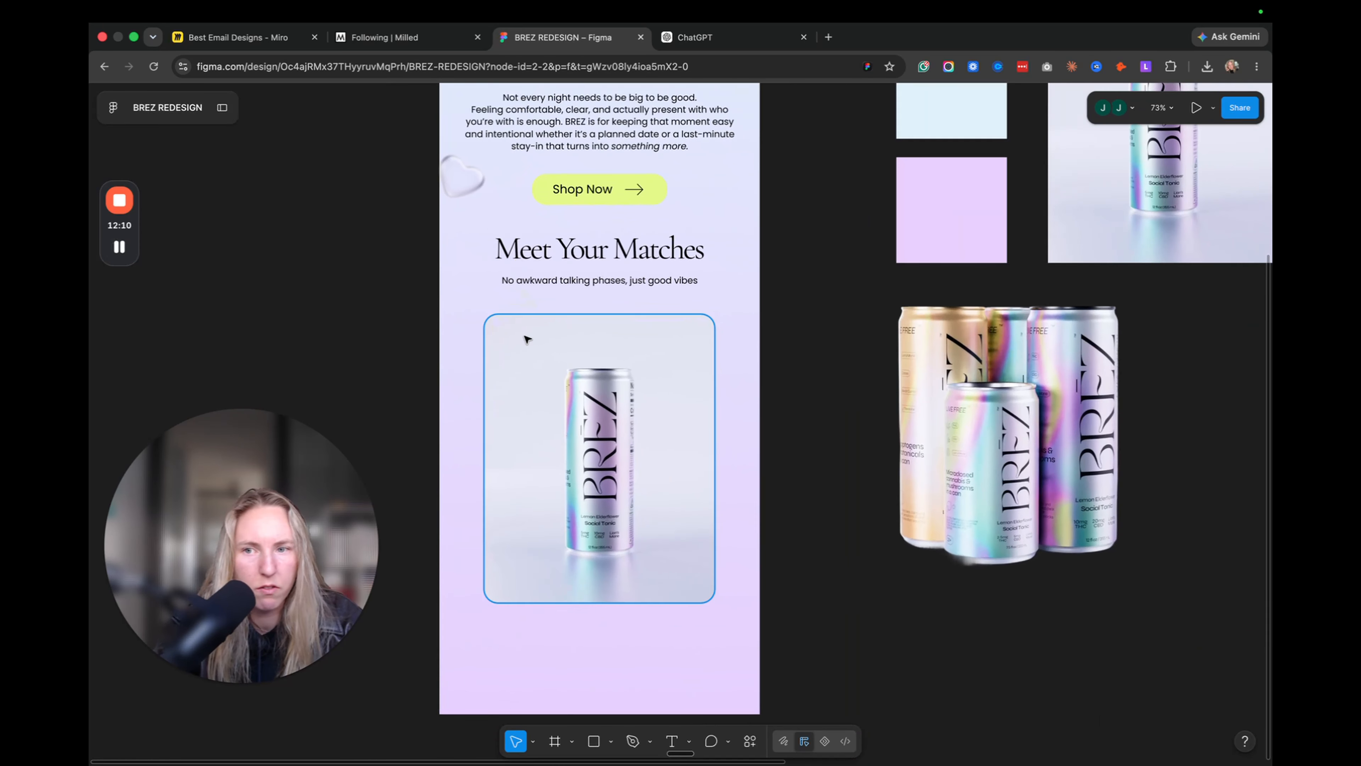
key(r)
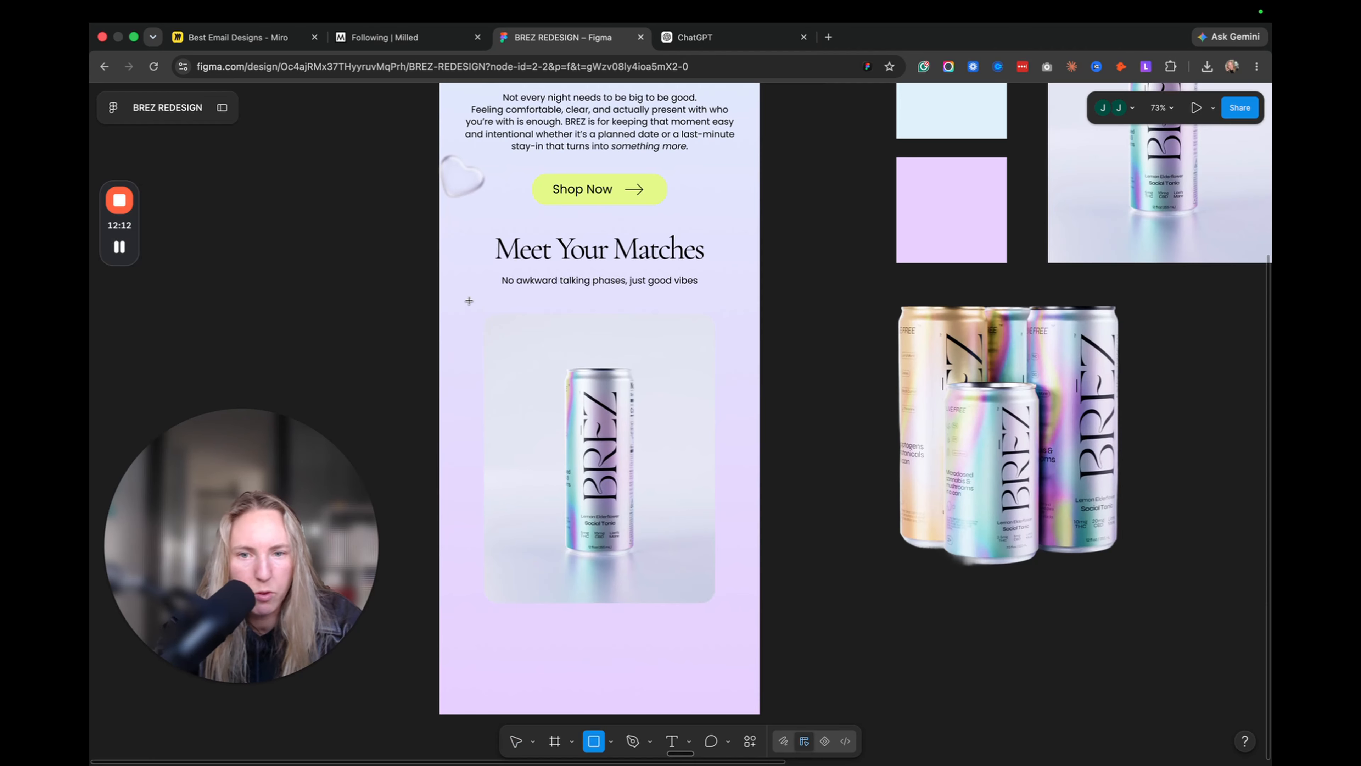
mouse_move(469, 301)
mouse_down()
mouse_move(714, 541)
mouse_move(729, 662)
mouse_up()
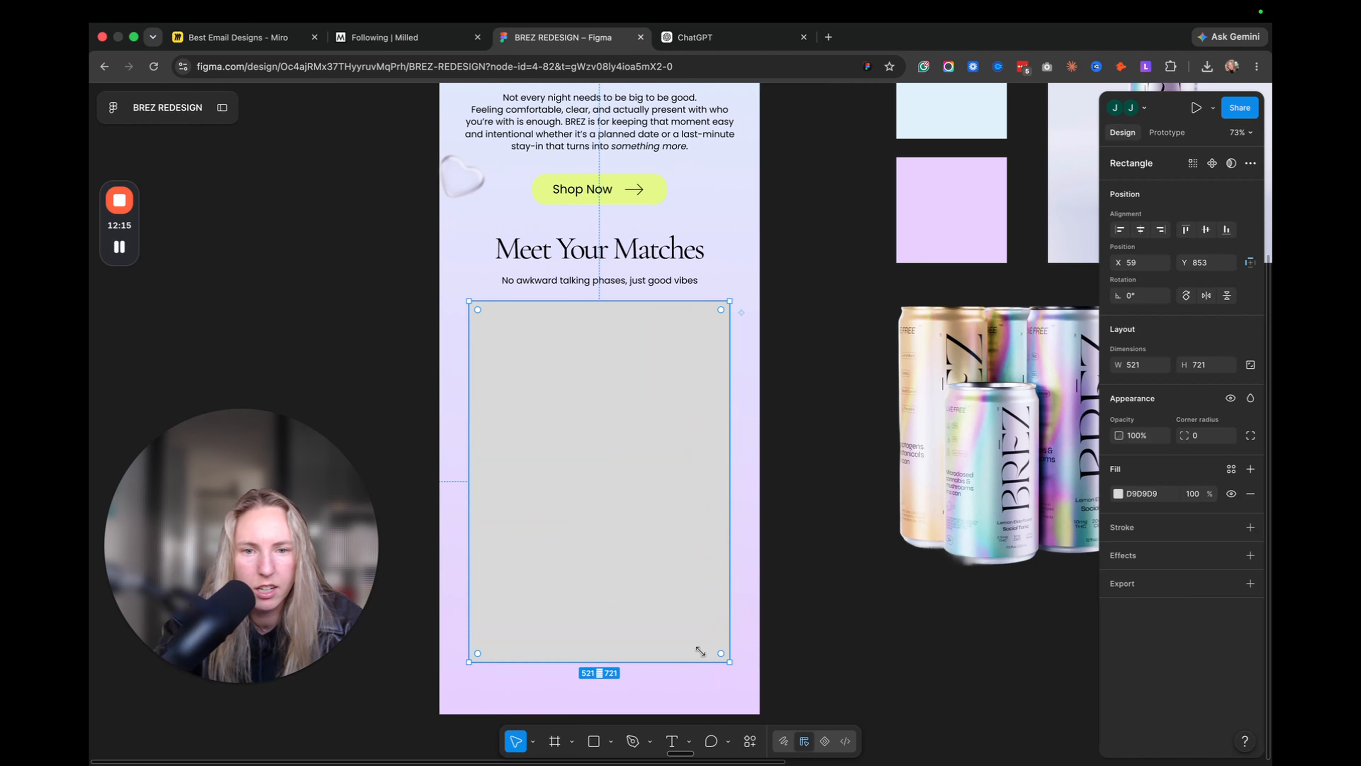
- Rename the can photo's layer as HERO VISUAL PRODUCT
click(222, 107)
scroll(253, 290, up, 1)
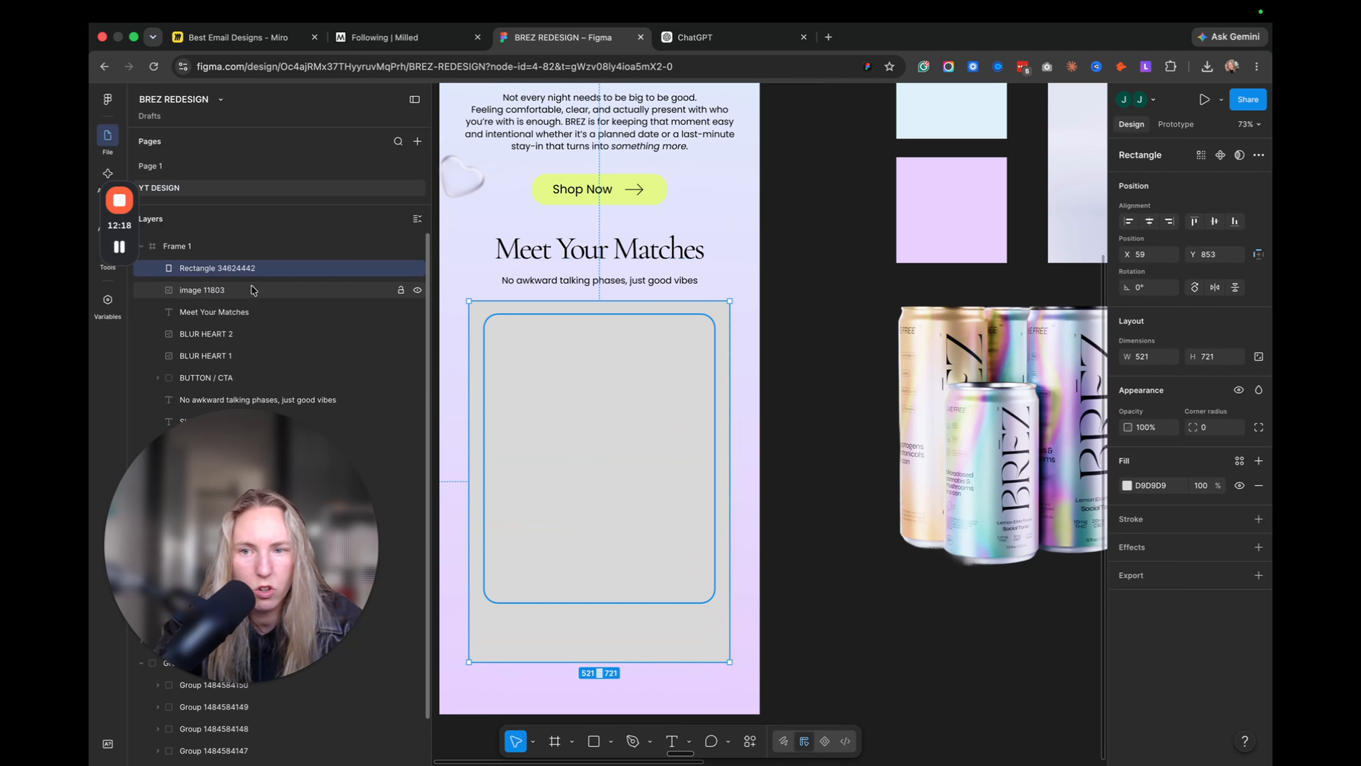
click(220, 293)
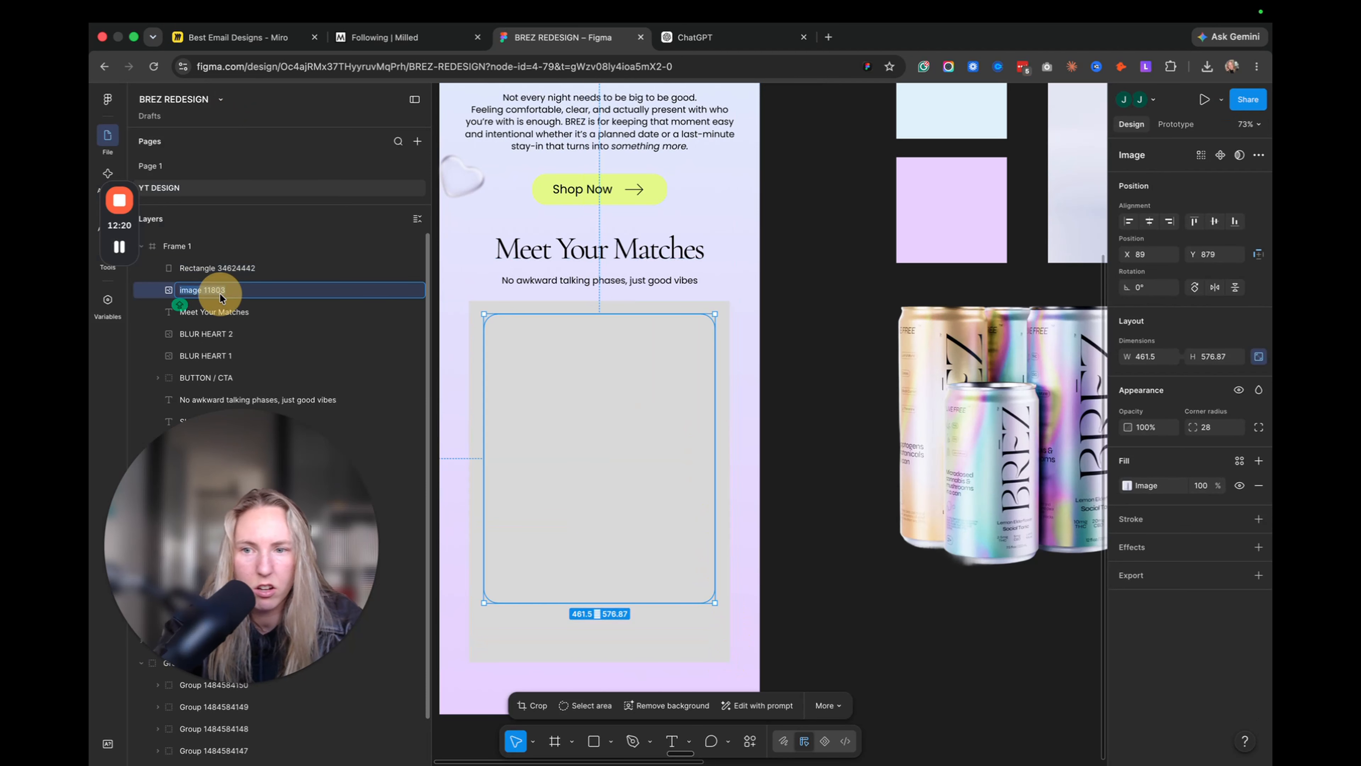
double_click(219, 293)
text(HERO VISUAL PRODUCT)
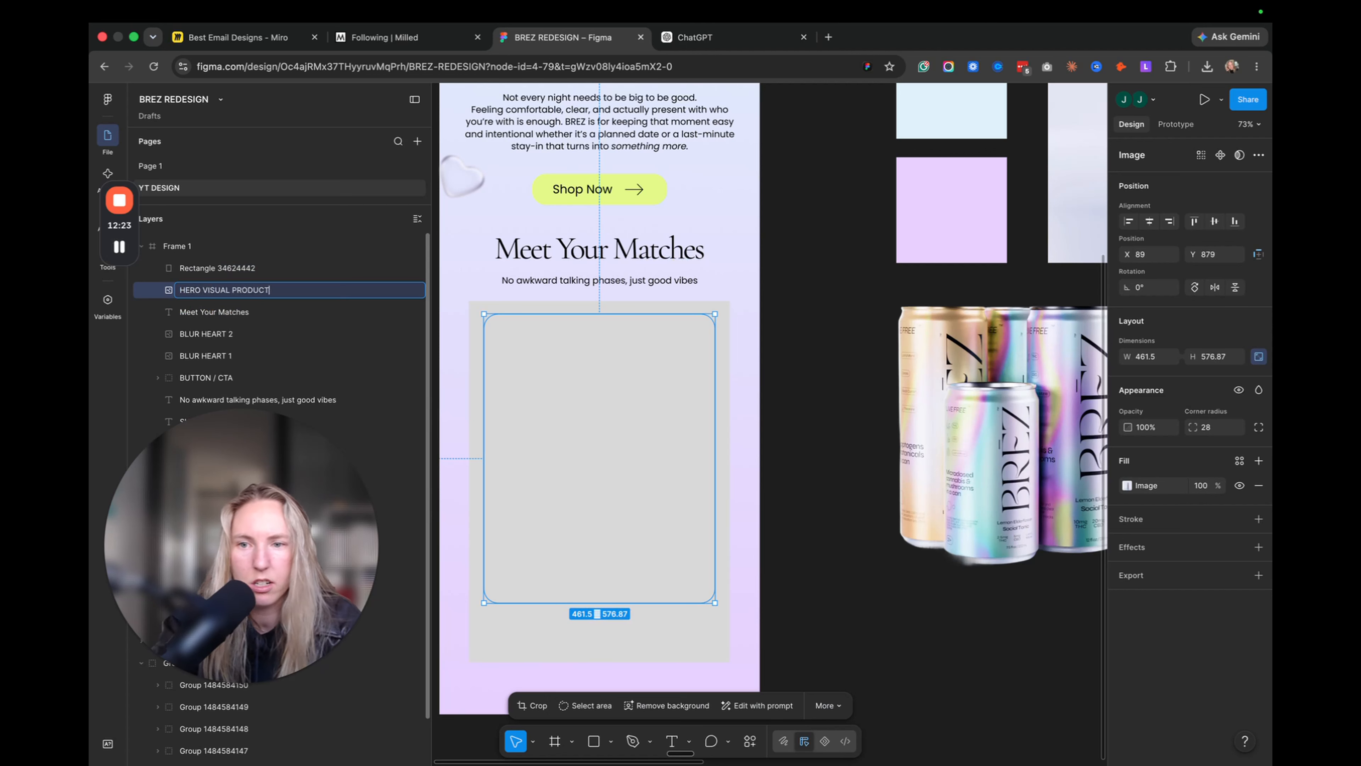
key(Return)
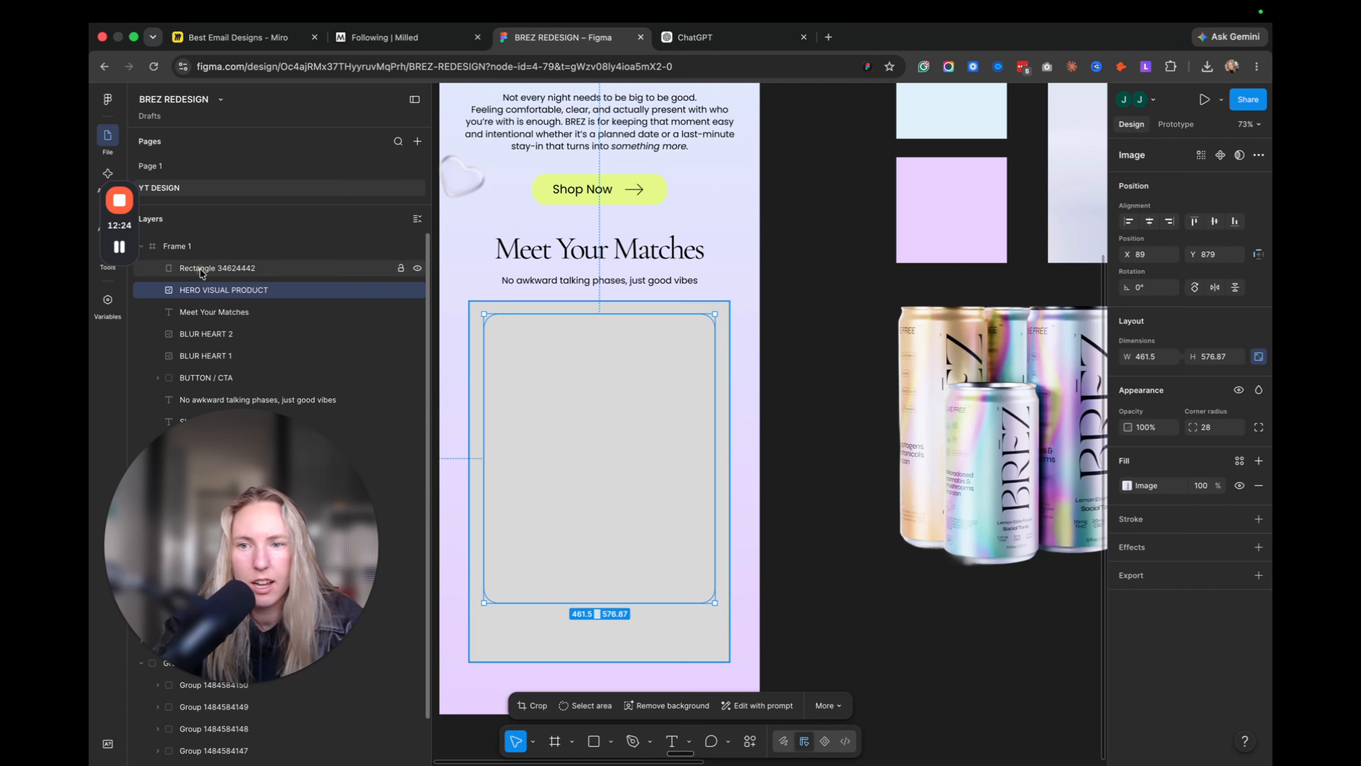
- Place the new rectangle behind the can photo and change its fill to white (FFFFFF)
drag(212, 267, 212, 301)
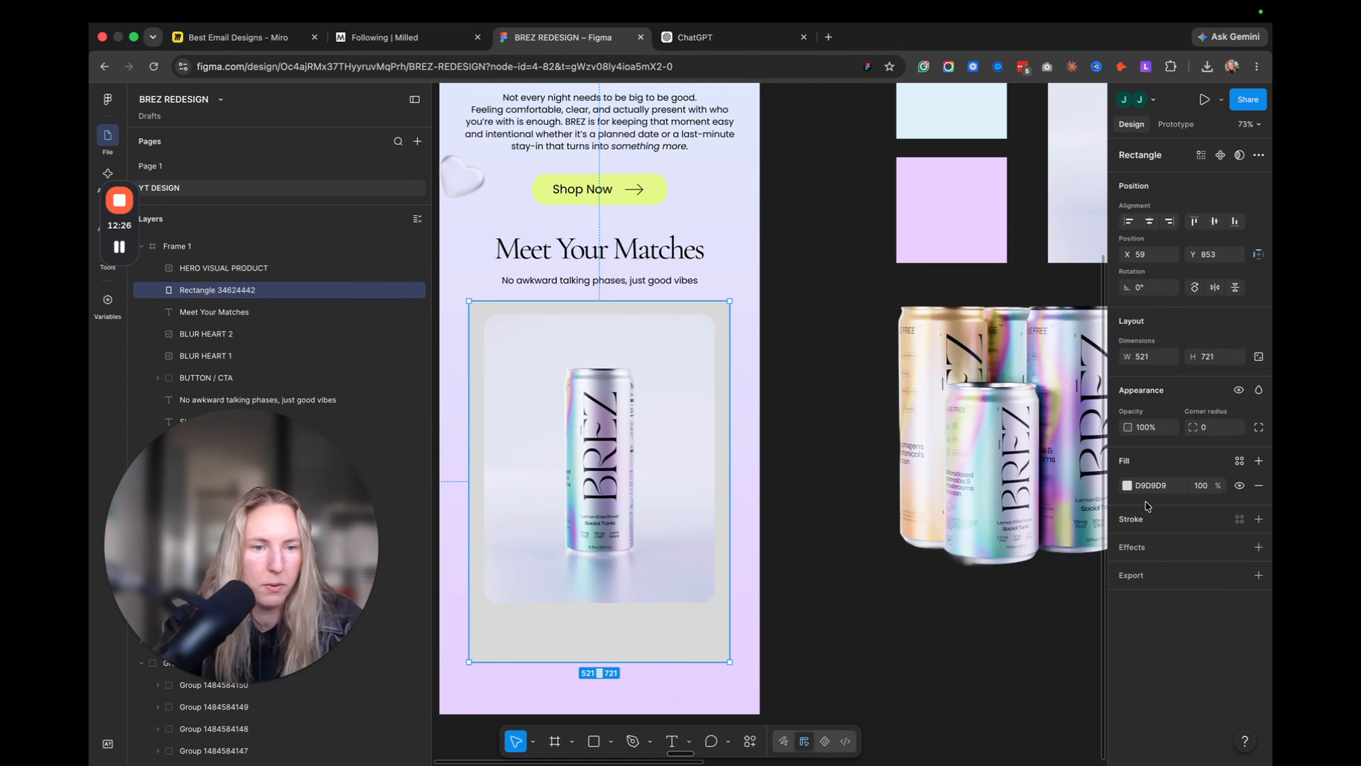
click(1127, 485)
drag(974, 482, 947, 464)
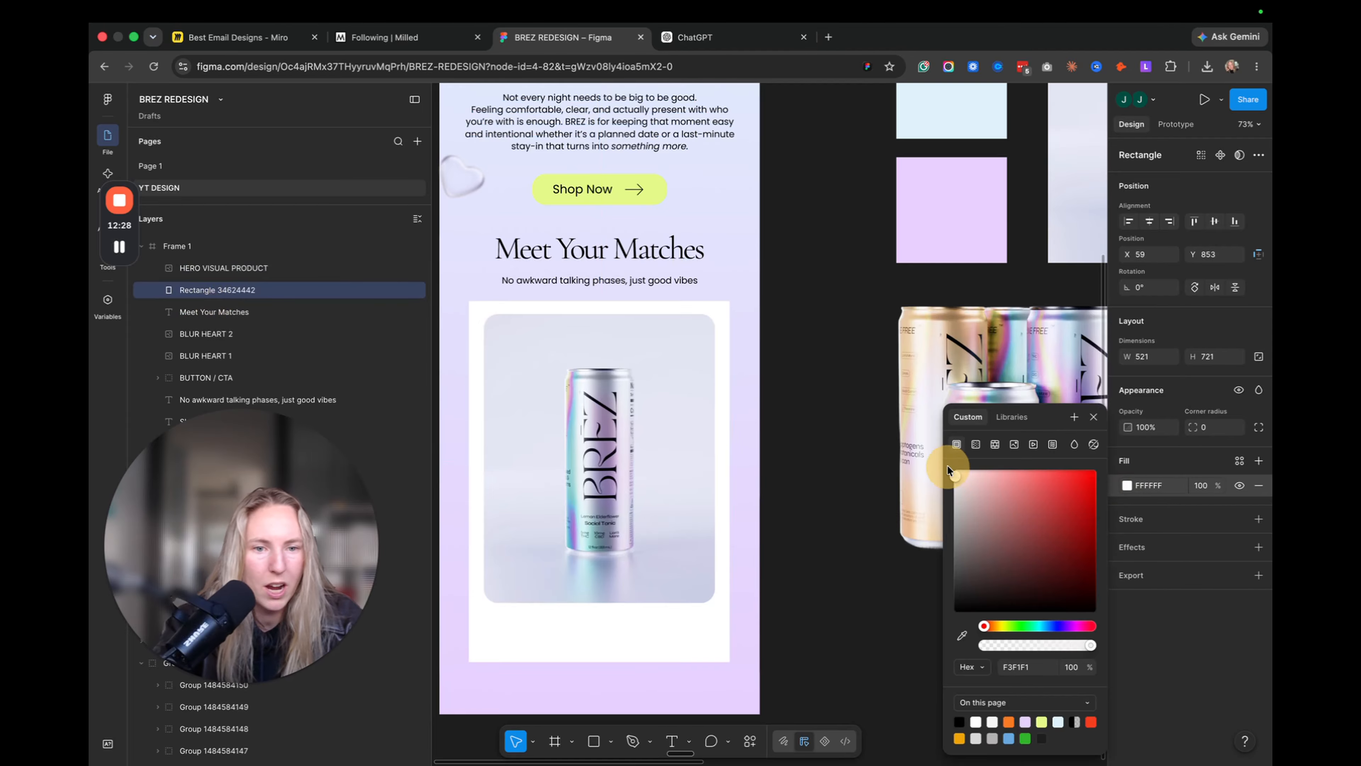
- Round the white rectangle's corners with a radius of 28
click(1209, 426)
key(Return)
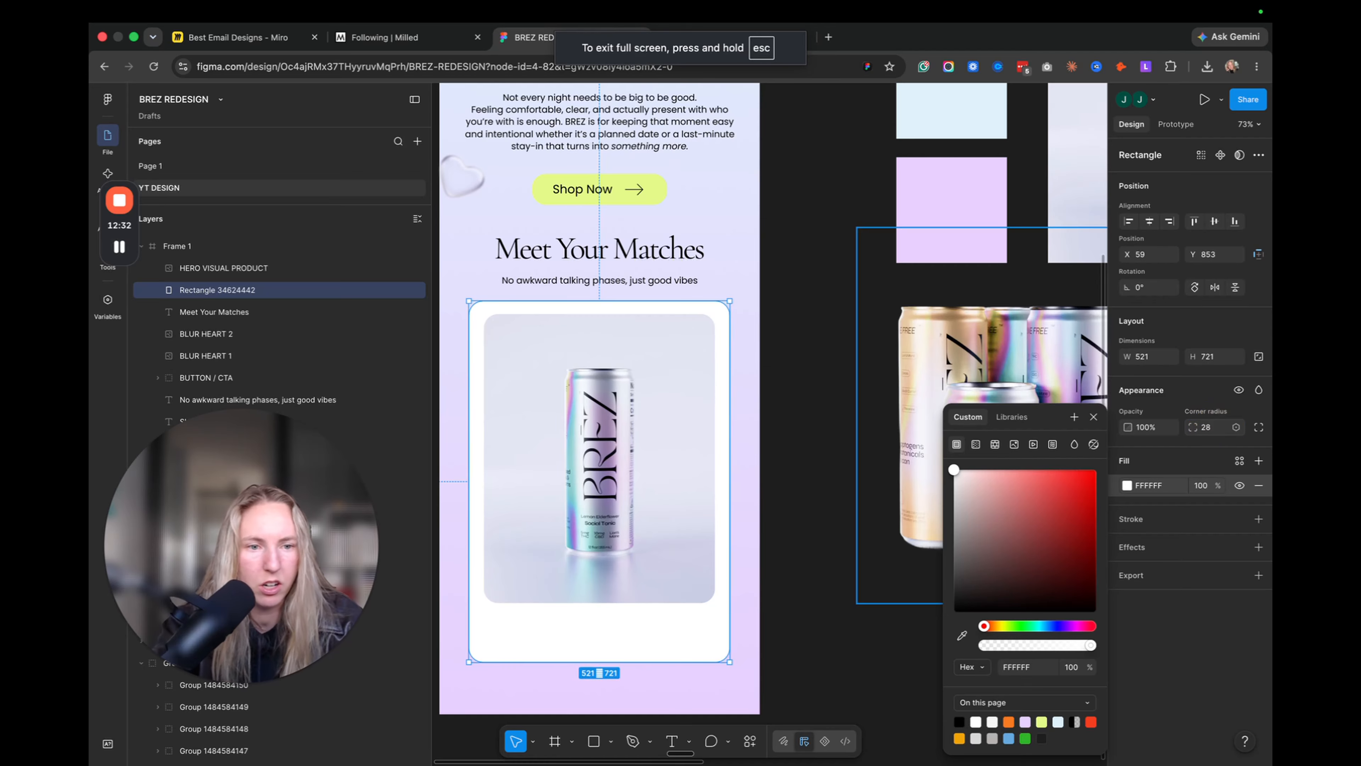
click(812, 364)
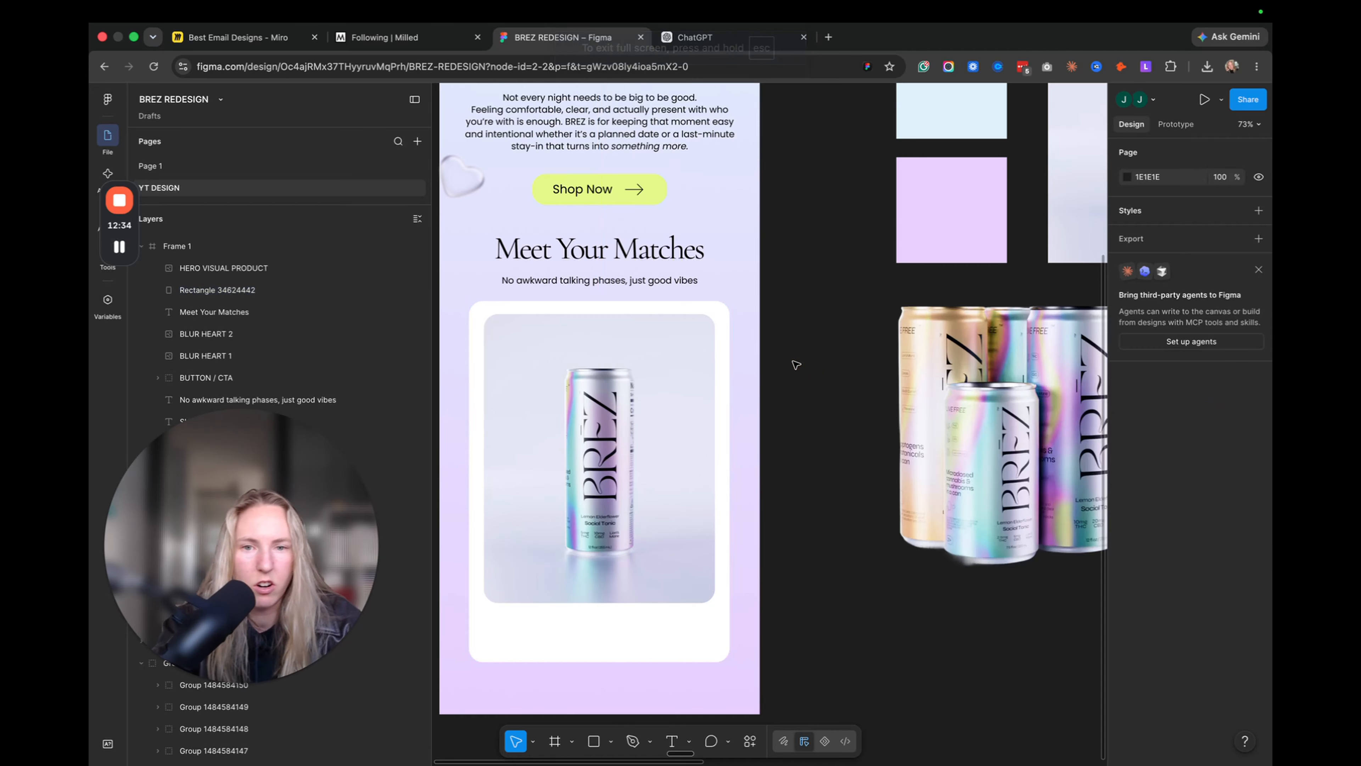
- Move the can photo down to Y 942 and stretch the white card behind it to a height of about 749
drag(596, 426, 601, 462)
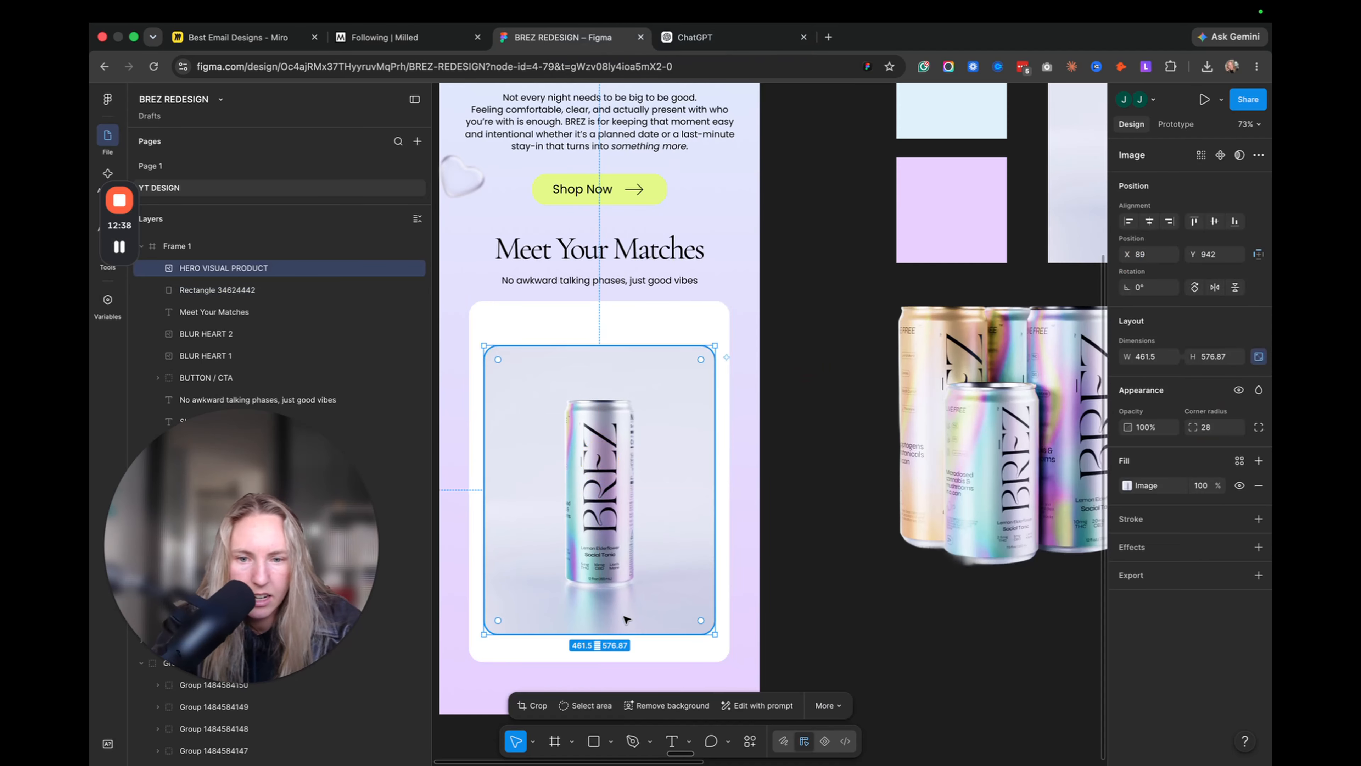
scroll(626, 619, down, 2)
click(635, 569)
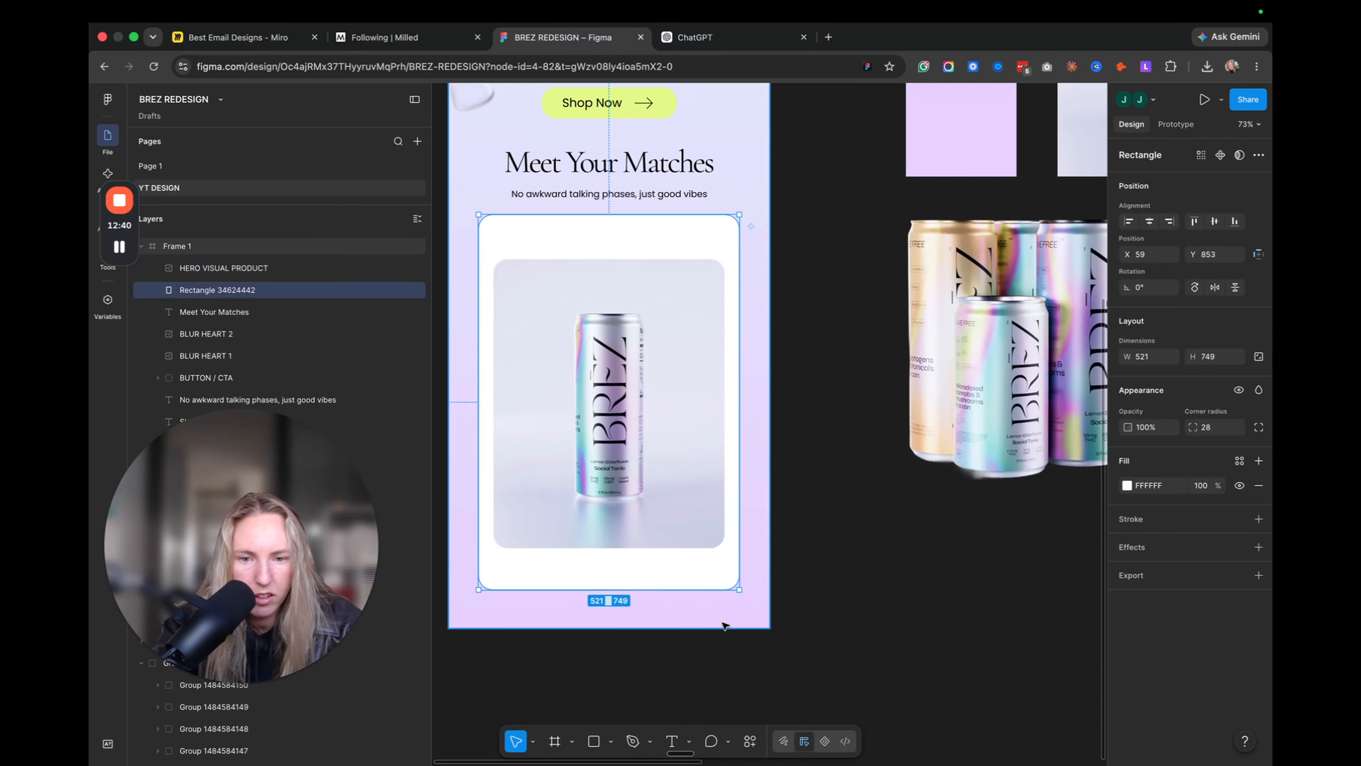
- Stretch the email's gradient background rectangle downward to a height of about 2070
click(668, 632)
scroll(675, 616, down, 1)
click(686, 559)
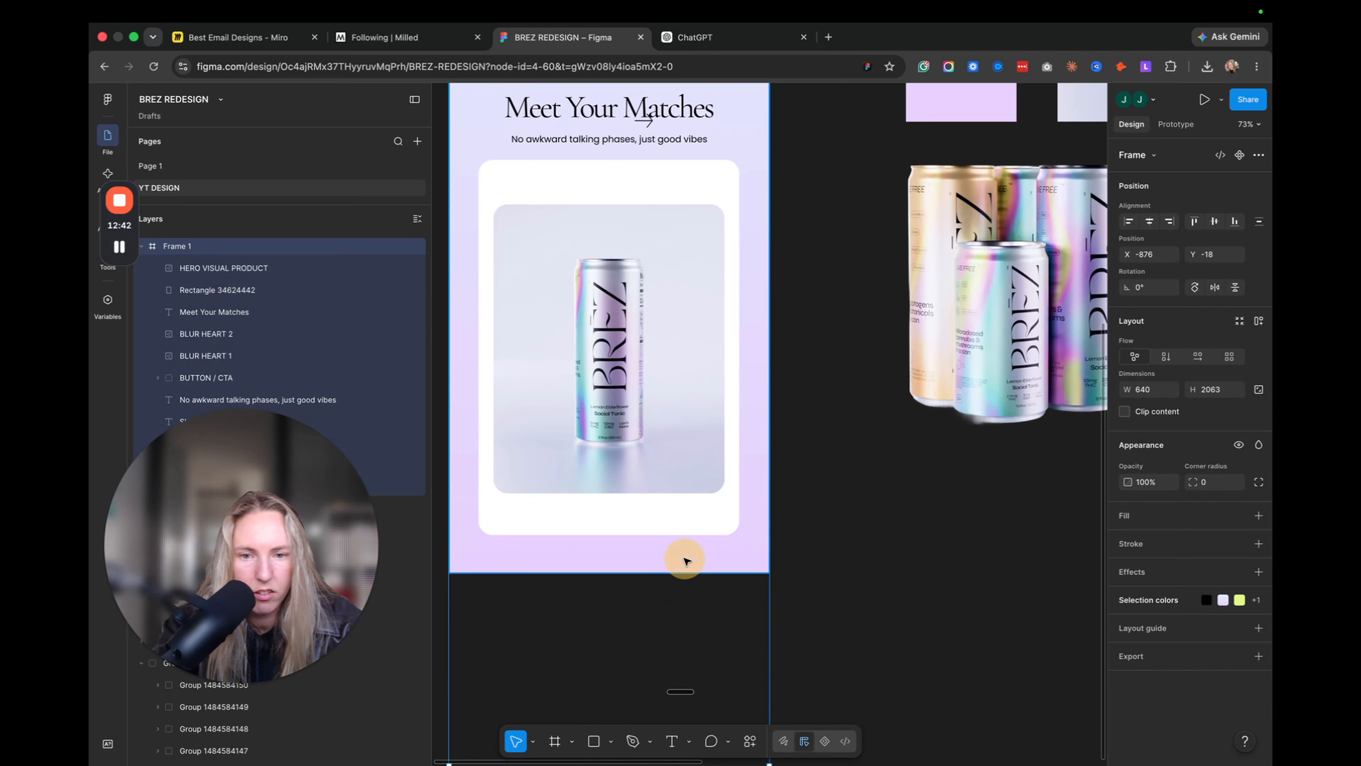
drag(680, 571, 676, 700)
scroll(679, 674, up, 3)
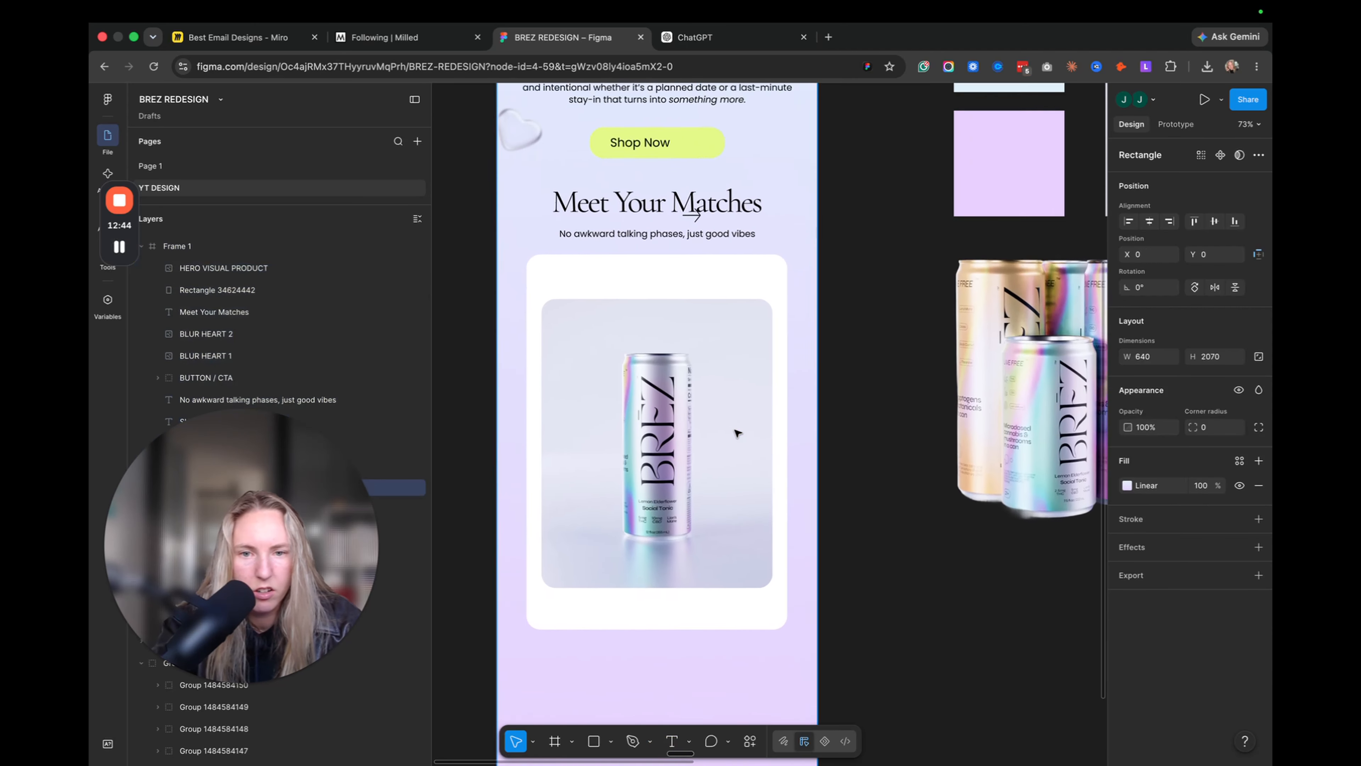
- Look over the email layout from the hero down to the extended background below the white card
scroll(697, 483, left, 2)
click(791, 484)
scroll(798, 499, up, 1)
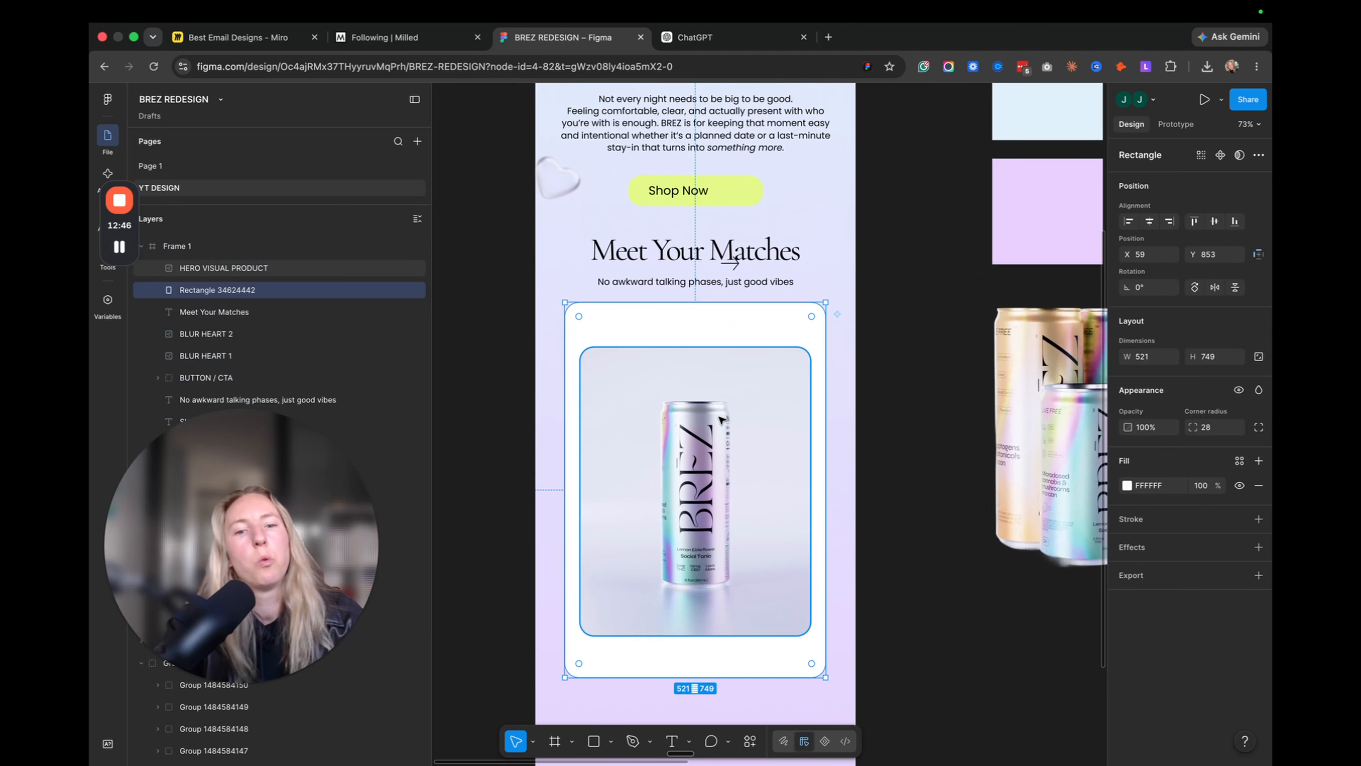
scroll(833, 560, up, 1)
scroll(834, 560, right, 1)
click(719, 483)
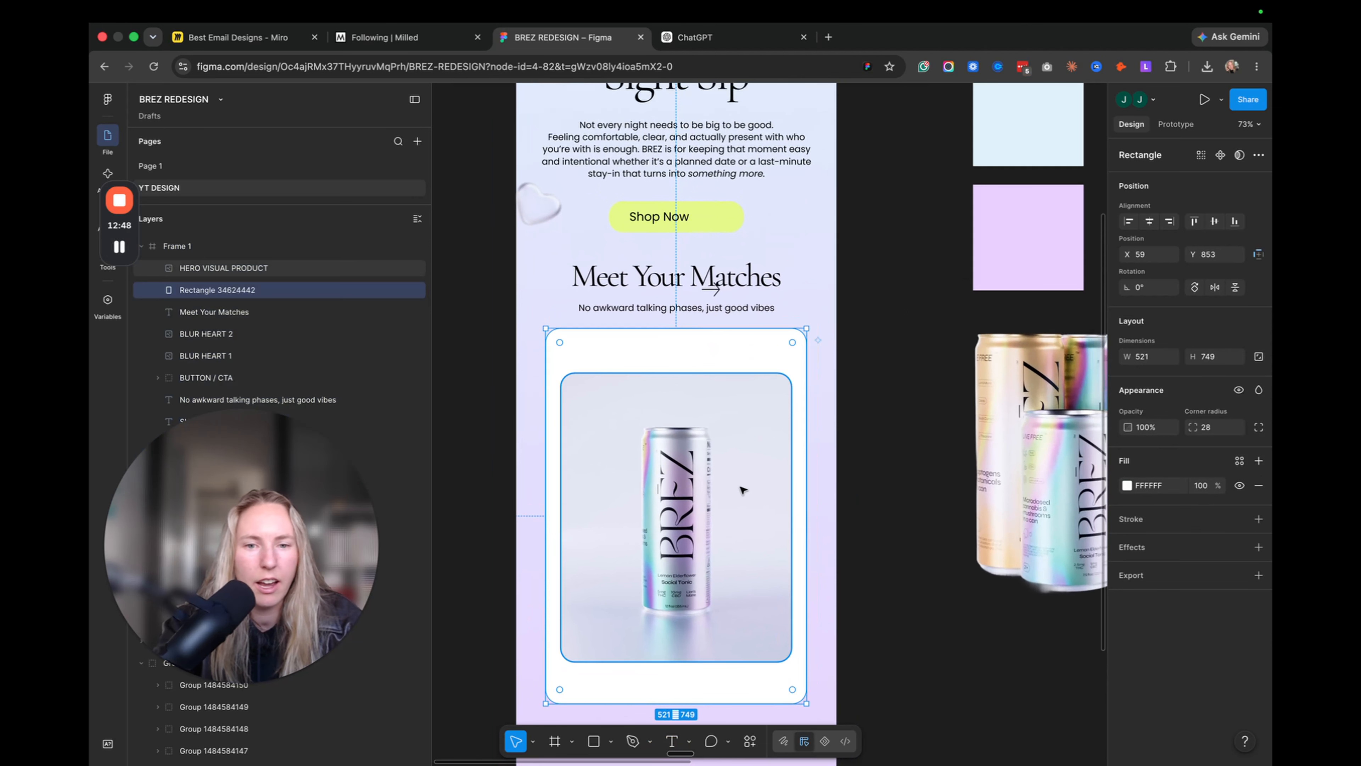
click(881, 523)
scroll(883, 525, down, 5)
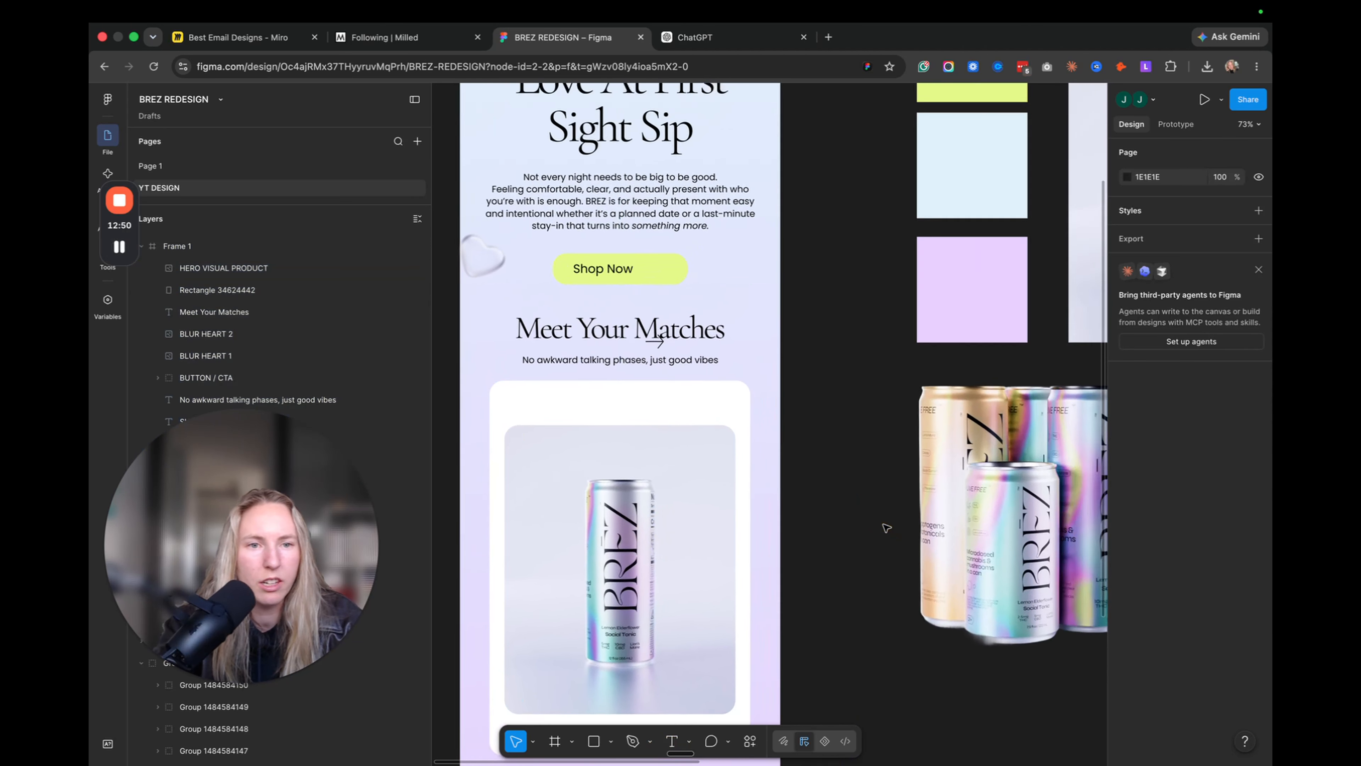
scroll(886, 528, right, 2)
scroll(885, 528, left, 4)
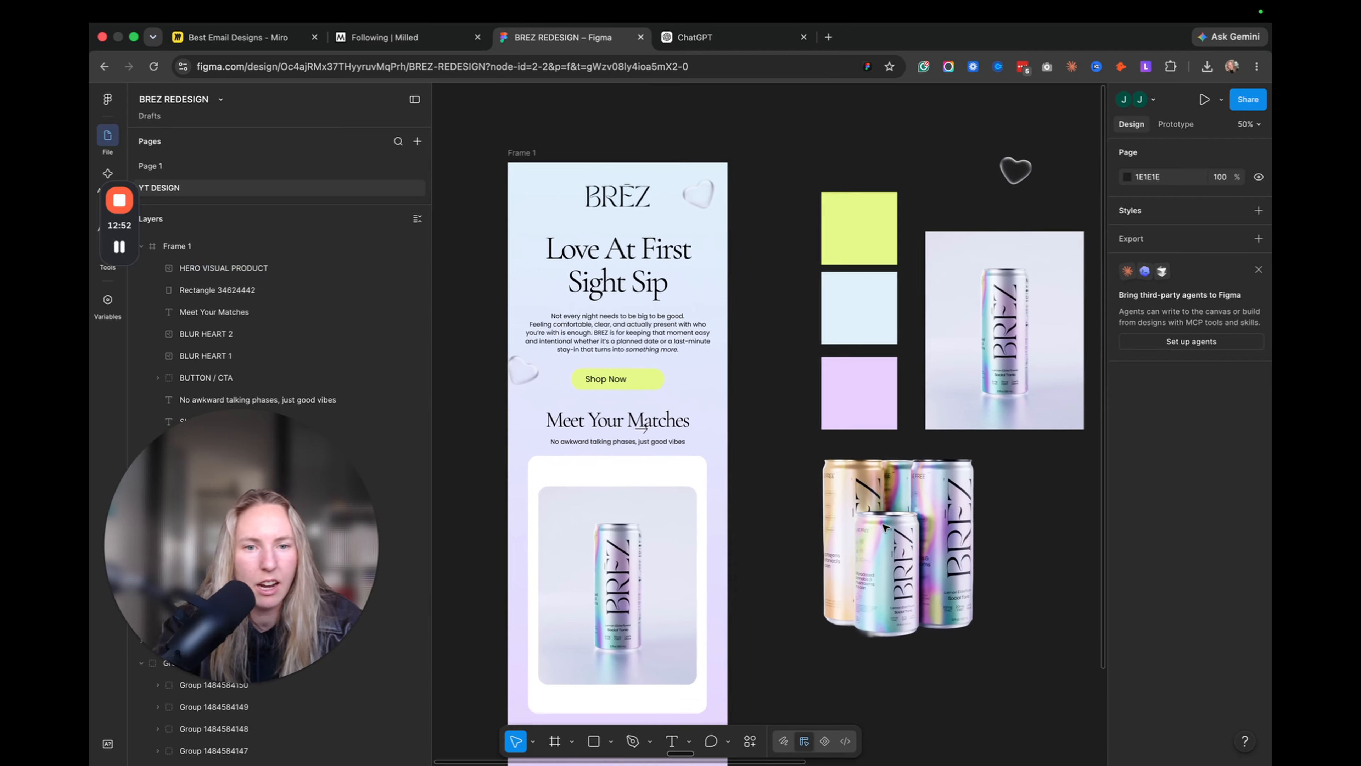
scroll(885, 528, down, 4)
scroll(885, 528, left, 1)
scroll(886, 528, down, 1)
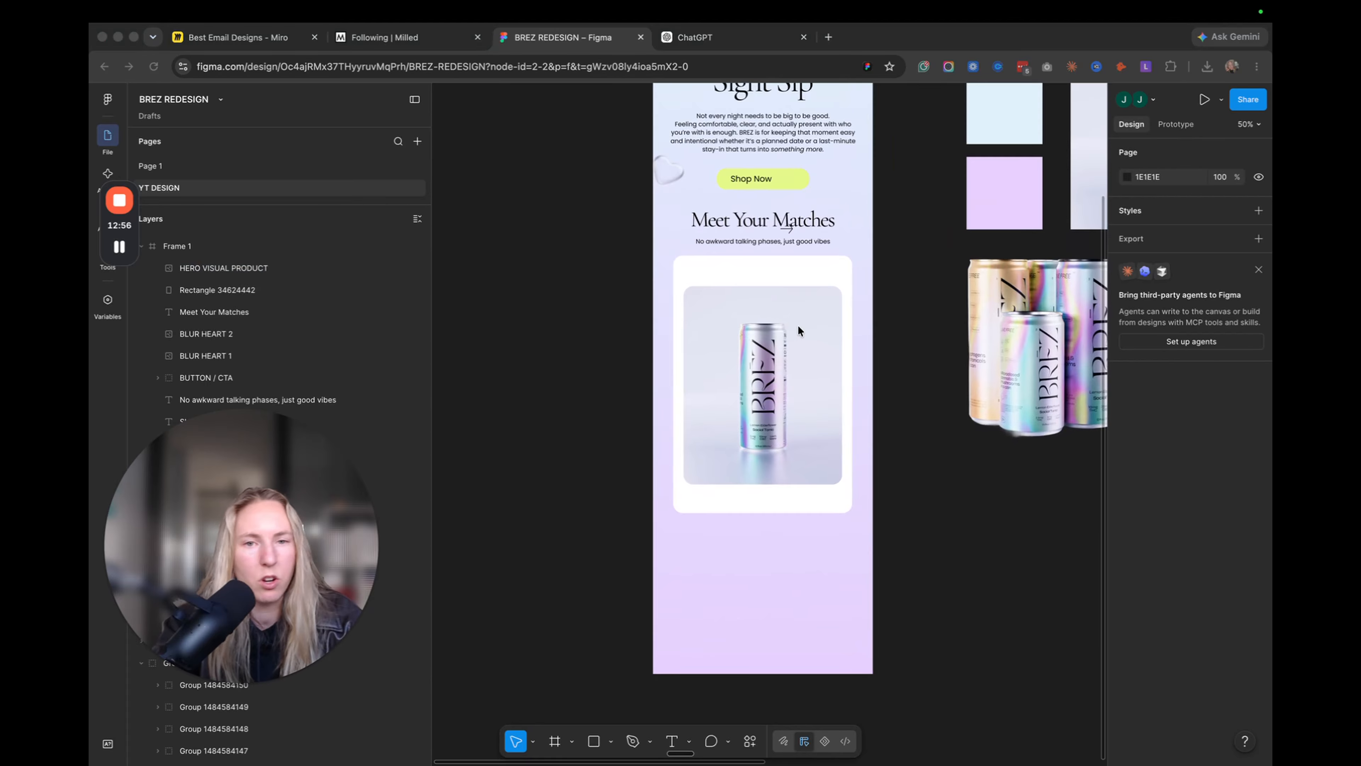
- Paste the BREZ logo image and fit it centred above the can photo in the white card at about 134 by 49
scroll(762, 270, up, 5)
click(776, 283)
key(super+v)
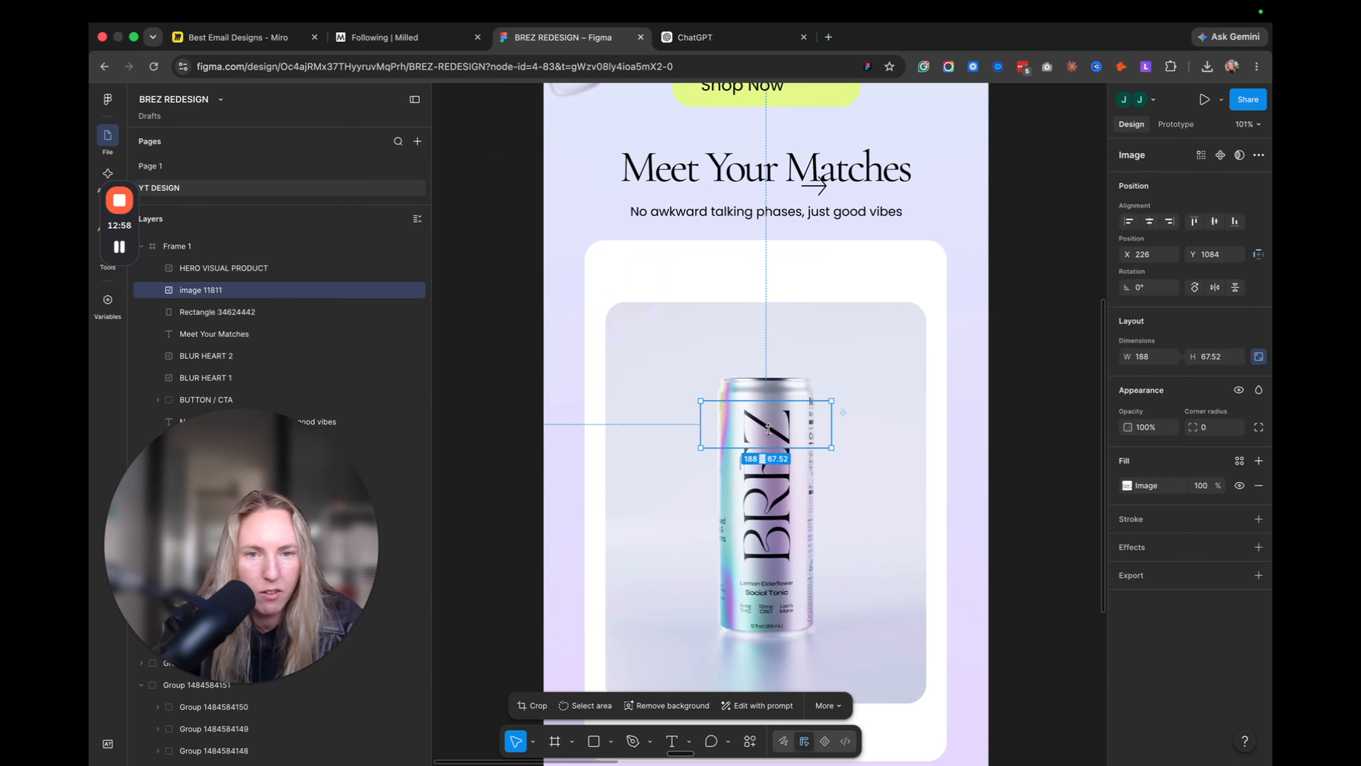
drag(768, 429, 789, 260)
drag(720, 288, 751, 283)
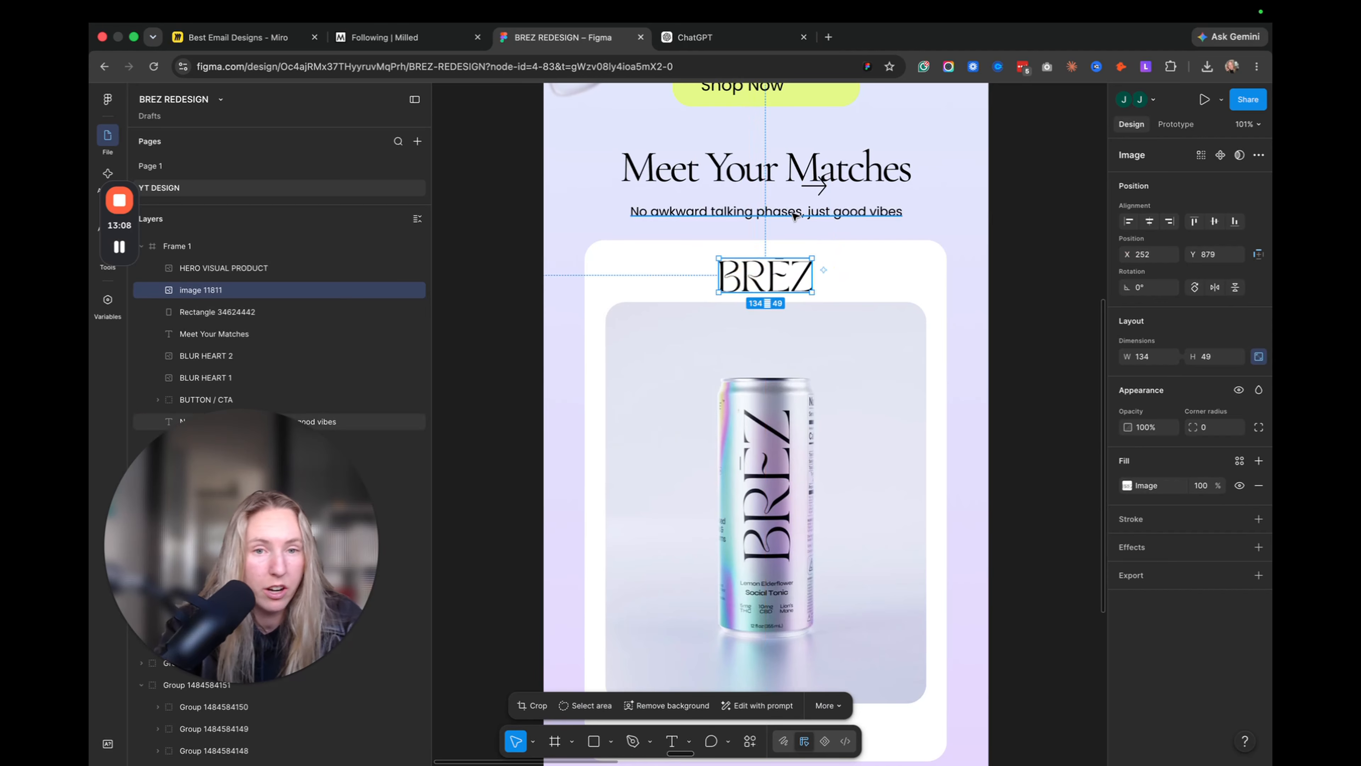
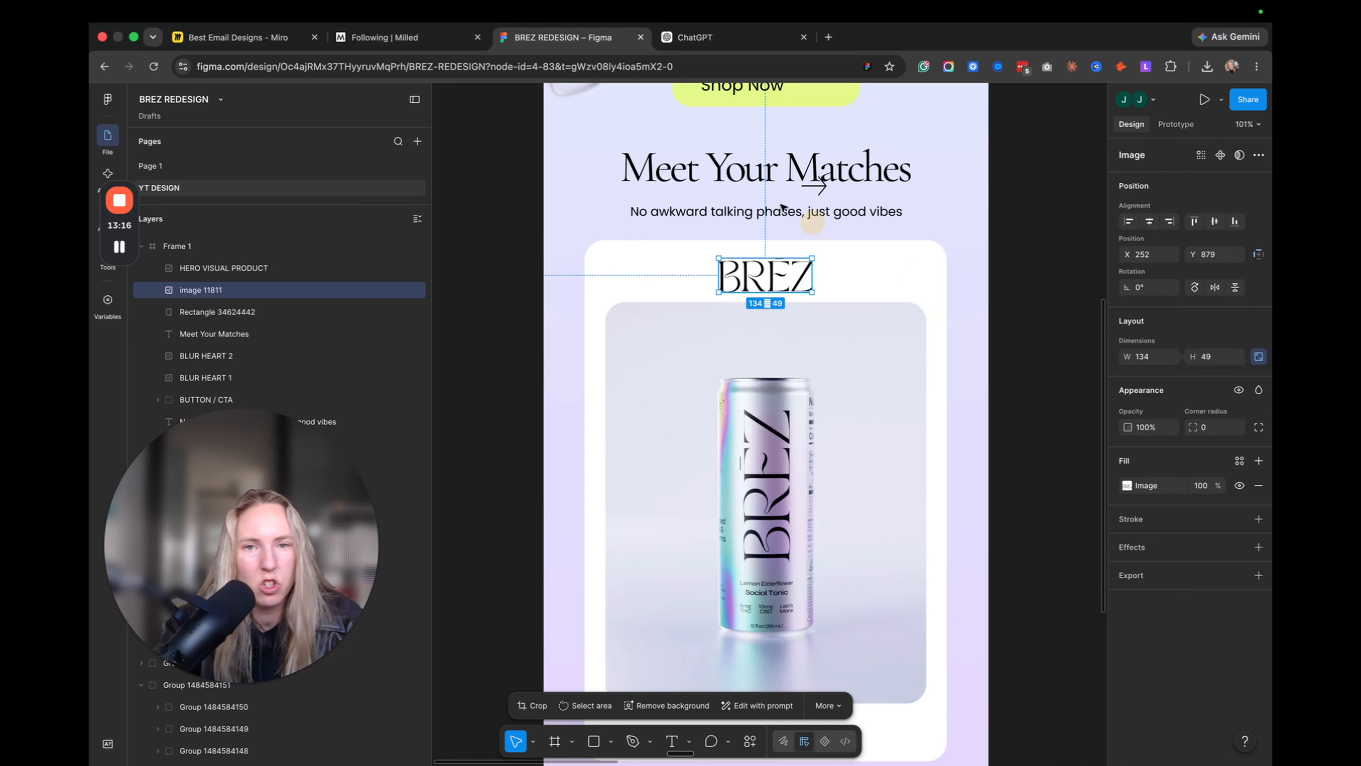
- Search Google in a new browser tab for "tinder icons" and find the image results
click(829, 36)
text(tinder icons)
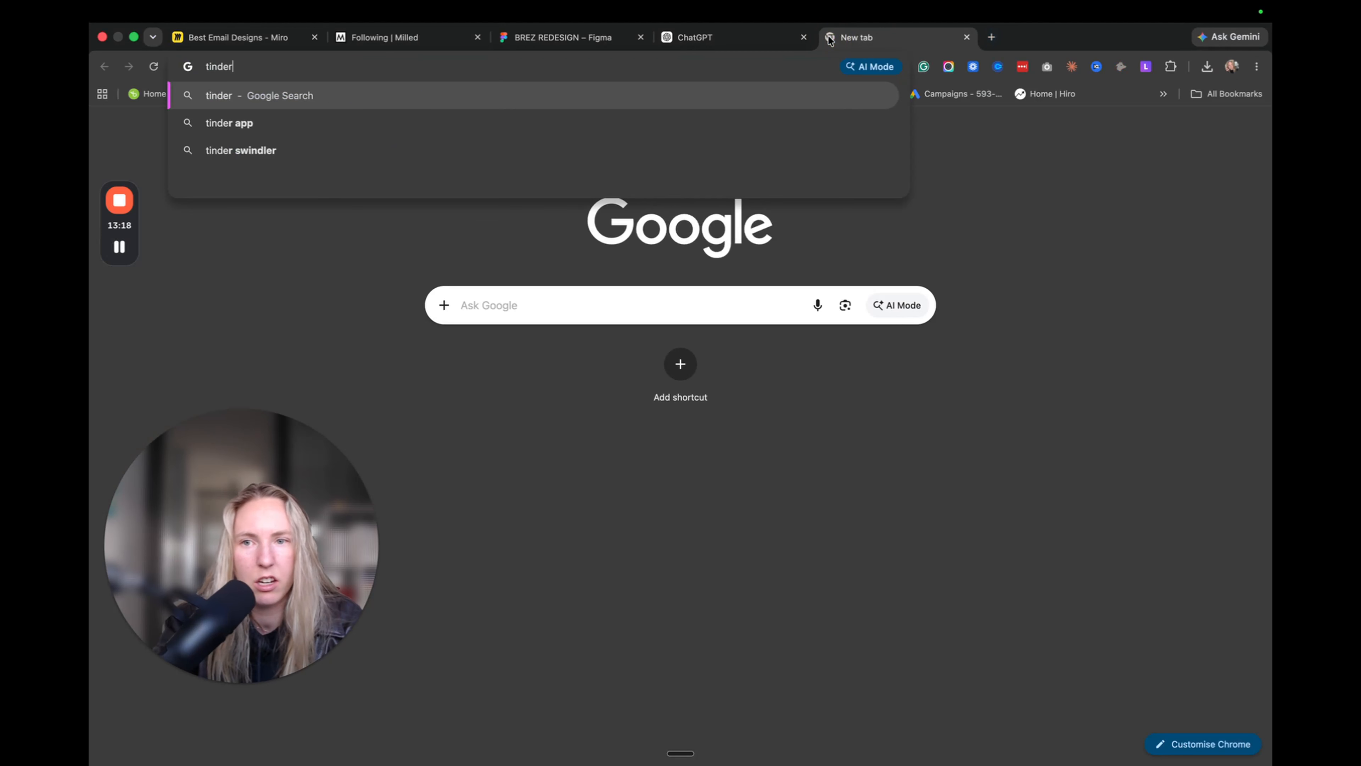
key(Return)
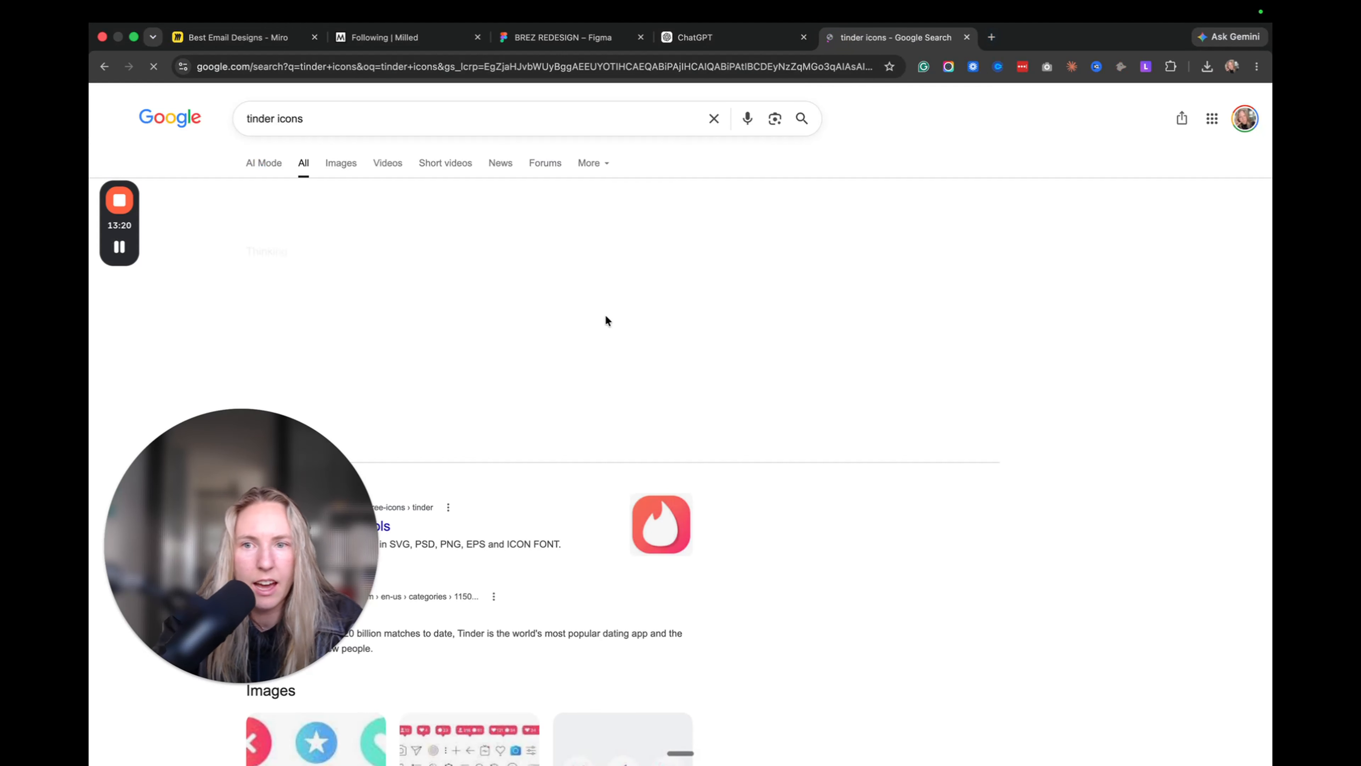
scroll(482, 346, down, 1)
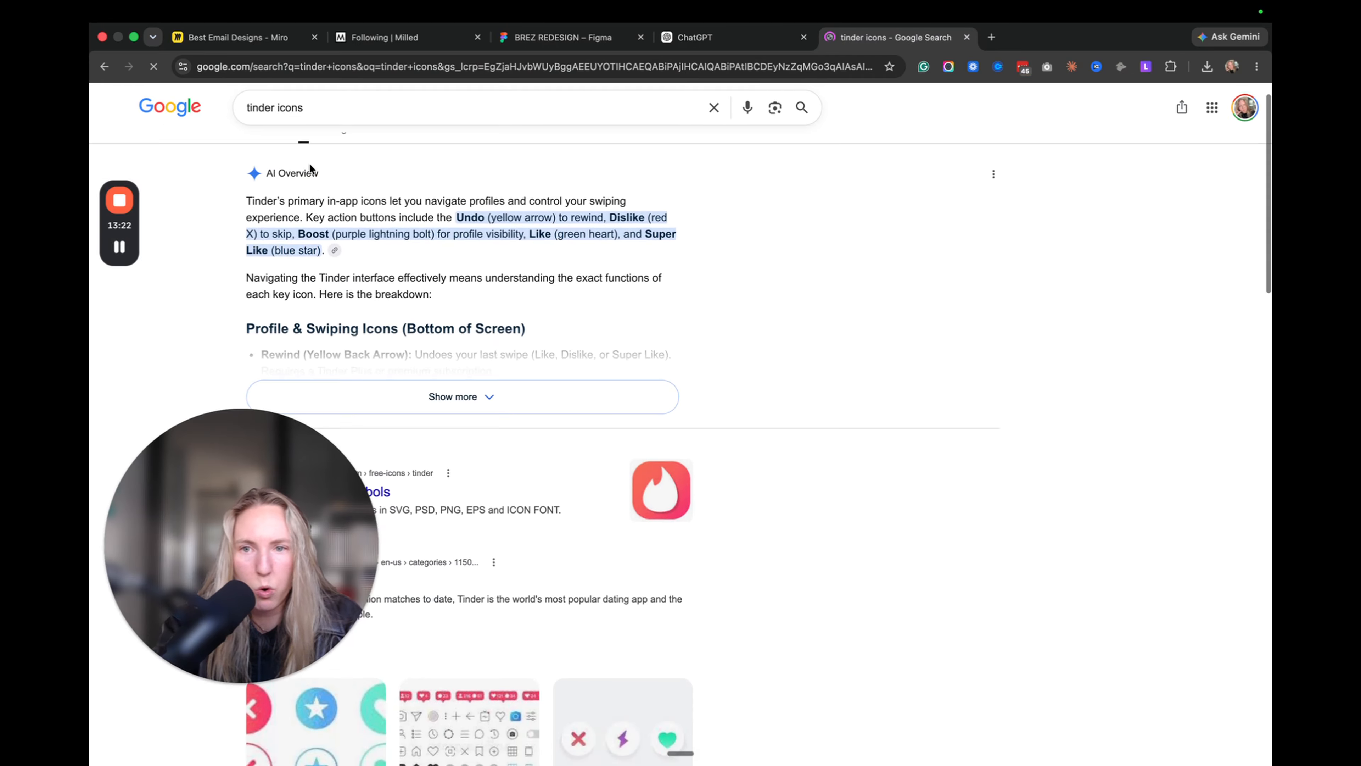
scroll(328, 183, up, 1)
scroll(375, 370, down, 6)
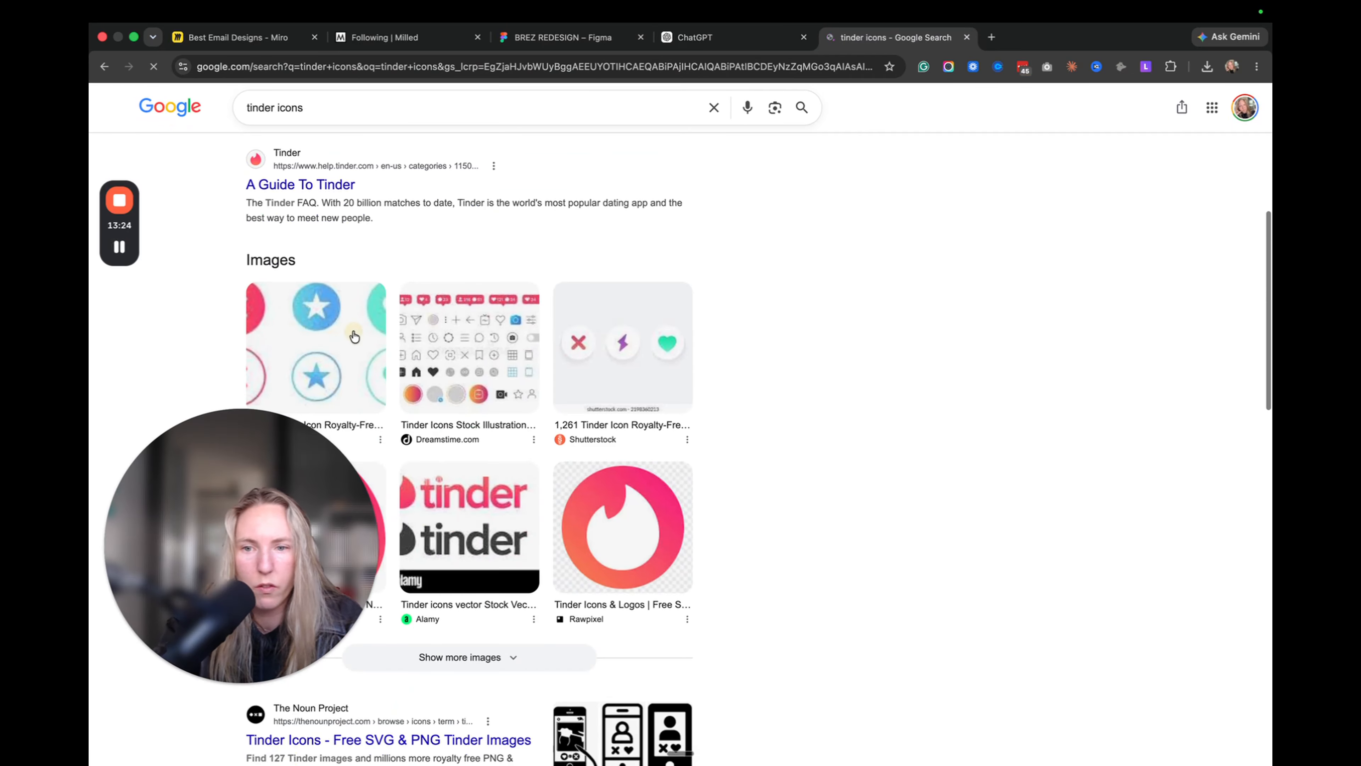
- Compare the Shutterstock and Dreamstime icon previews for the look of Tinder's swipe buttons
click(319, 325)
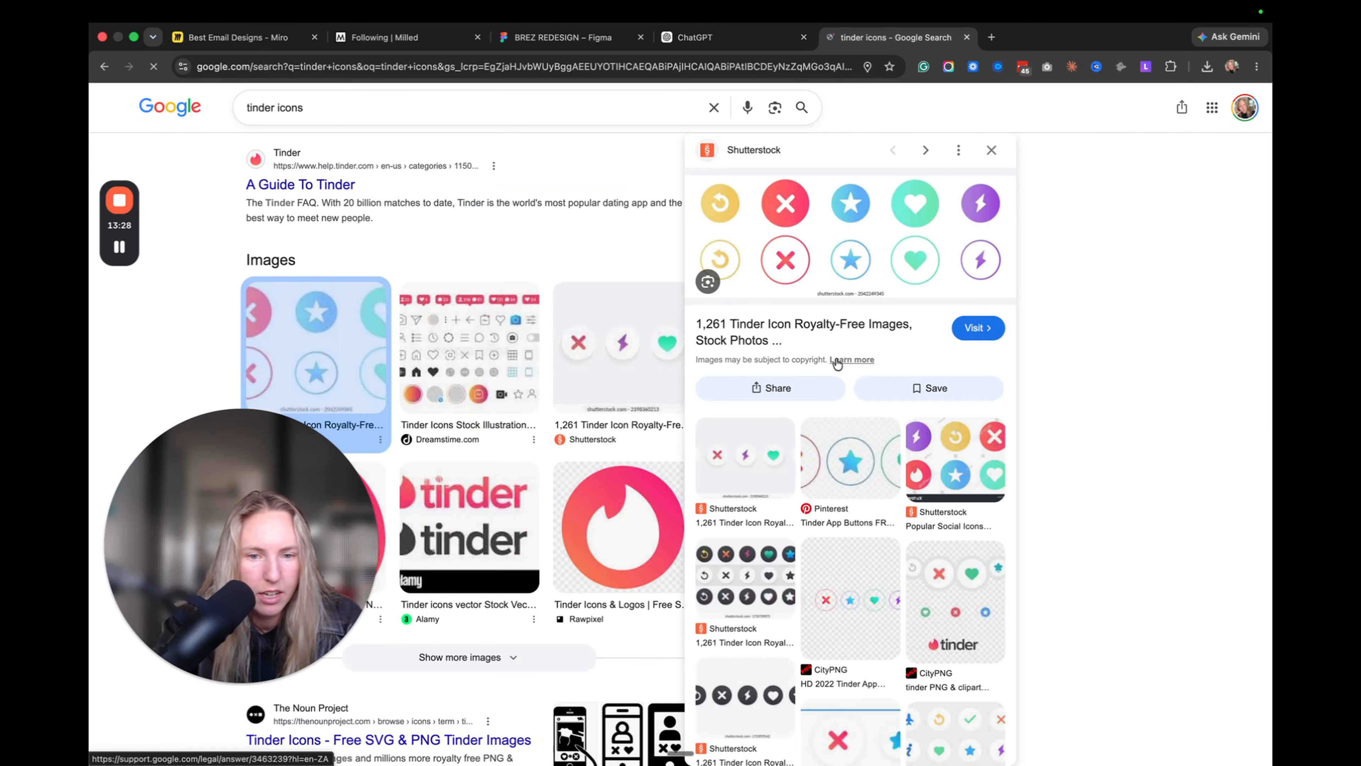
scroll(502, 335, down, 2)
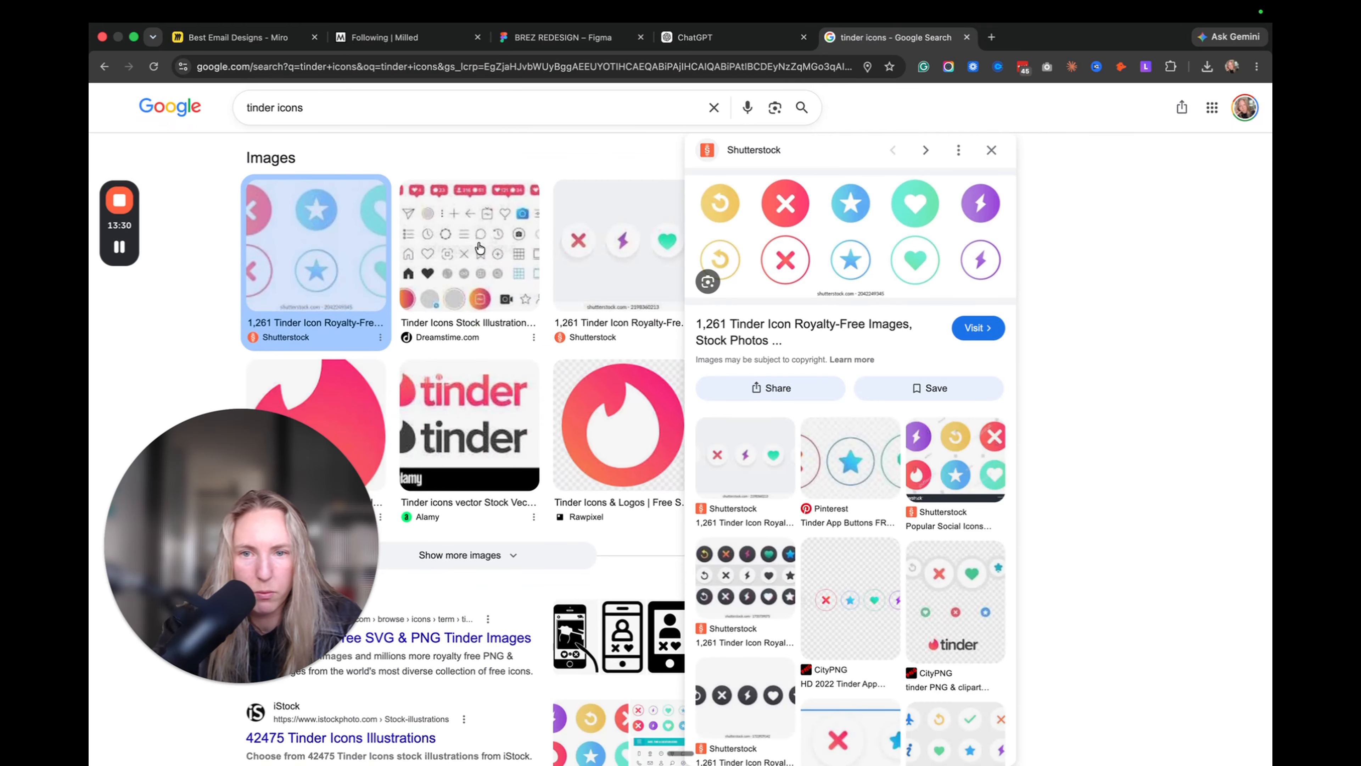
click(502, 335)
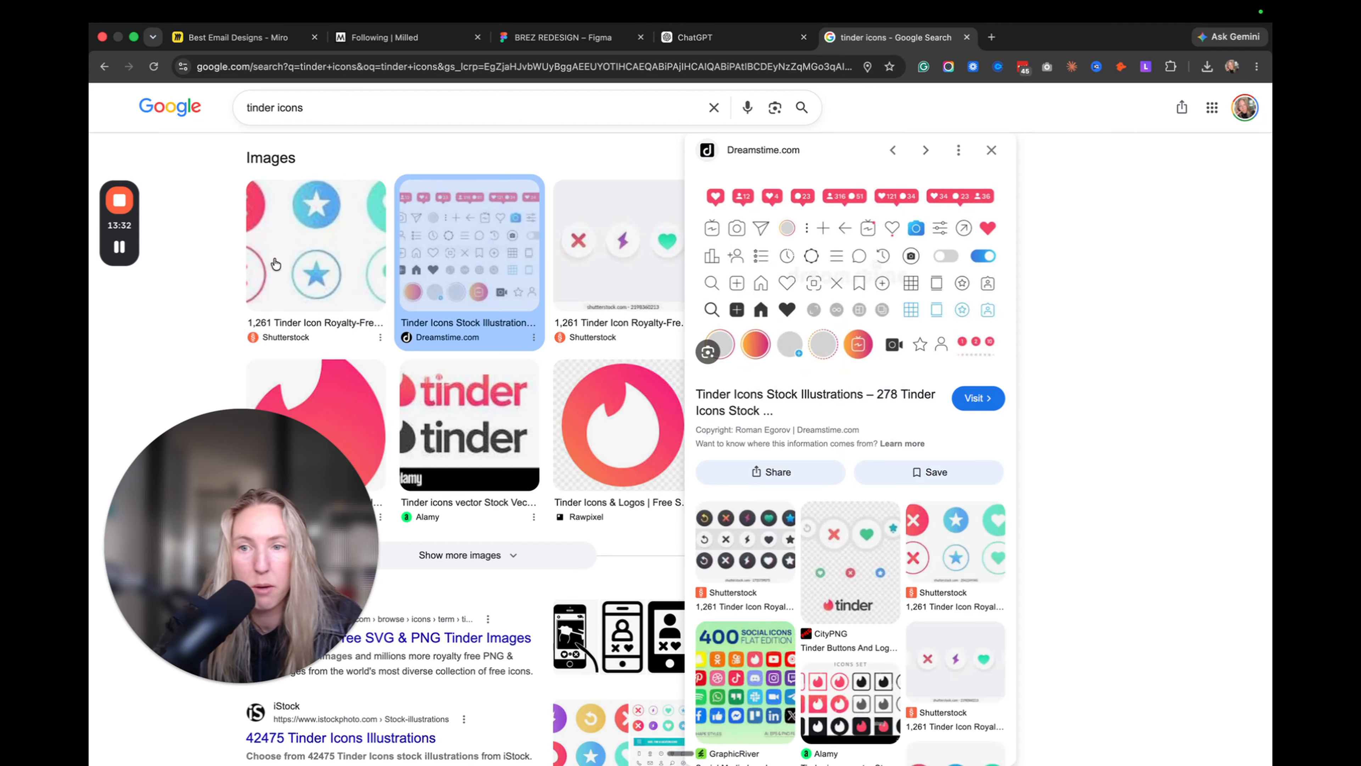
click(291, 309)
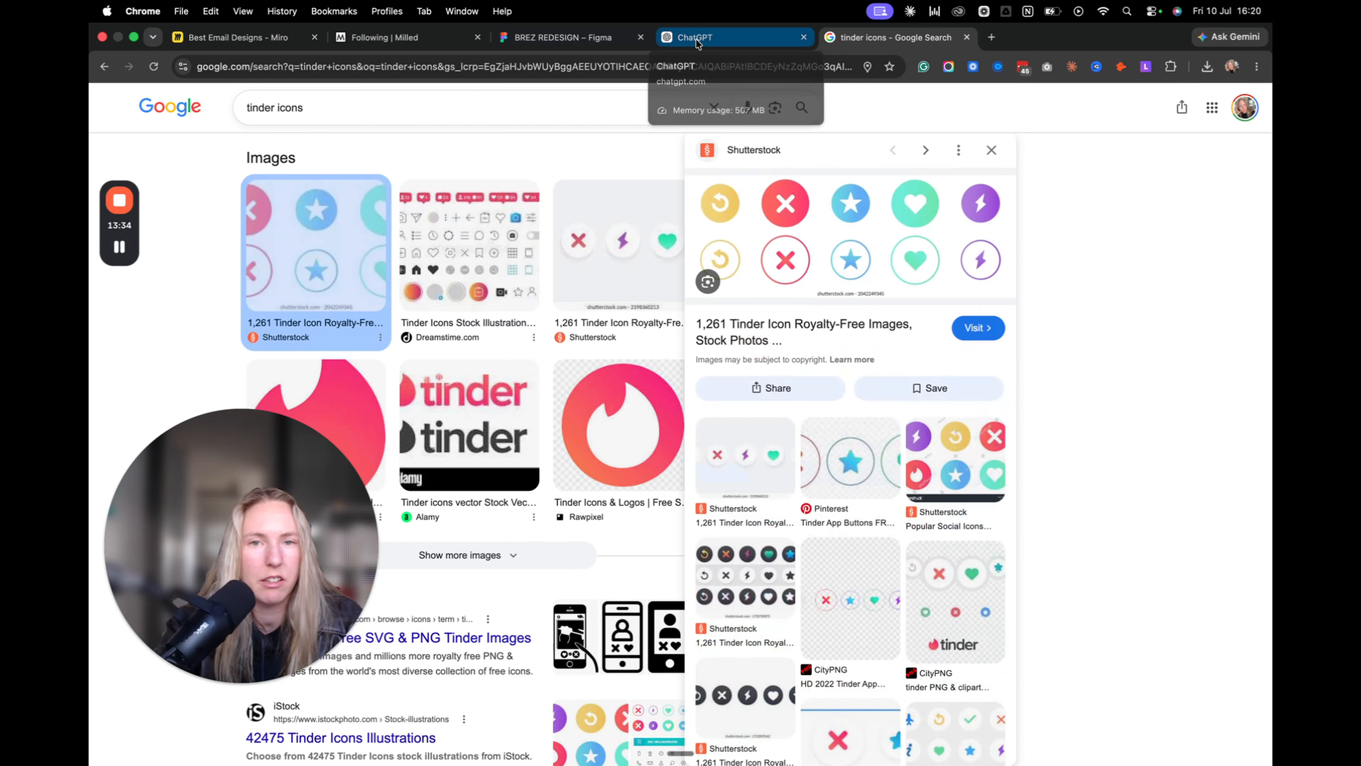
- Switch back to the Figma design and paste the orange heart icon beside the card's logo at X 103, Y 888
click(566, 43)
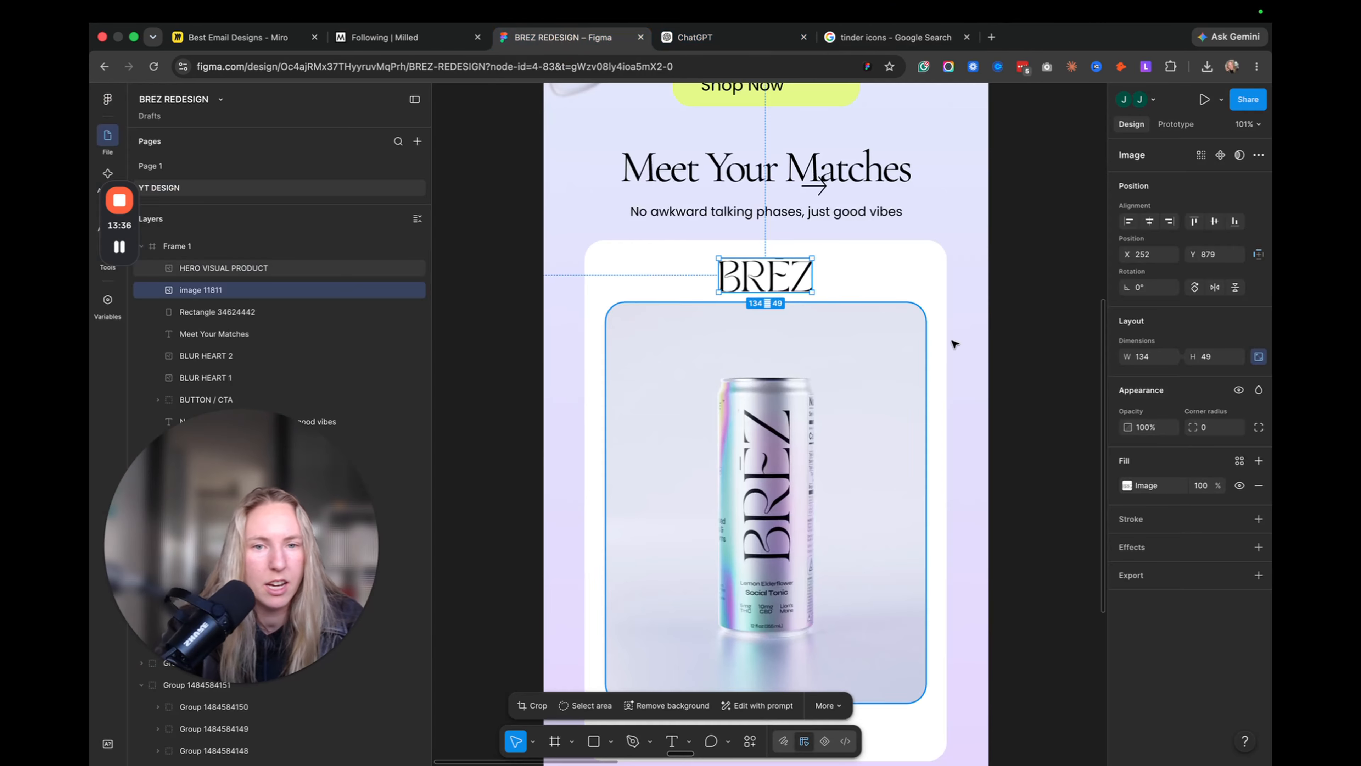
double_click(800, 272)
click(688, 270)
key(super+v)
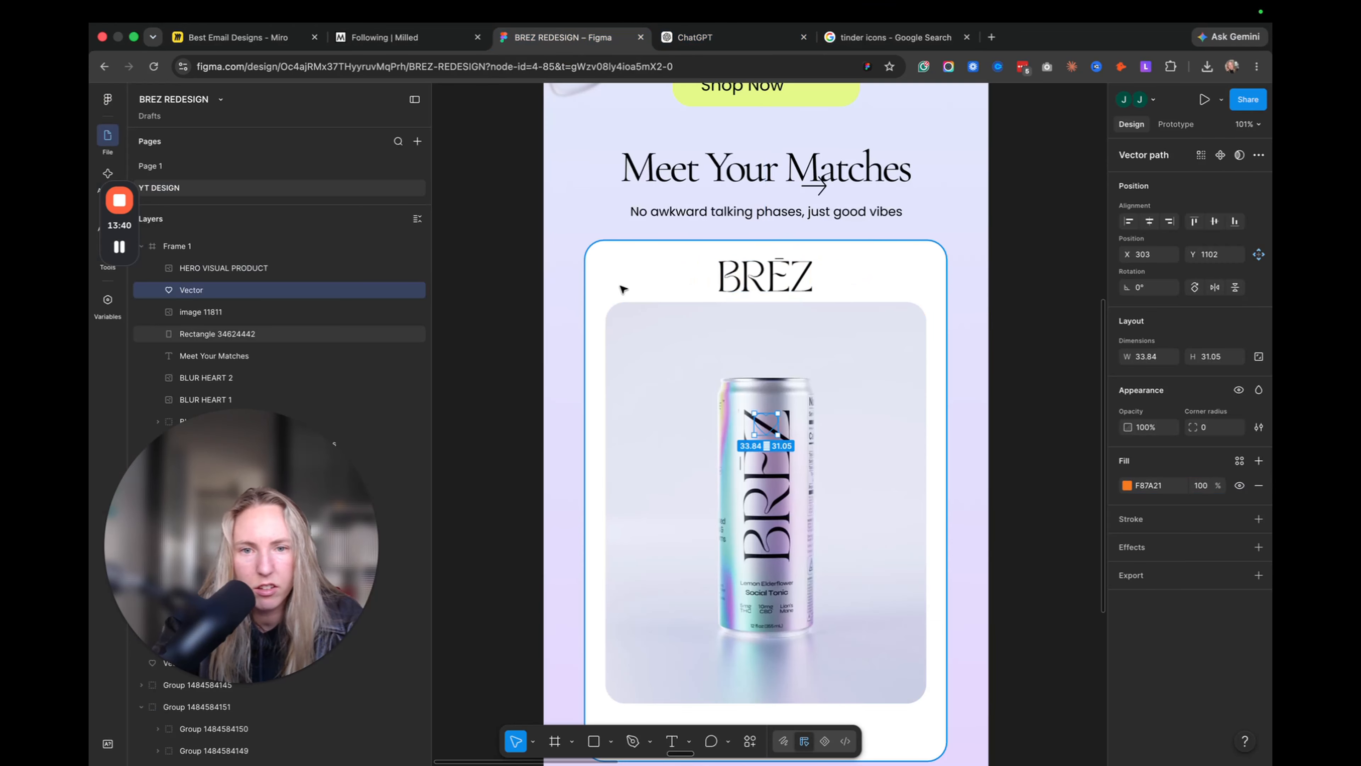
drag(767, 424, 637, 277)
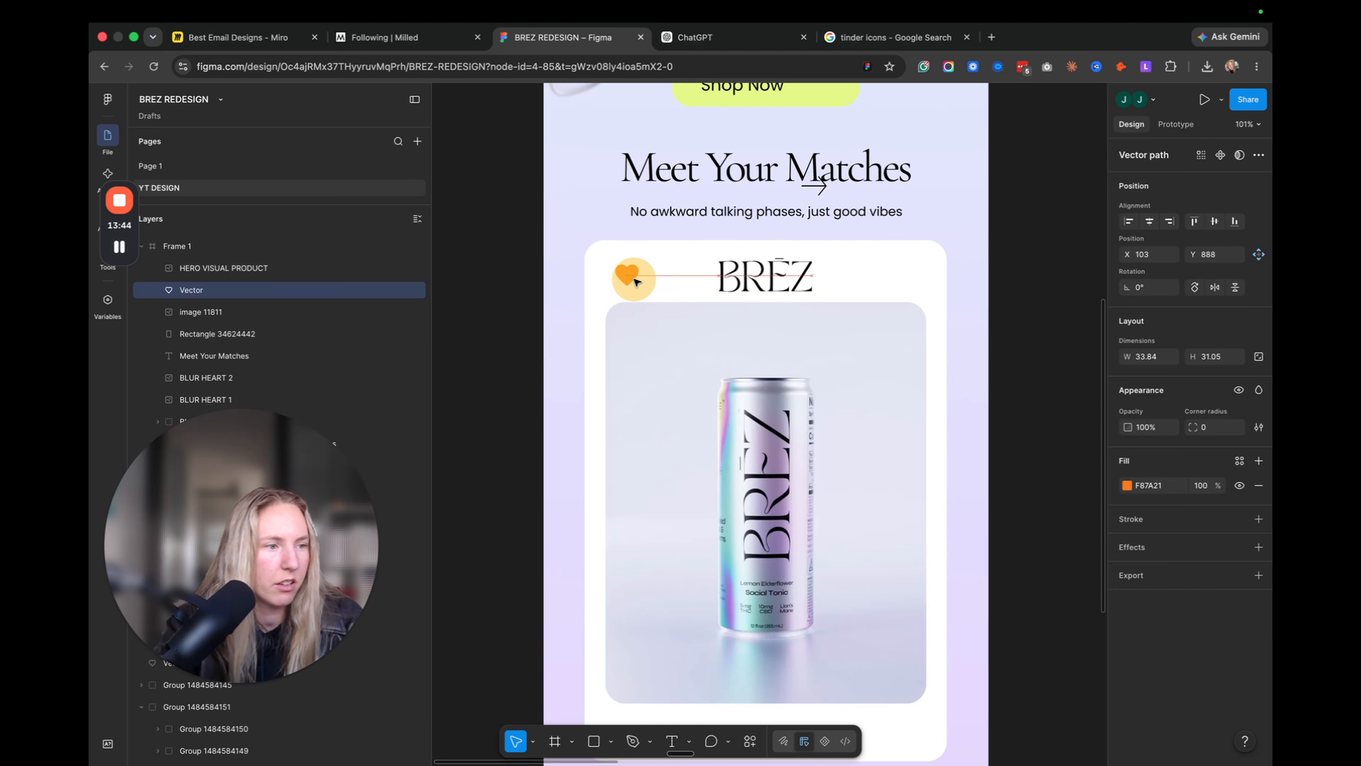
- Copy in the grey chat bubble icon and place it opposite the heart in the card header at X 501, Y 888
key(super+Tab)
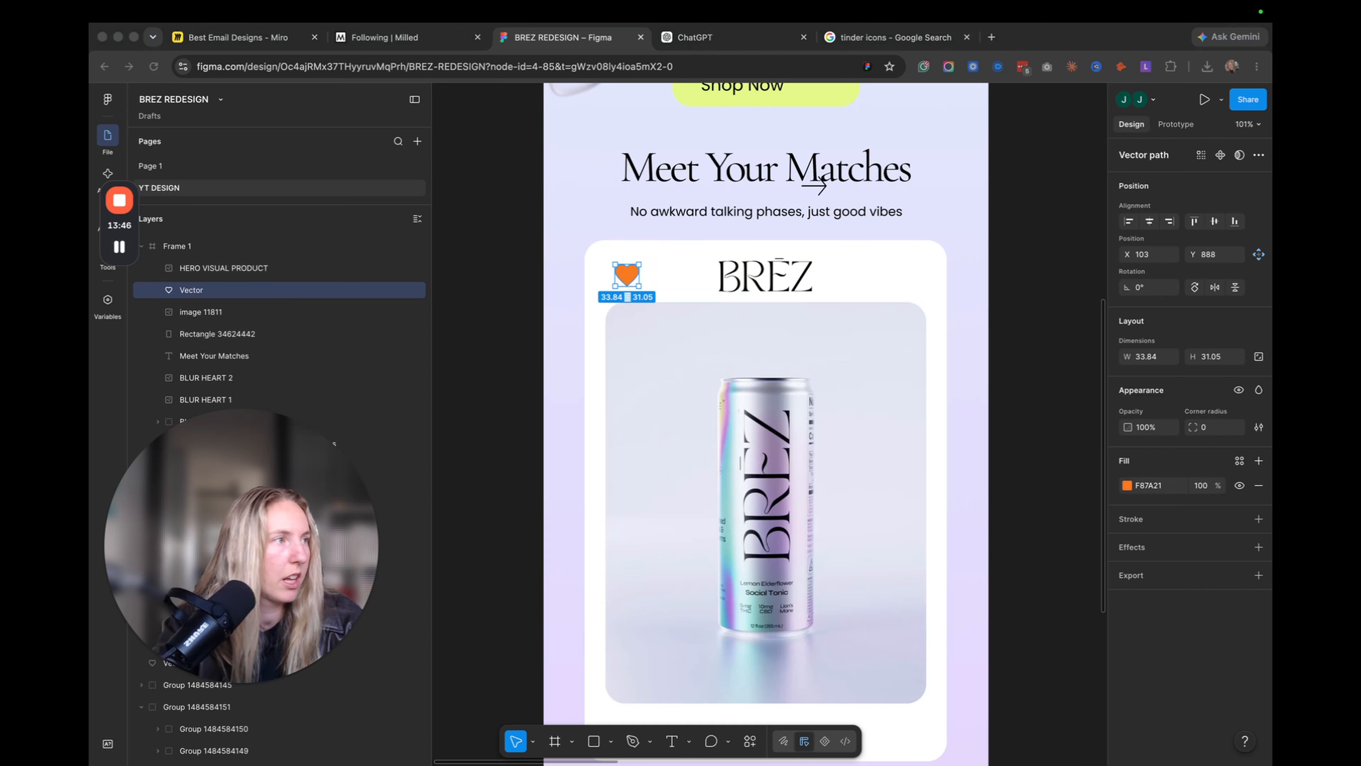
key(super+Tab)
click(842, 273)
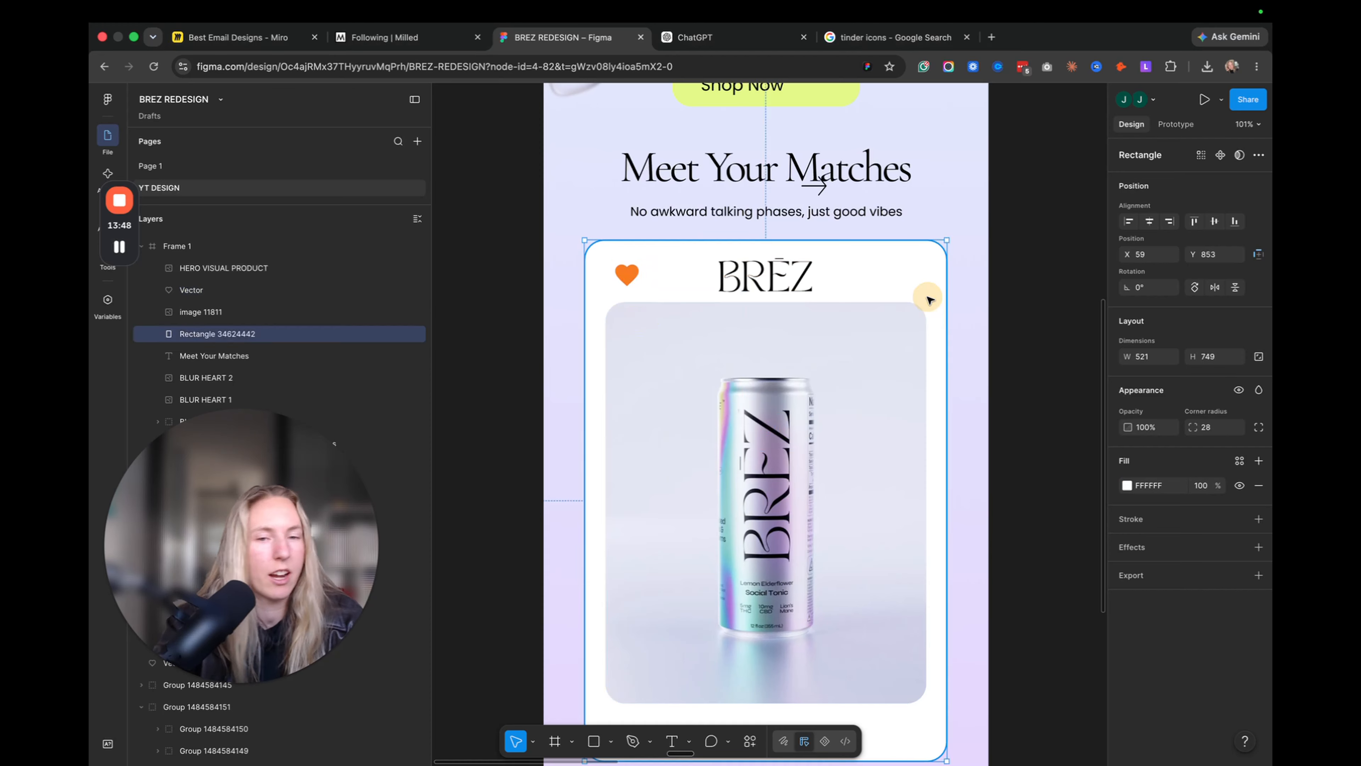
key(super+v)
drag(761, 424, 910, 284)
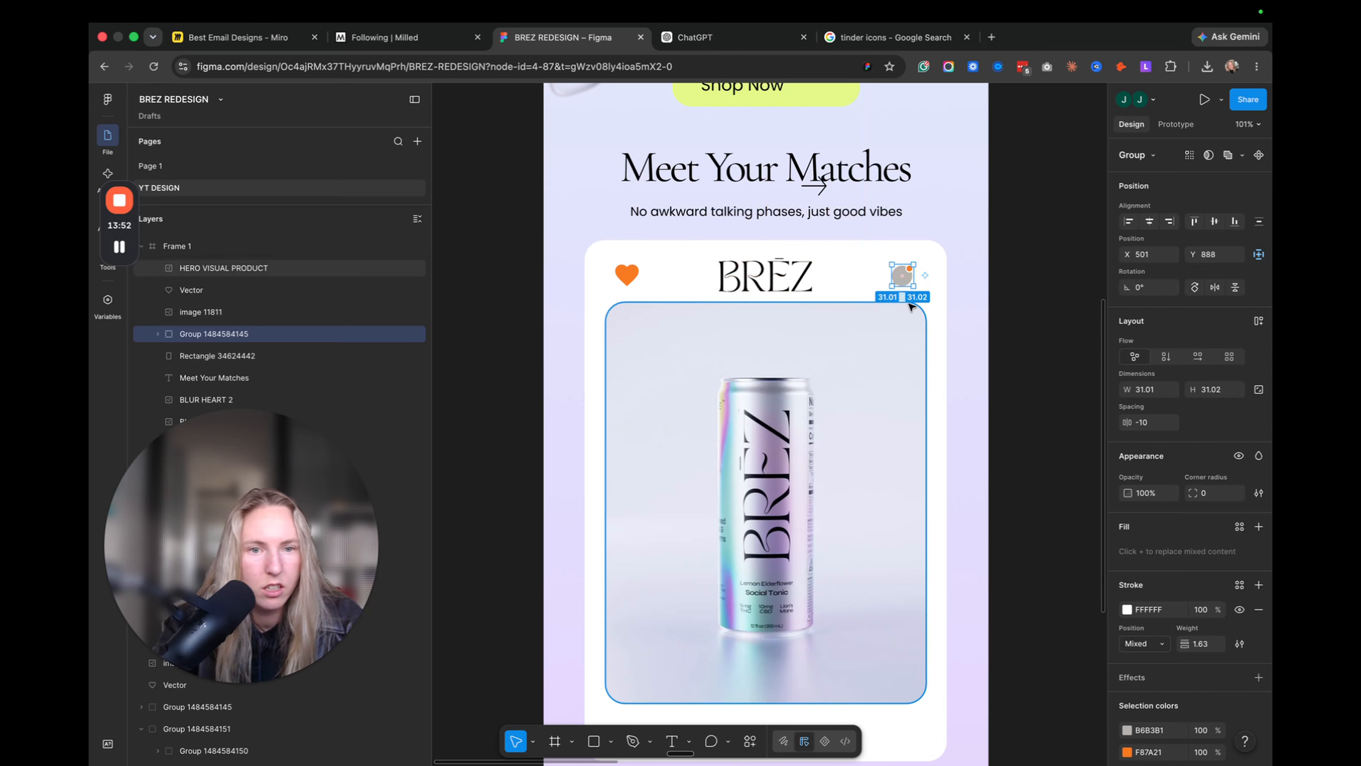
- Stretch the white card downward to a height of about 782 to make room below the can photo
scroll(911, 295, down, 5)
scroll(912, 307, up, 3)
scroll(910, 307, down, 5)
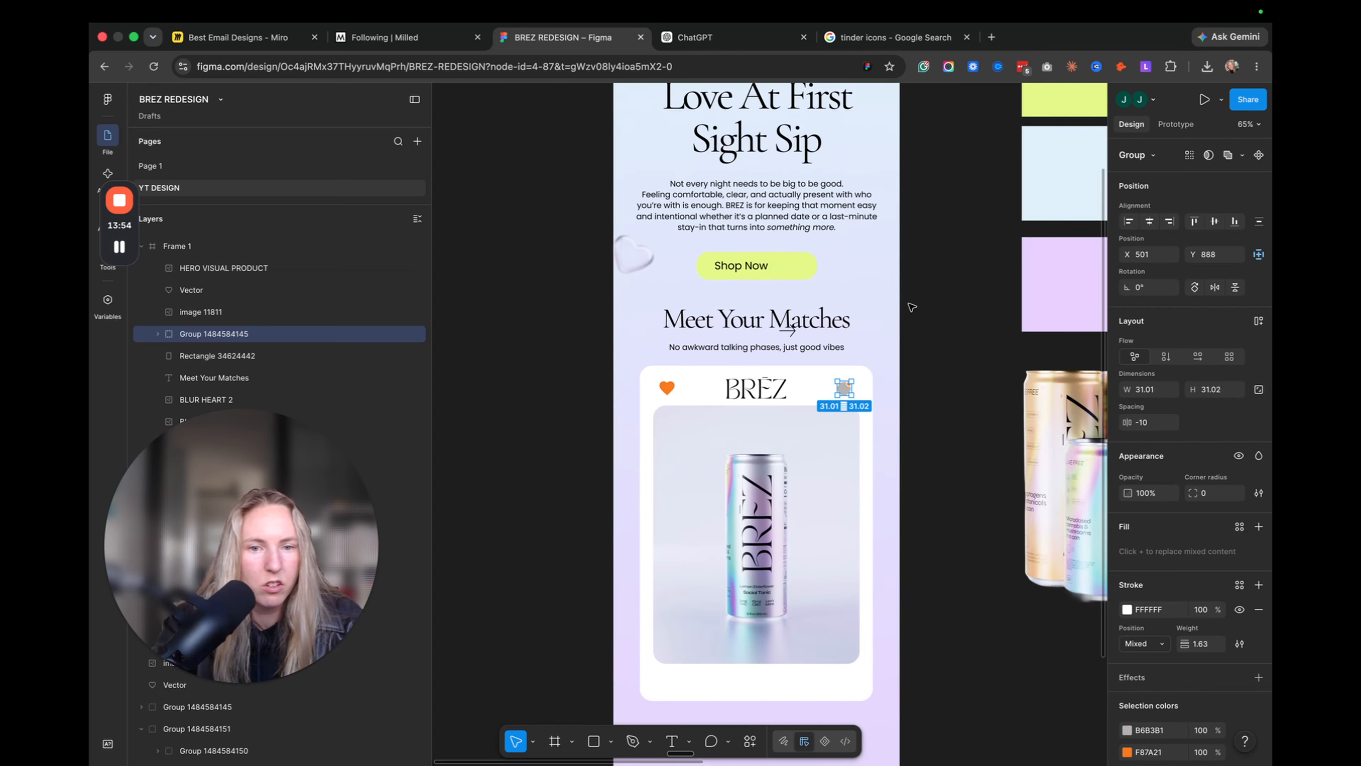
scroll(909, 306, up, 1)
scroll(858, 328, down, 4)
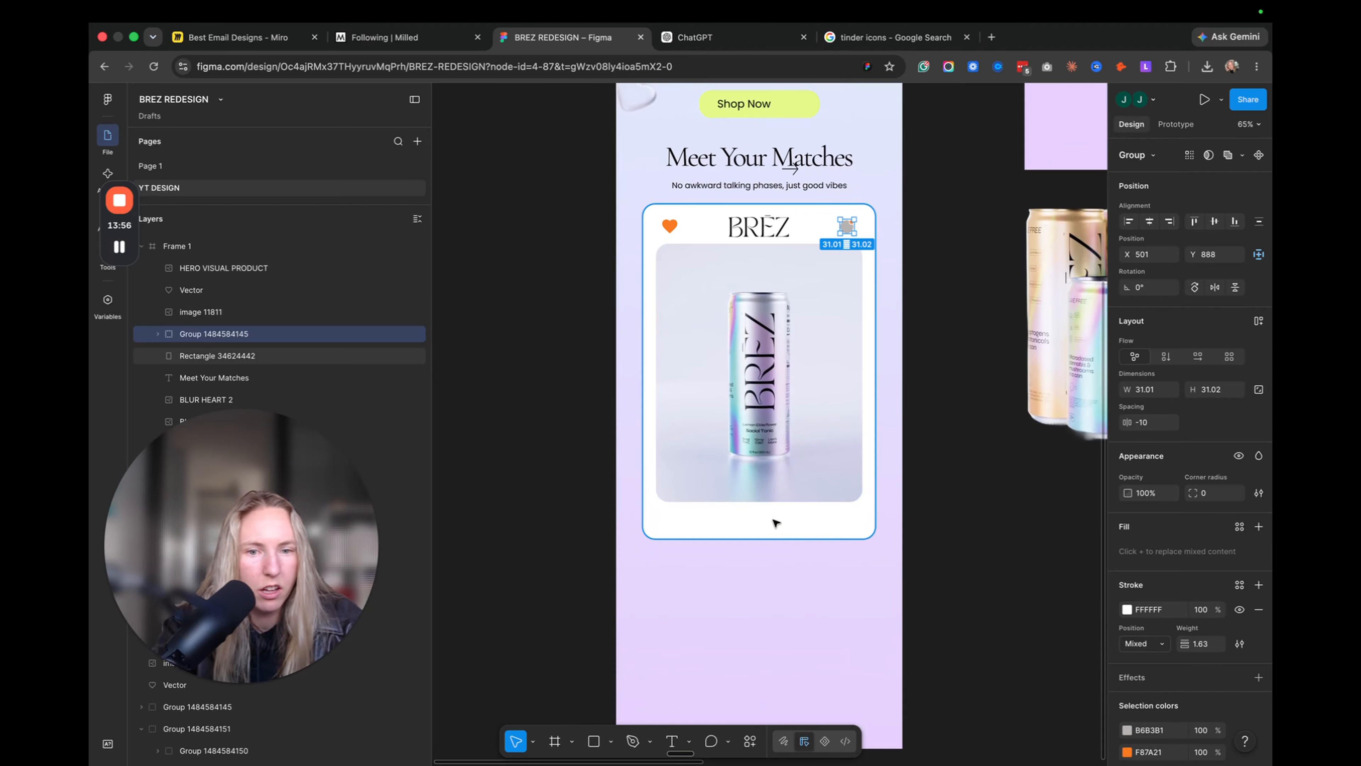
click(771, 521)
drag(767, 539, 767, 553)
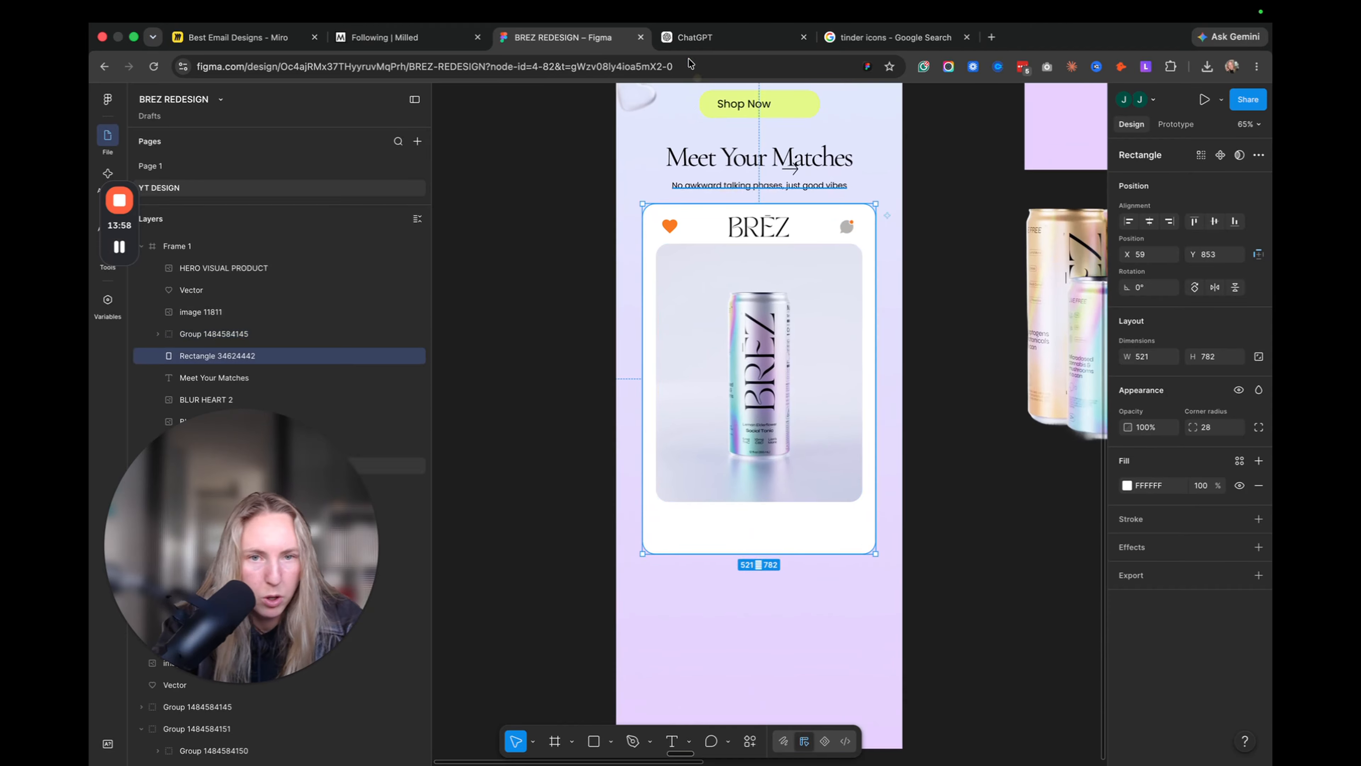
- Check the swipe button reference in the Google results again and return to the Figma design
click(803, 67)
click(882, 39)
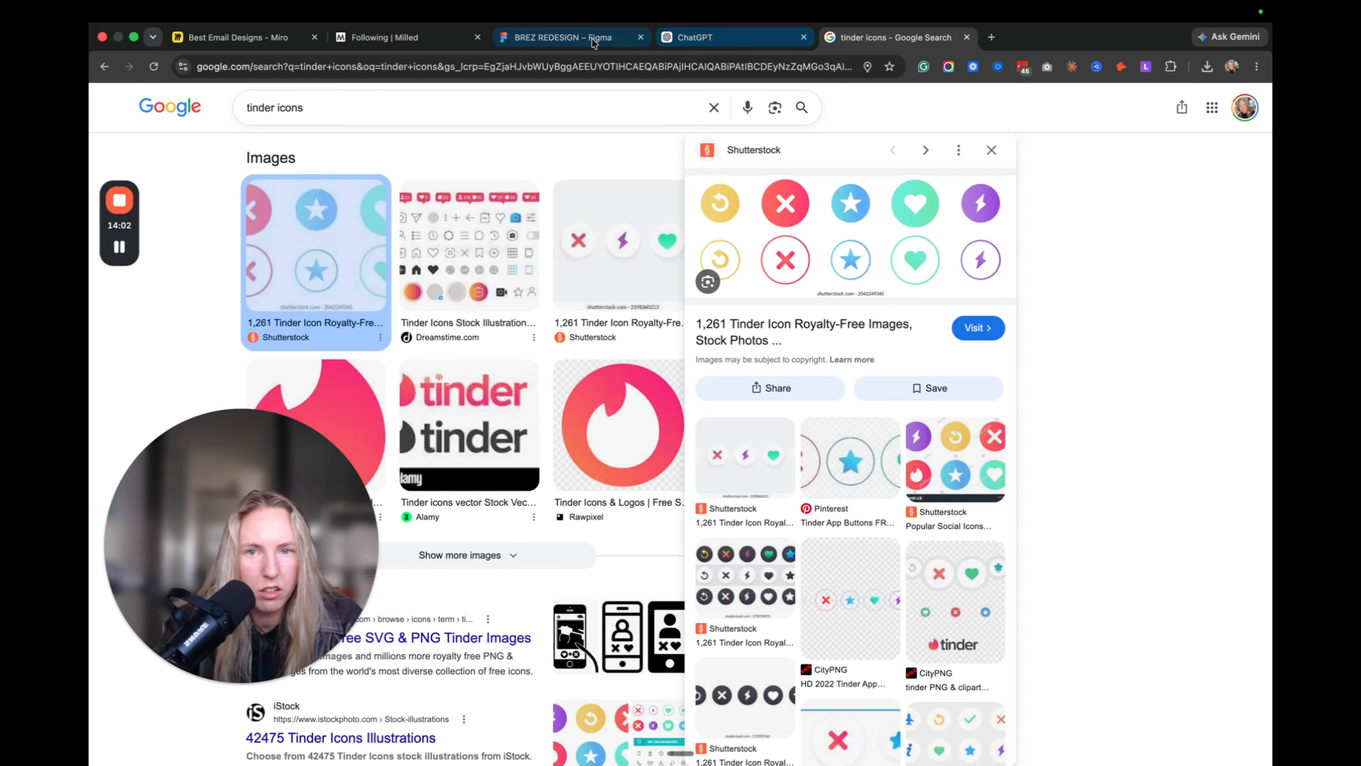
click(562, 39)
click(940, 510)
scroll(940, 510, right, 3)
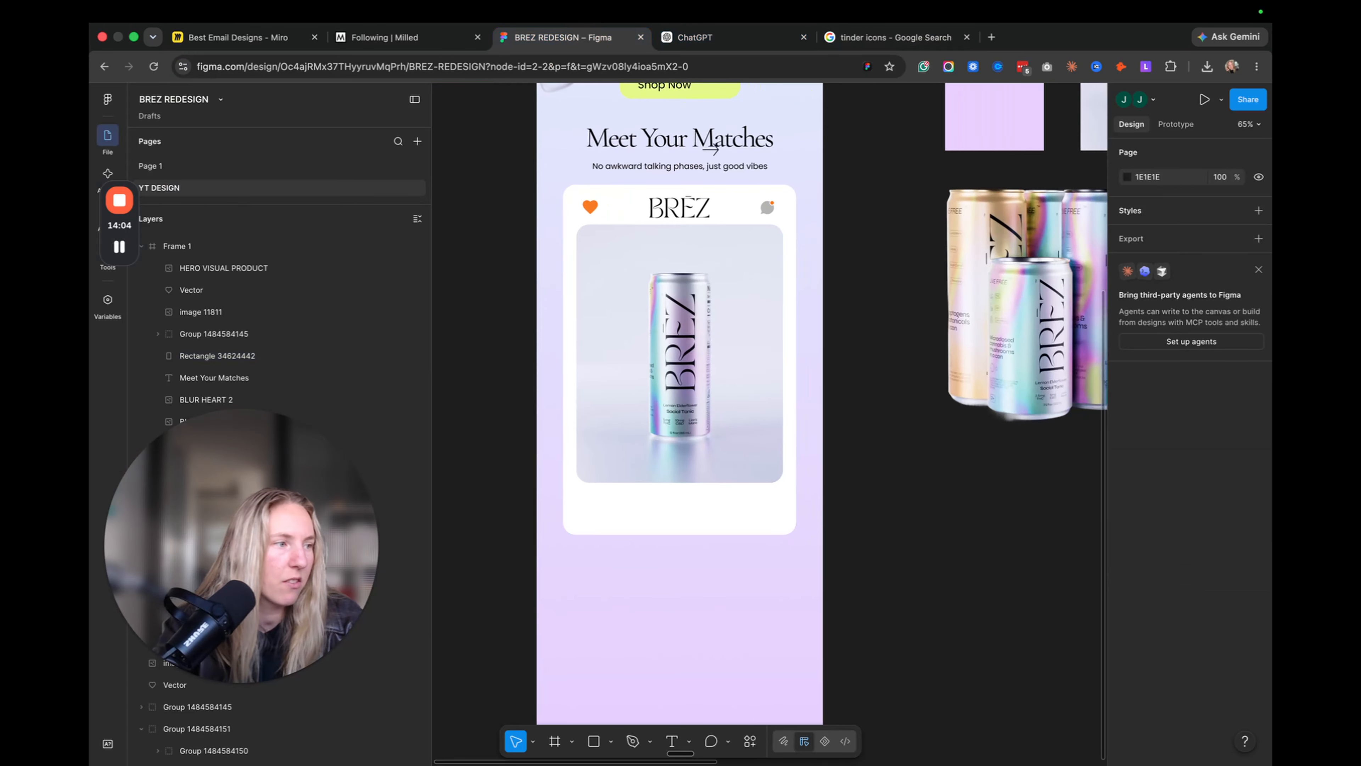
- Paste the row of five white circles with F6F6F6 outlines into the email and move it down toward the product card
key(super+Tab)
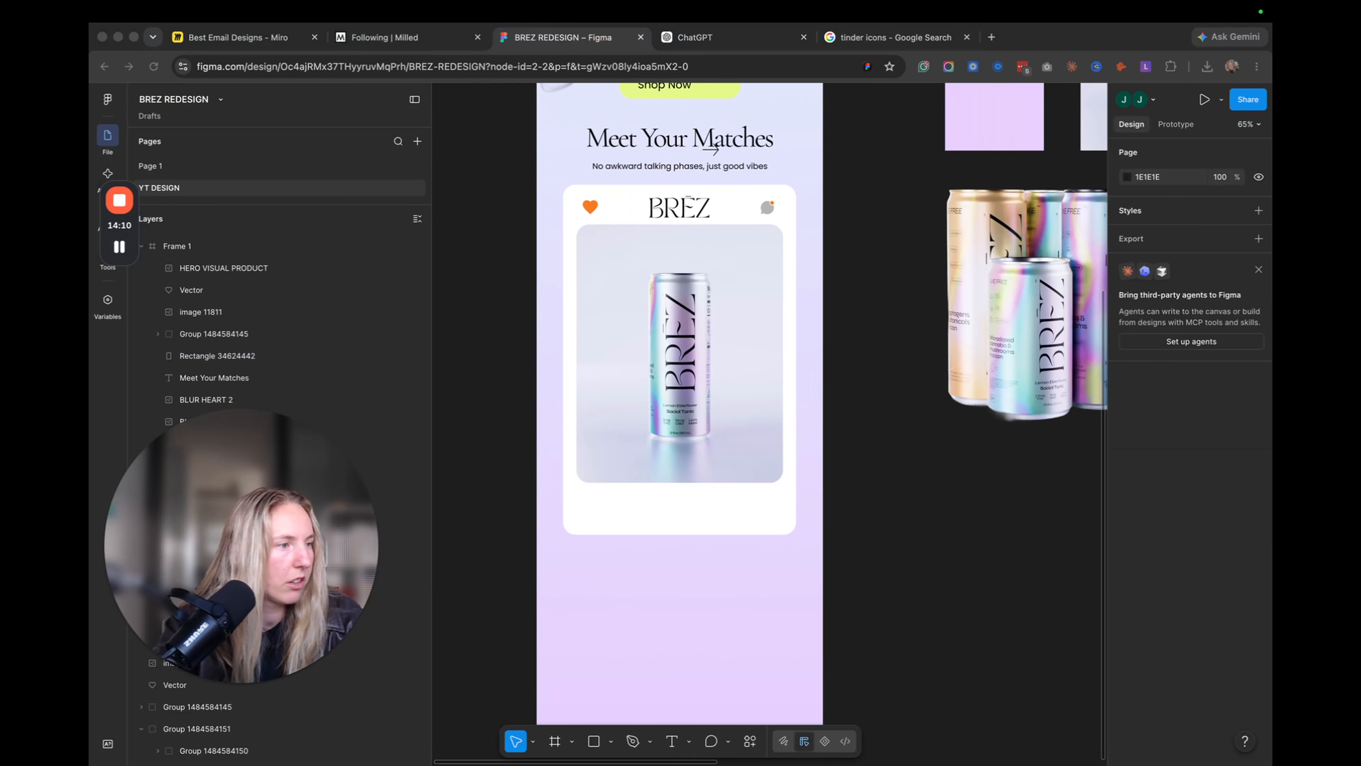
click(535, 462)
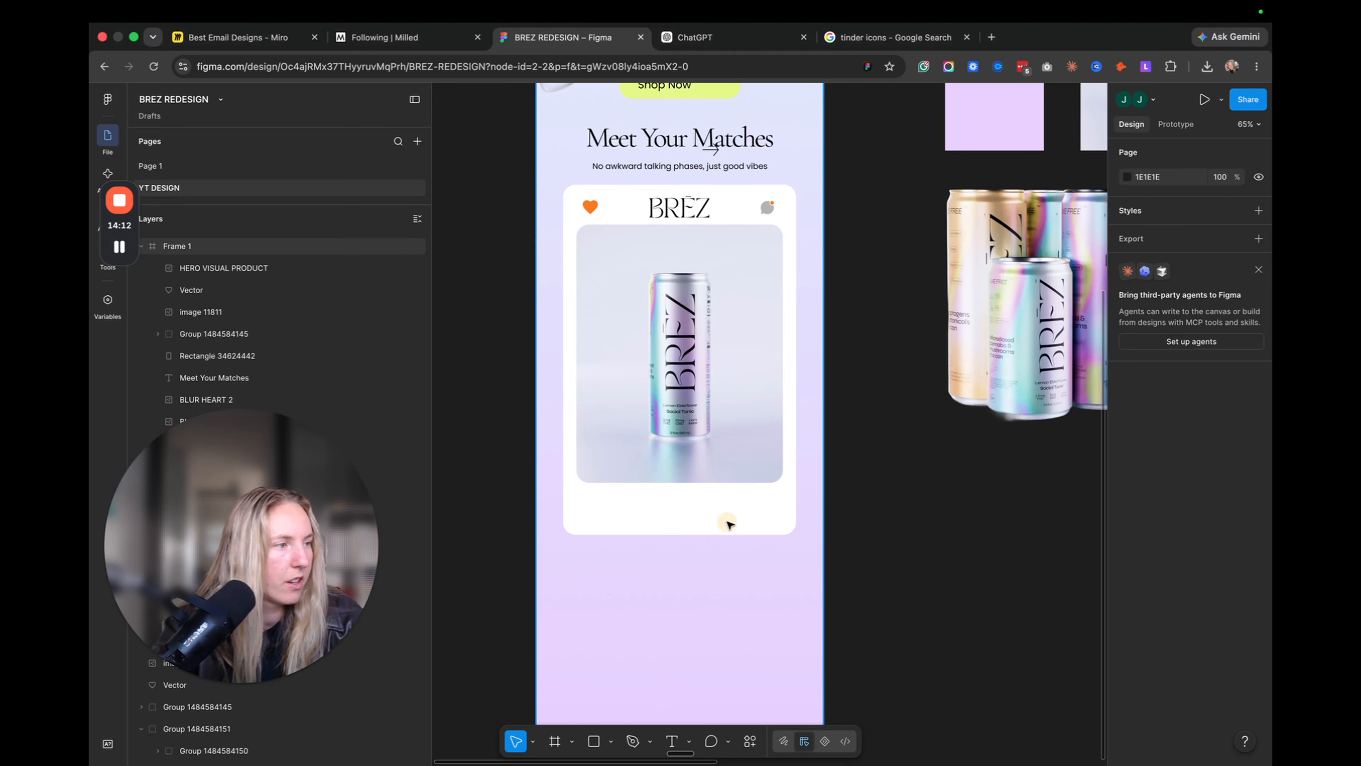
click(729, 521)
key(super+v)
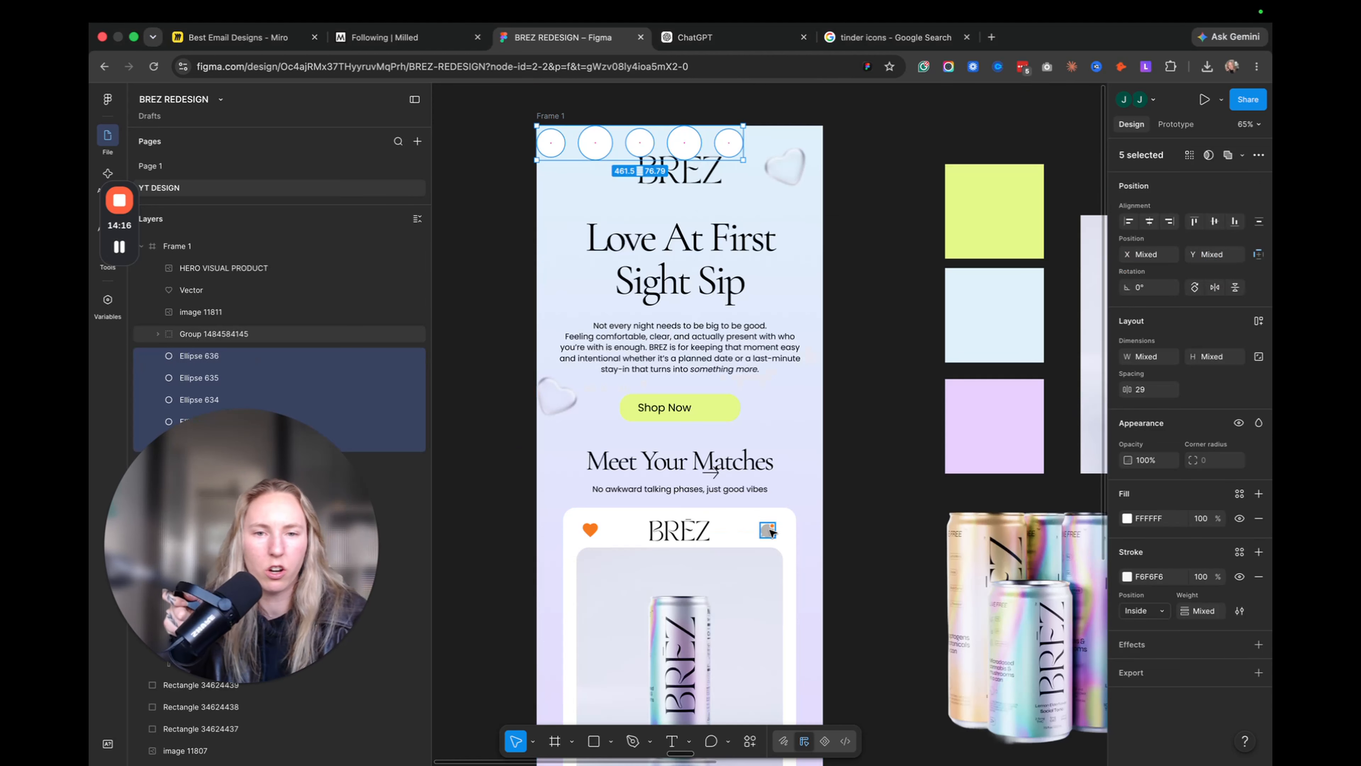
scroll(696, 310, up, 3)
drag(706, 224, 717, 477)
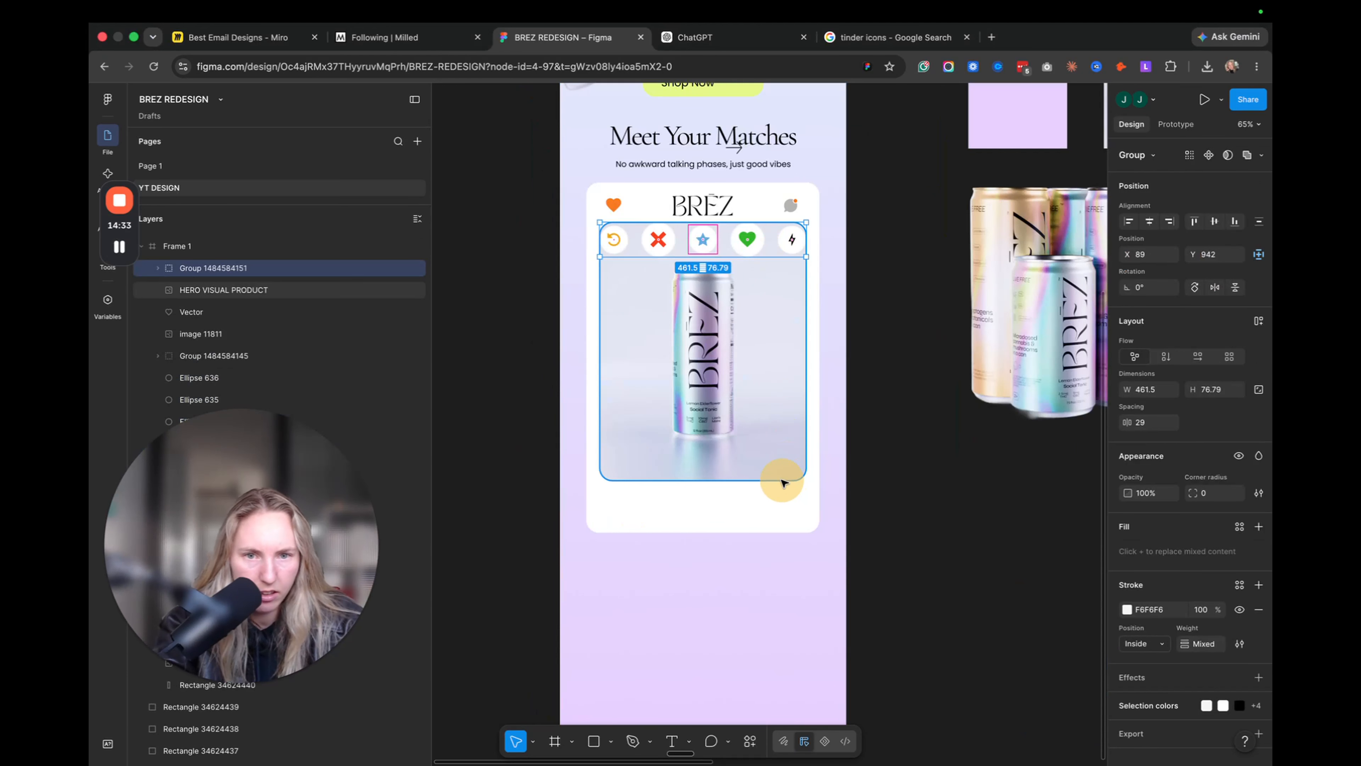
- Move the group of rewind, cross, star, heart and lightning icons below the can photo within the white card
drag(790, 236, 773, 511)
click(903, 496)
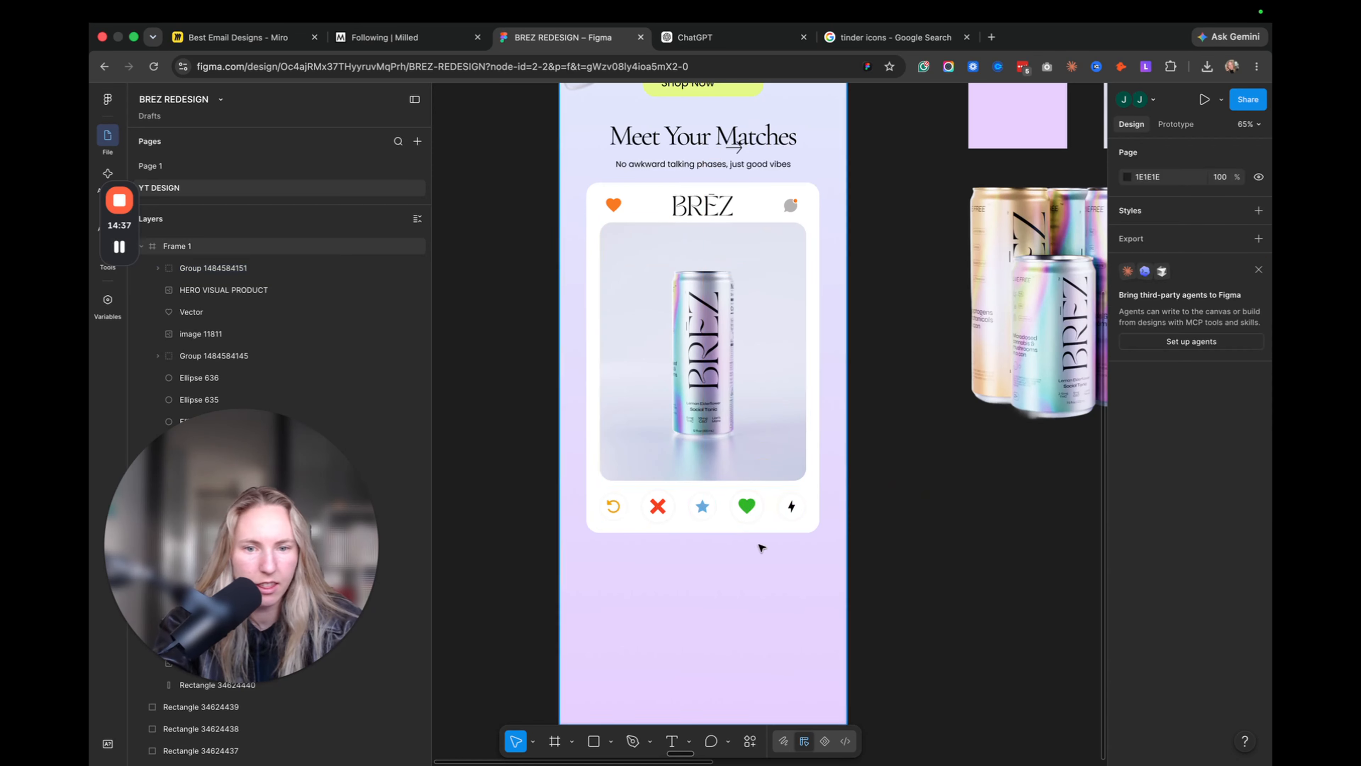
scroll(792, 519, up, 3)
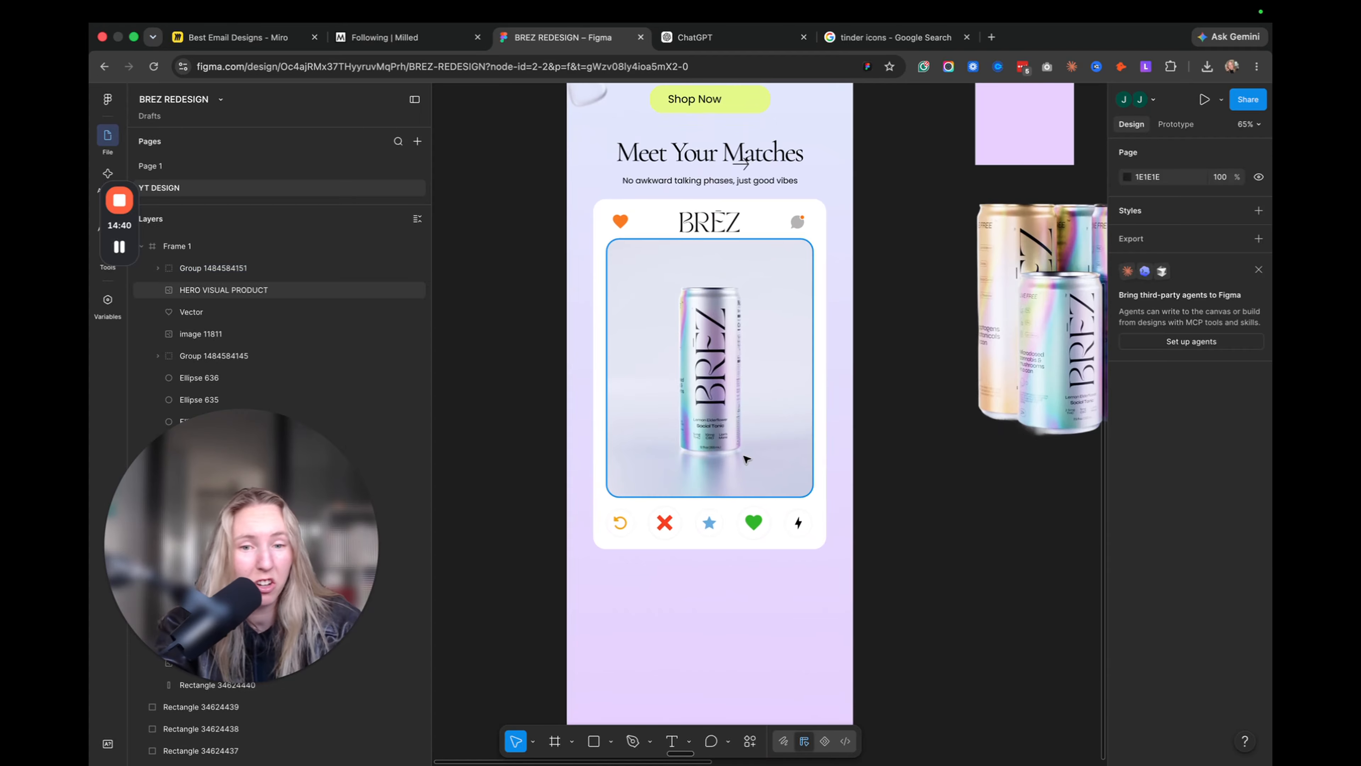
- Add a drop shadow to the can photo in the product card
click(732, 462)
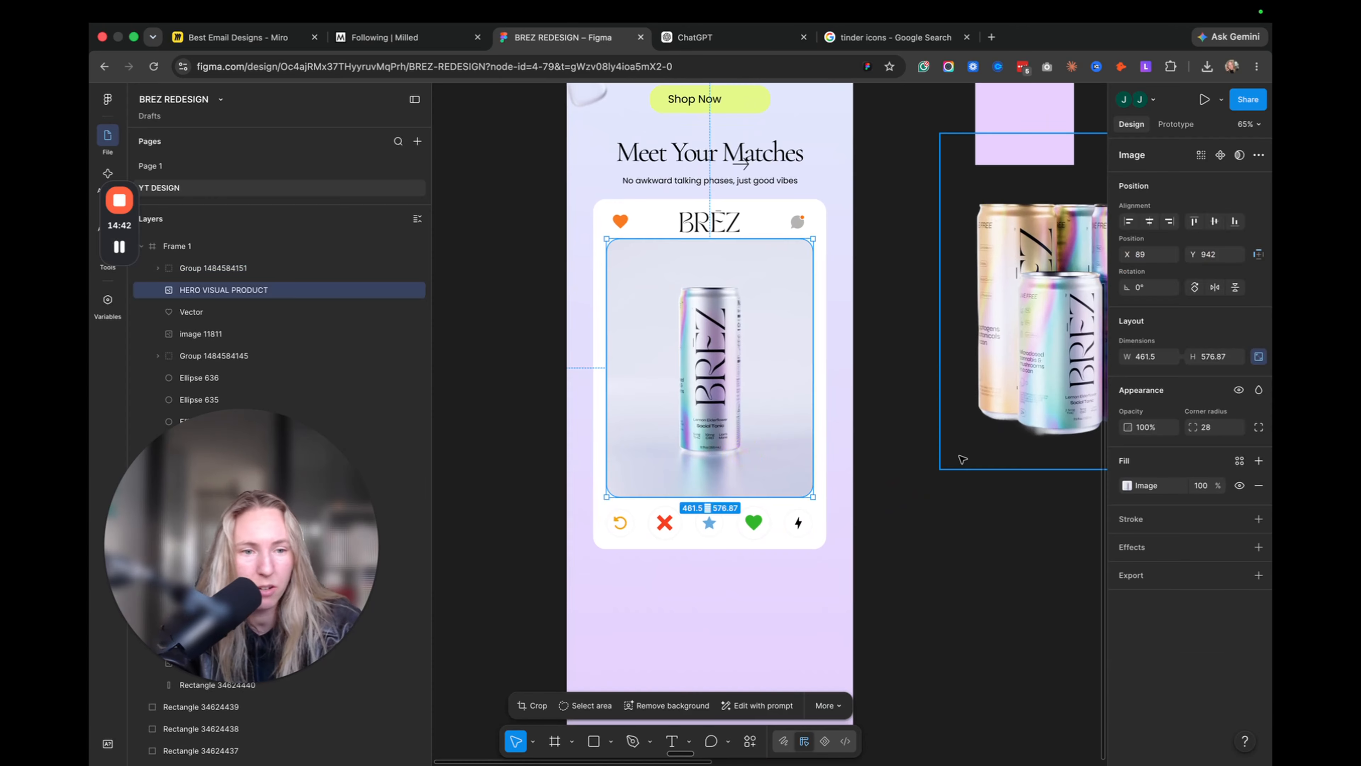
click(1259, 548)
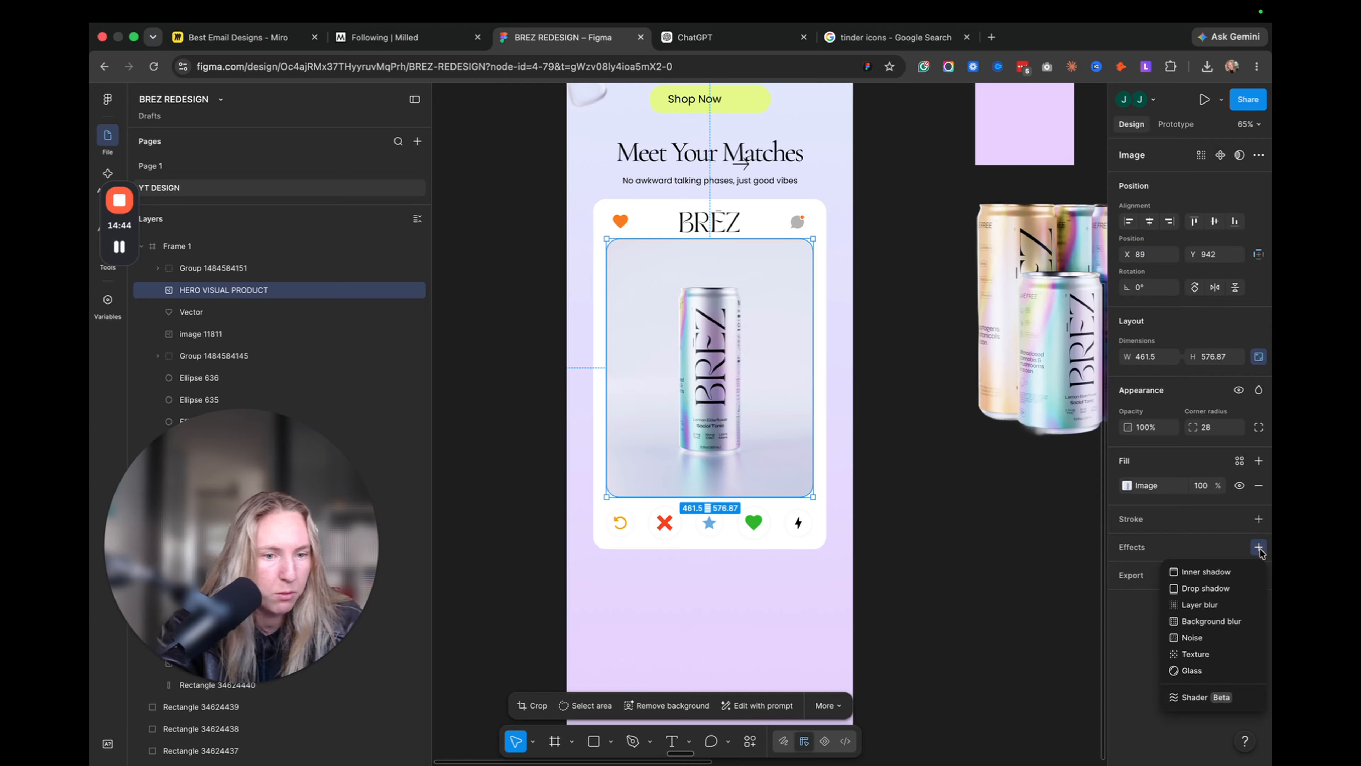
click(1224, 588)
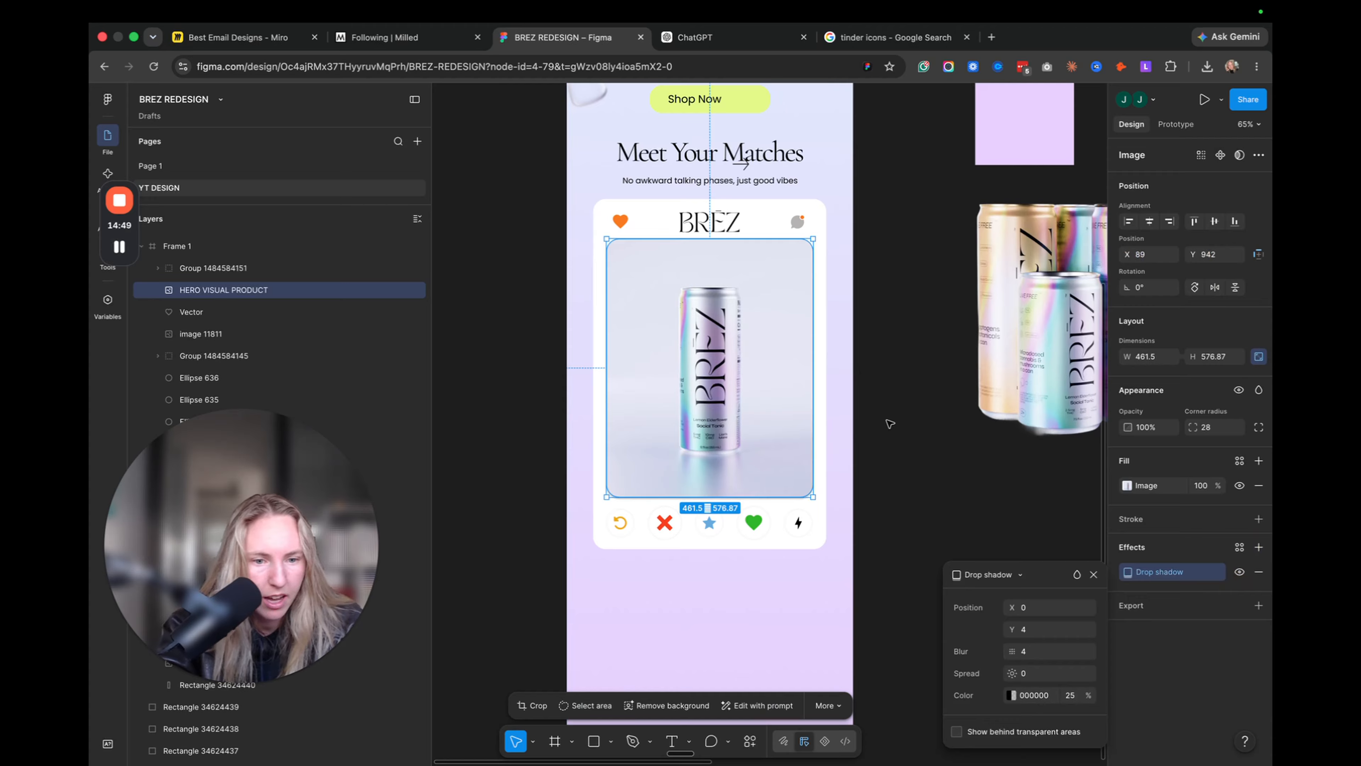
click(916, 468)
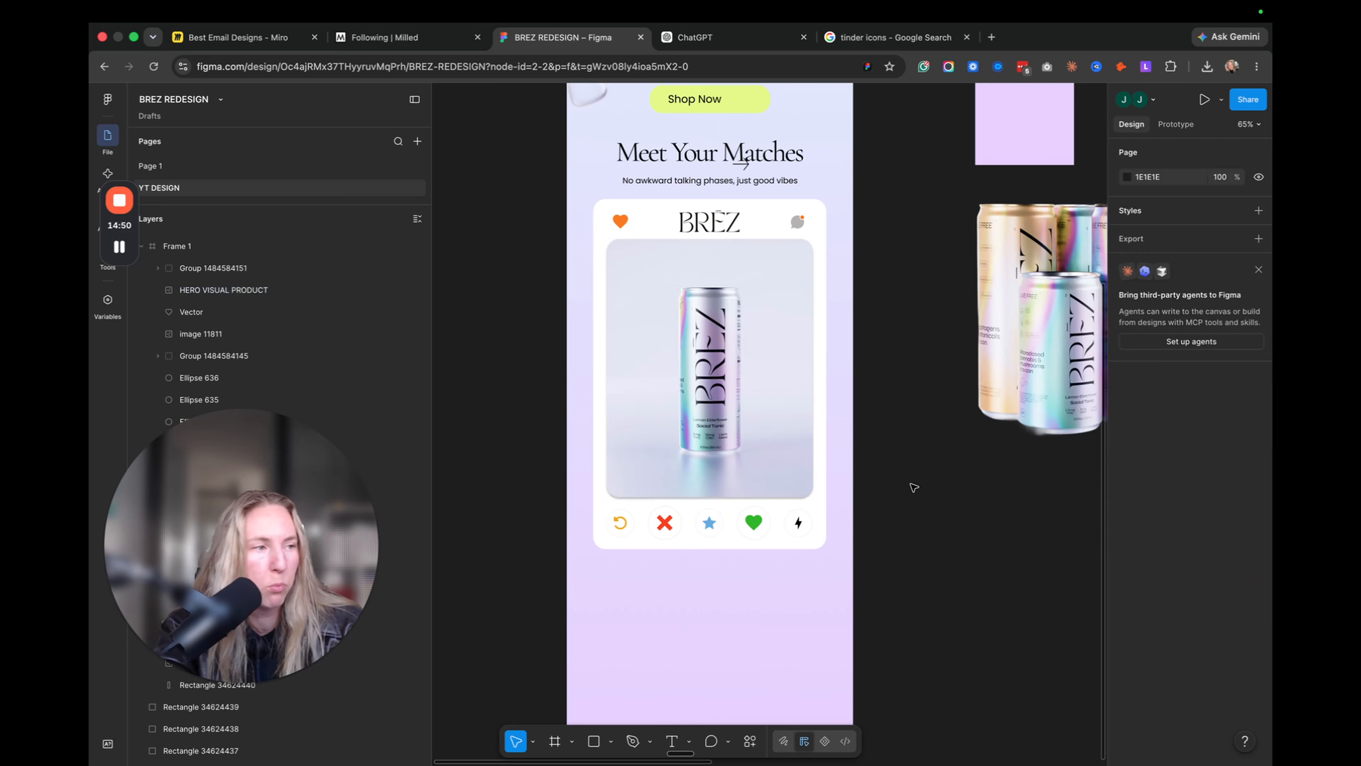
- Add a drop shadow to the white product card behind the can photo
click(804, 544)
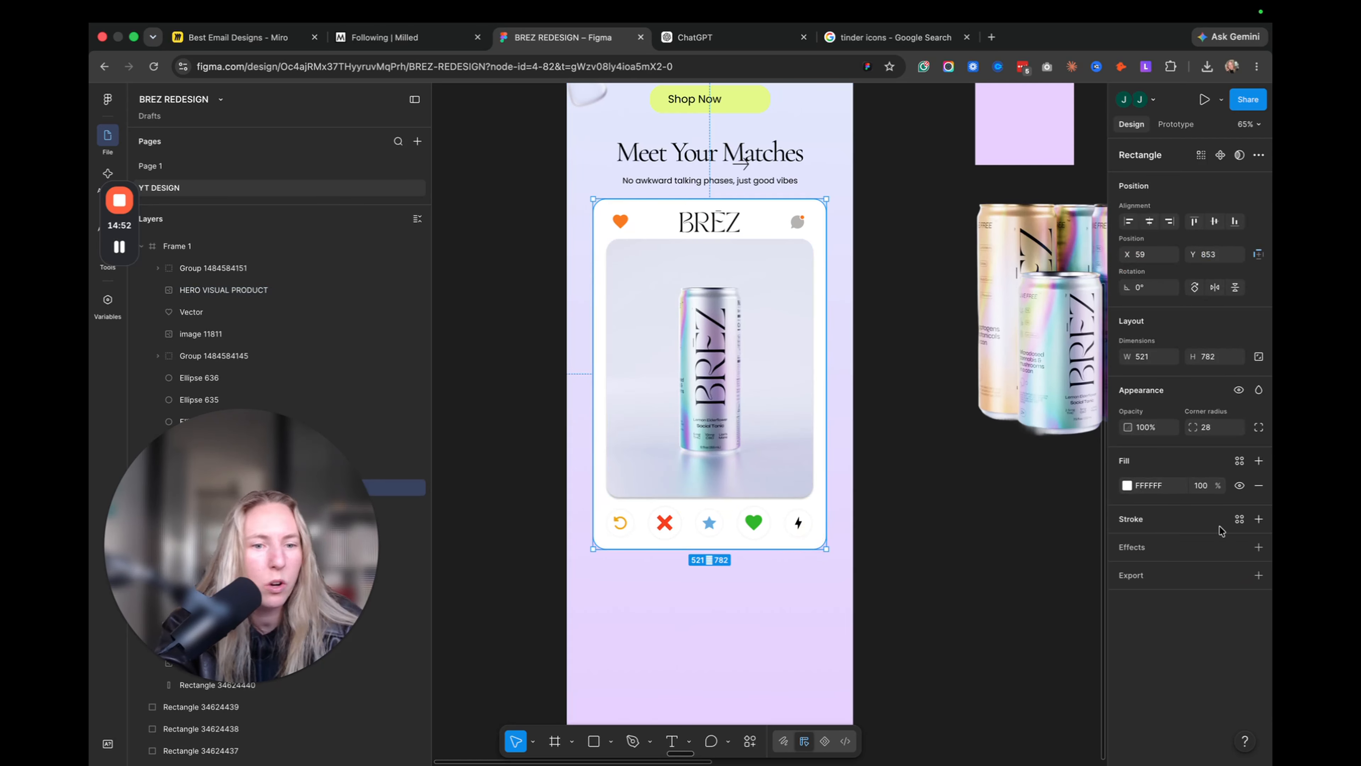
click(1259, 548)
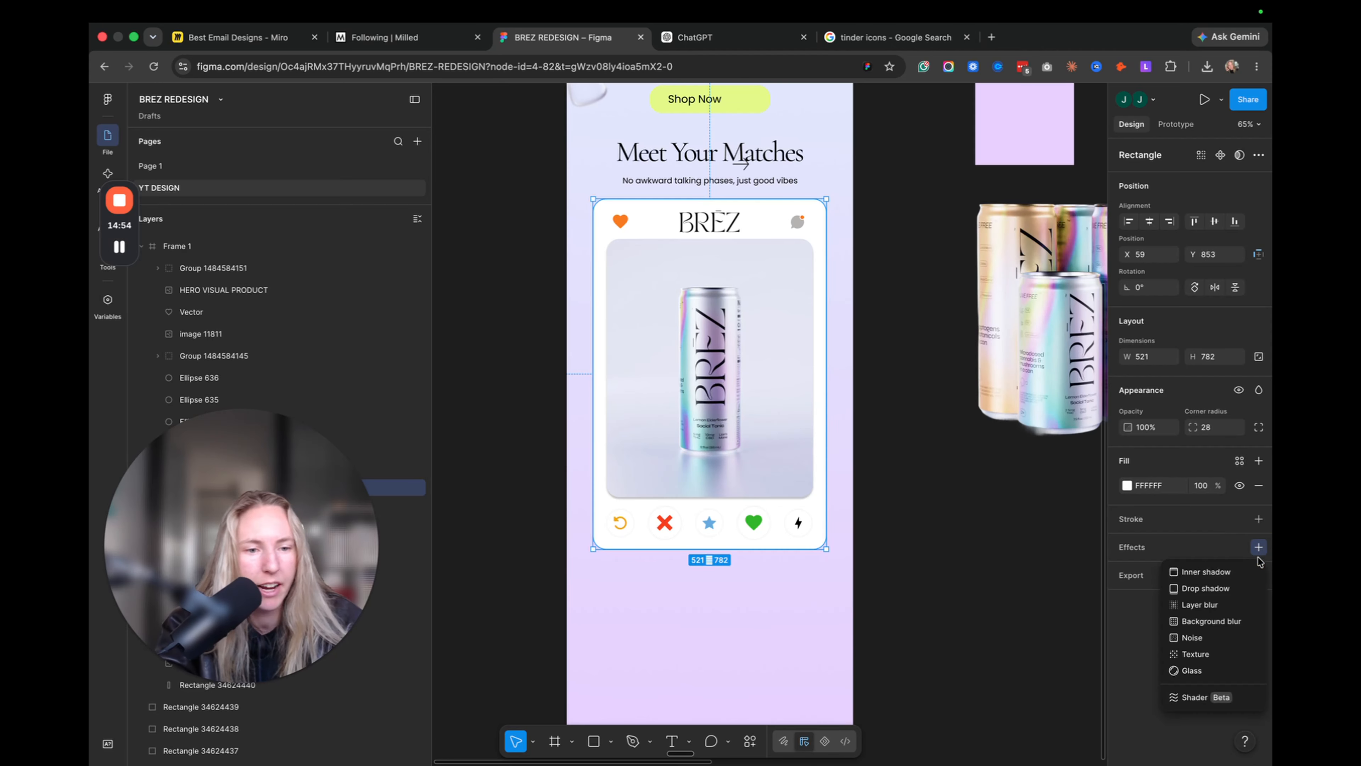
click(1206, 588)
click(933, 513)
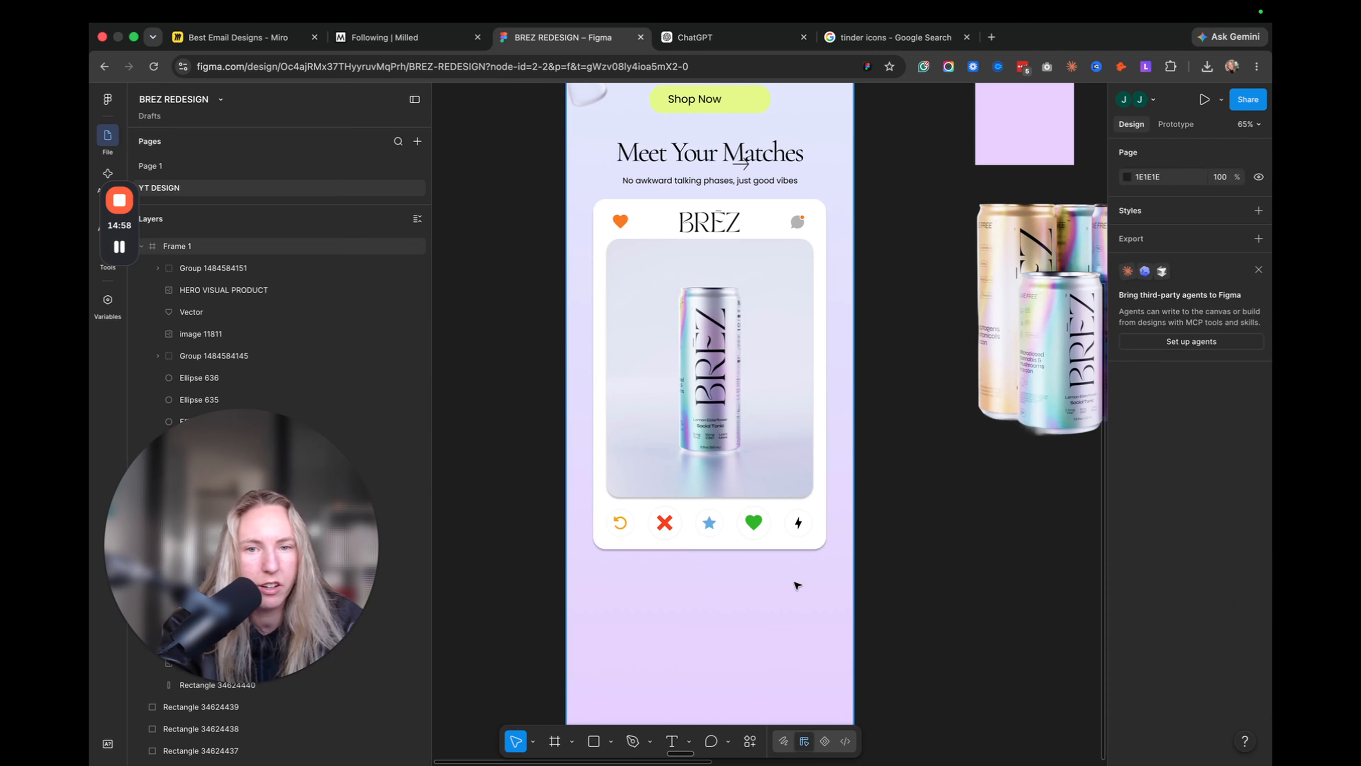
- Move the Meet Your Matches heading slightly up so it clears the stray arrow
scroll(872, 554, up, 5)
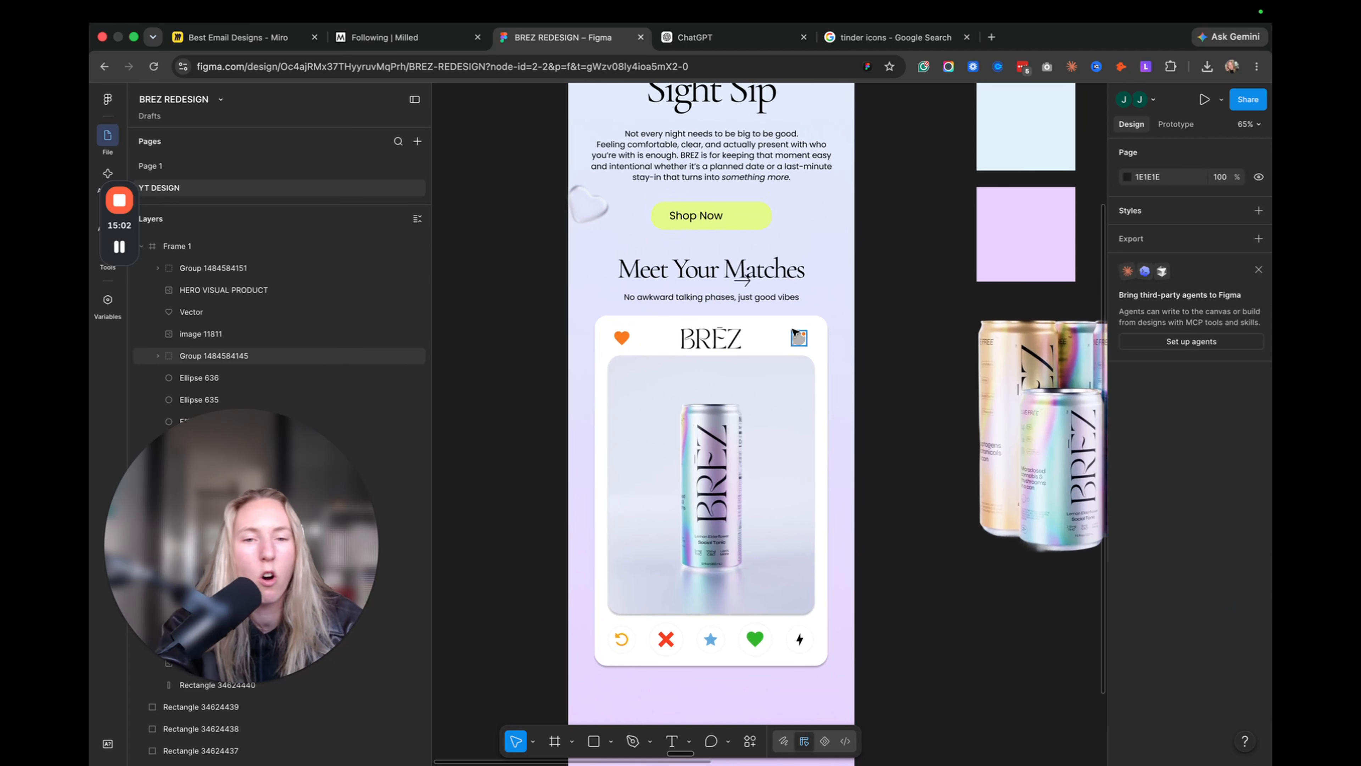
scroll(759, 264, up, 3)
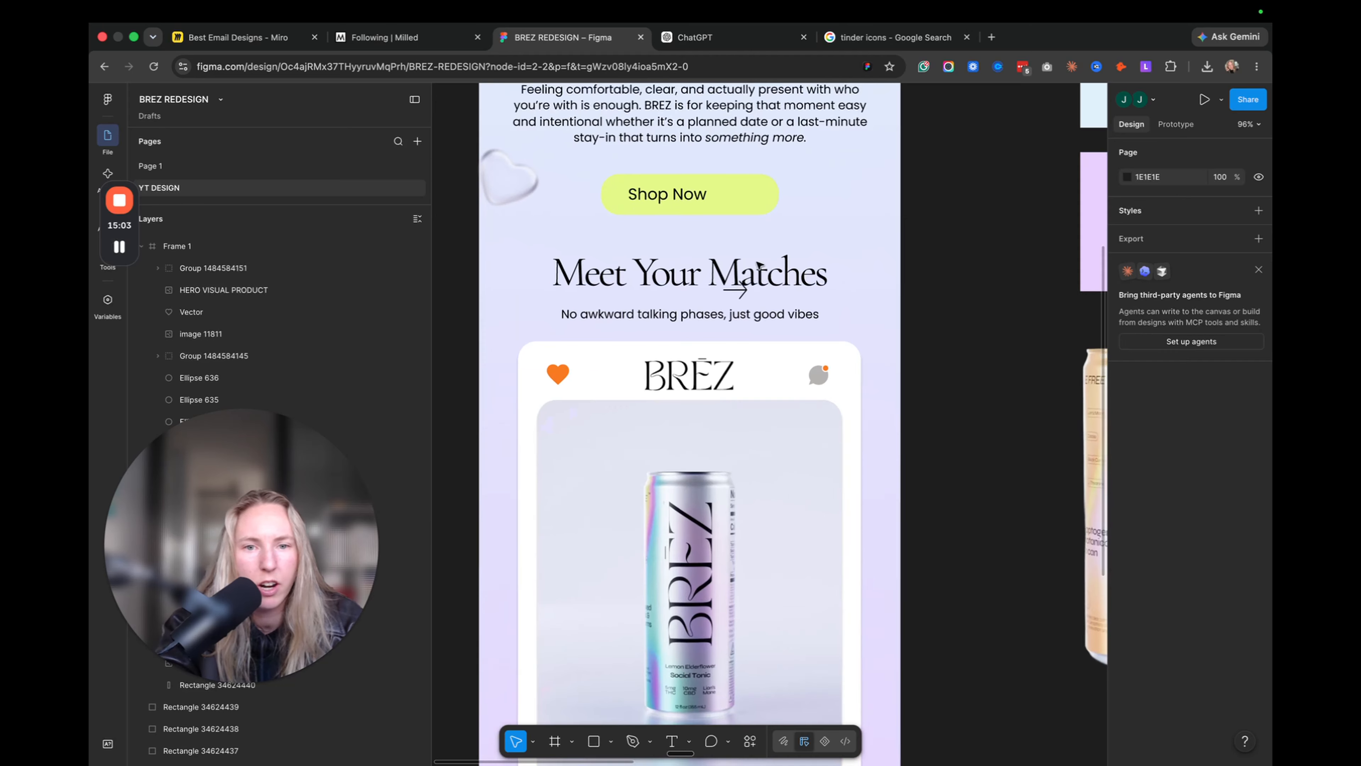
click(745, 290)
double_click(747, 290)
click(759, 312)
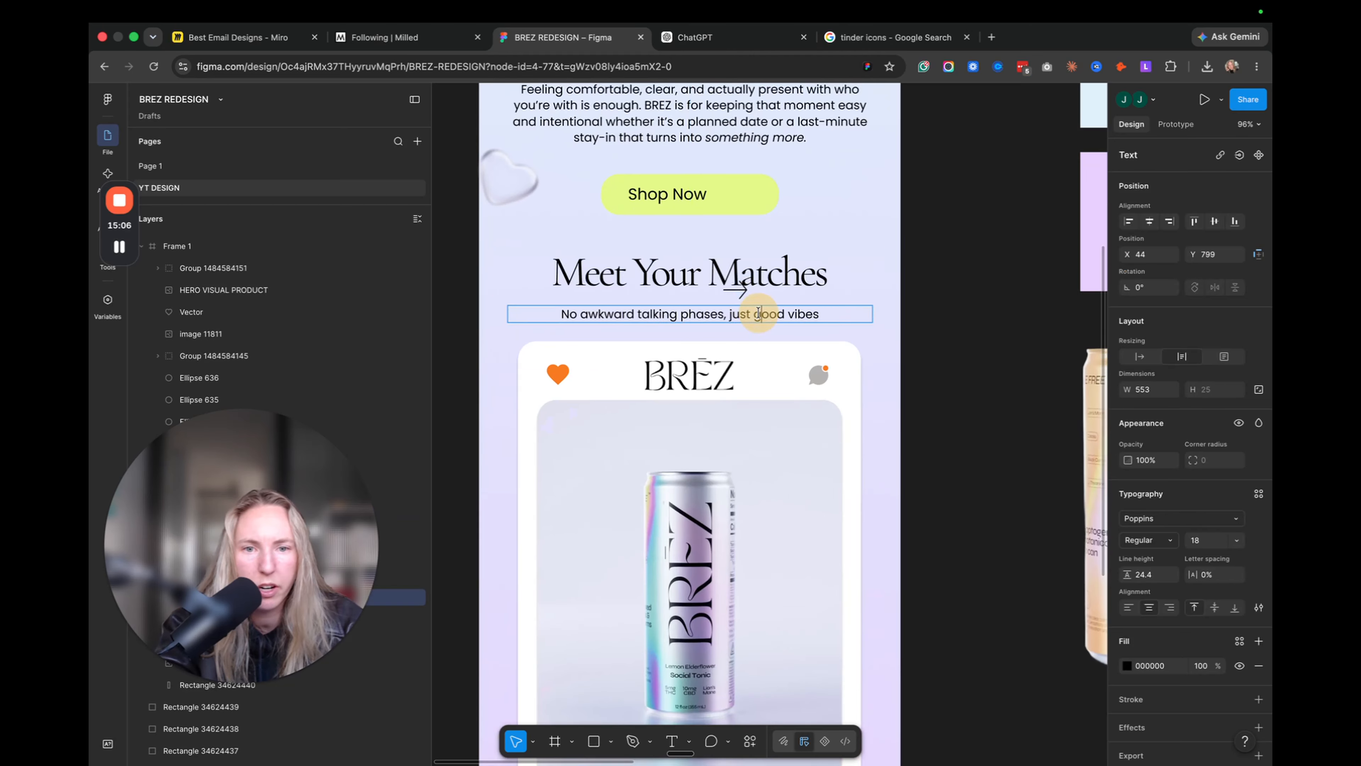
click(754, 278)
click(970, 295)
click(844, 308)
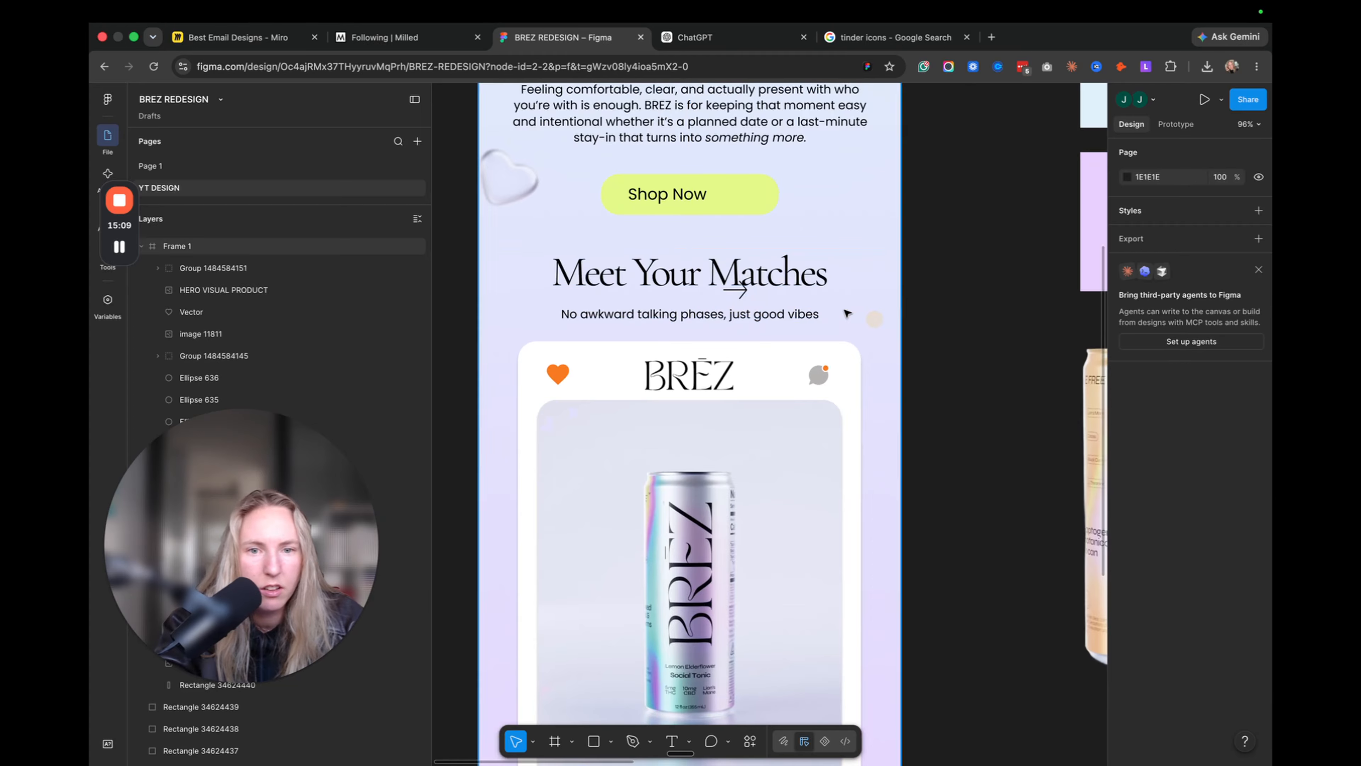
drag(796, 287, 792, 277)
- Move the stray arrow up onto the Shop Now button, beside its label
double_click(735, 293)
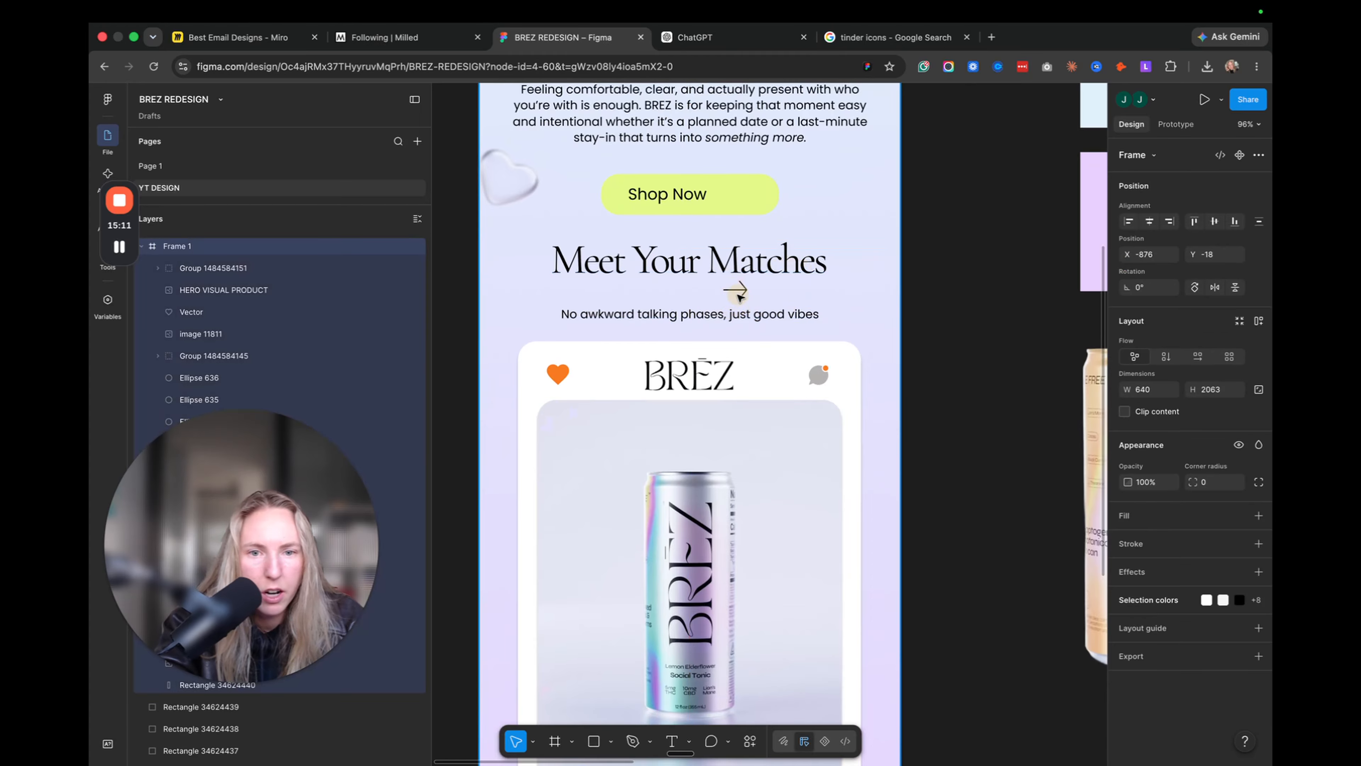
click(739, 289)
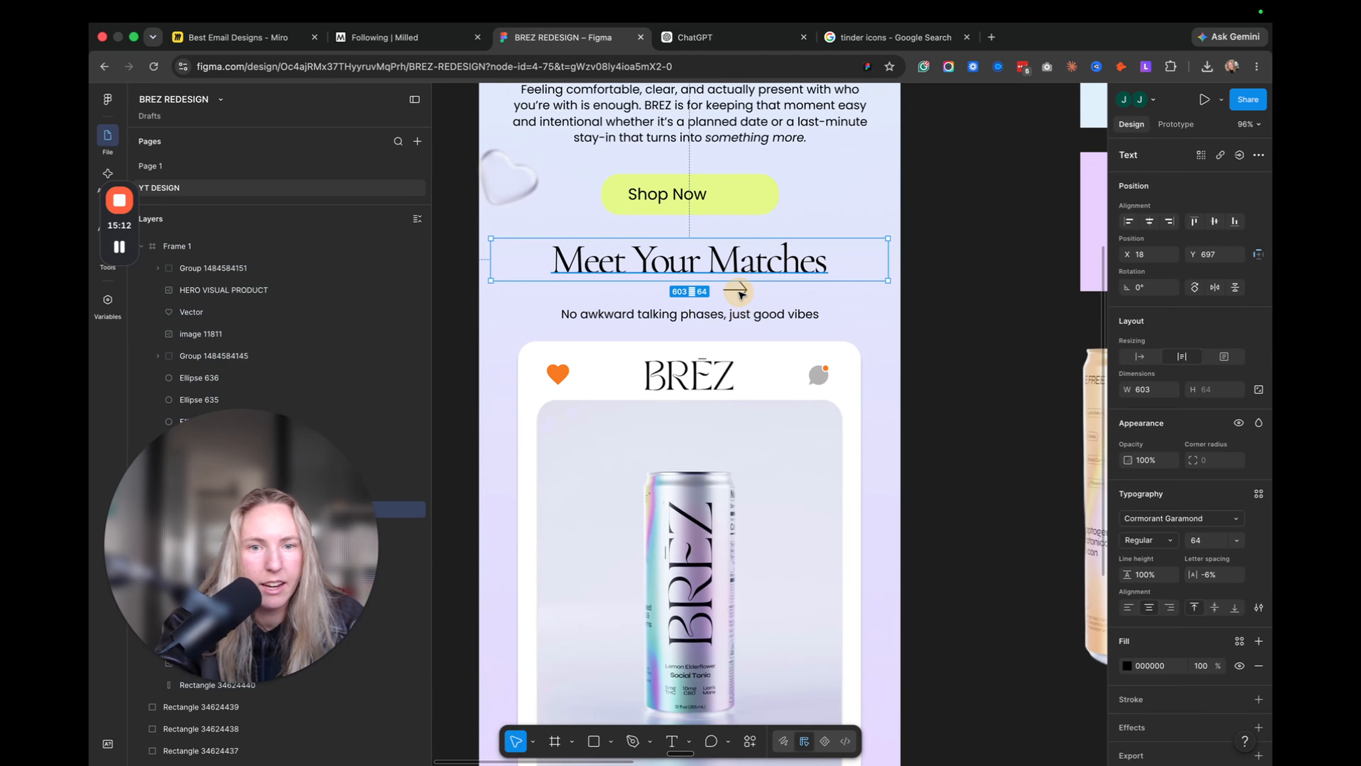
click(741, 294)
drag(741, 294, 751, 199)
click(1017, 228)
- Review the email layout from the hero section down to the empty space below the product card
scroll(841, 426, down, 2)
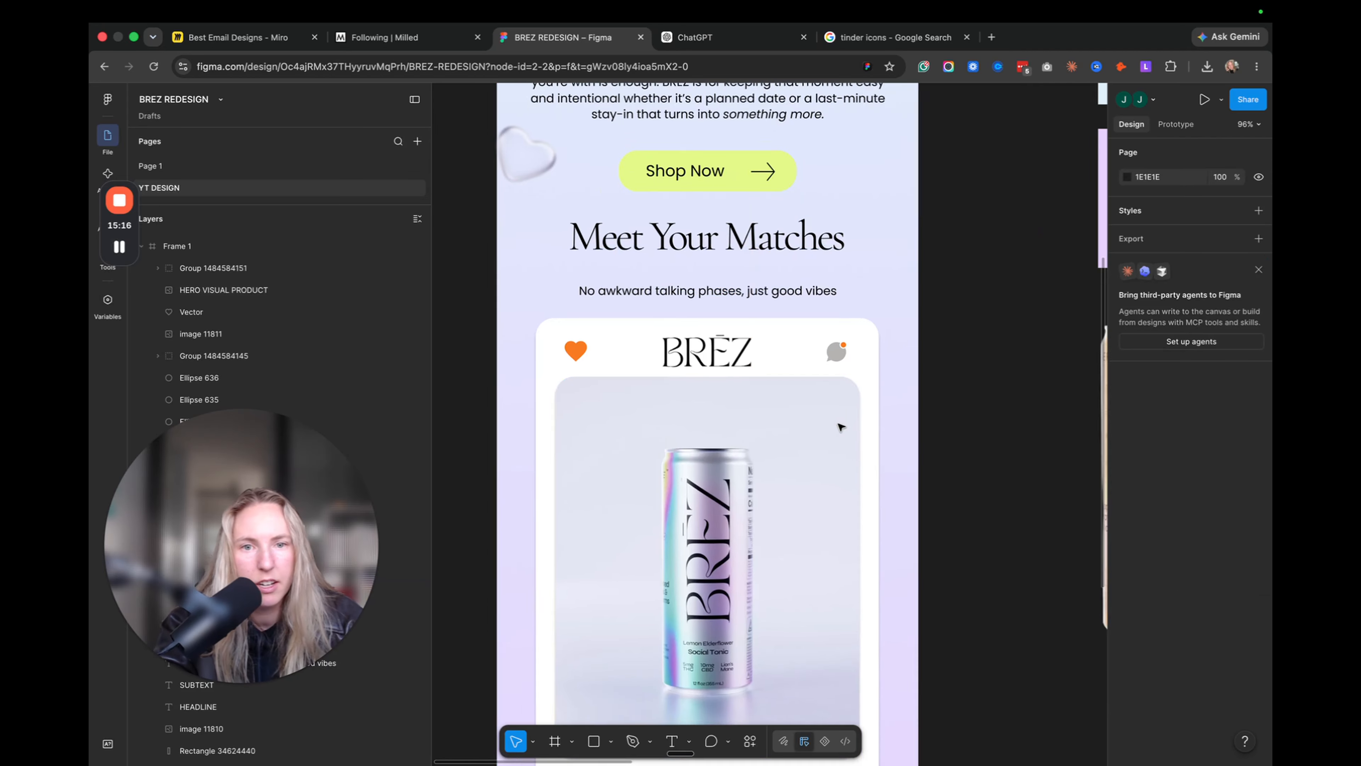
scroll(842, 426, down, 3)
scroll(842, 426, down, 2)
scroll(841, 425, down, 5)
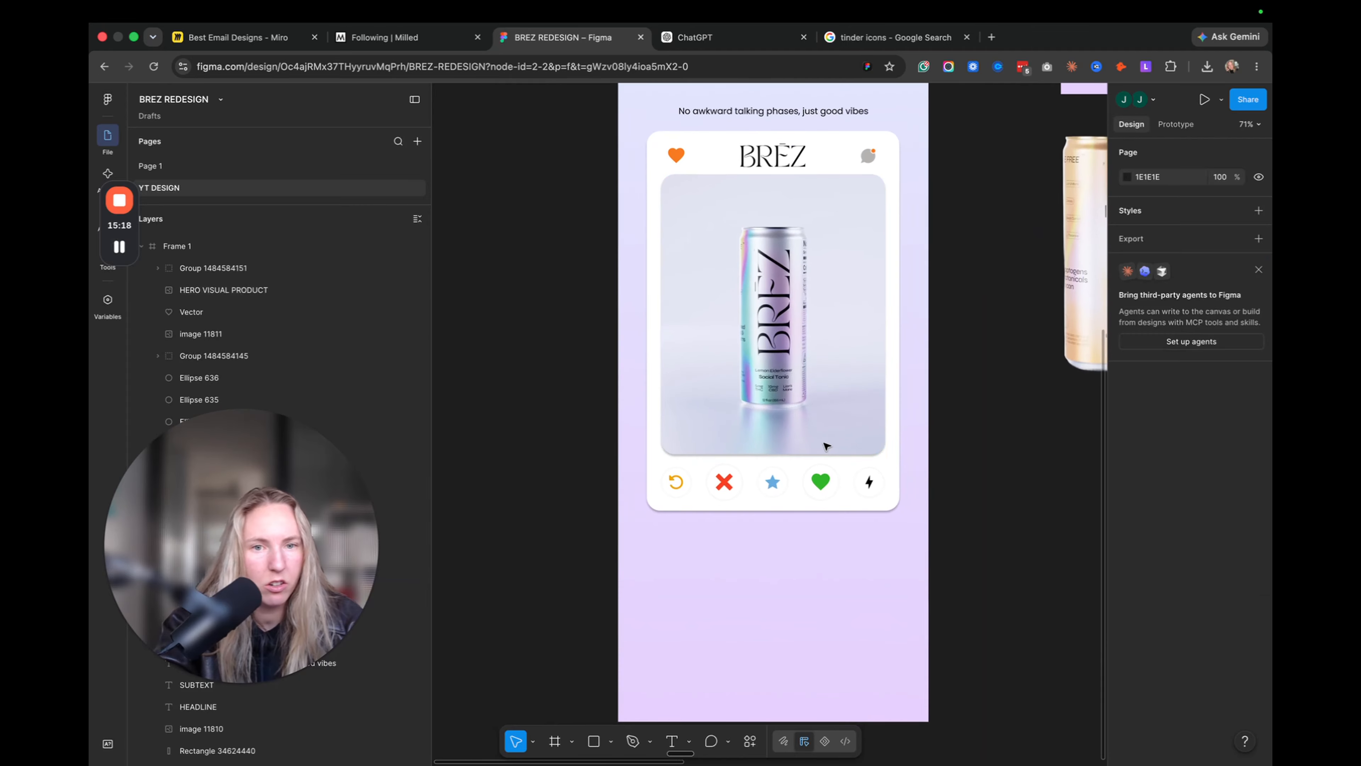
scroll(825, 446, up, 3)
scroll(826, 446, down, 5)
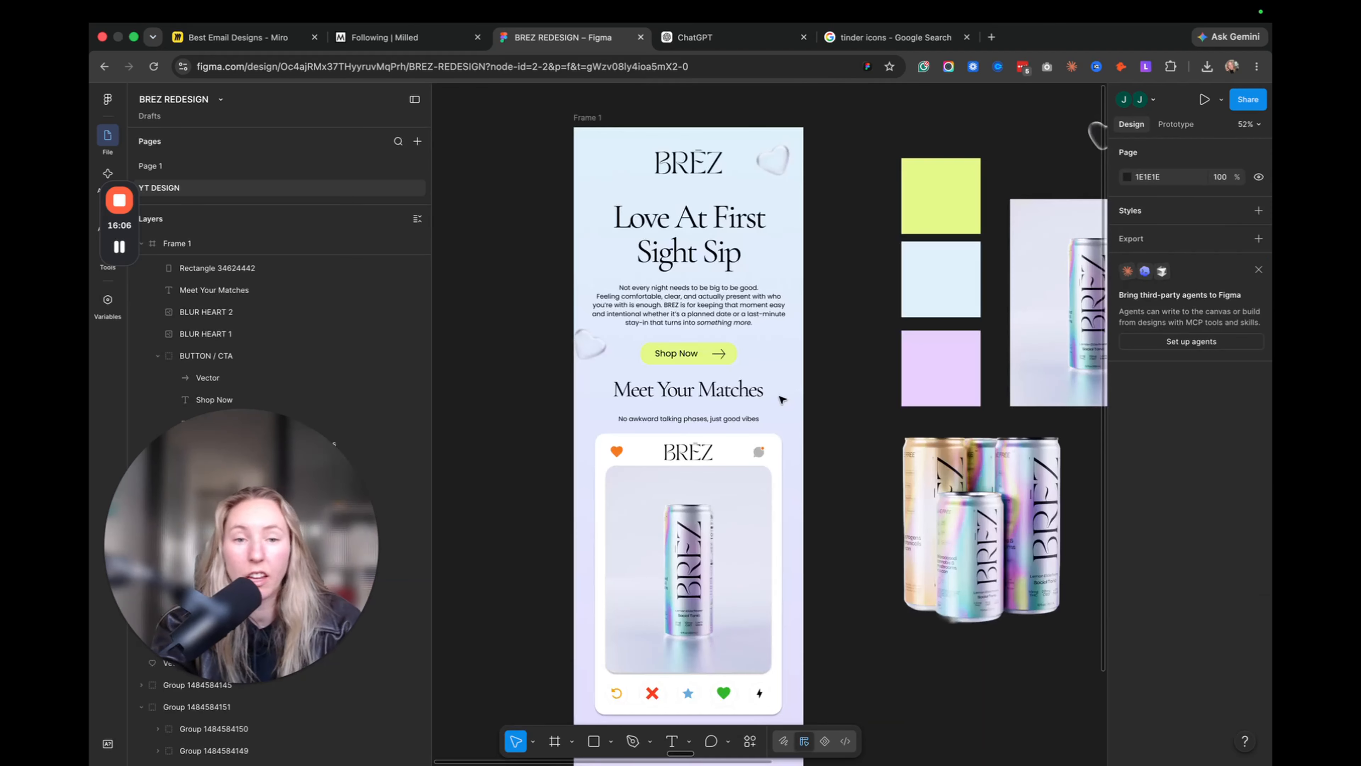
scroll(782, 399, down, 10)
scroll(781, 400, up, 7)
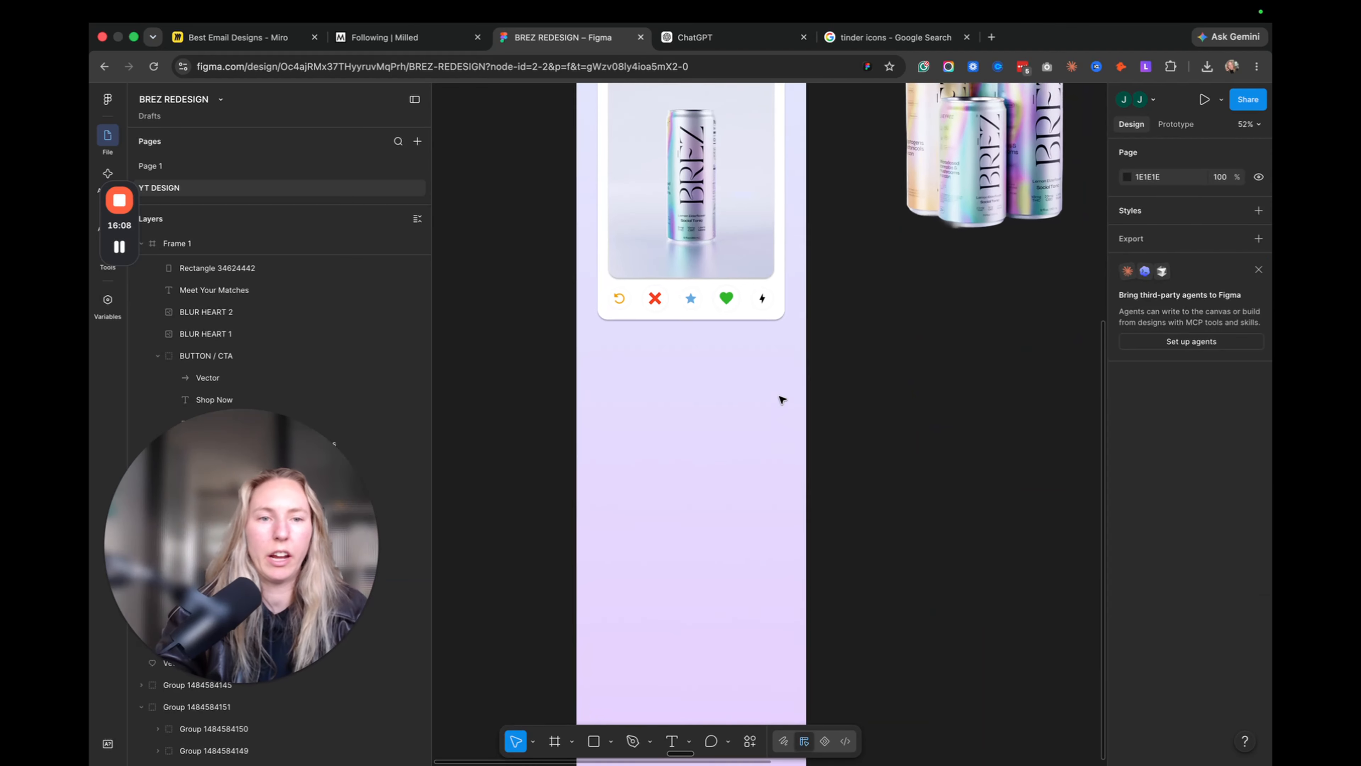
scroll(782, 399, up, 1)
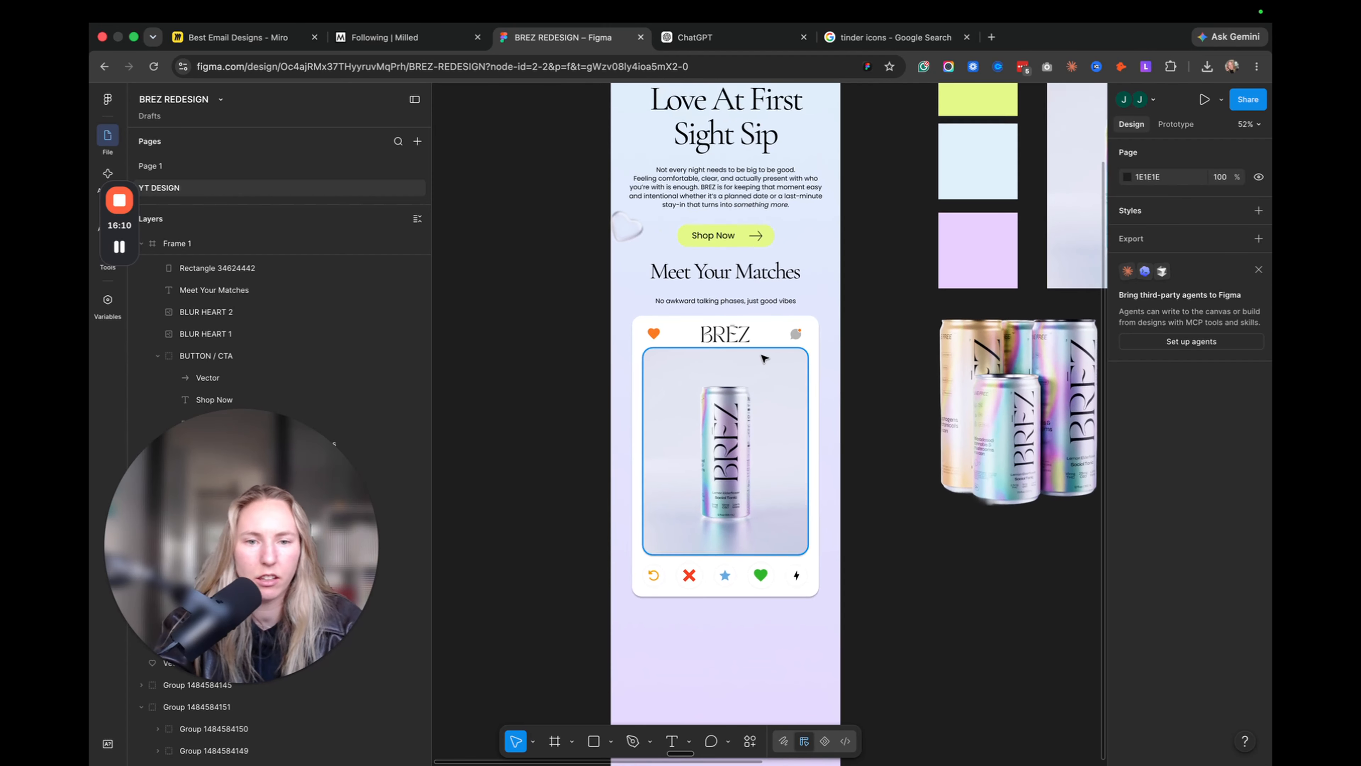
scroll(763, 429, up, 2)
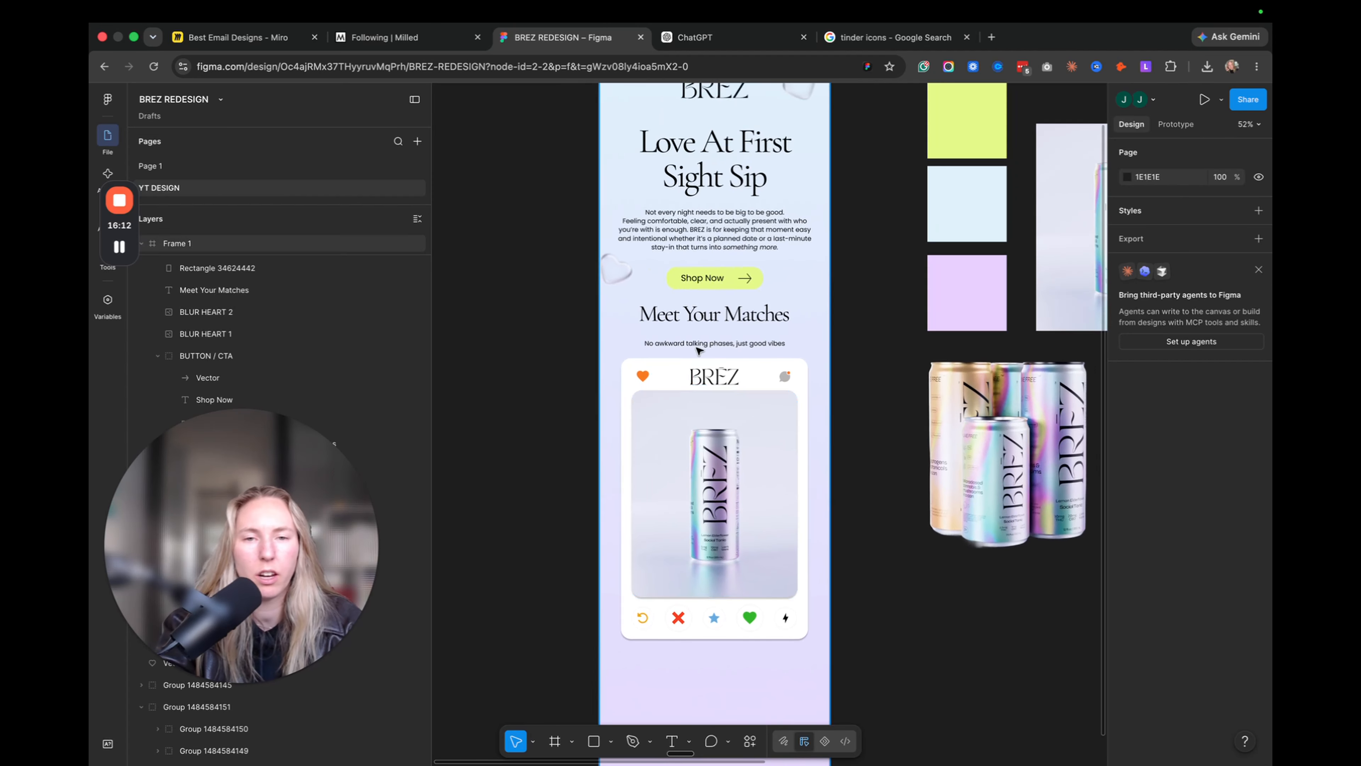
scroll(637, 270, up, 3)
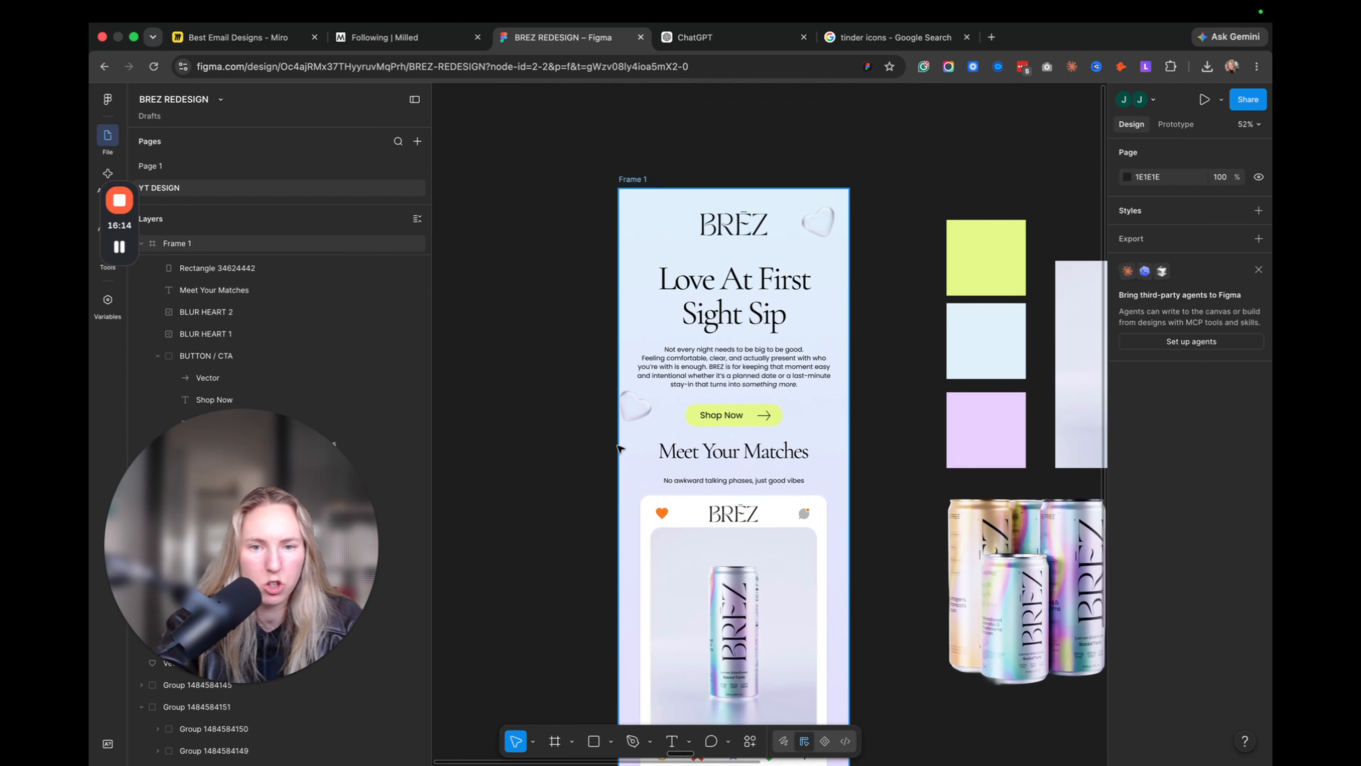
scroll(829, 325, down, 4)
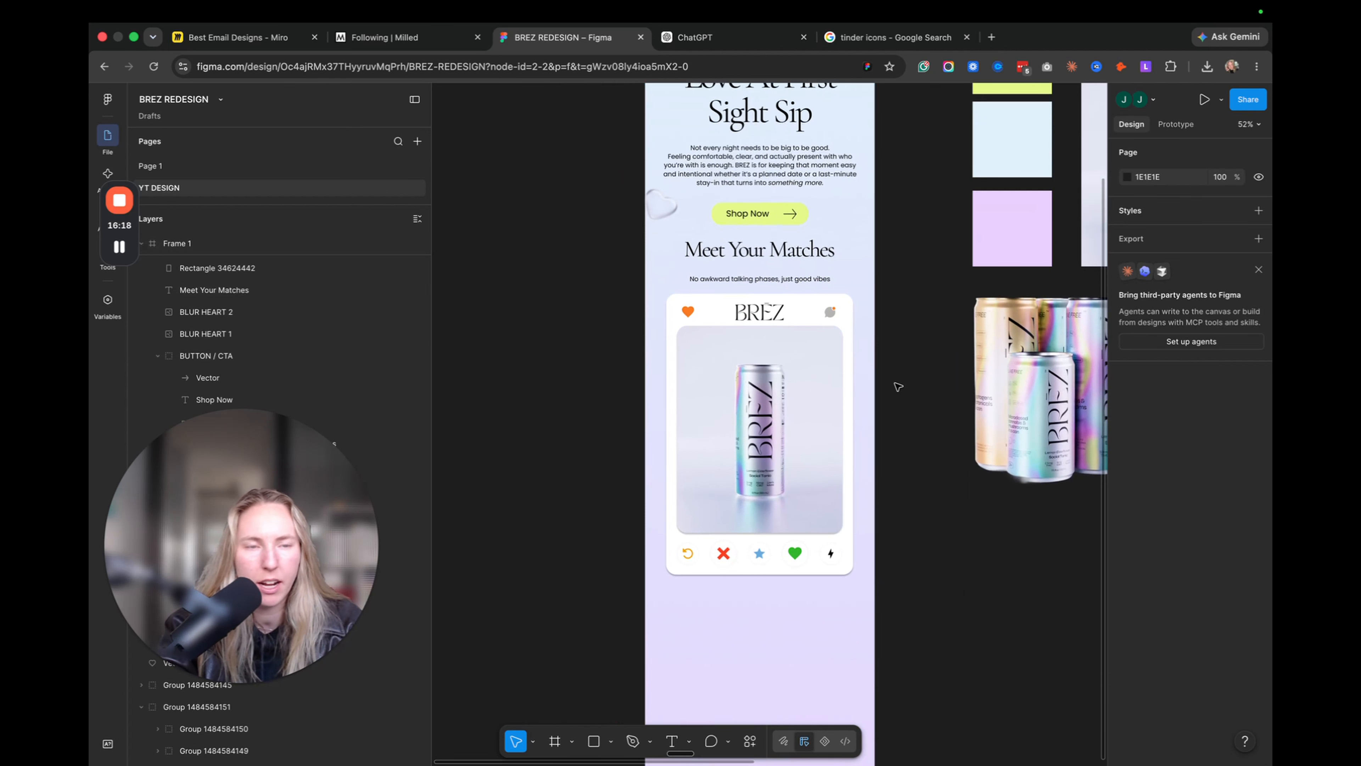
scroll(898, 389, down, 5)
scroll(892, 392, up, 4)
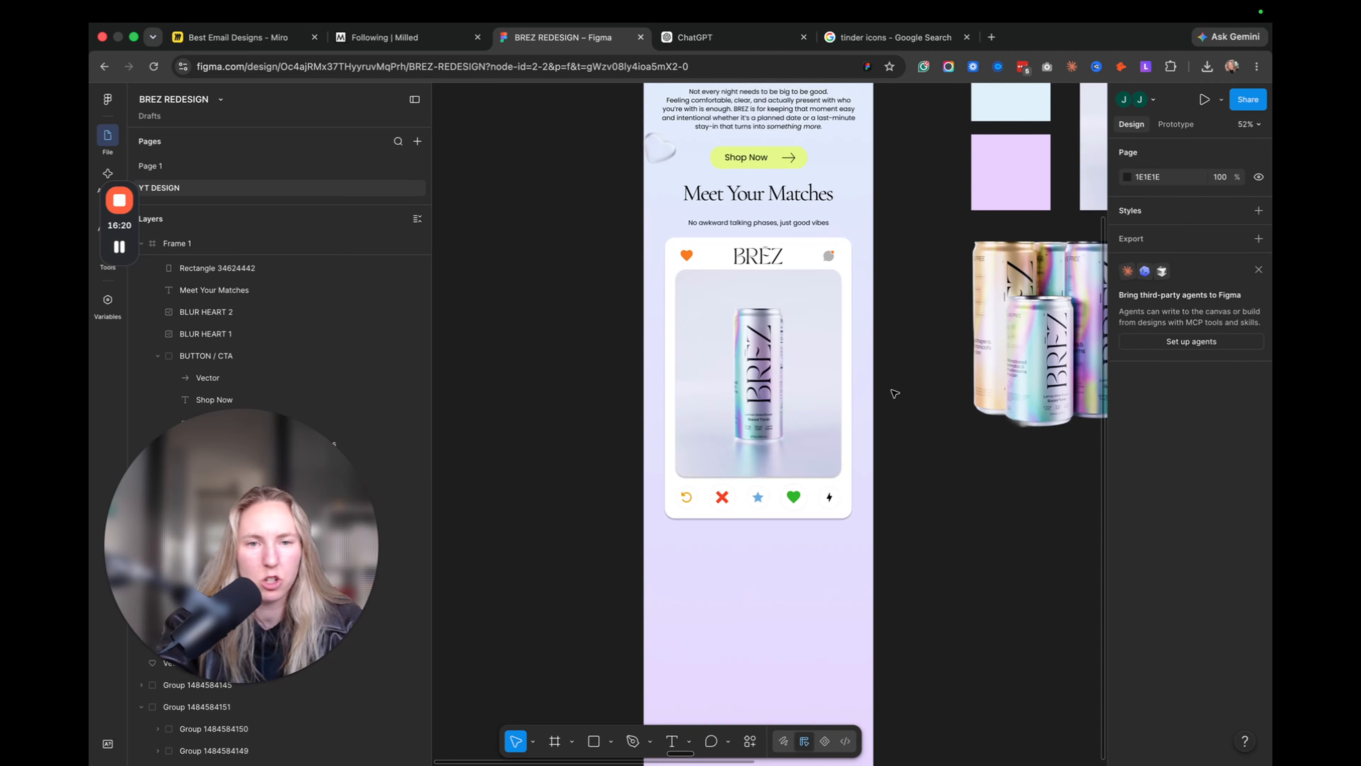
scroll(868, 399, down, 2)
- Paste a copy of the Shop Now button below the product card and change its label to See All Your Matches
click(784, 432)
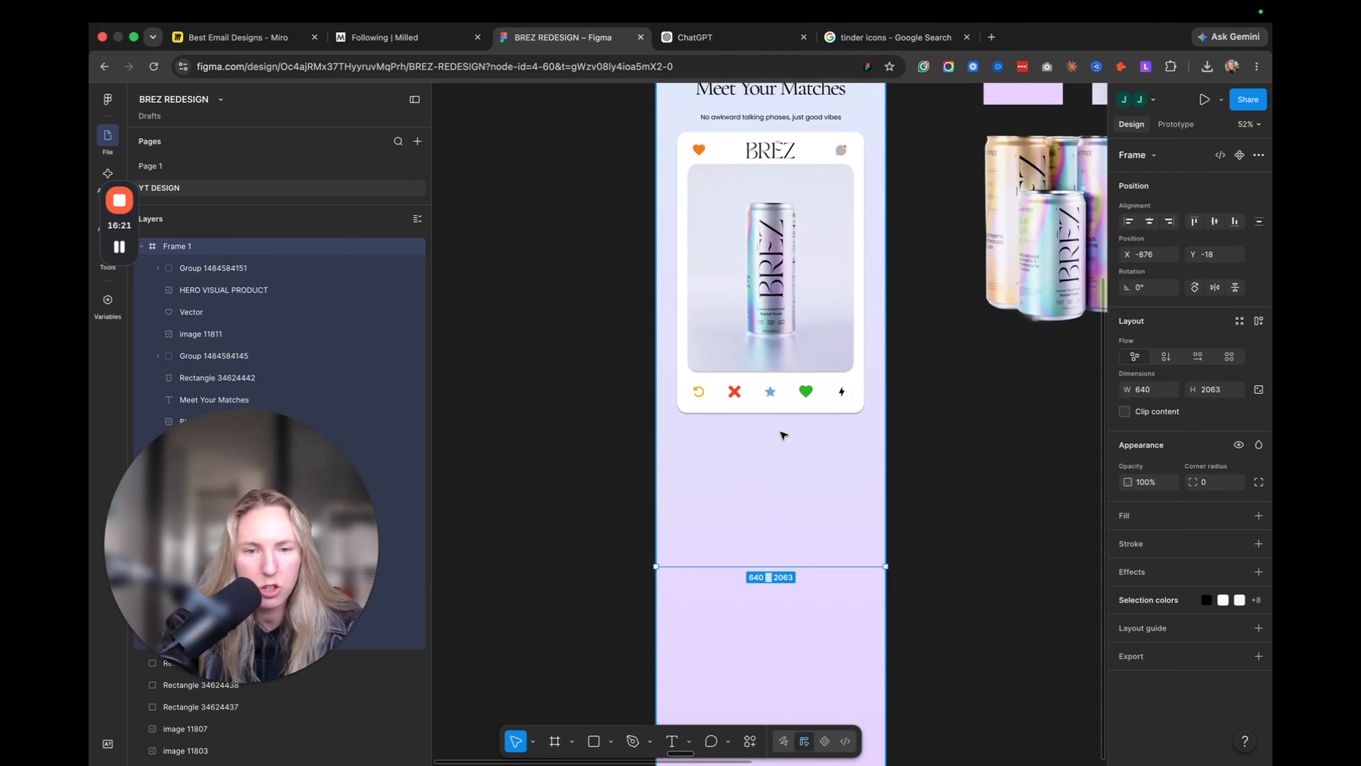
click(896, 455)
key(ctrl+v)
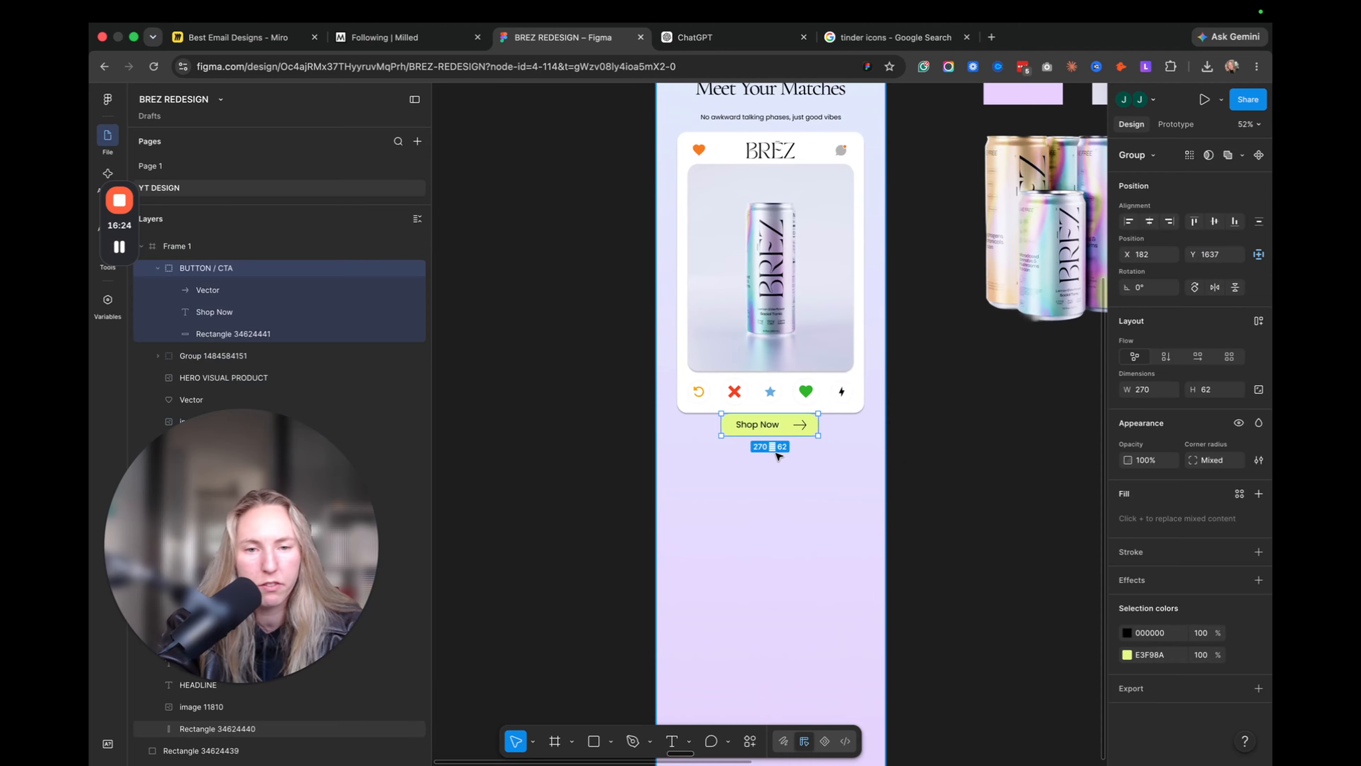
drag(779, 434, 782, 443)
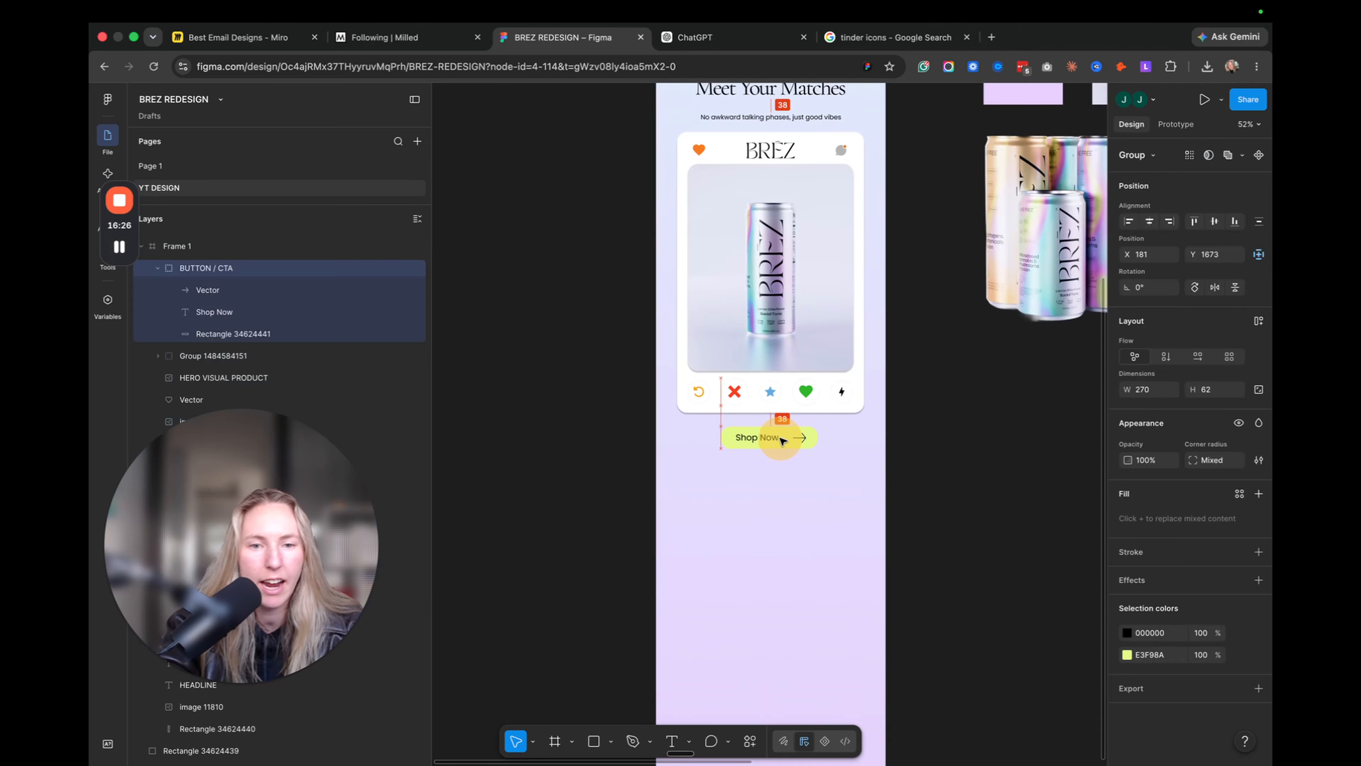
double_click(761, 444)
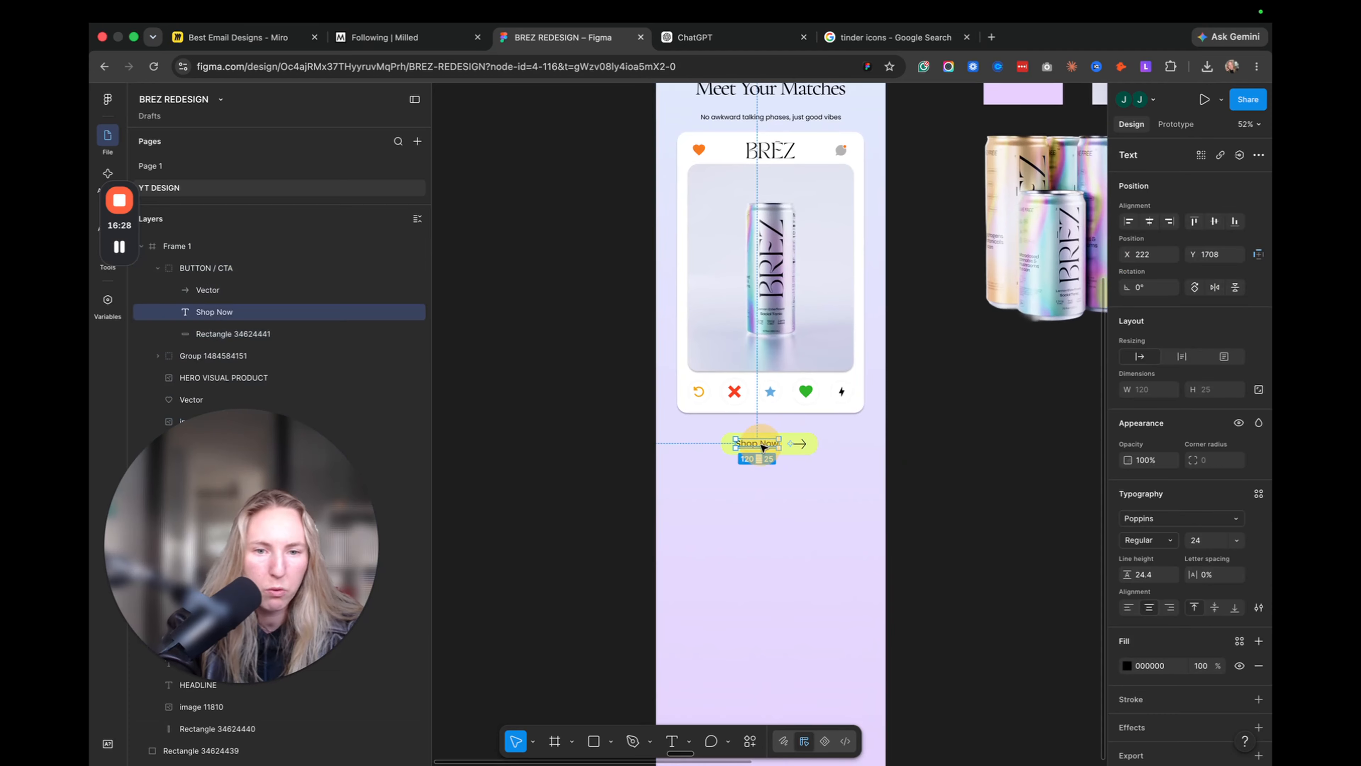
double_click(760, 444)
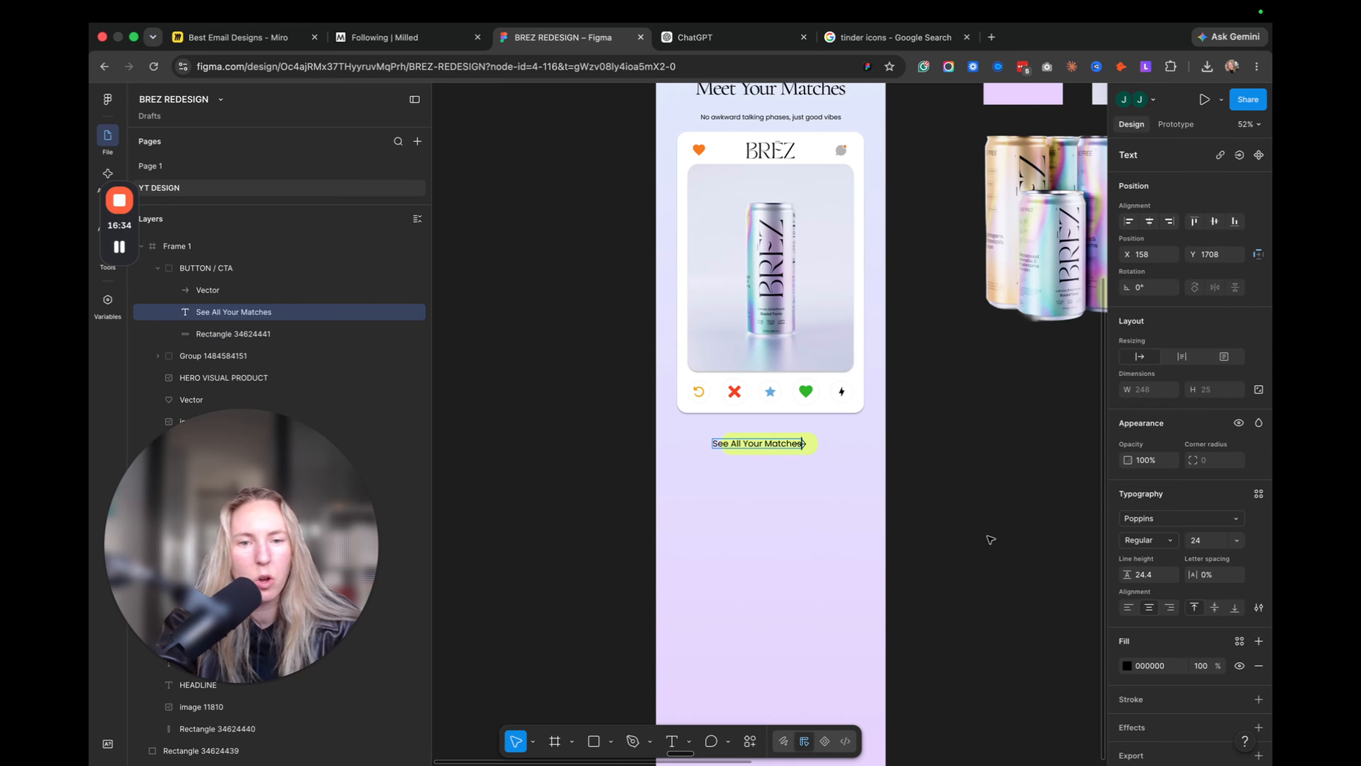
- Widen the copied button's green background to about 342 and centre it beneath the product card
double_click(817, 444)
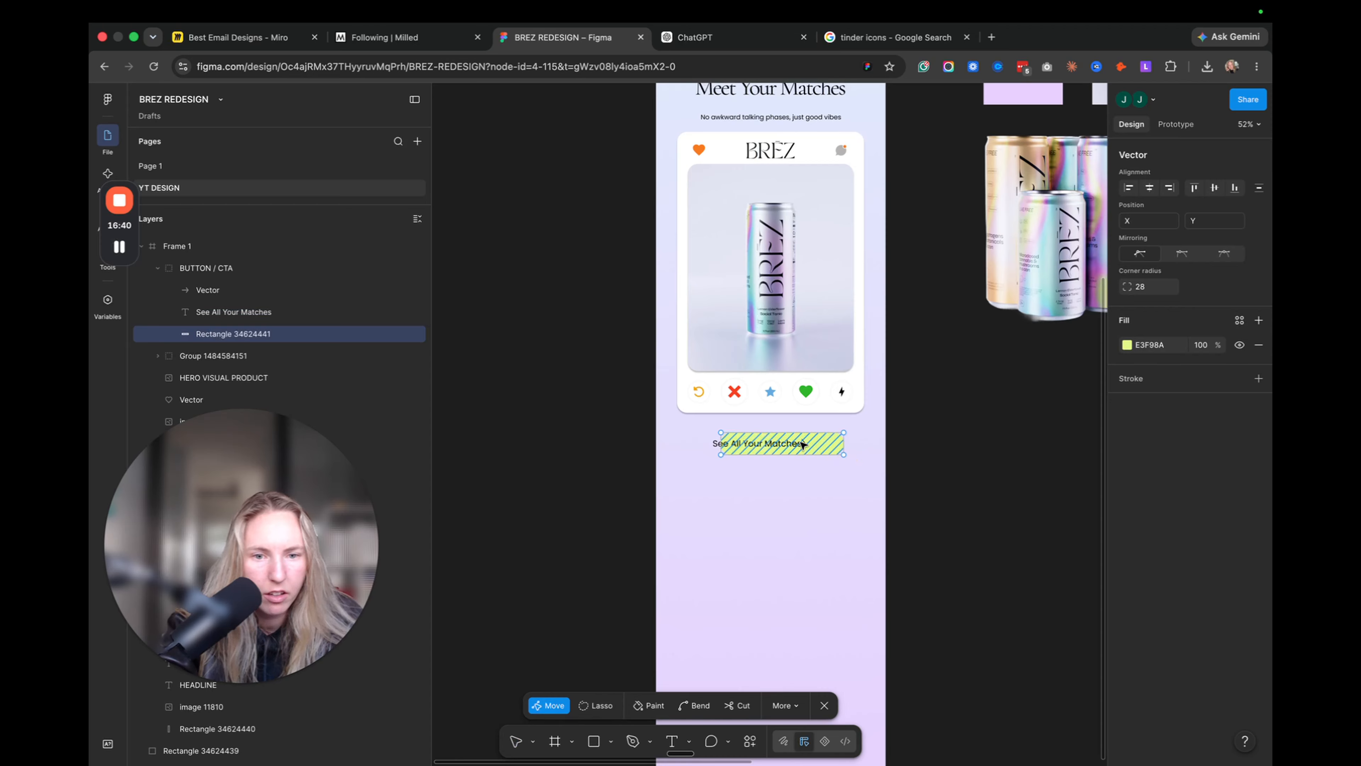
key(Escape)
drag(804, 444, 817, 445)
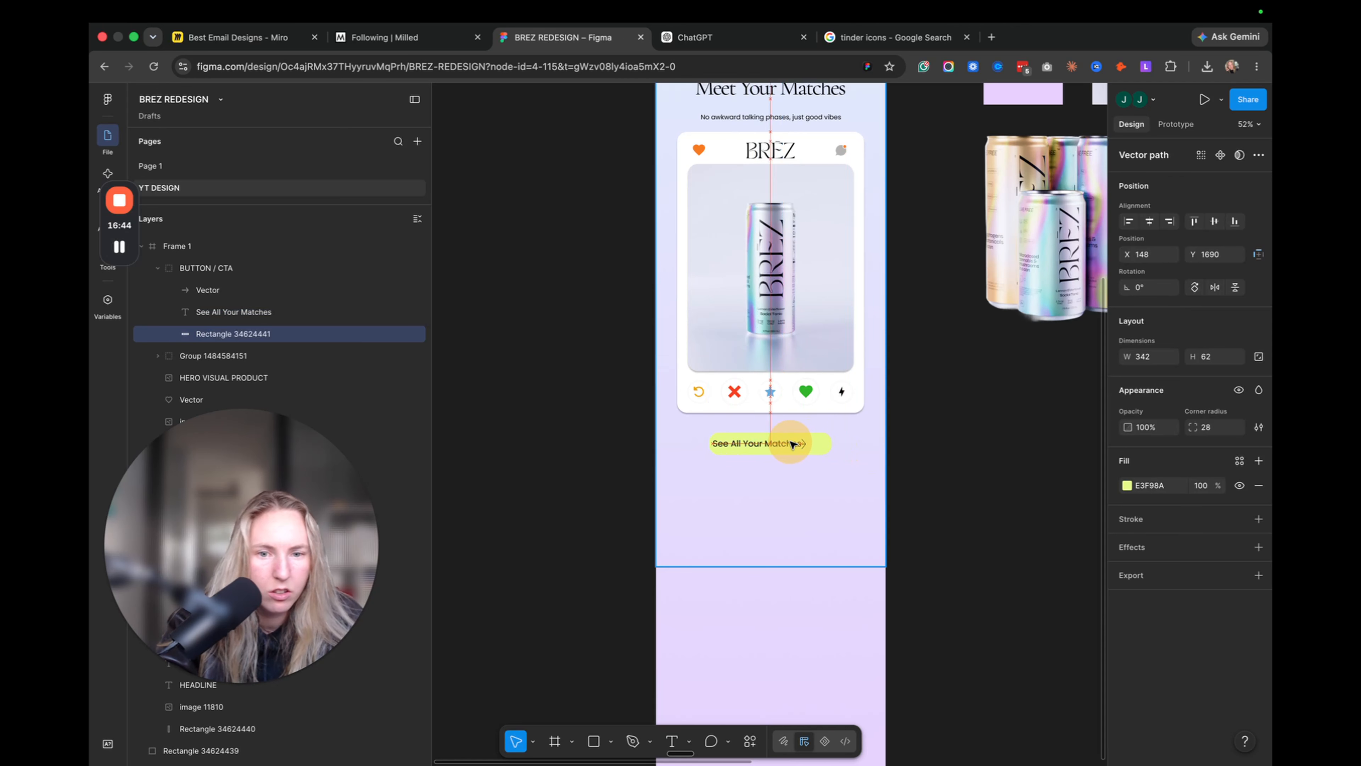
drag(792, 444, 790, 444)
- Move the arrow in the See All Your Matches button to the right so it sits clear of the label
double_click(792, 444)
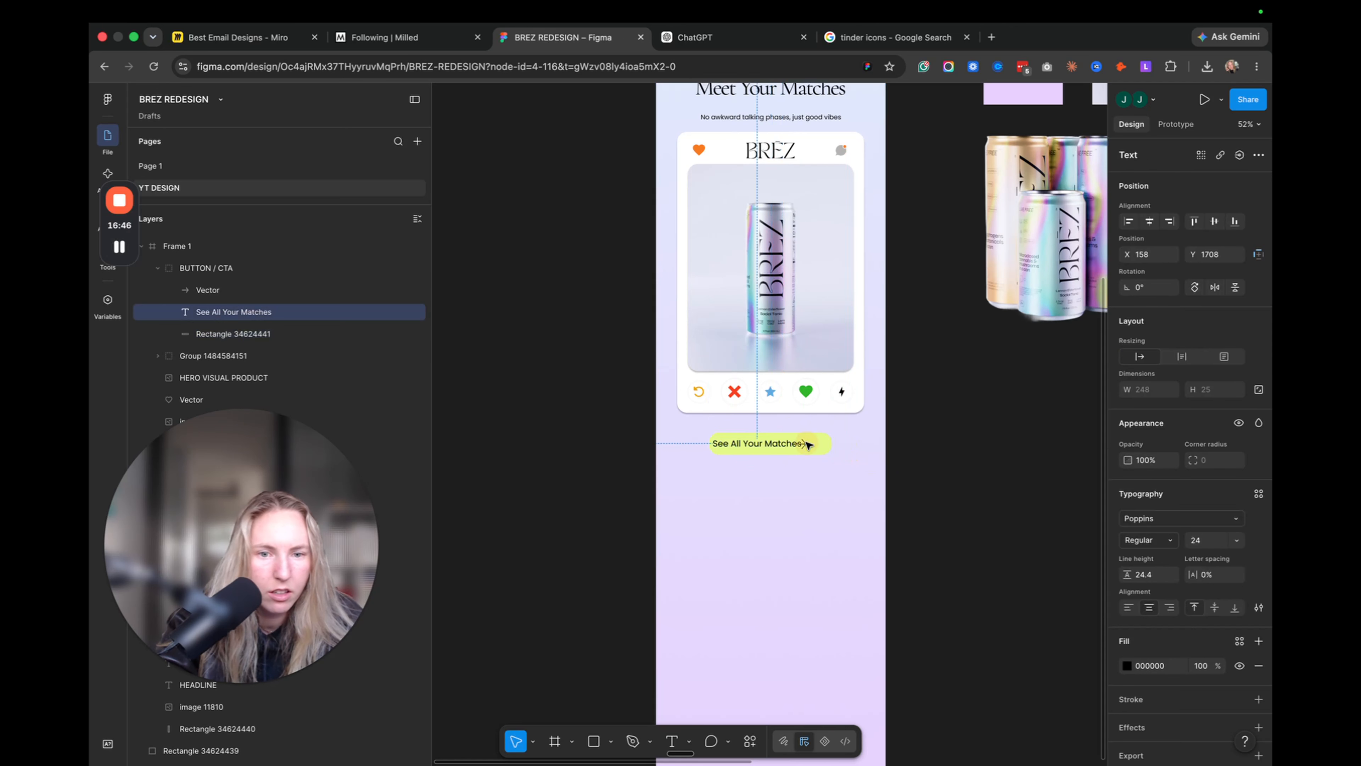
click(939, 397)
scroll(756, 462, up, 3)
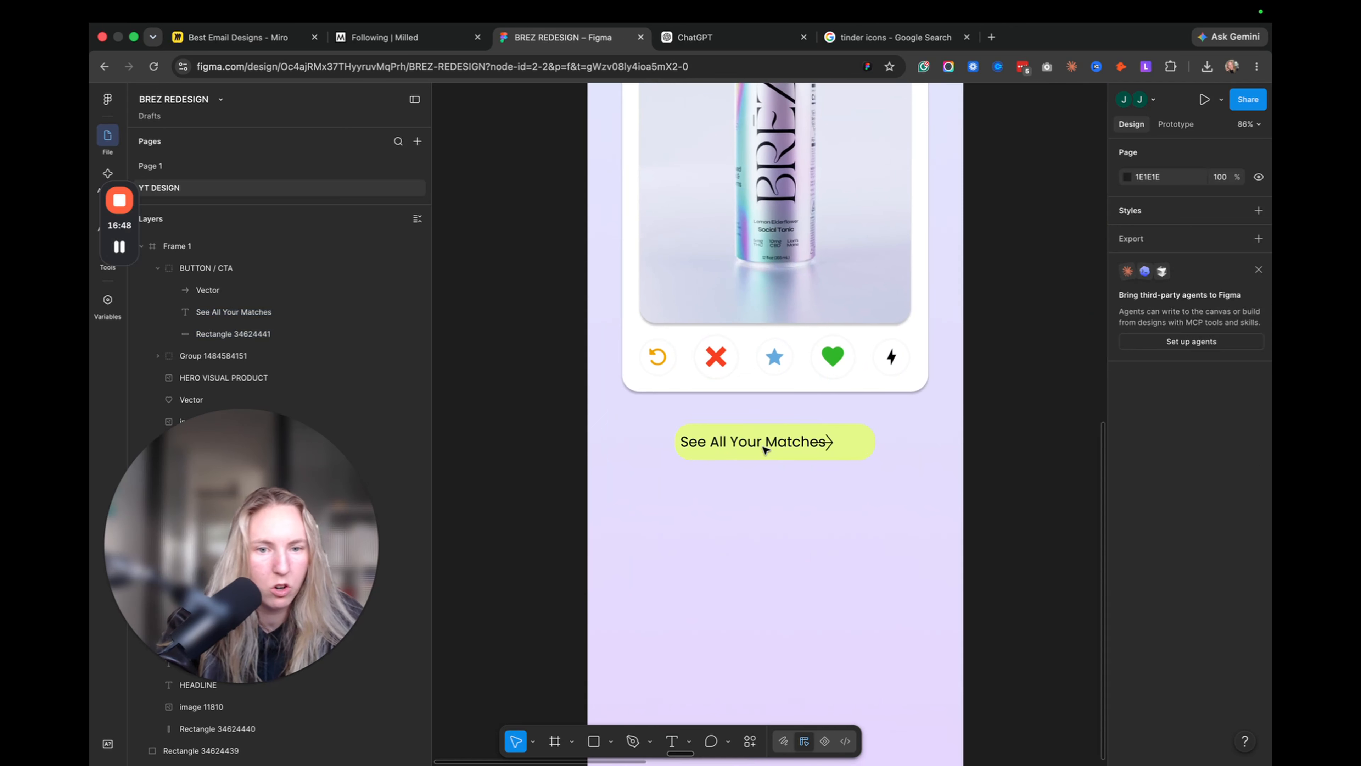
click(770, 443)
scroll(774, 443, up, 5)
drag(834, 445, 874, 445)
click(988, 425)
- Widen the See All Your Matches button to about 356 by extending its left end, and adjust the label inside it
scroll(987, 426, down, 8)
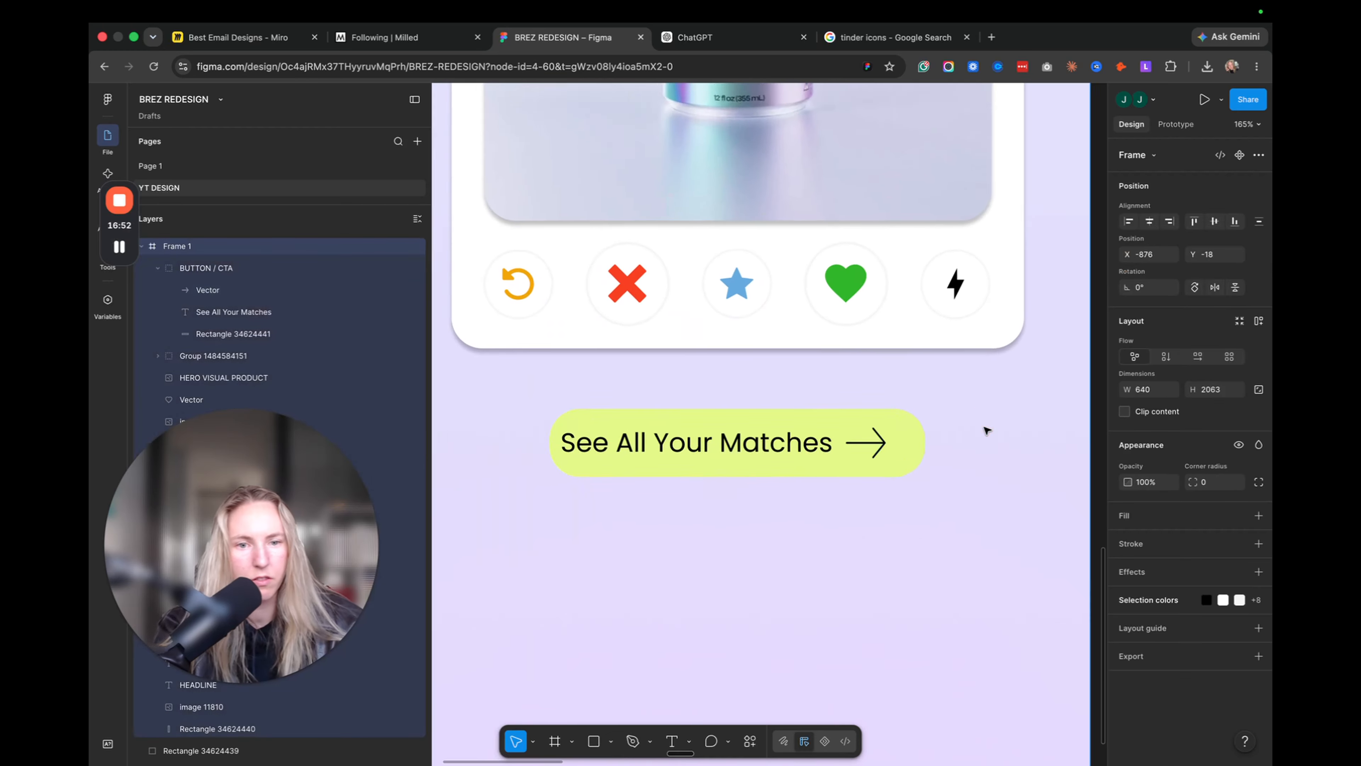
click(1059, 395)
scroll(1058, 394, up, 1)
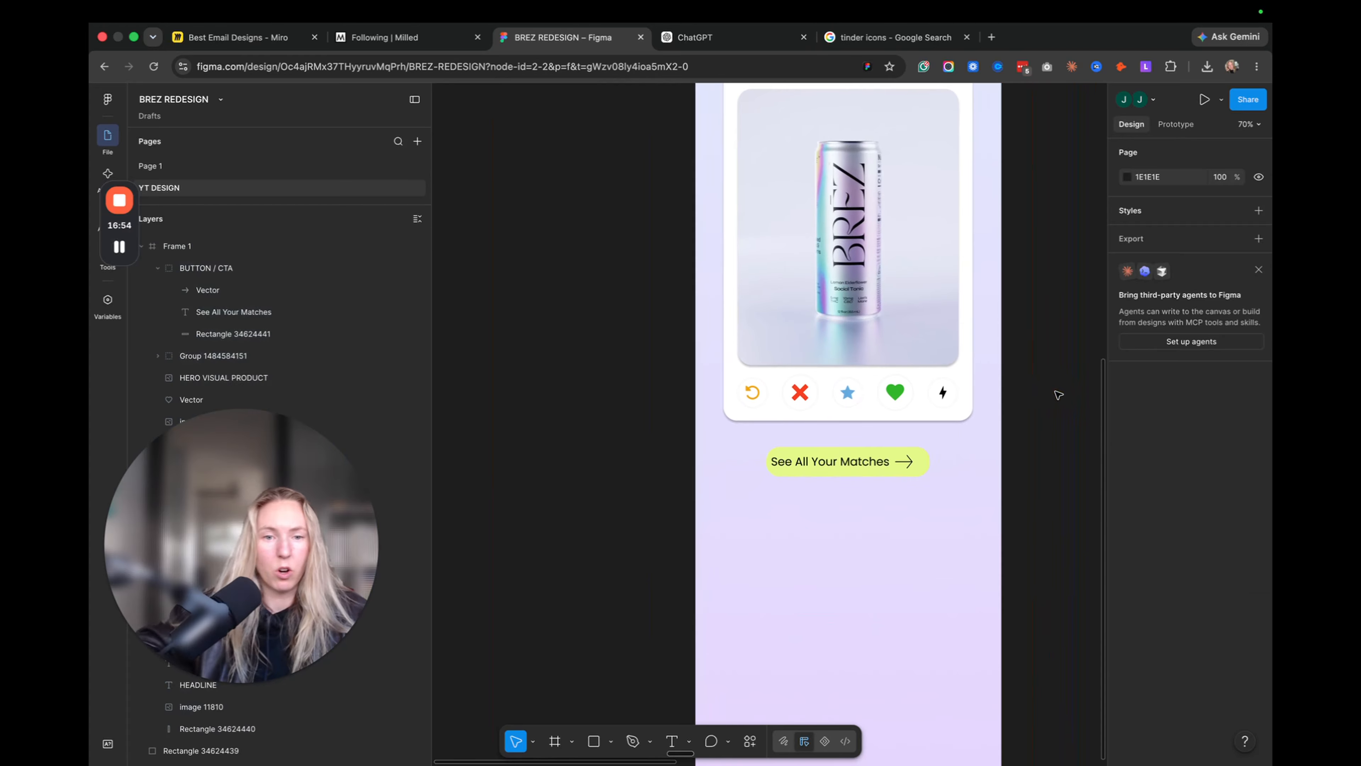
click(906, 461)
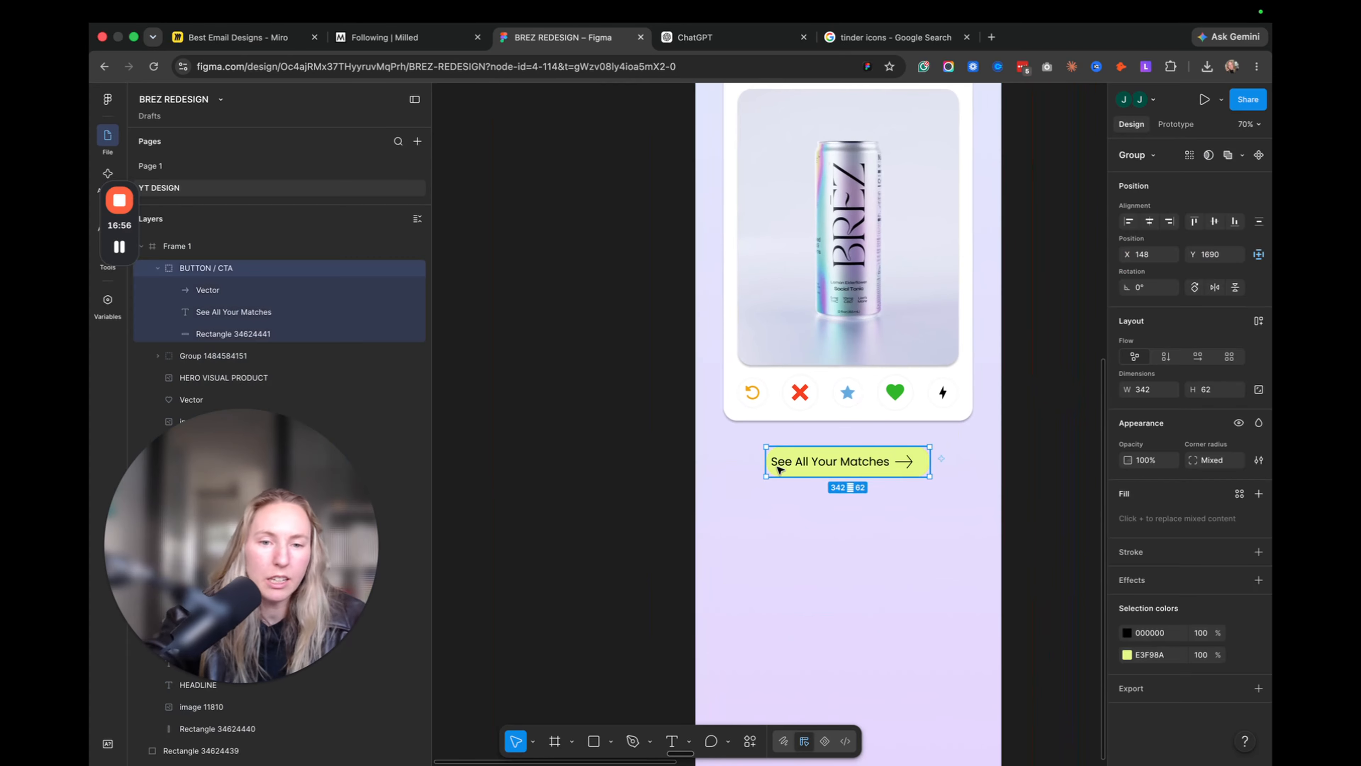
drag(768, 462, 763, 462)
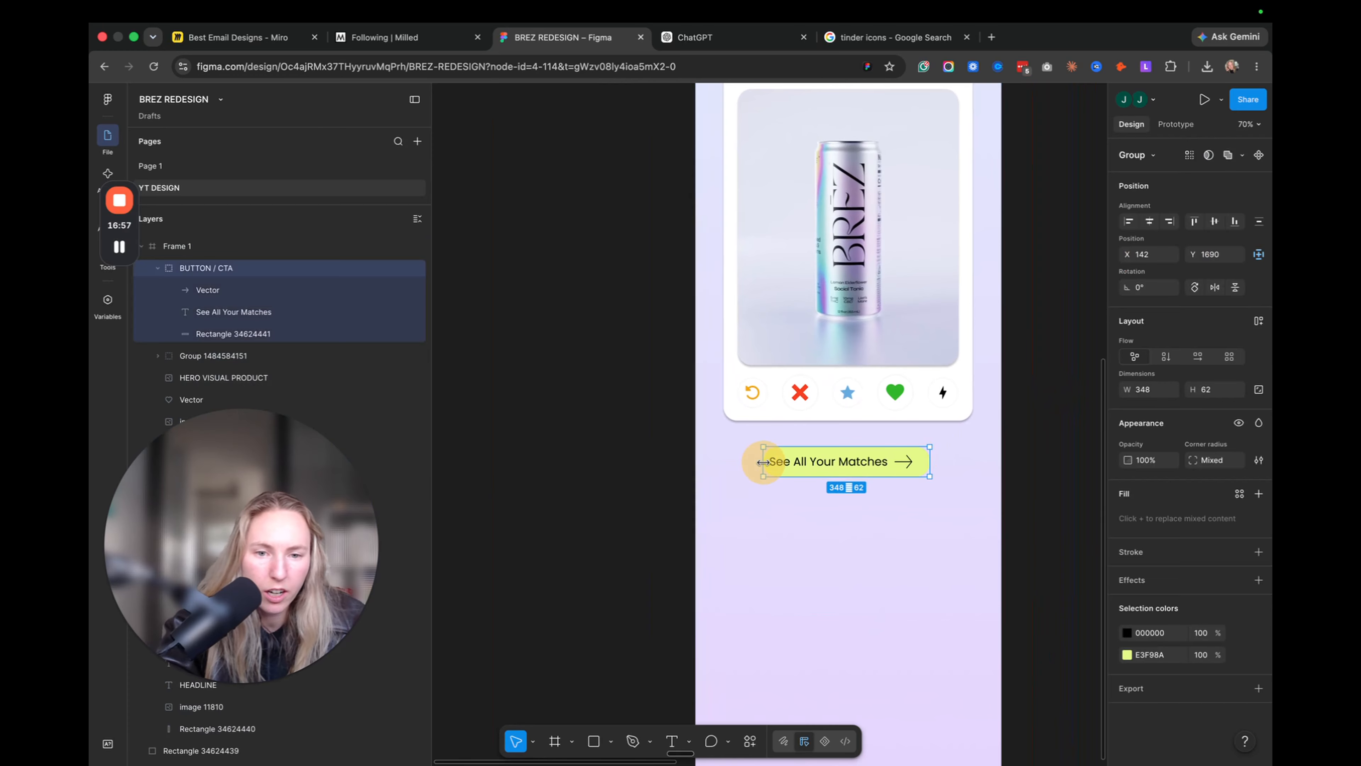
click(1012, 462)
scroll(971, 487, down, 3)
double_click(883, 471)
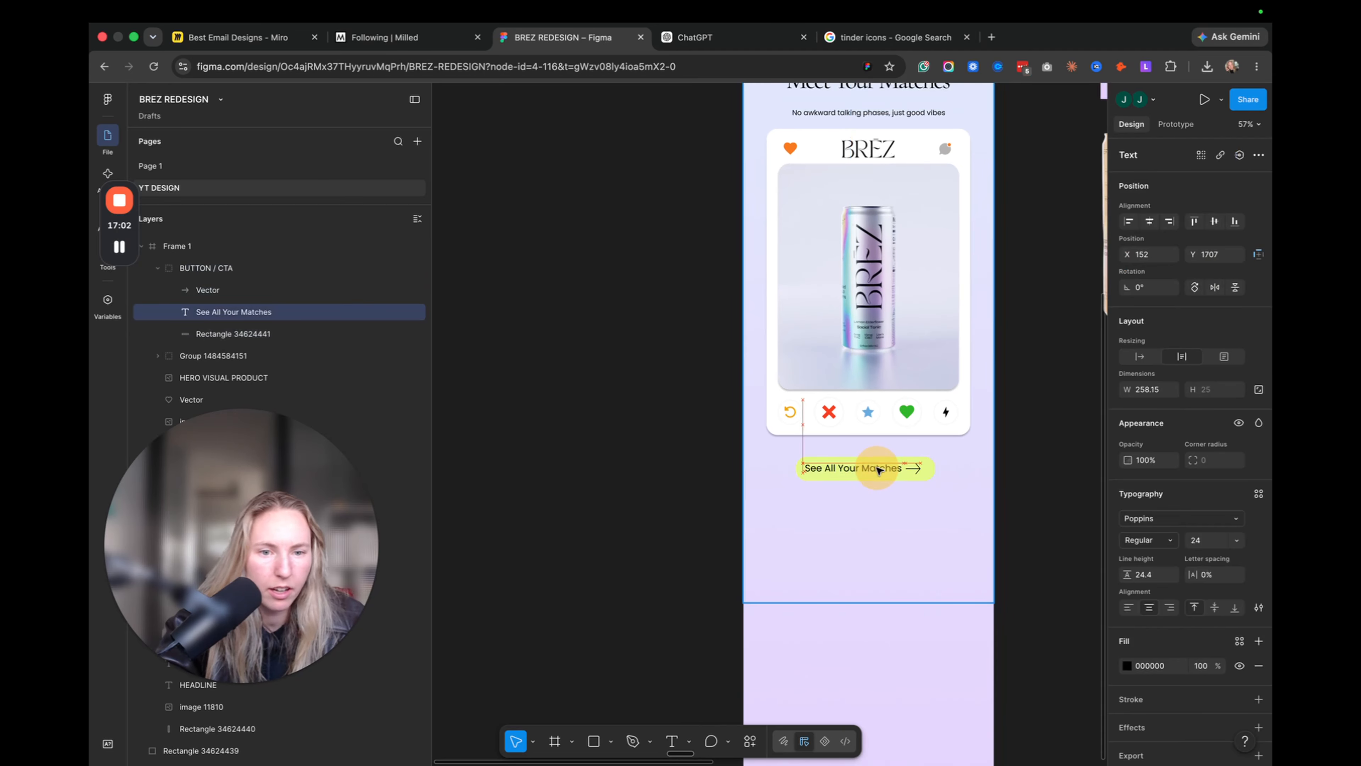
click(1012, 484)
- Check the overall email layout and the room left under the See All Your Matches button
scroll(1012, 484, down, 3)
scroll(1018, 481, up, 5)
scroll(1018, 481, right, 4)
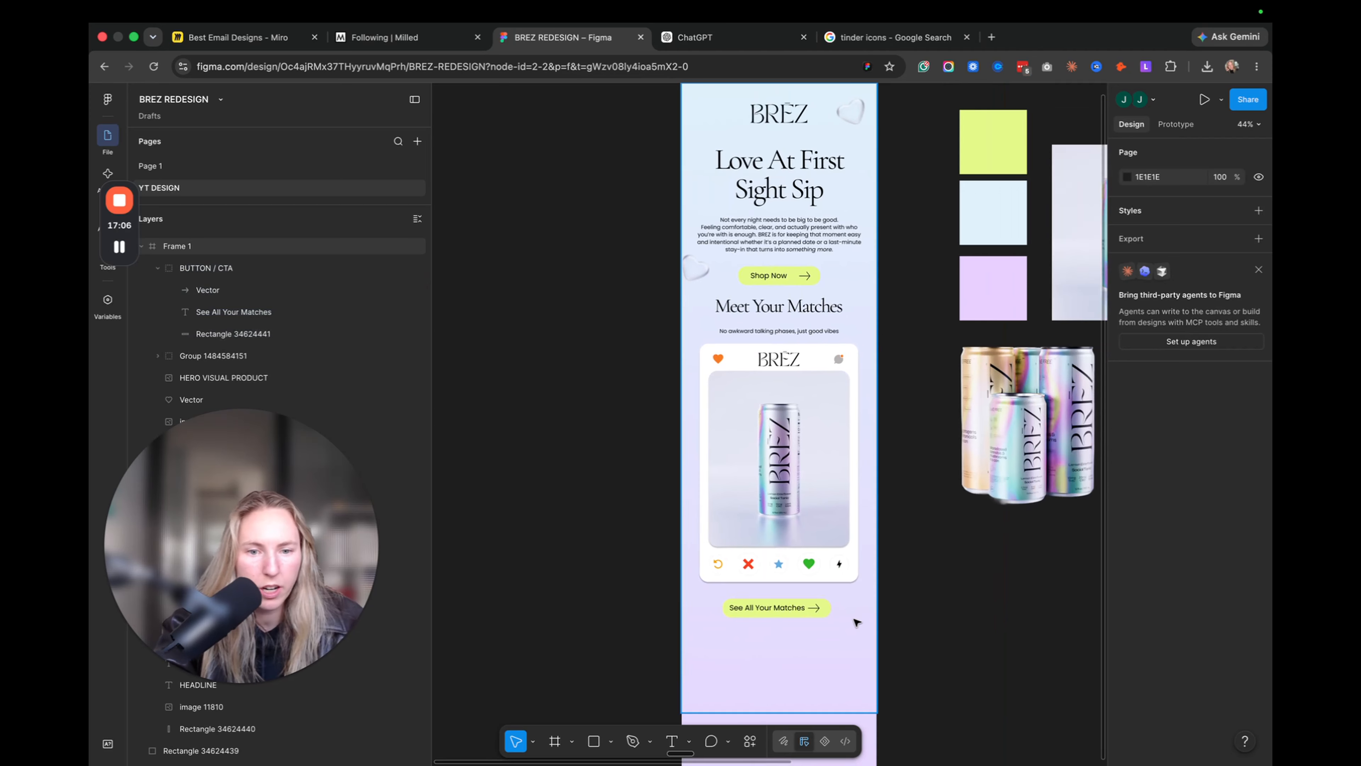
scroll(853, 620, down, 5)
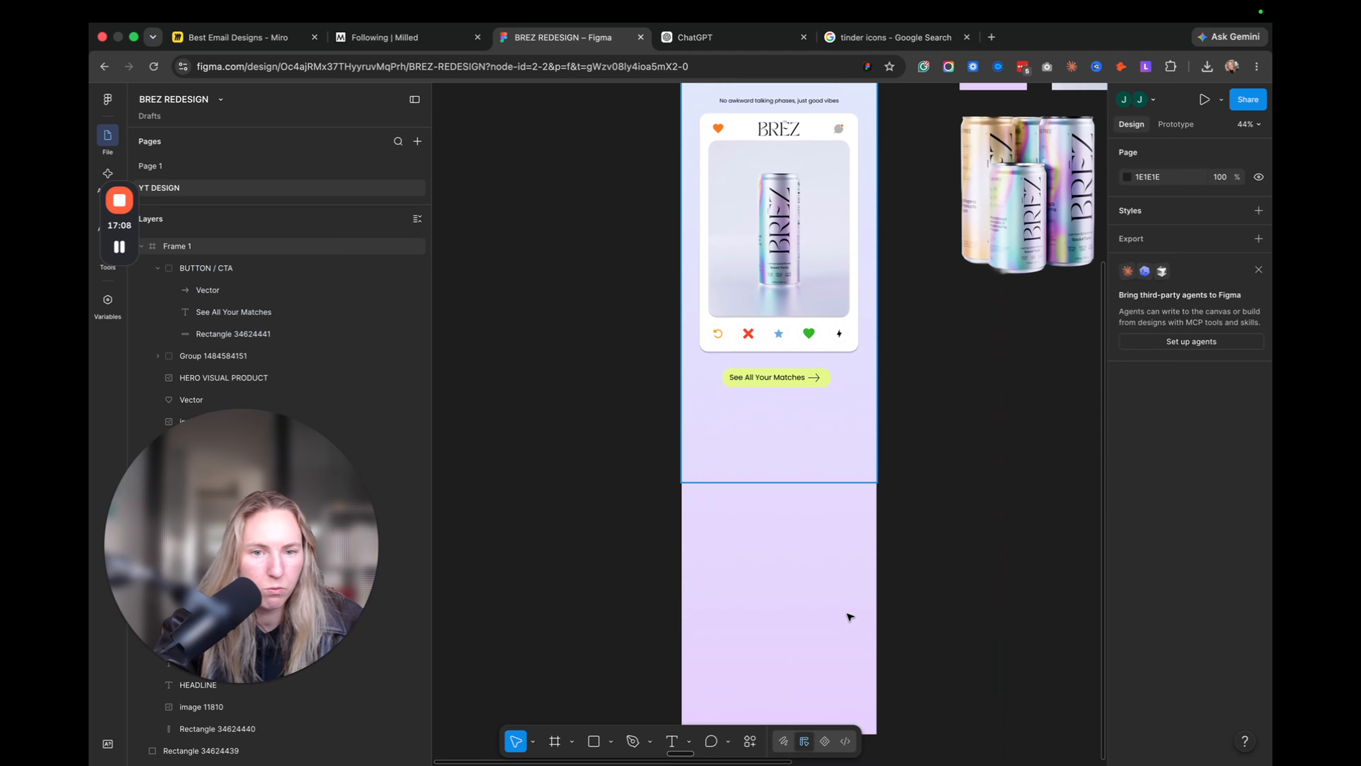
scroll(851, 616, down, 2)
scroll(847, 614, up, 6)
scroll(847, 614, left, 1)
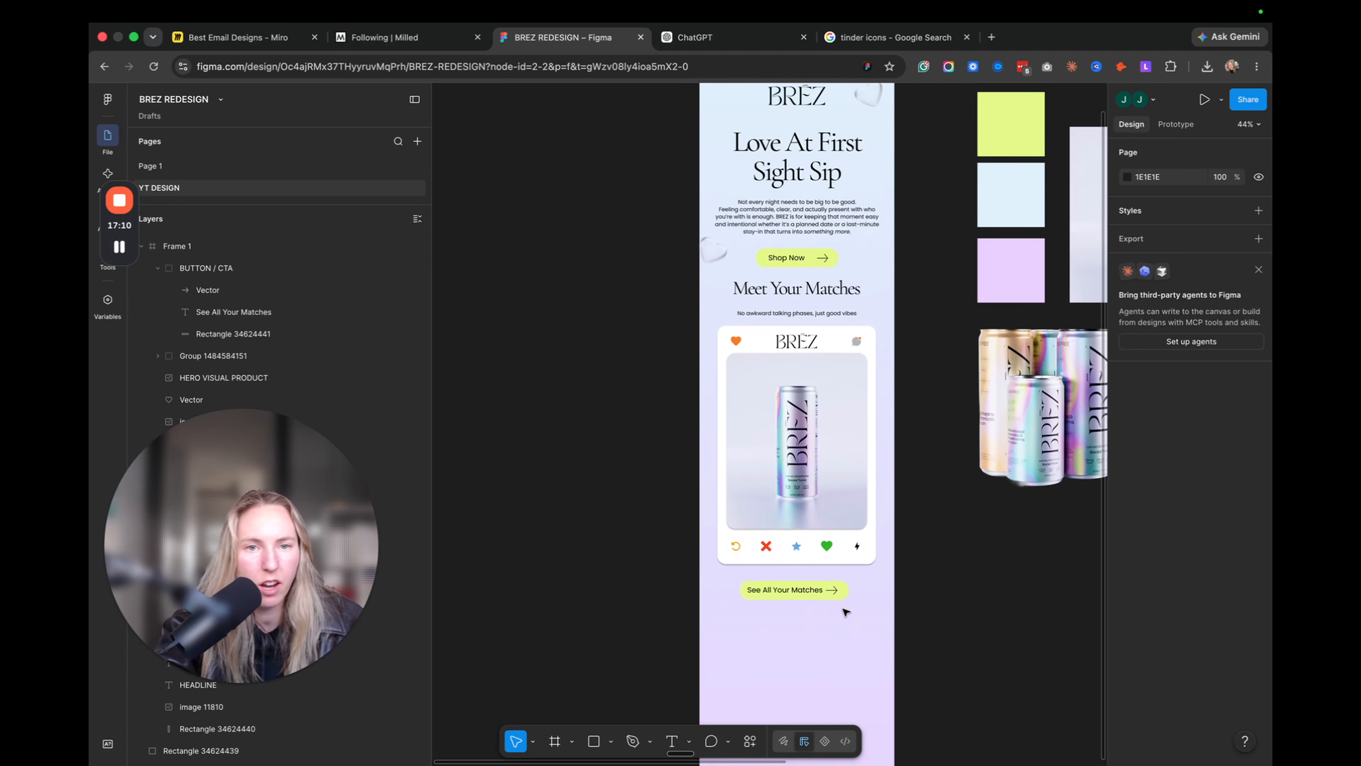
- Paste a copy of the Meet Your Matches headline and place it centred below the See All Your Matches button
scroll(845, 612, up, 3)
click(796, 416)
scroll(798, 440, down, 8)
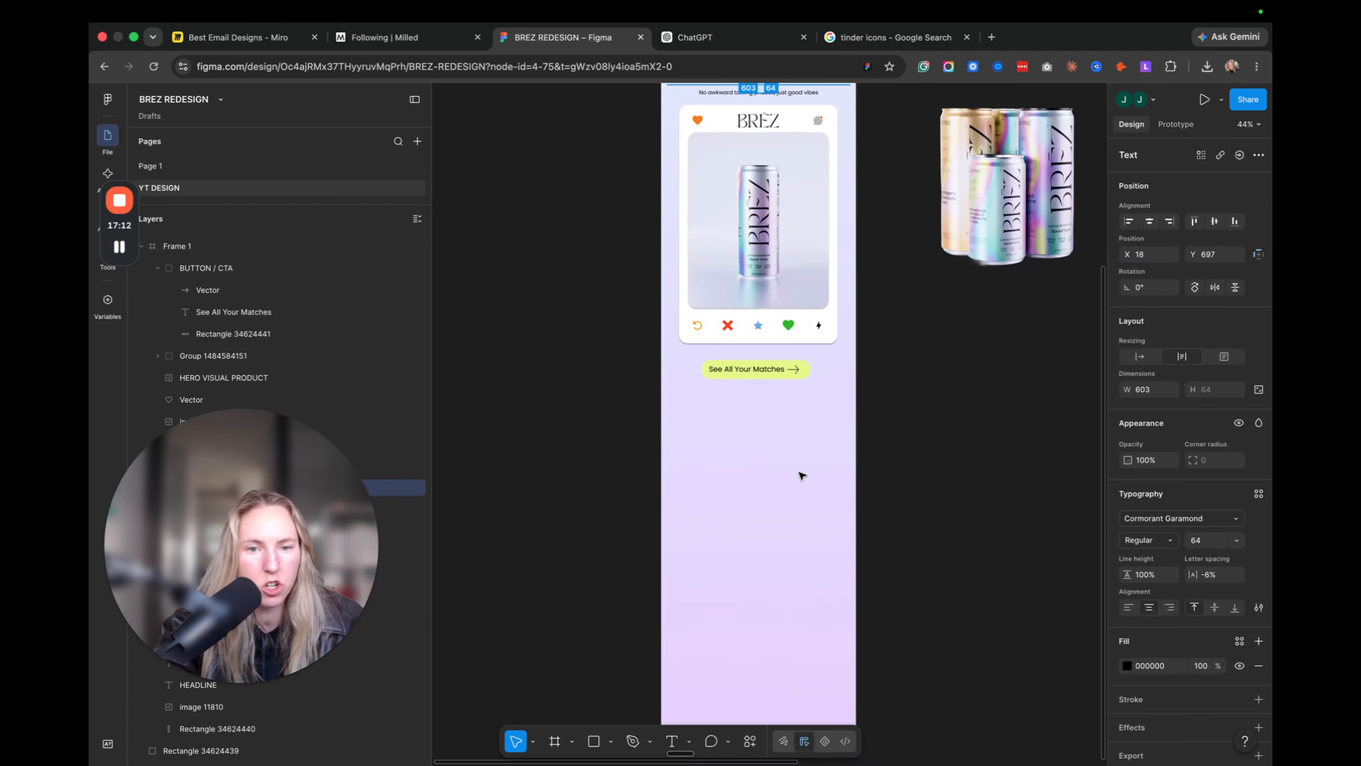
scroll(800, 473, down, 1)
click(755, 408)
key(super+v)
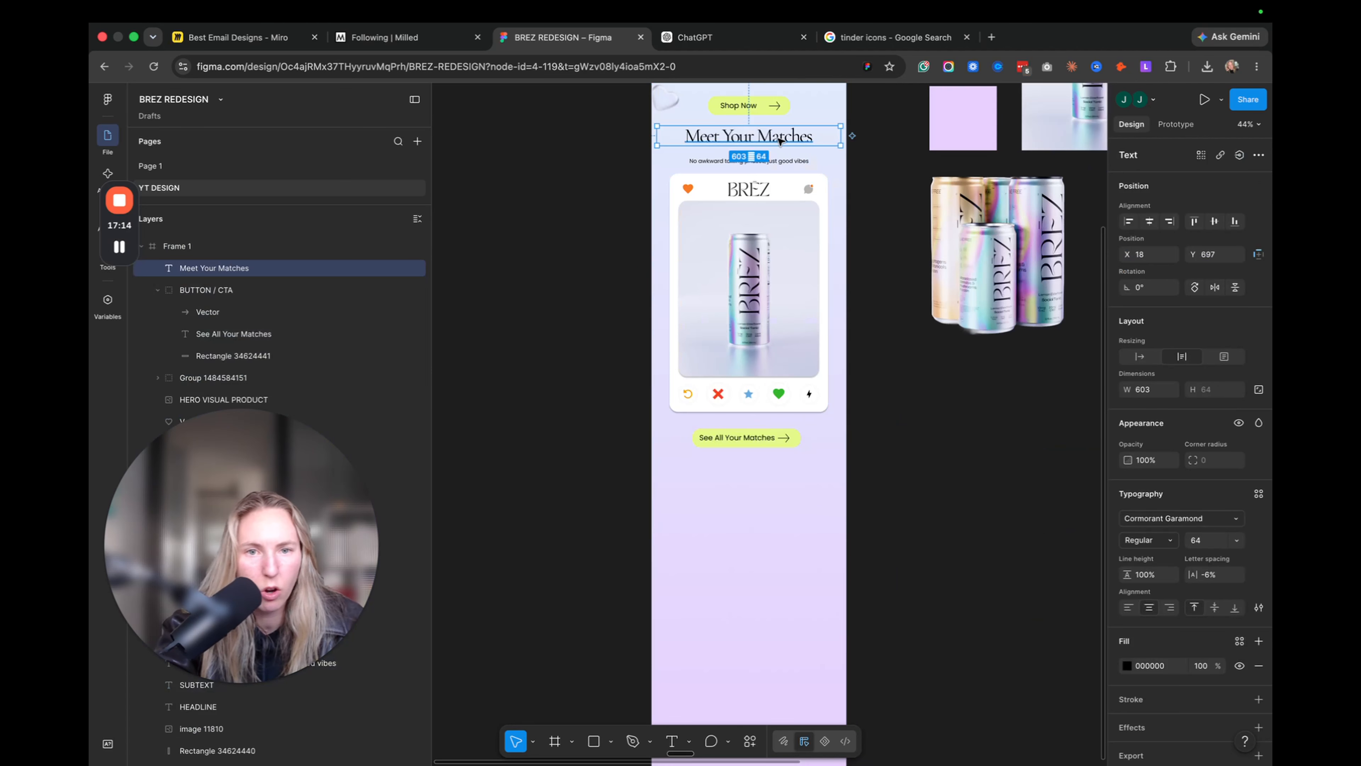
drag(780, 141, 779, 478)
- Change the copied headline's text to "Don't Worry, You Can Meet Them All"
double_click(778, 479)
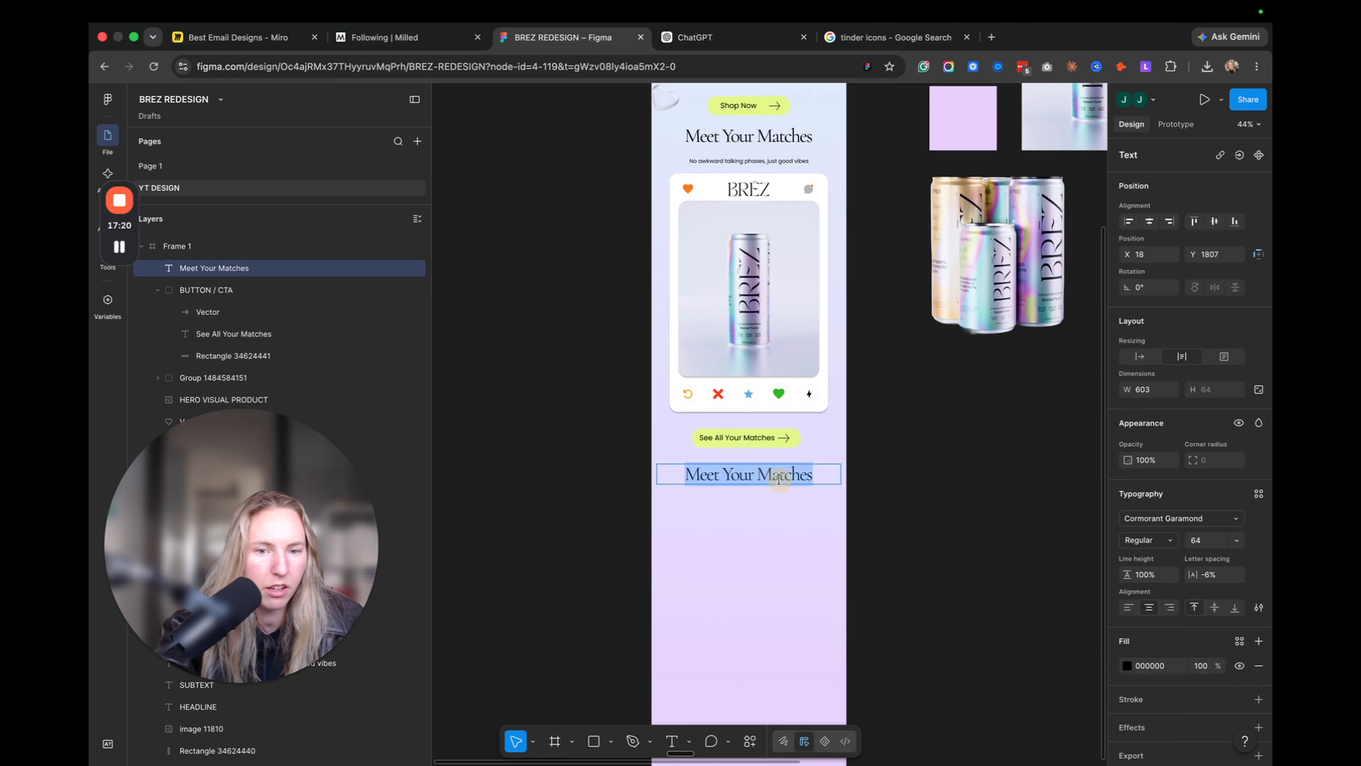
text(Don't Worry,)
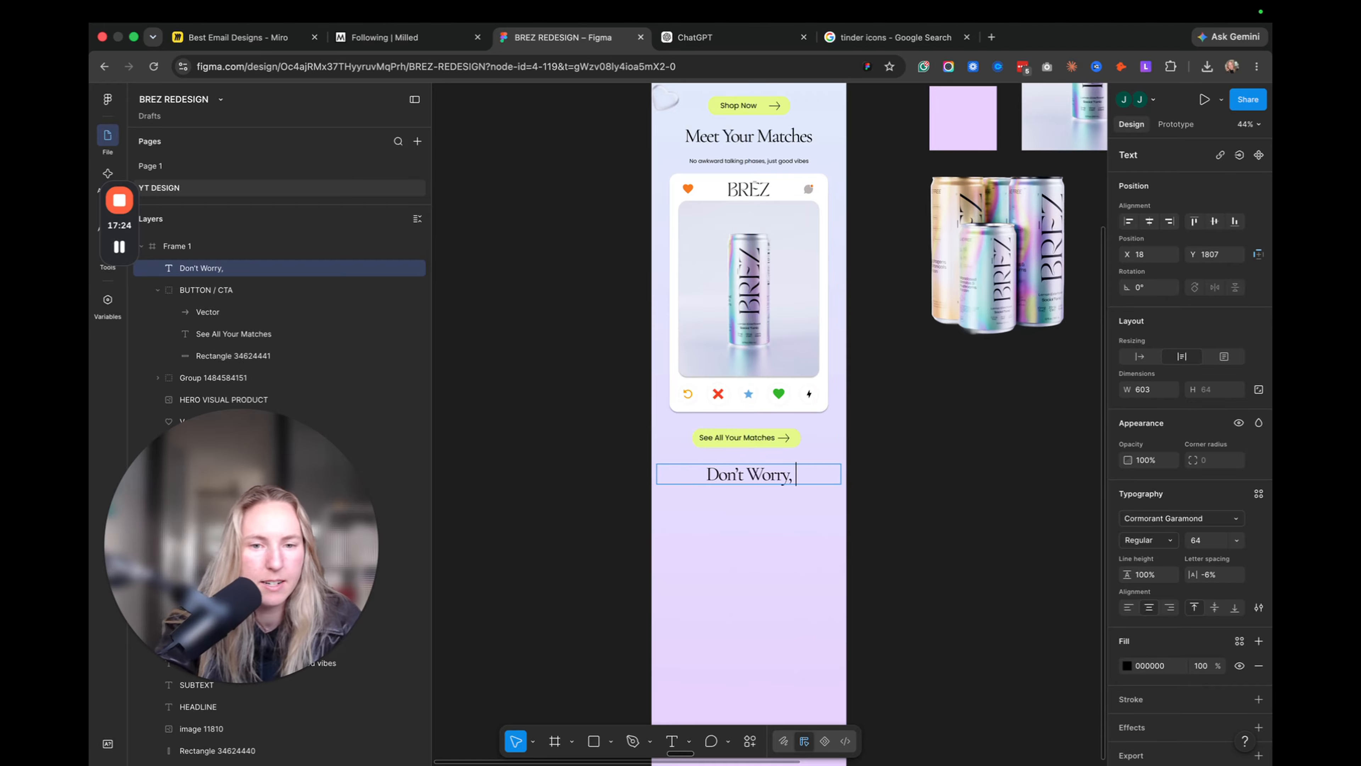
text( You Can Meet Them All)
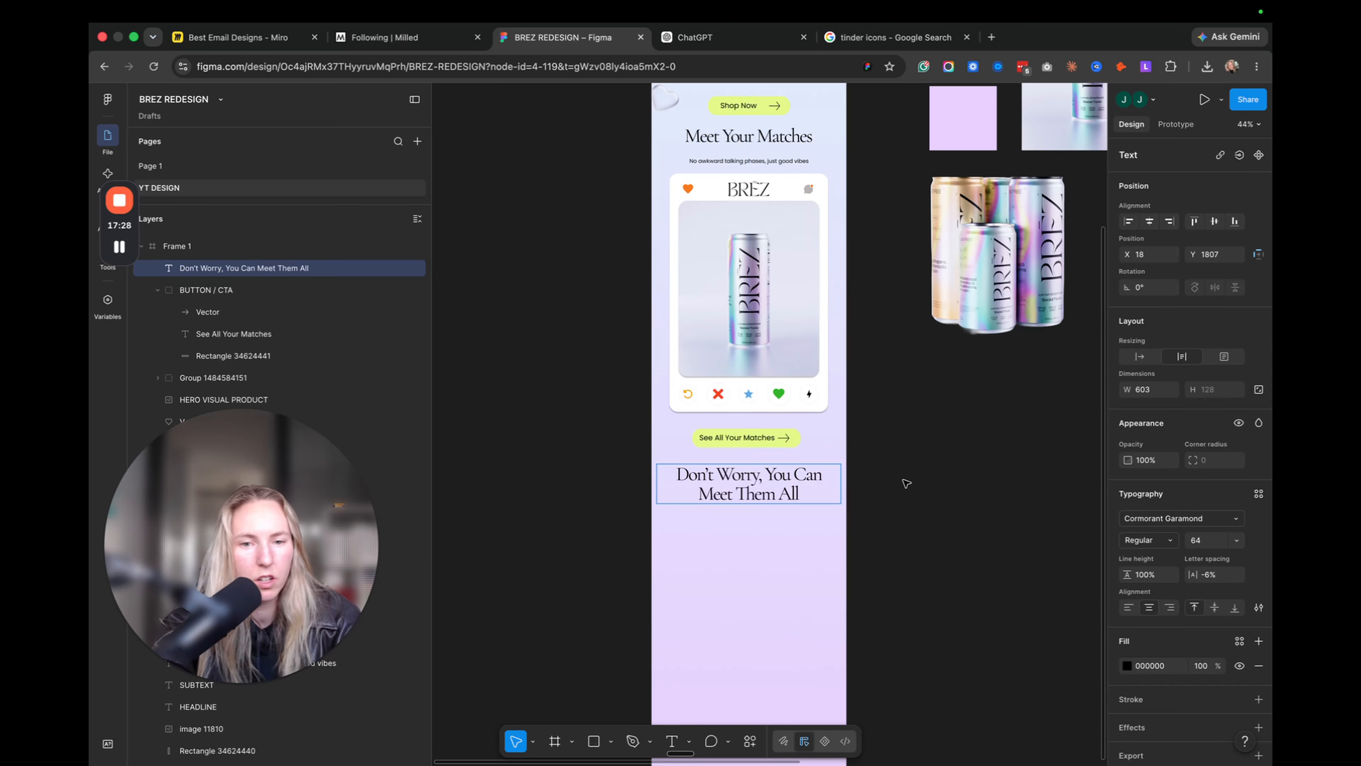
click(945, 504)
- Paste the paragraph "Our precisely microdoses formulas means your Feals match will fit perfectly anytime and anywhere you want." beneath the new headline
scroll(863, 494, down, 2)
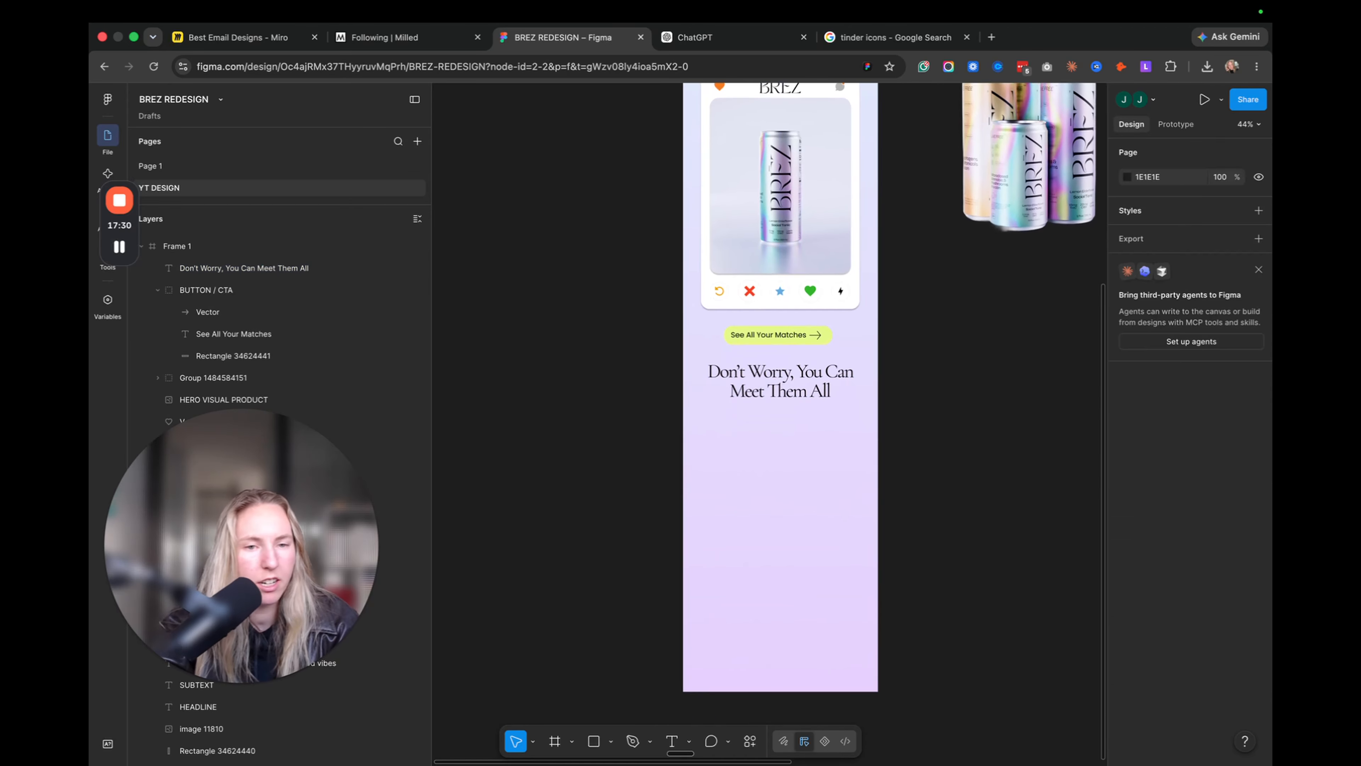
click(852, 394)
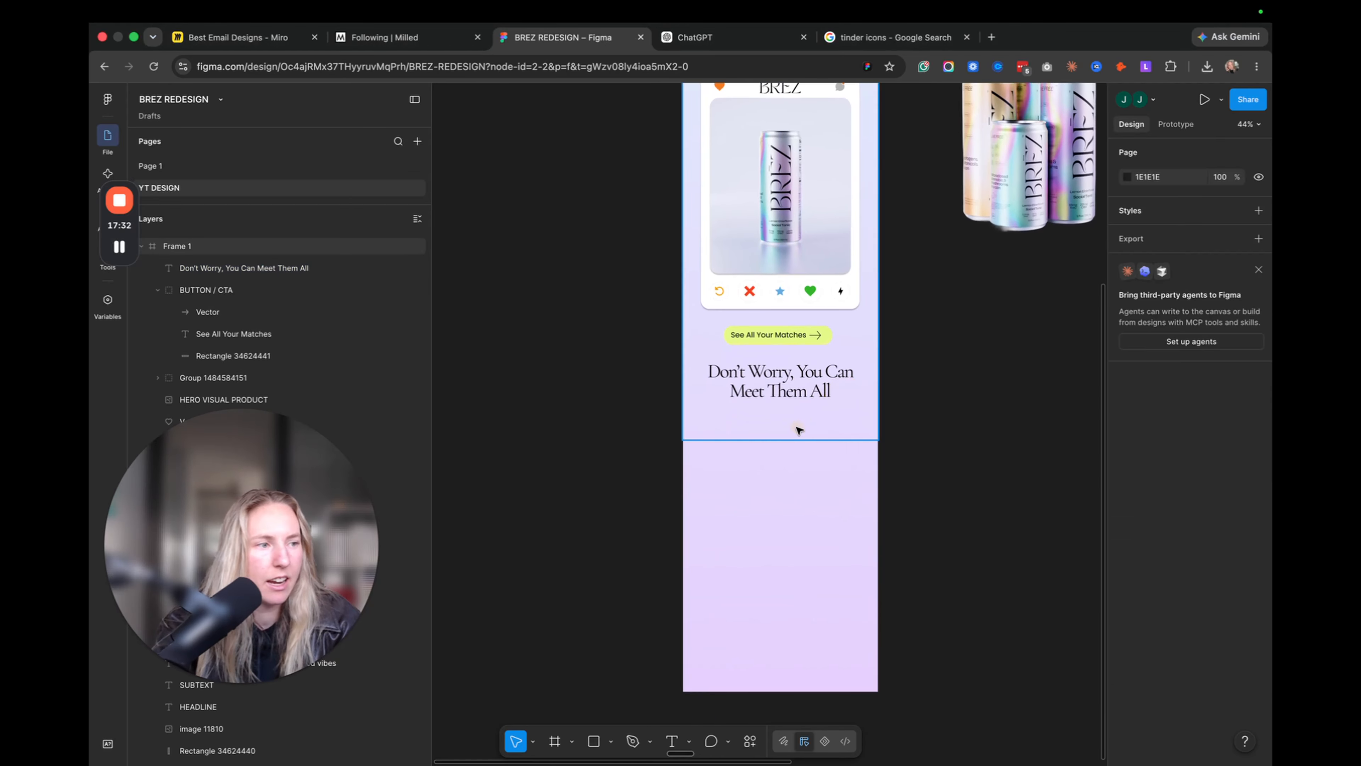
click(799, 430)
key(super+v)
drag(767, 132, 781, 419)
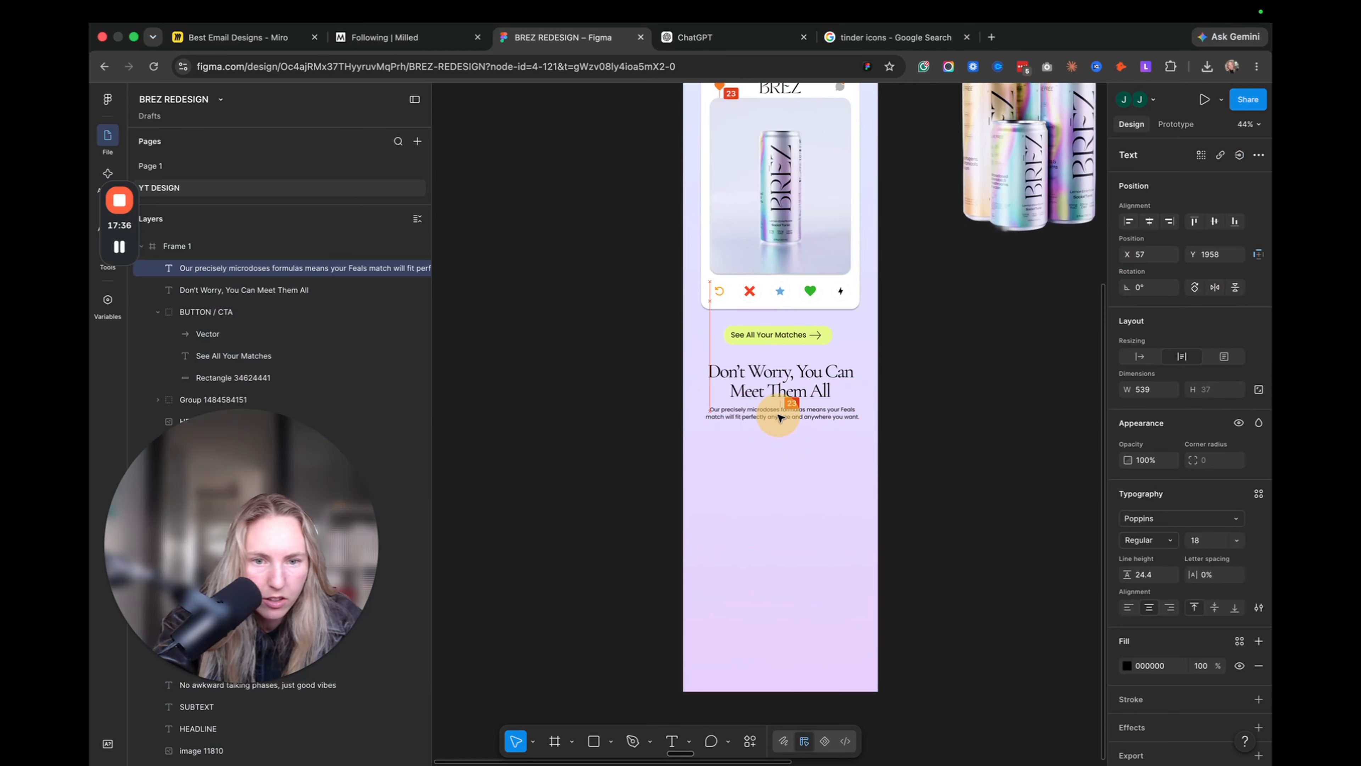
click(966, 405)
- Duplicate the grouped BREZ cans image from beside the email and move the copy below the new paragraph
scroll(839, 394, up, 5)
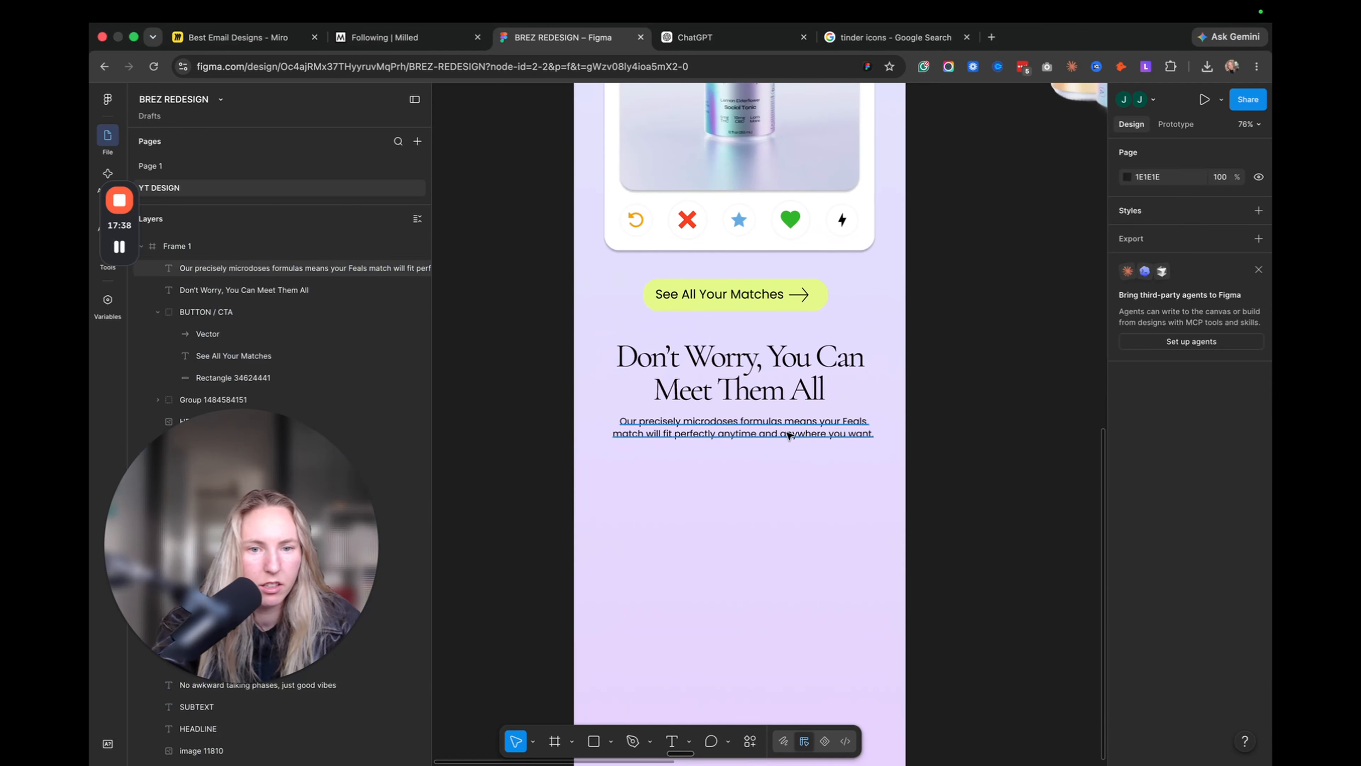
scroll(777, 433, up, 1)
click(814, 304)
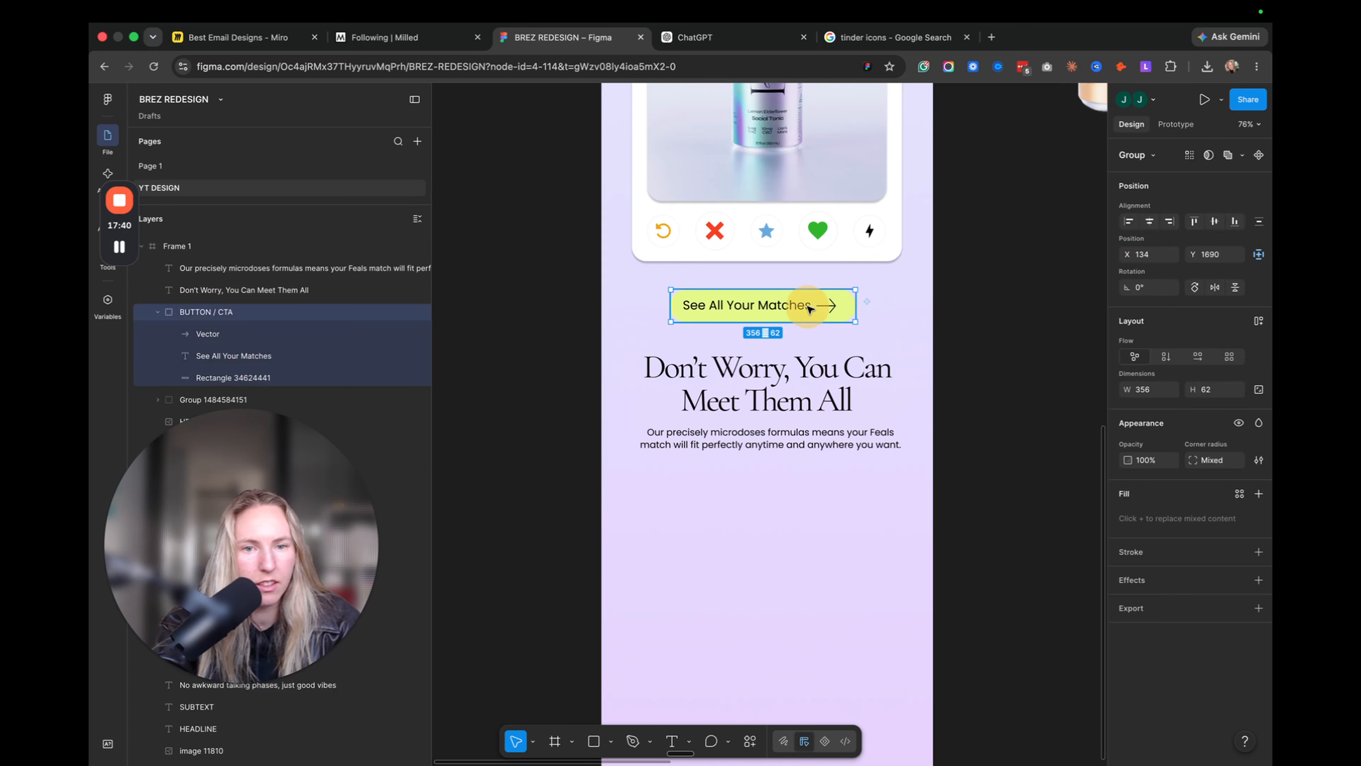
scroll(812, 308, down, 3)
scroll(811, 309, down, 5)
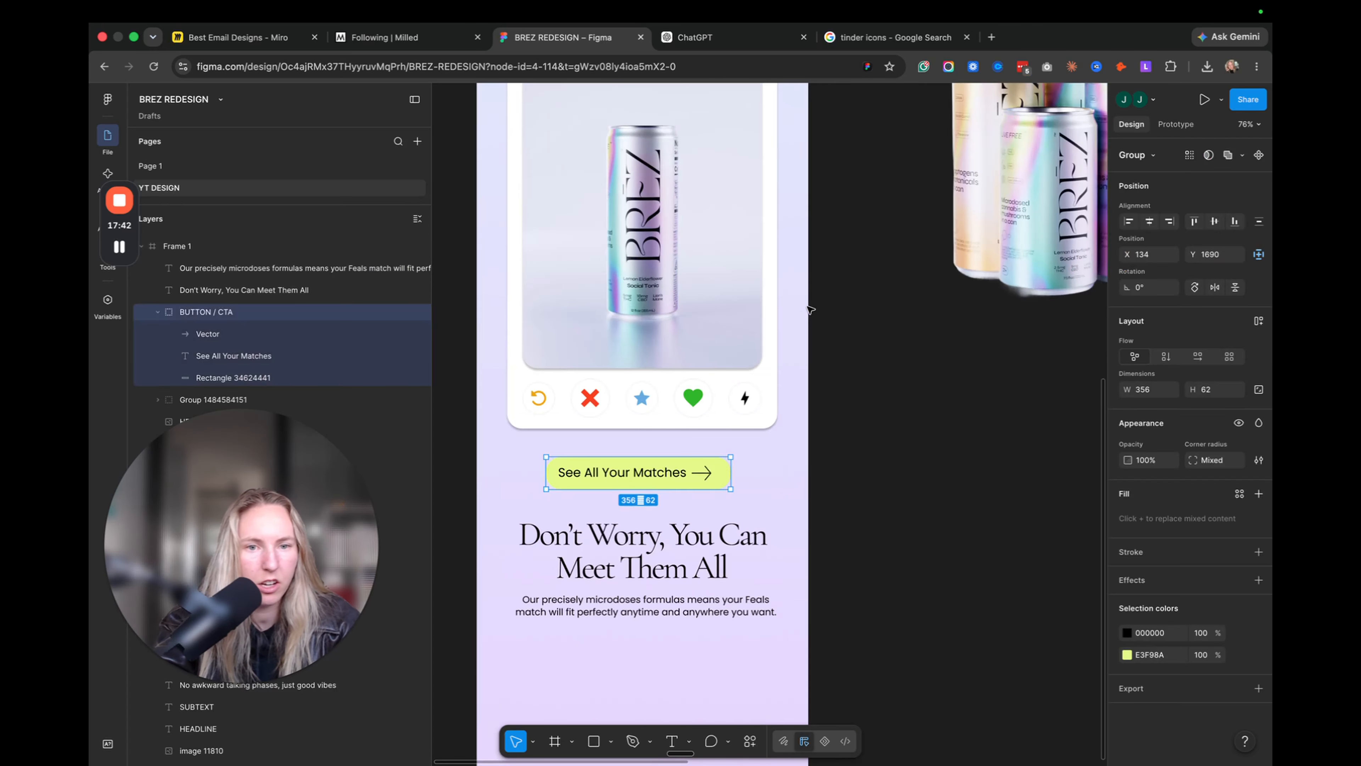
click(947, 238)
drag(947, 239, 694, 625)
scroll(695, 624, down, 3)
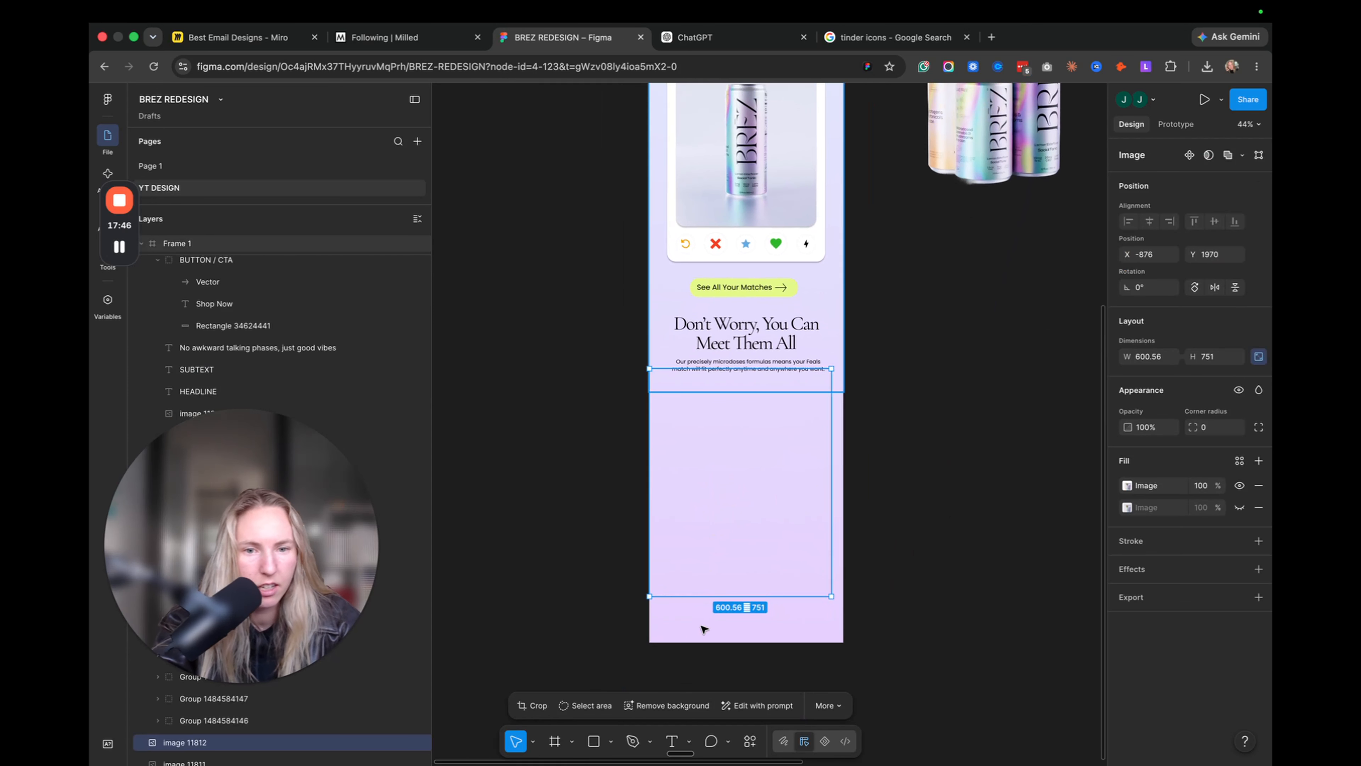
- Bring the copied cans image into Frame 1 above the background in the layer order, and centre it beneath the paragraph
key(Return)
key(Escape)
drag(820, 471, 897, 443)
drag(182, 720, 277, 375)
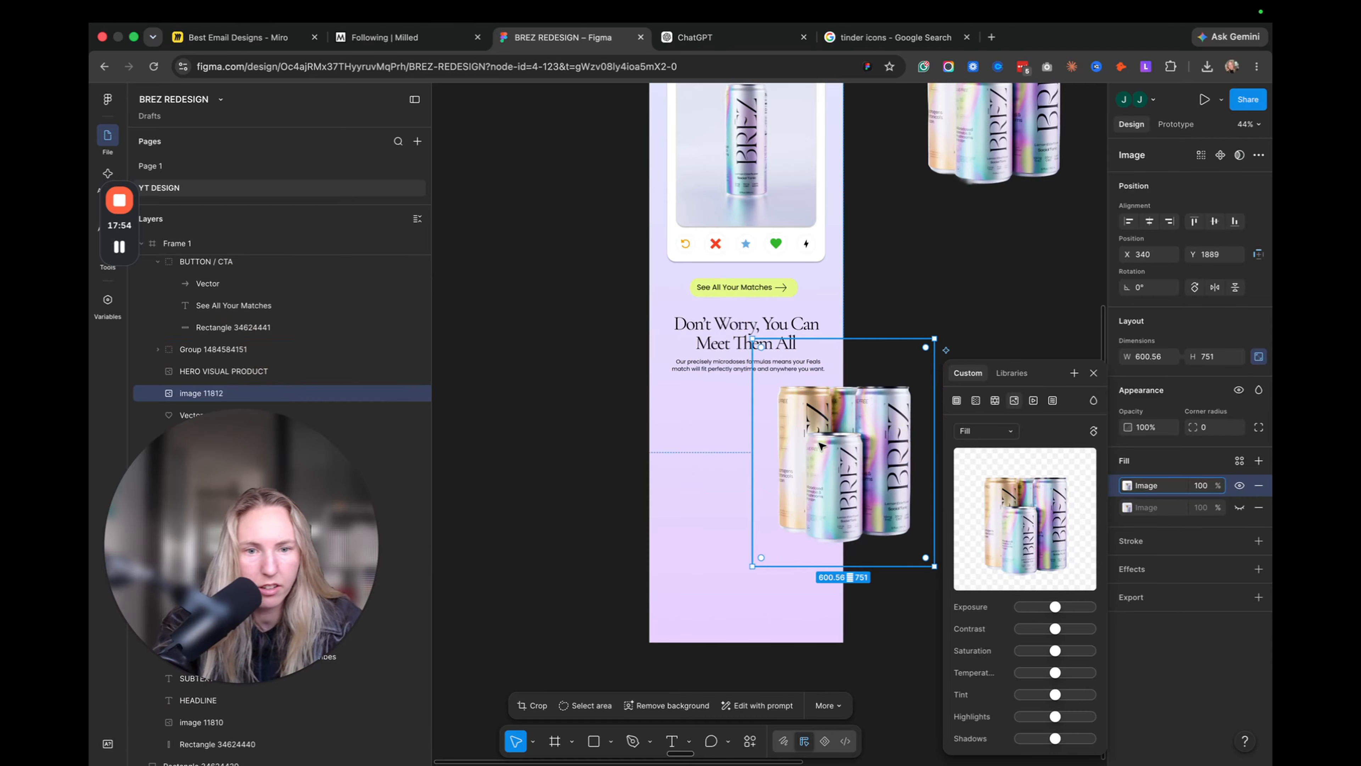
drag(820, 445, 750, 448)
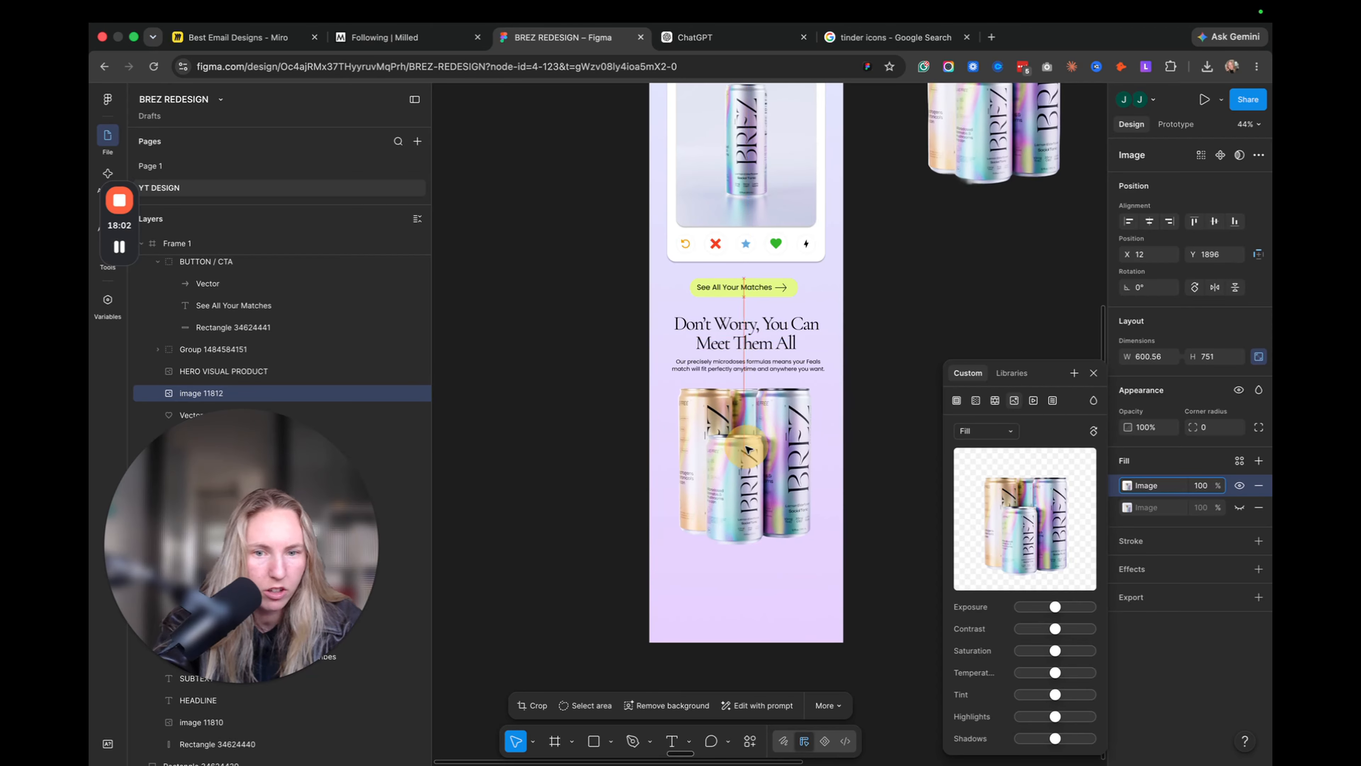
click(965, 263)
- Paste a copy of the Shop Now button and centre it below the grouped cans image
click(792, 286)
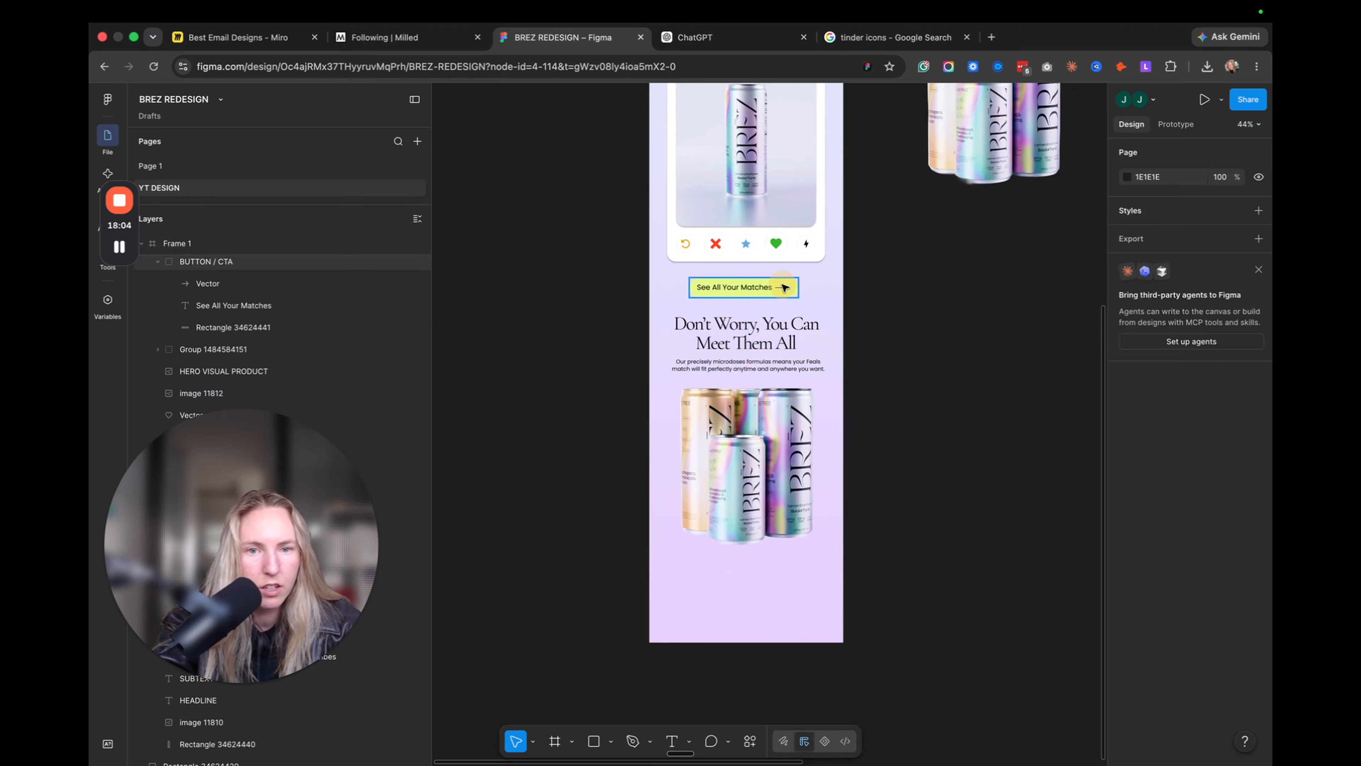
scroll(766, 317, up, 3)
scroll(765, 316, up, 4)
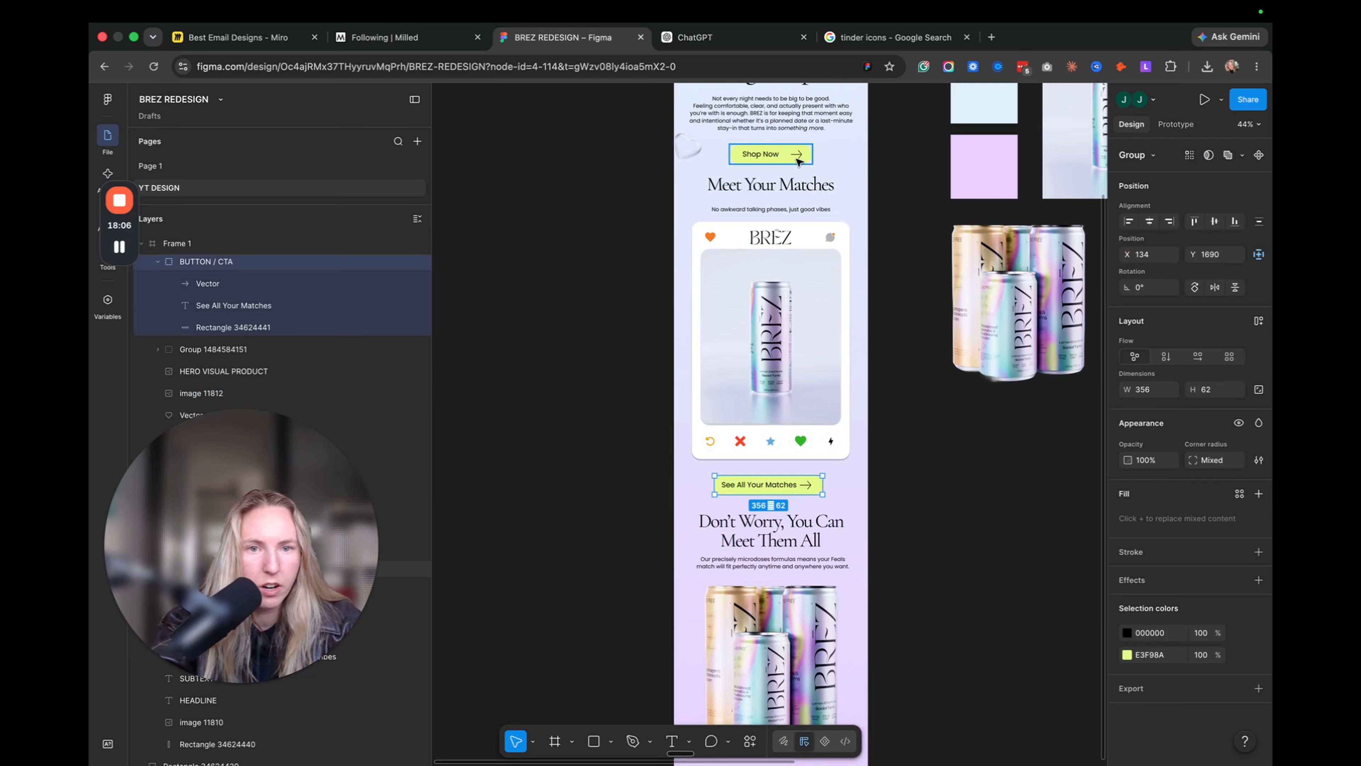
click(786, 151)
scroll(784, 359, down, 10)
key(super+v)
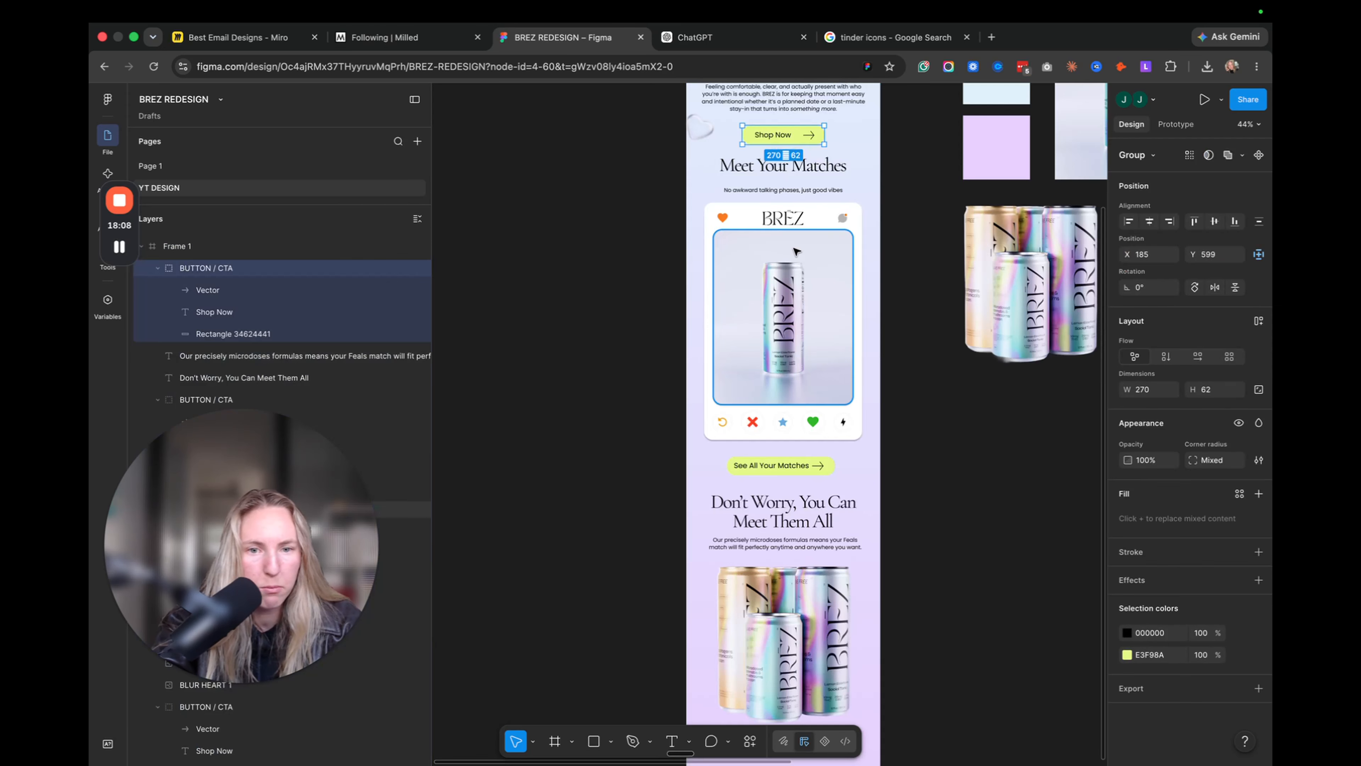
drag(800, 138, 798, 637)
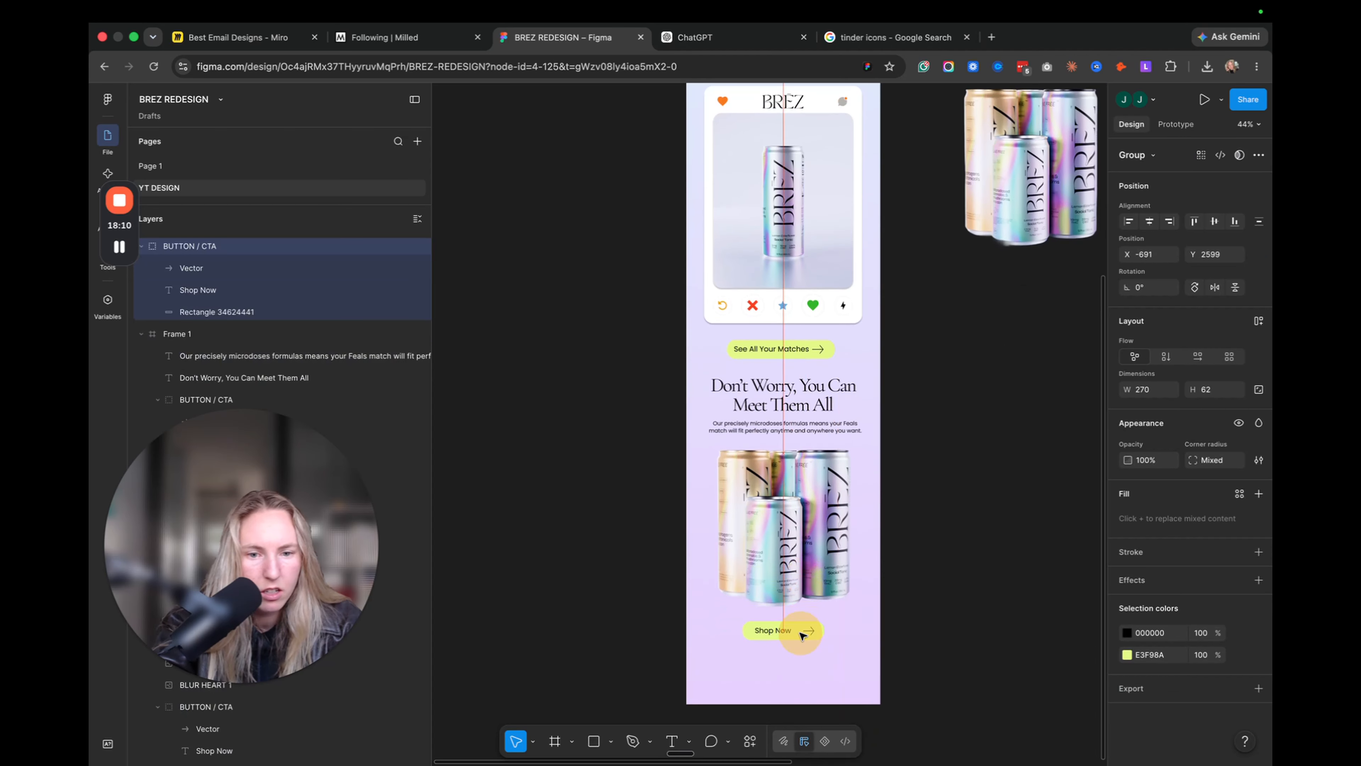
click(947, 575)
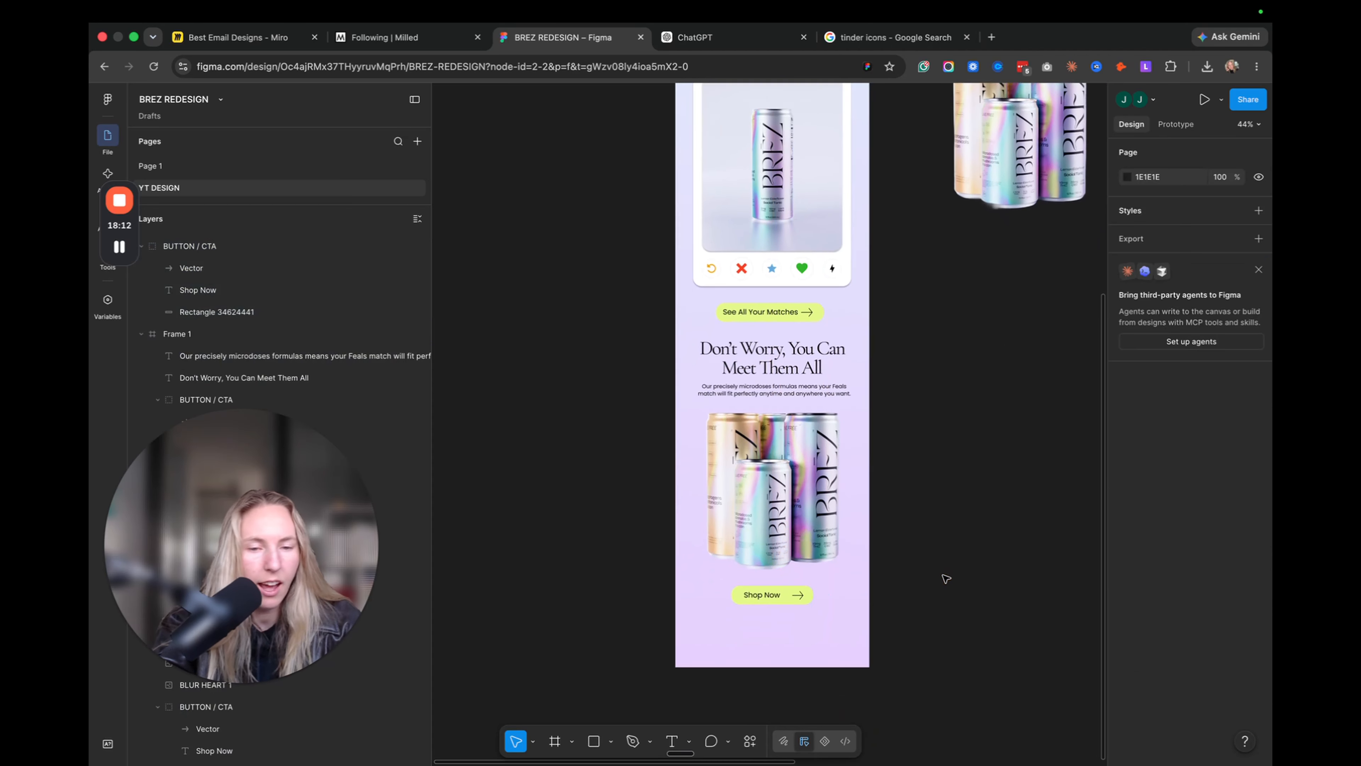
- Duplicate the blurred heart beside the hero logo and place the copy at the right edge of the email beside the cans
scroll(946, 576, up, 8)
click(825, 316)
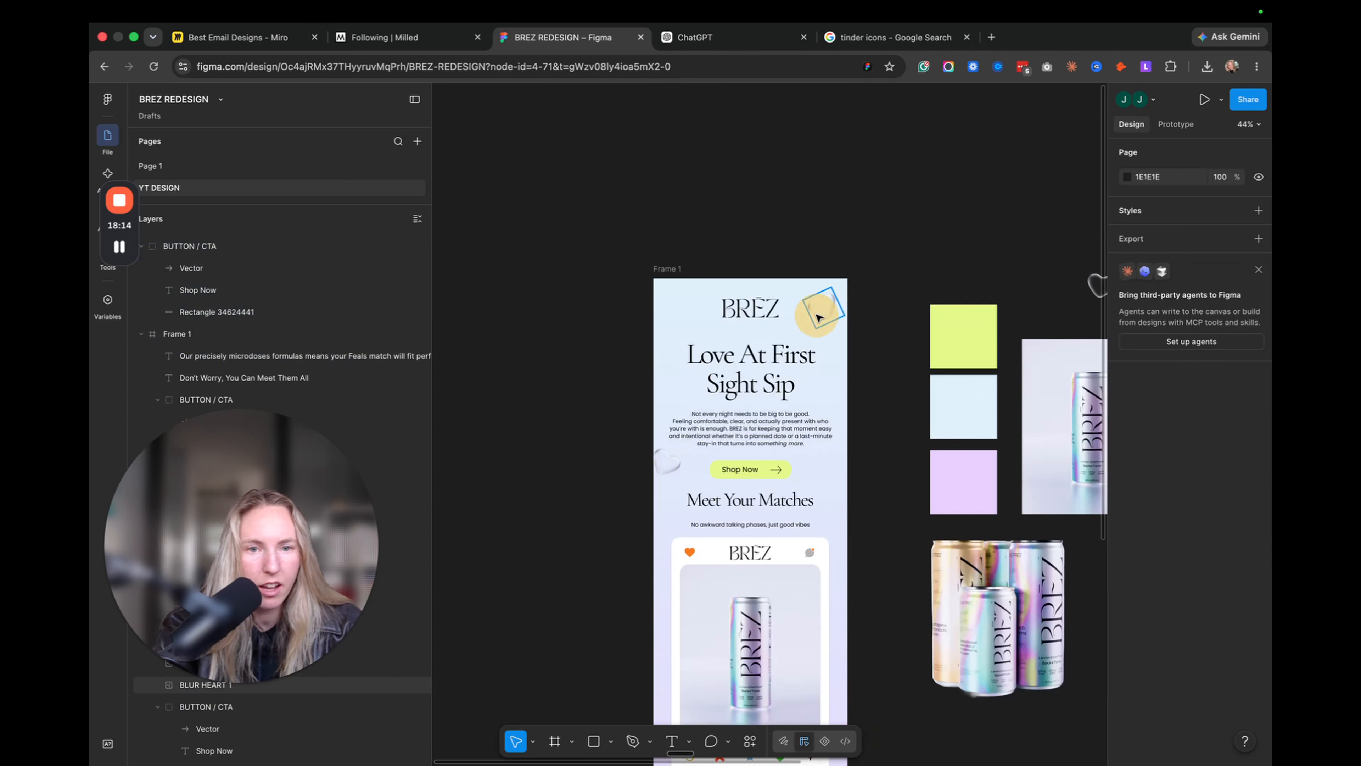
scroll(820, 322, down, 10)
click(820, 370)
scroll(822, 379, up, 8)
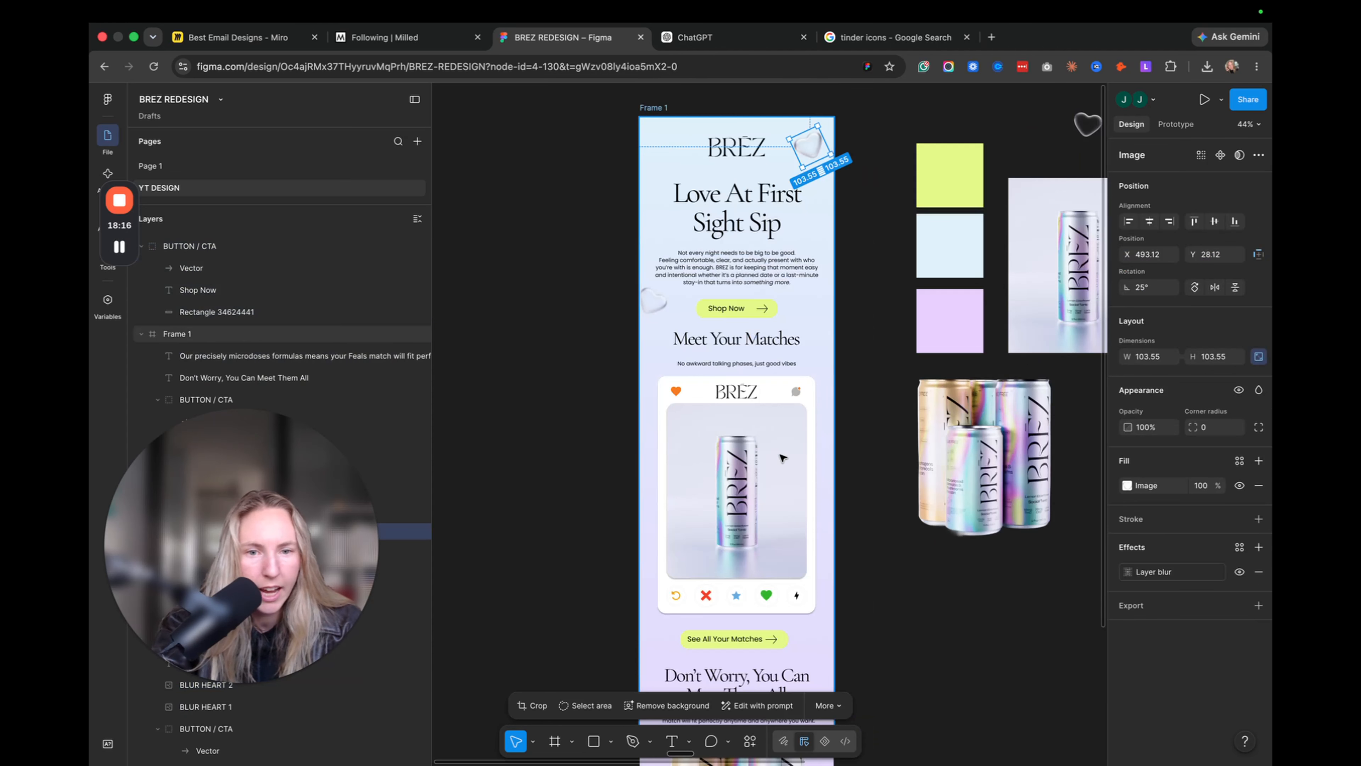
drag(812, 148, 860, 511)
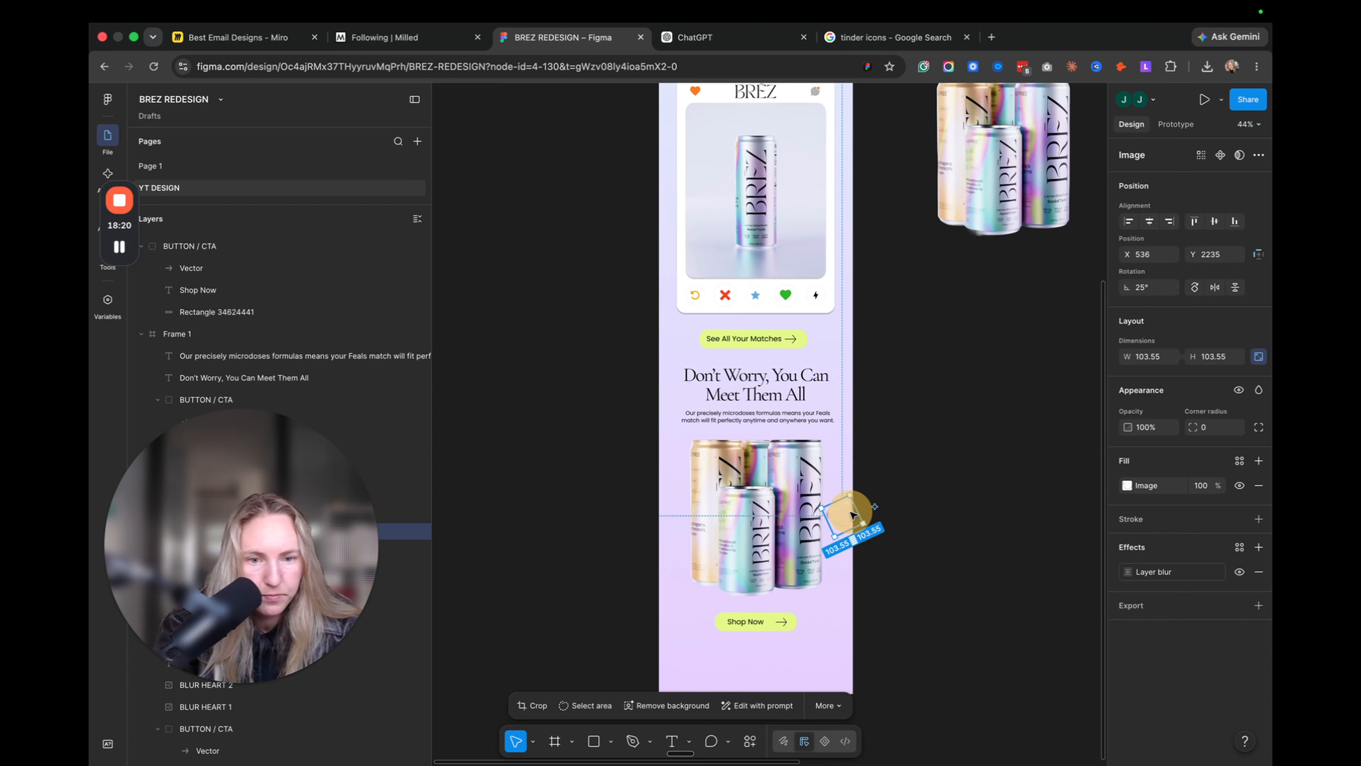
click(896, 496)
- Paste a copy of BLUR HEART 2, enlarge it to about 203 × 203, and place it left of the lower Shop Now button
scroll(825, 418, up, 7)
scroll(825, 418, left, 2)
click(756, 353)
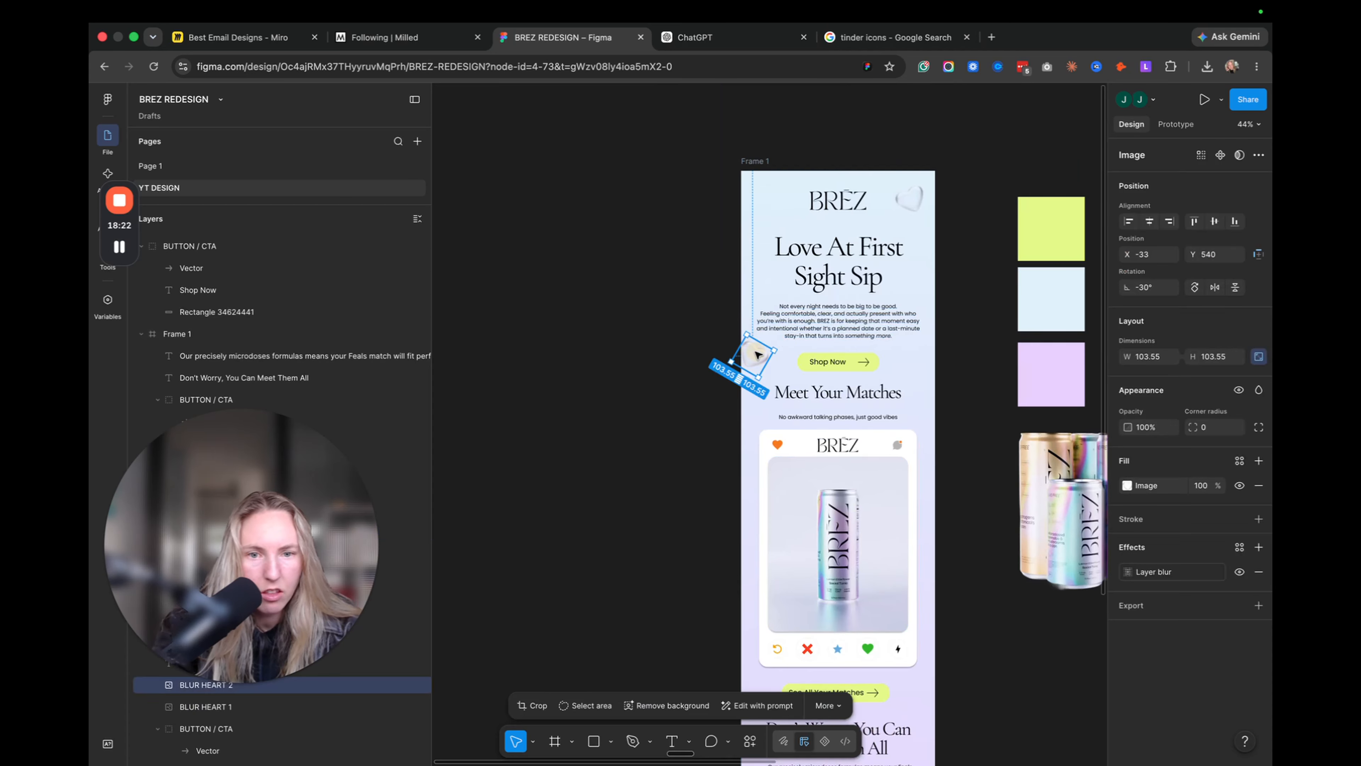
scroll(756, 355, down, 10)
scroll(799, 313, left, 2)
click(801, 314)
key(super+v)
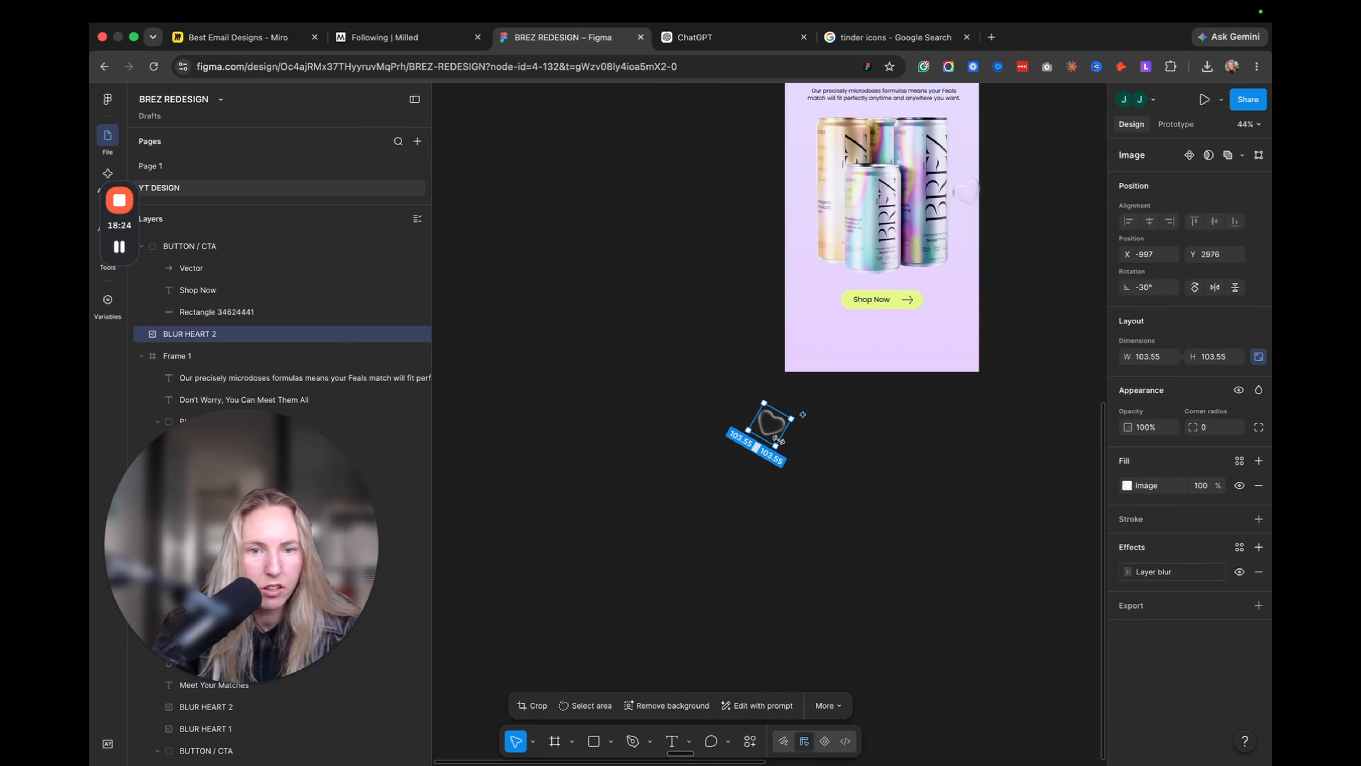
drag(770, 443, 819, 301)
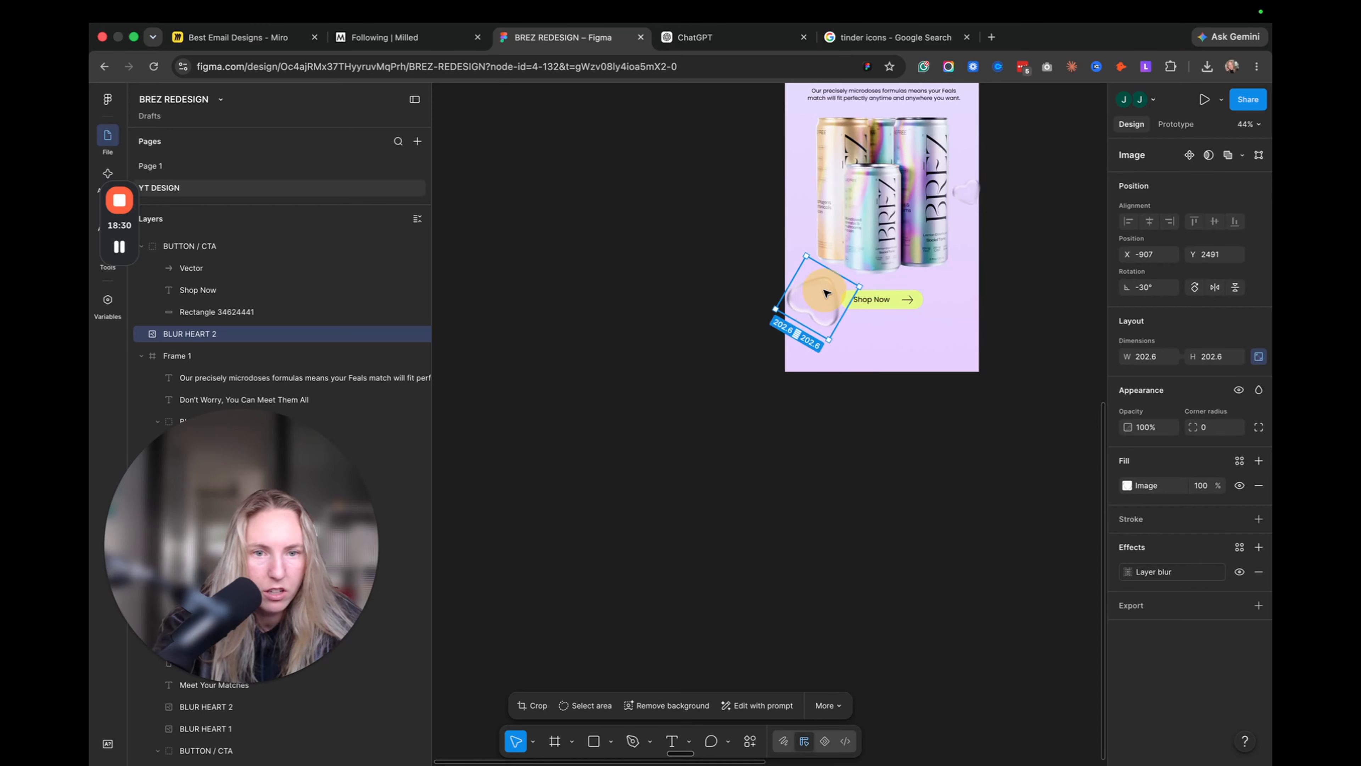
click(979, 279)
scroll(989, 358, up, 3)
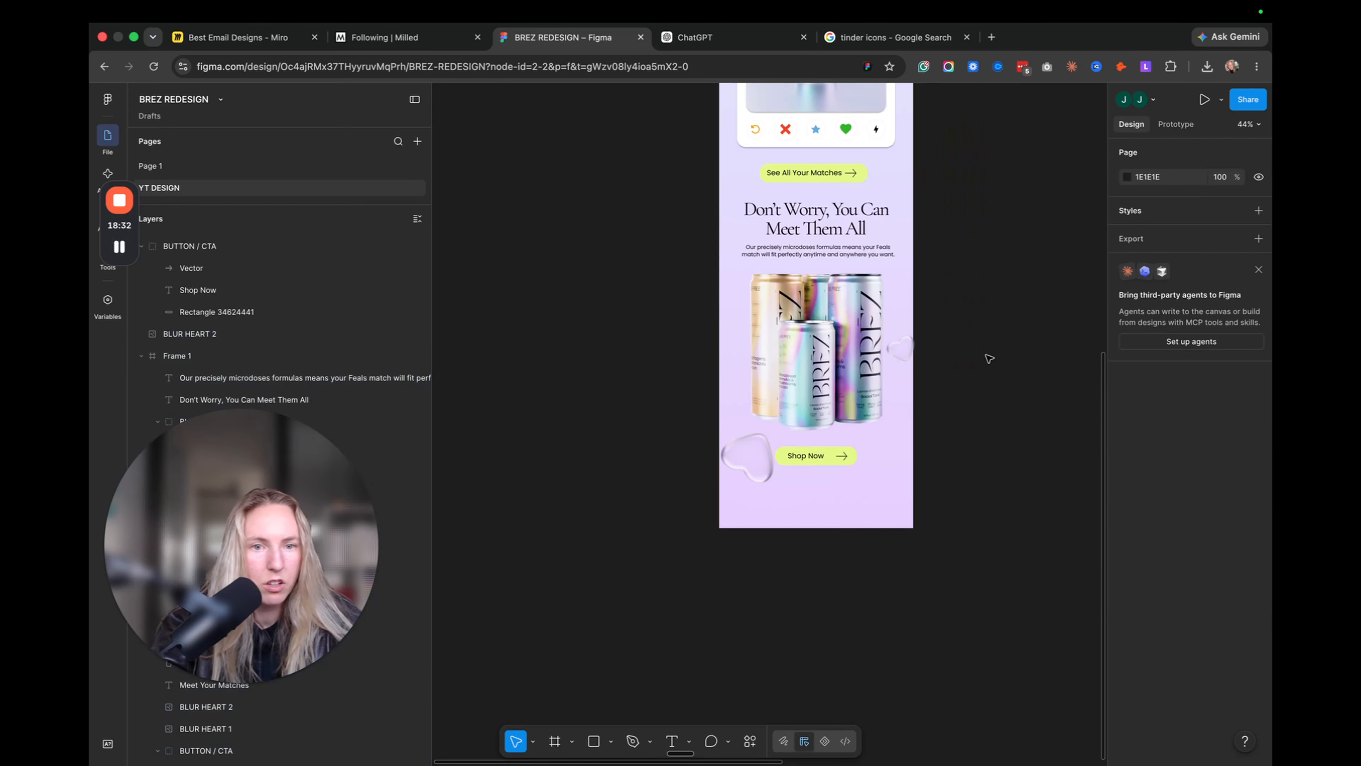
scroll(986, 356, down, 3)
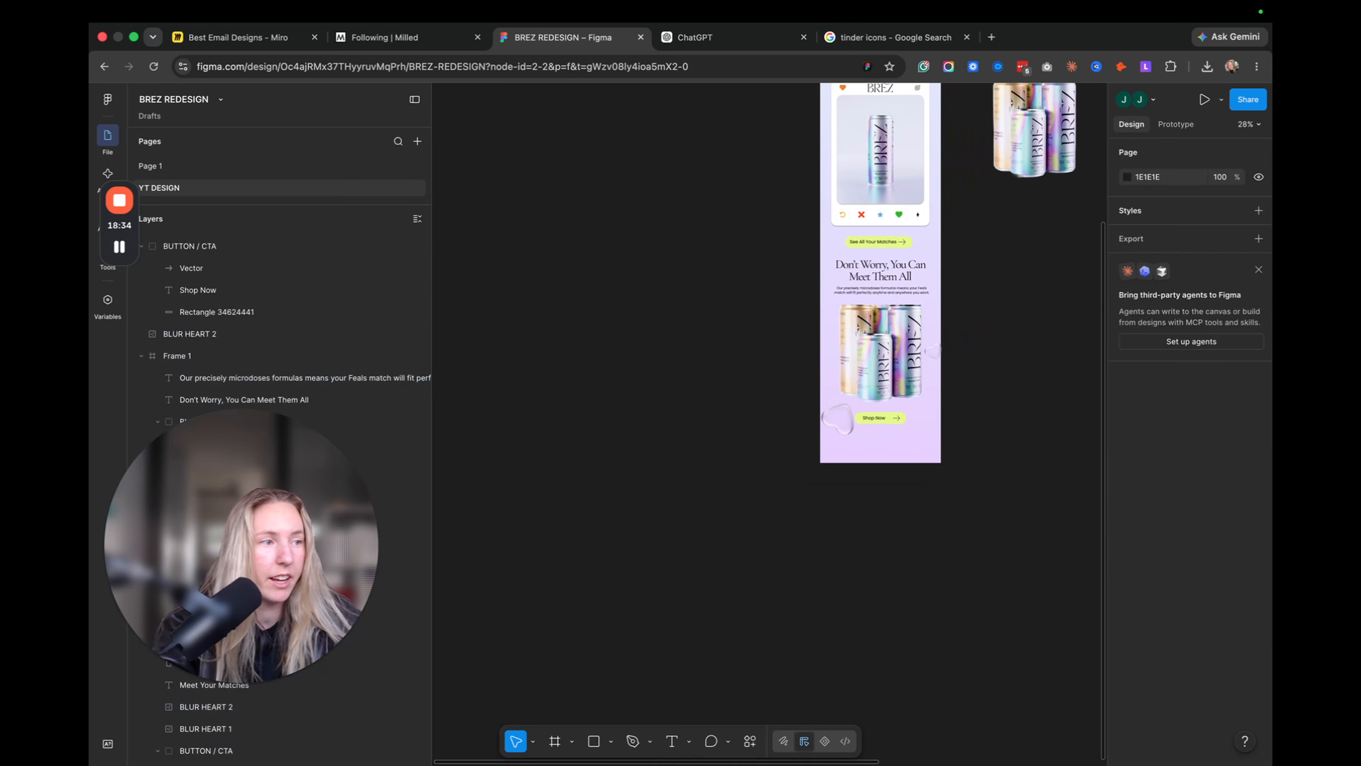
- Review the finished email in Frame 1 from the gradient hero through the product card to the closing cans section and its Shop Now button
scroll(973, 343, up, 5)
scroll(973, 343, right, 2)
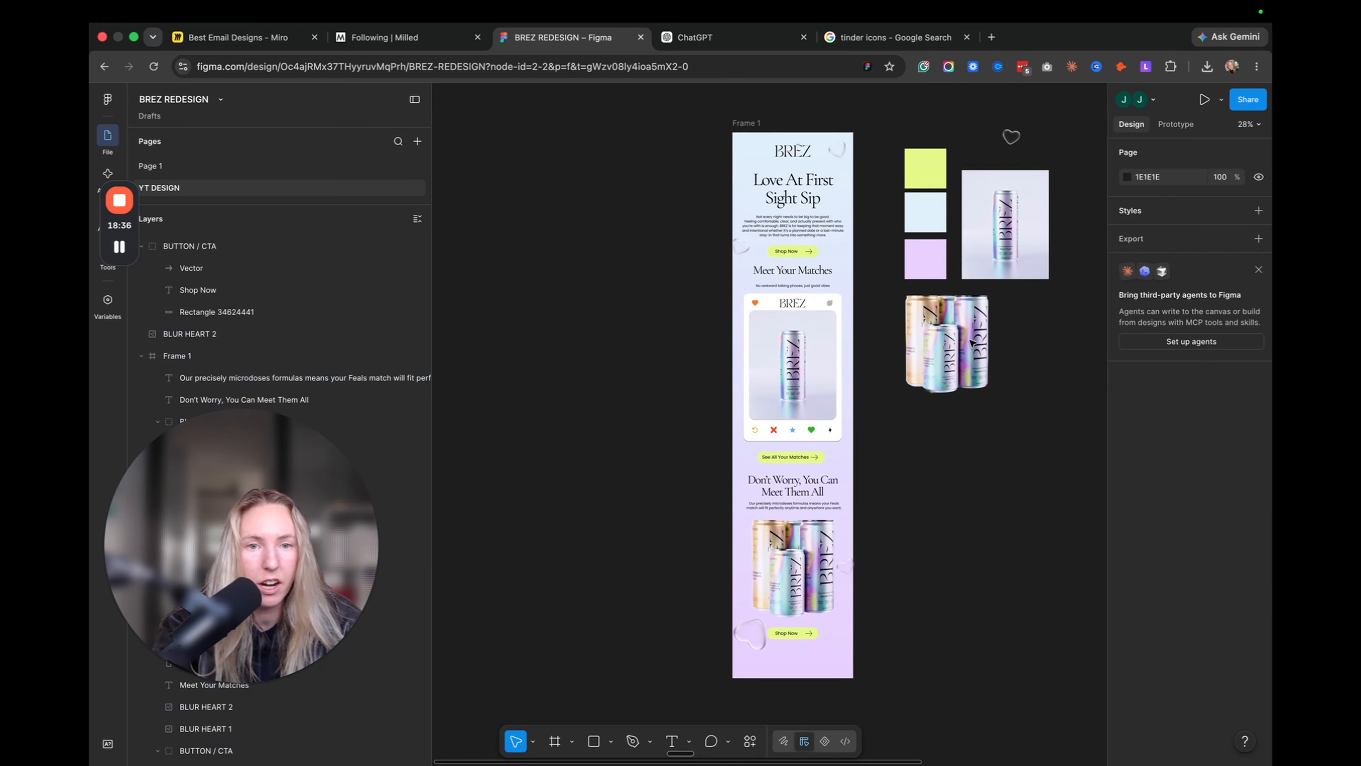
scroll(973, 343, up, 2)
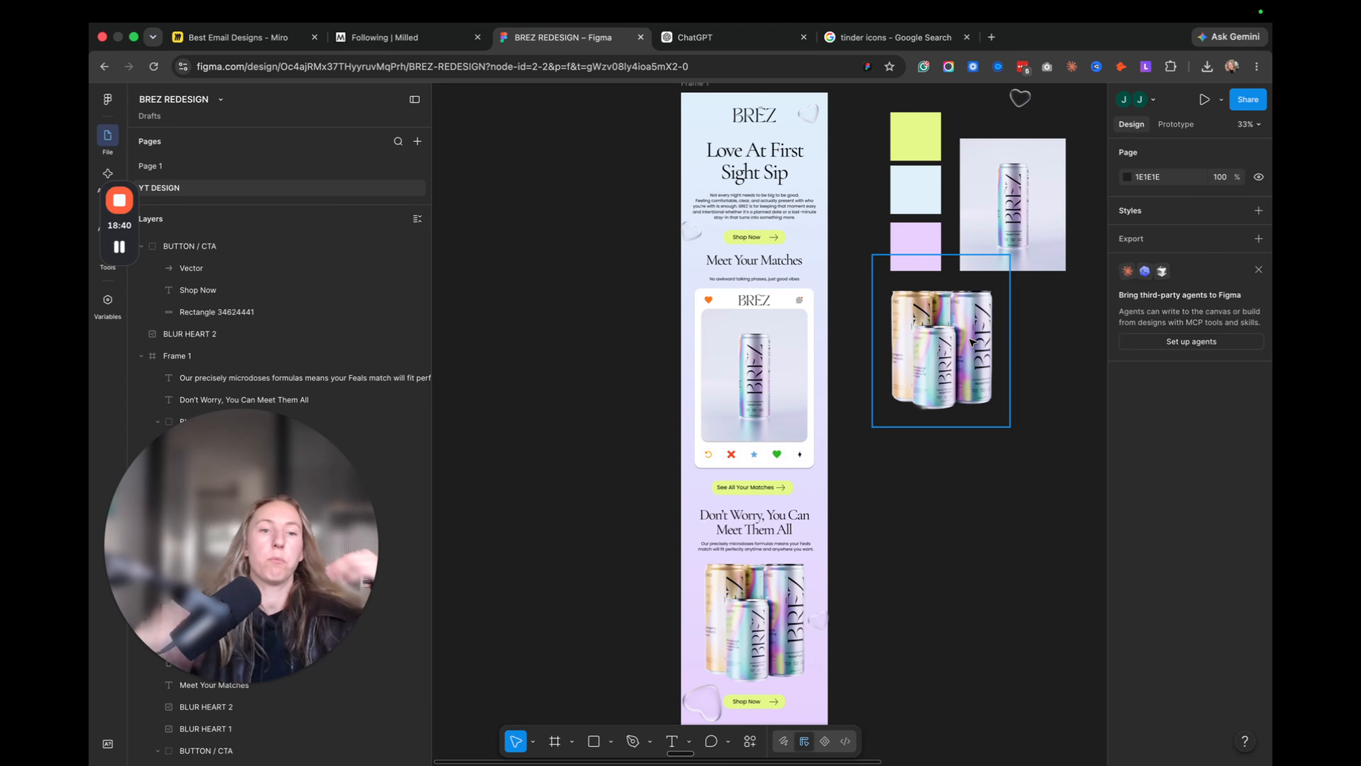
scroll(836, 283, right, 2)
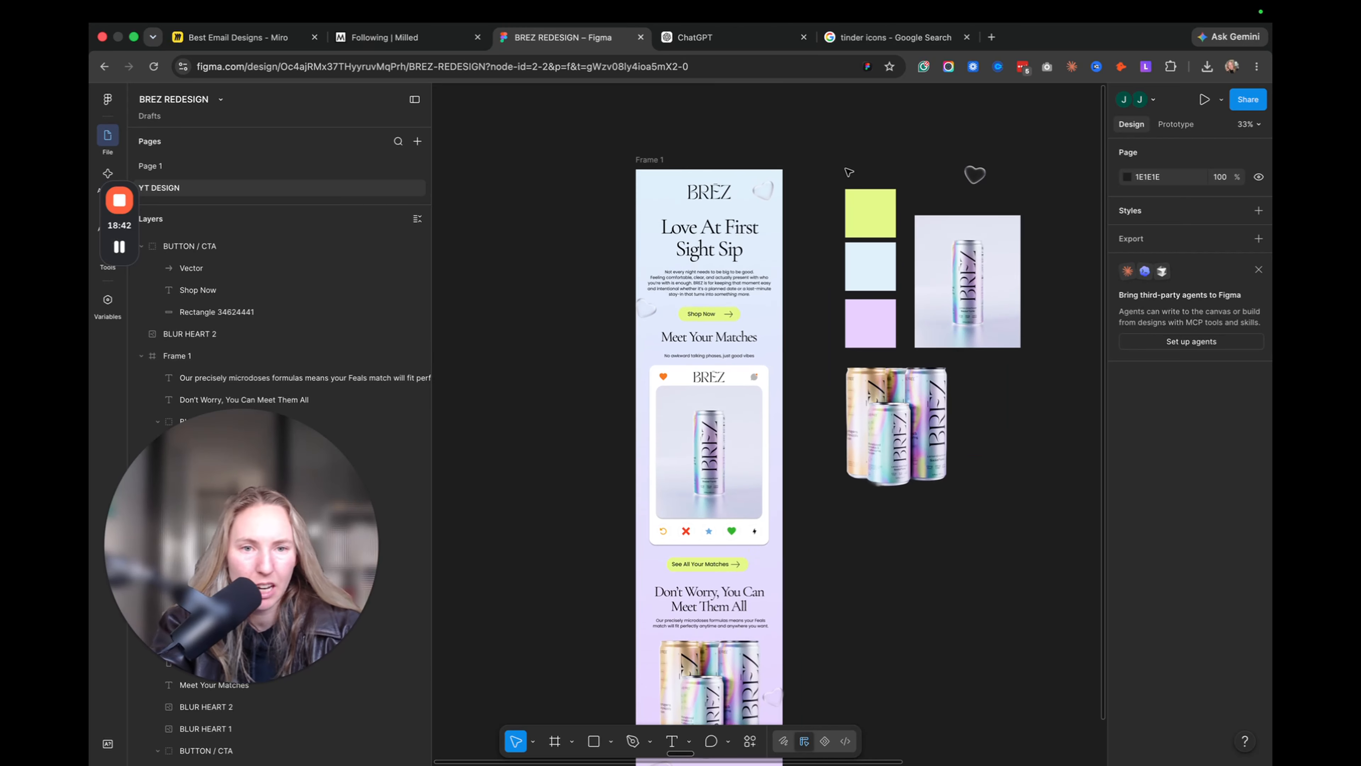
scroll(850, 172, up, 3)
scroll(850, 172, down, 3)
scroll(850, 172, up, 2)
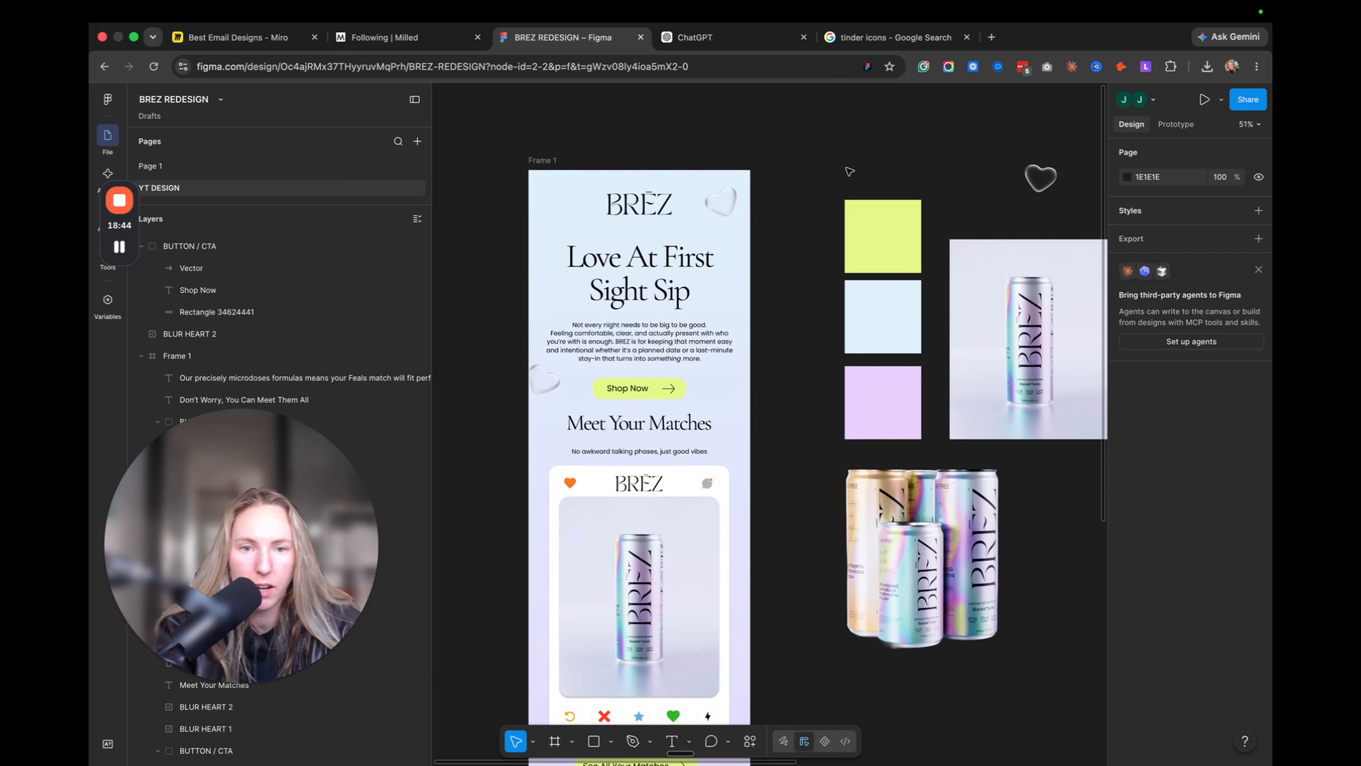
scroll(850, 171, down, 3)
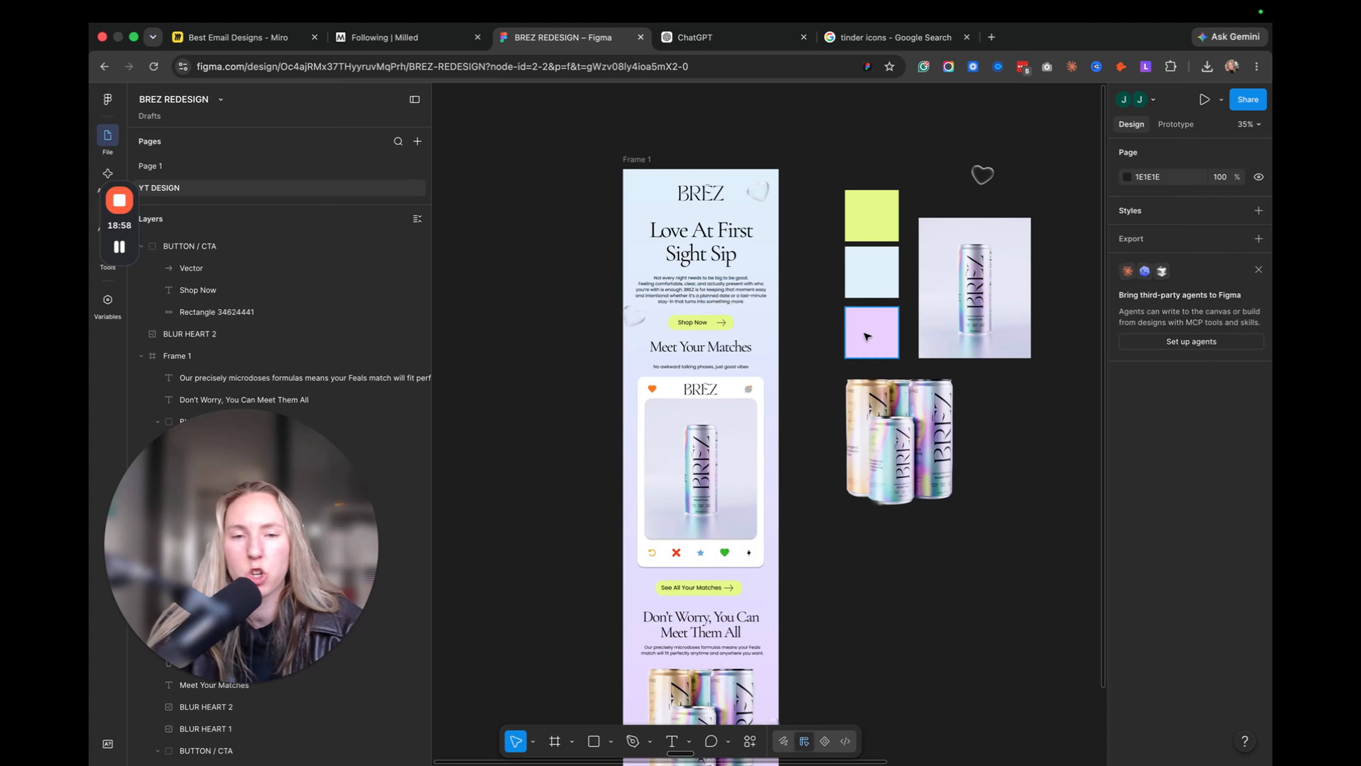
scroll(899, 231, up, 1)
scroll(899, 232, up, 1)
scroll(898, 232, left, 5)
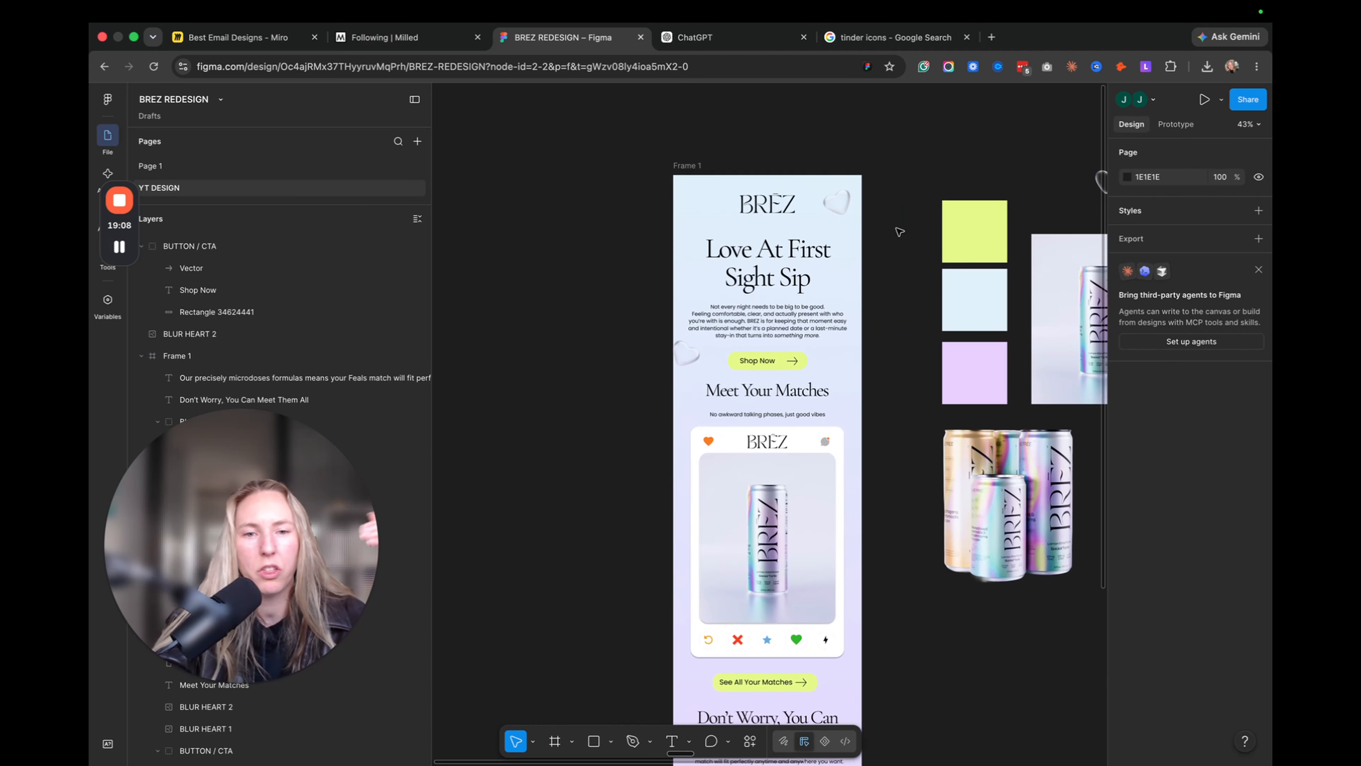
scroll(911, 341, down, 5)
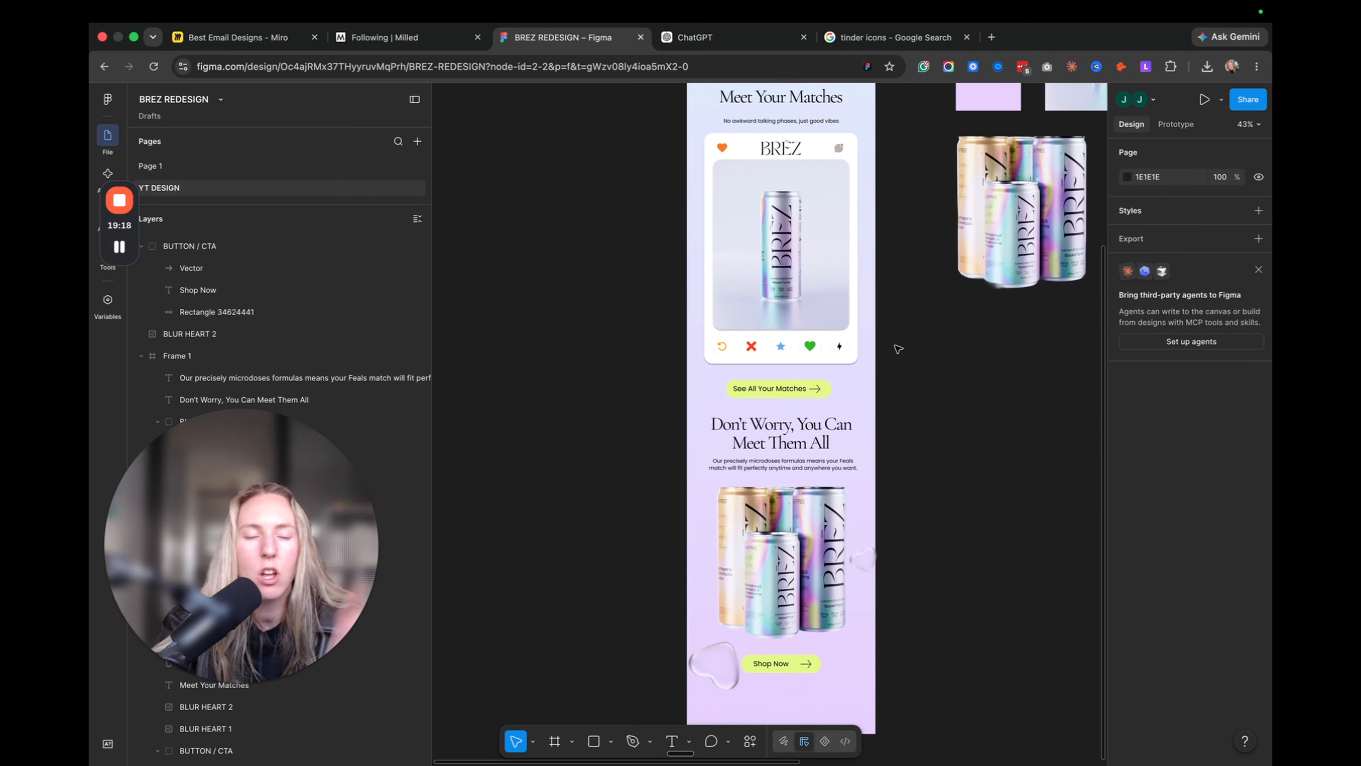
scroll(898, 349, up, 2)
scroll(898, 349, down, 4)
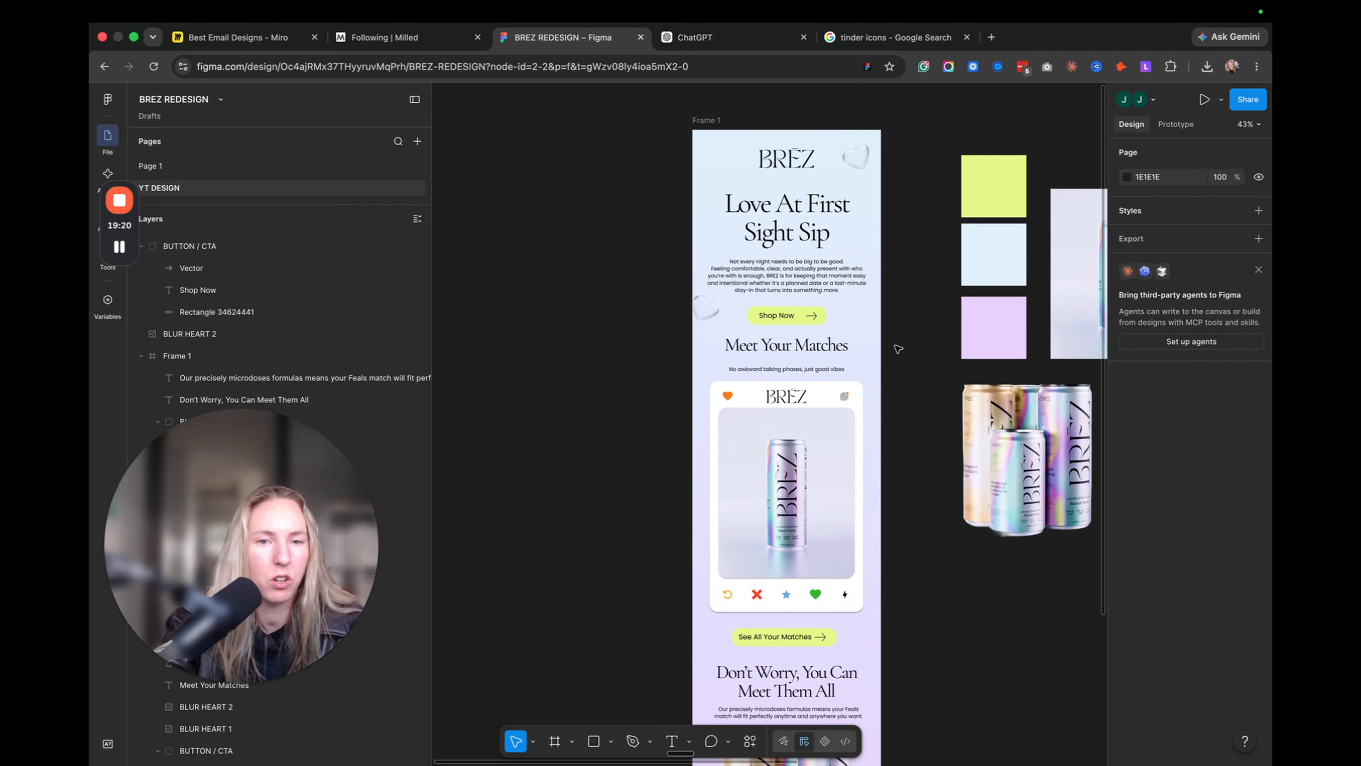
scroll(898, 350, down, 3)
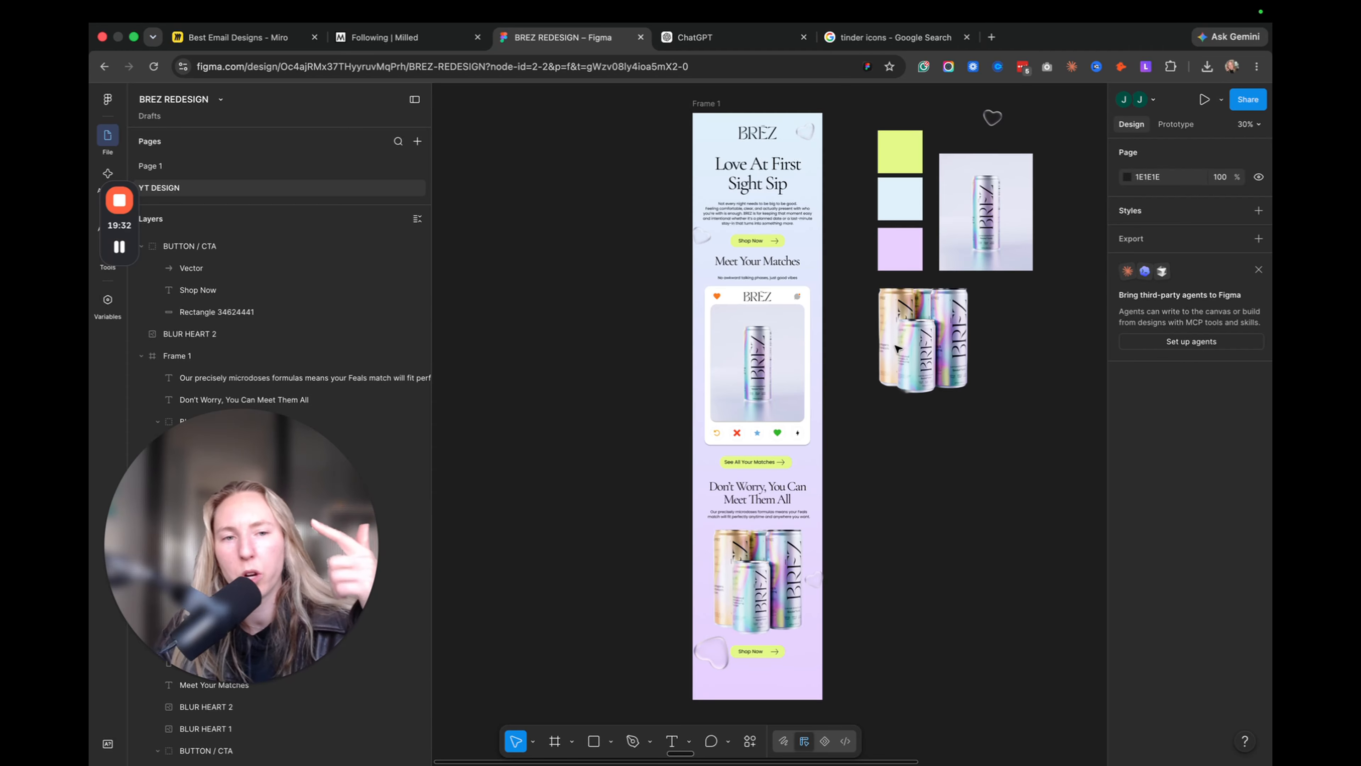
scroll(898, 348, right, 3)
scroll(899, 348, up, 2)
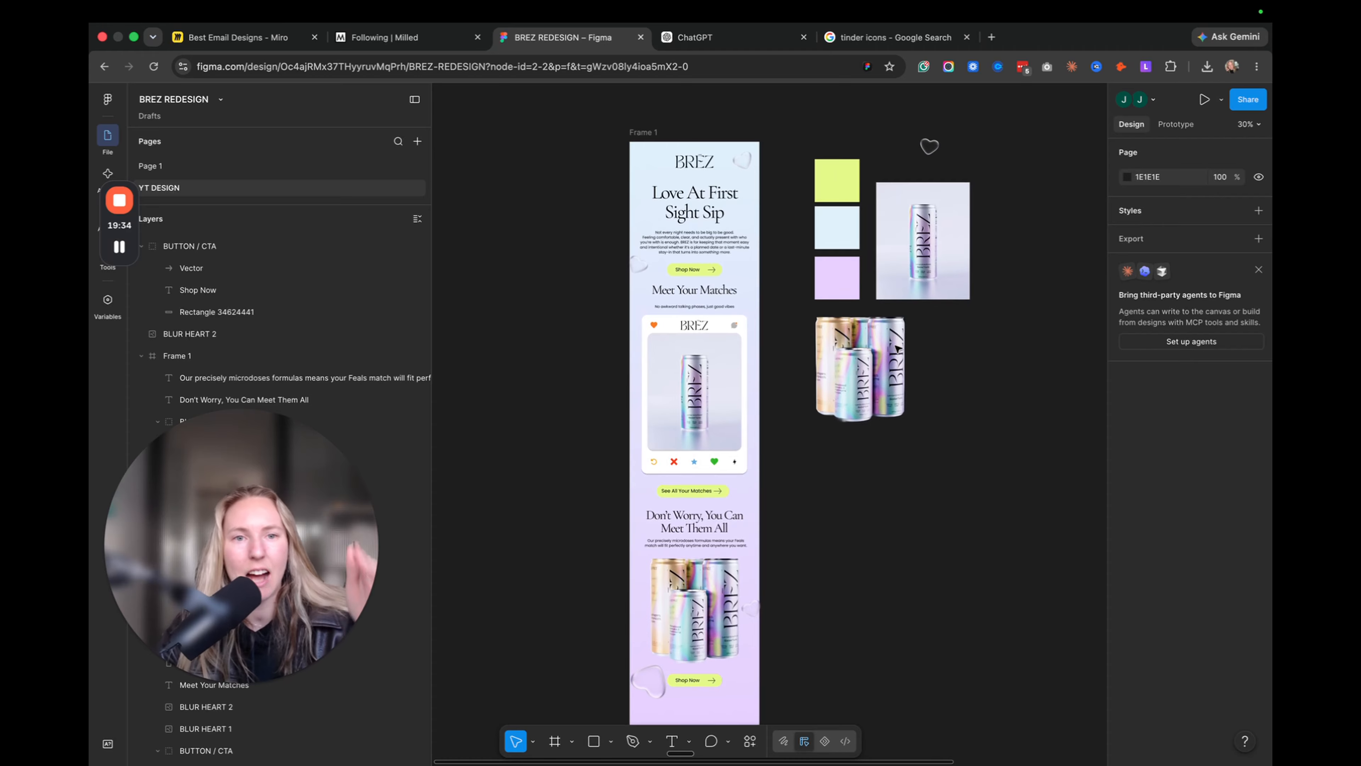